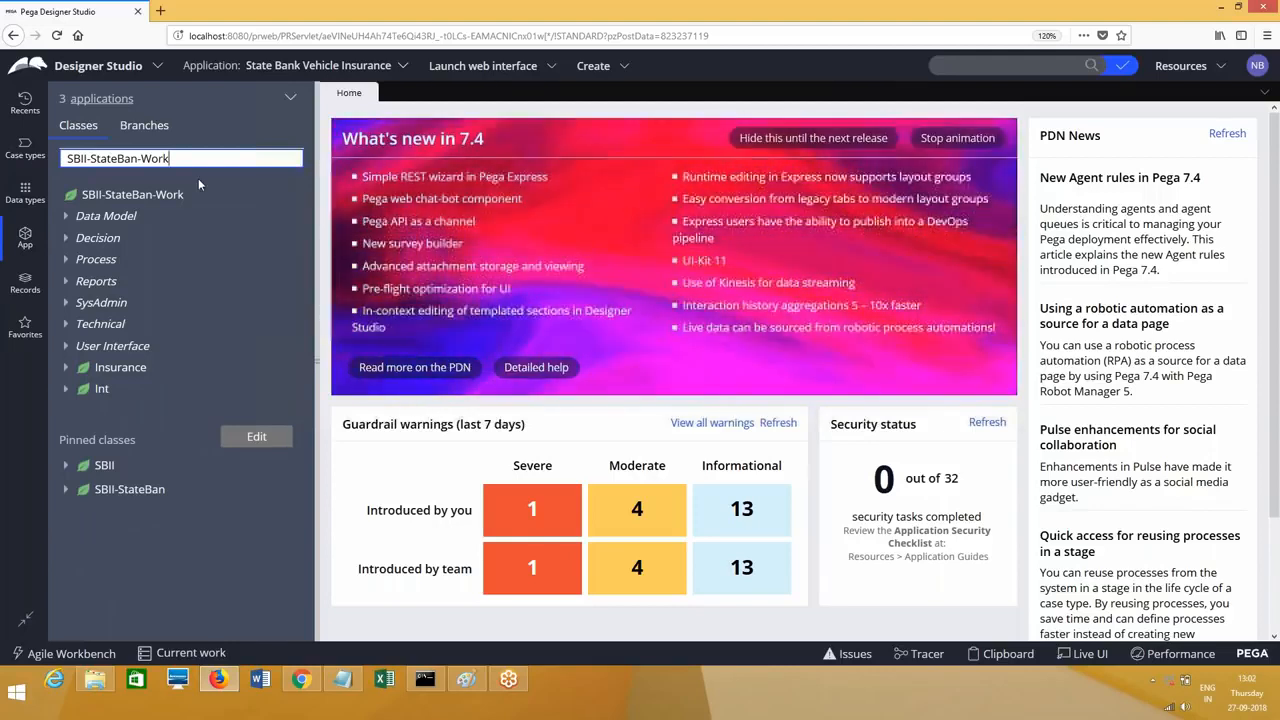
Step: Switch App Explorer to the SBII-Data-States class by filtering on SBII-D
triple_click(93, 160)
type("SBII-D")
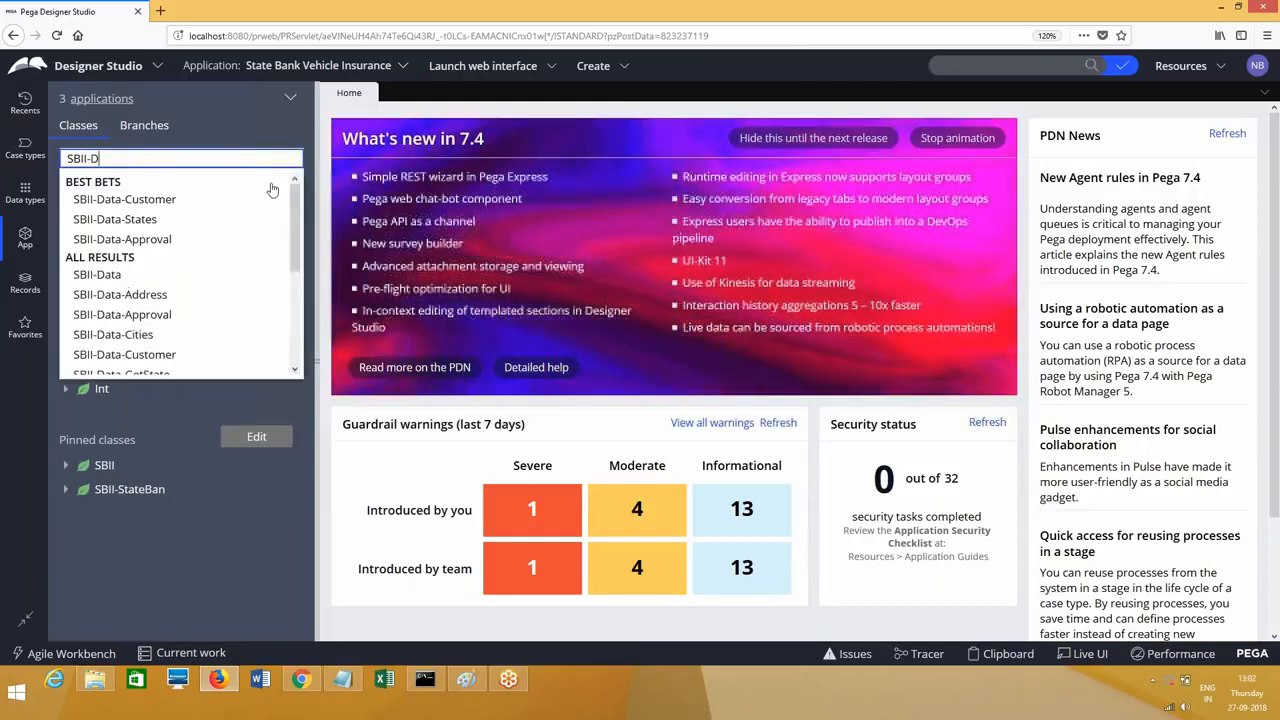
left_click(143, 228)
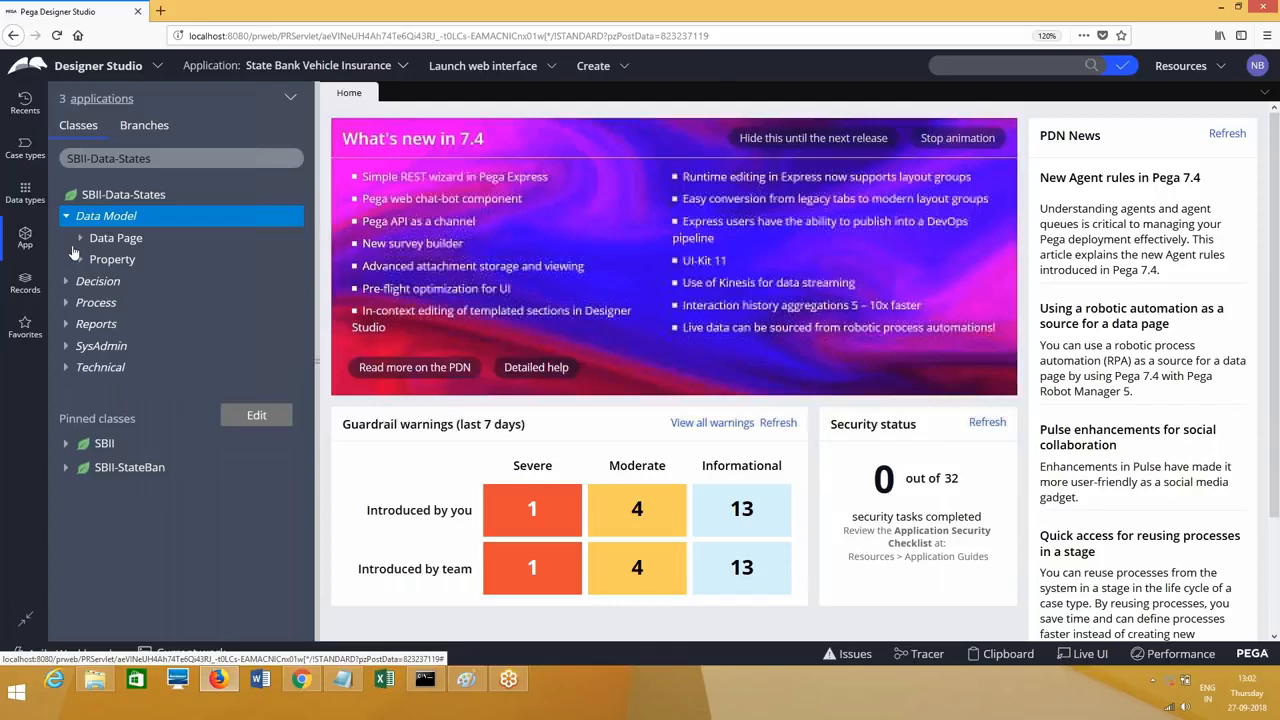
Step: Check out D_StatesList, enable access pages with user defined keys, and keep its structure as List
left_click(81, 239)
left_click(150, 283)
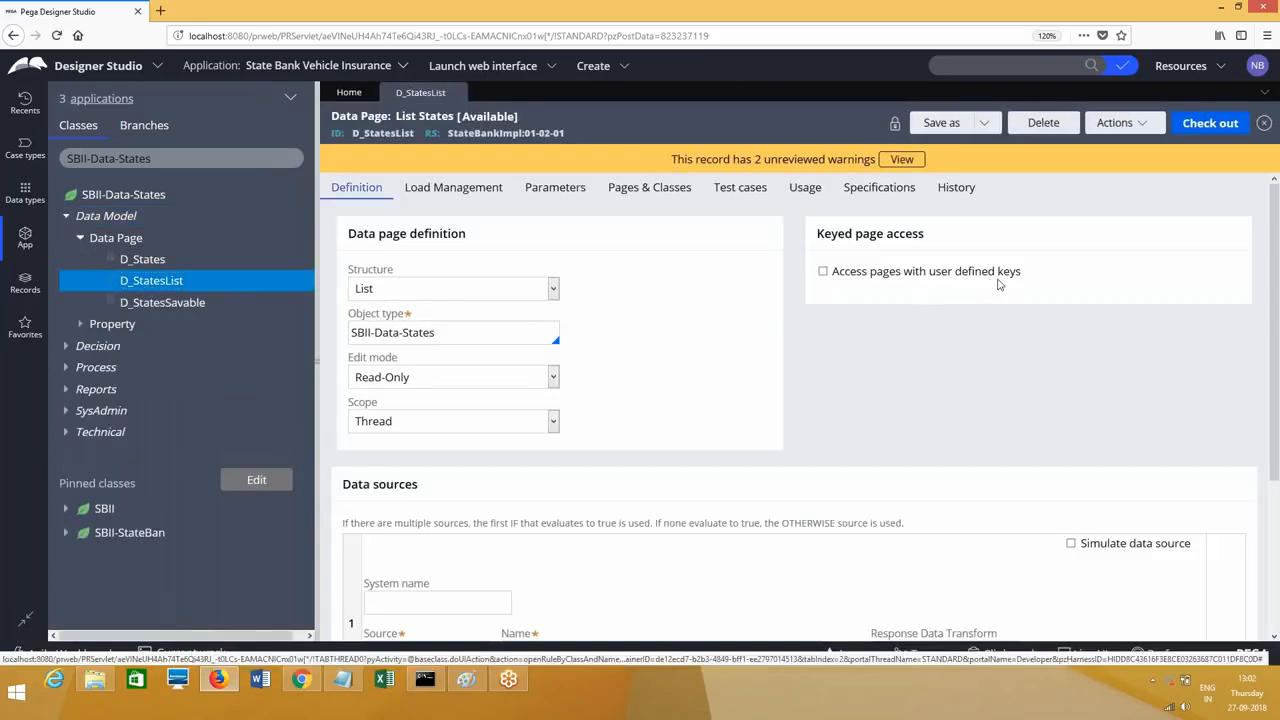
left_click(823, 272)
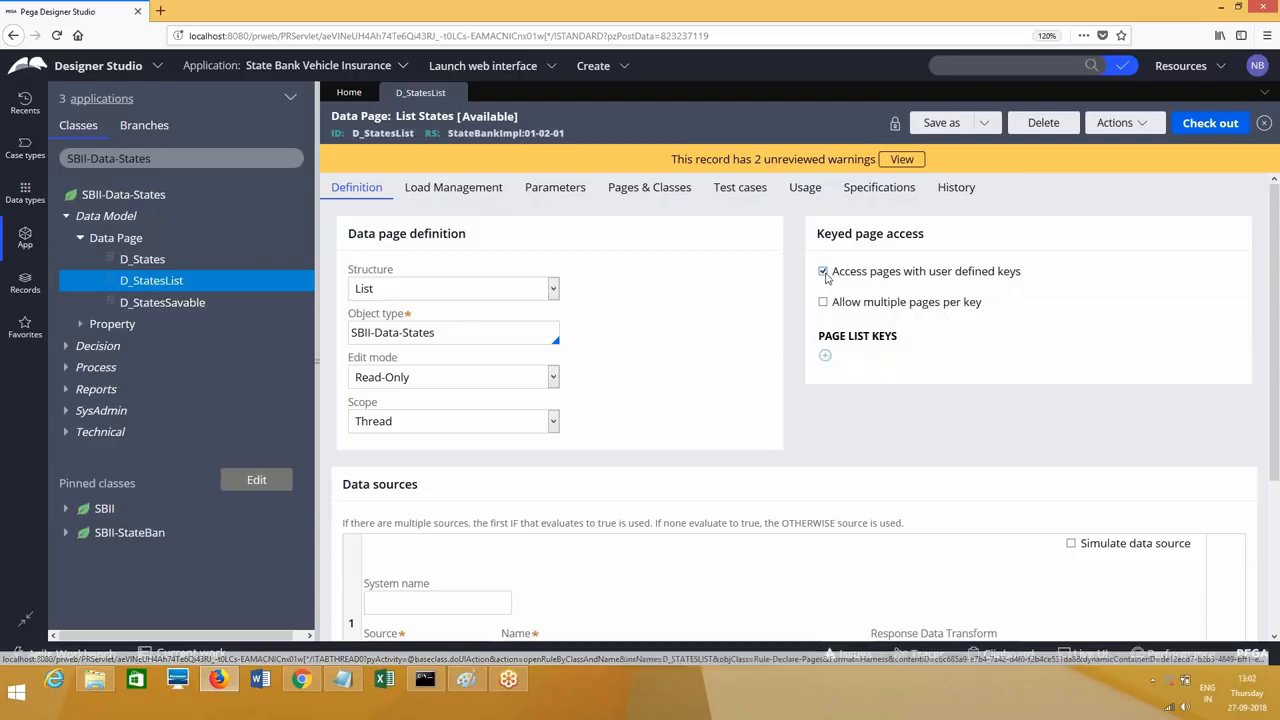
left_click(826, 357)
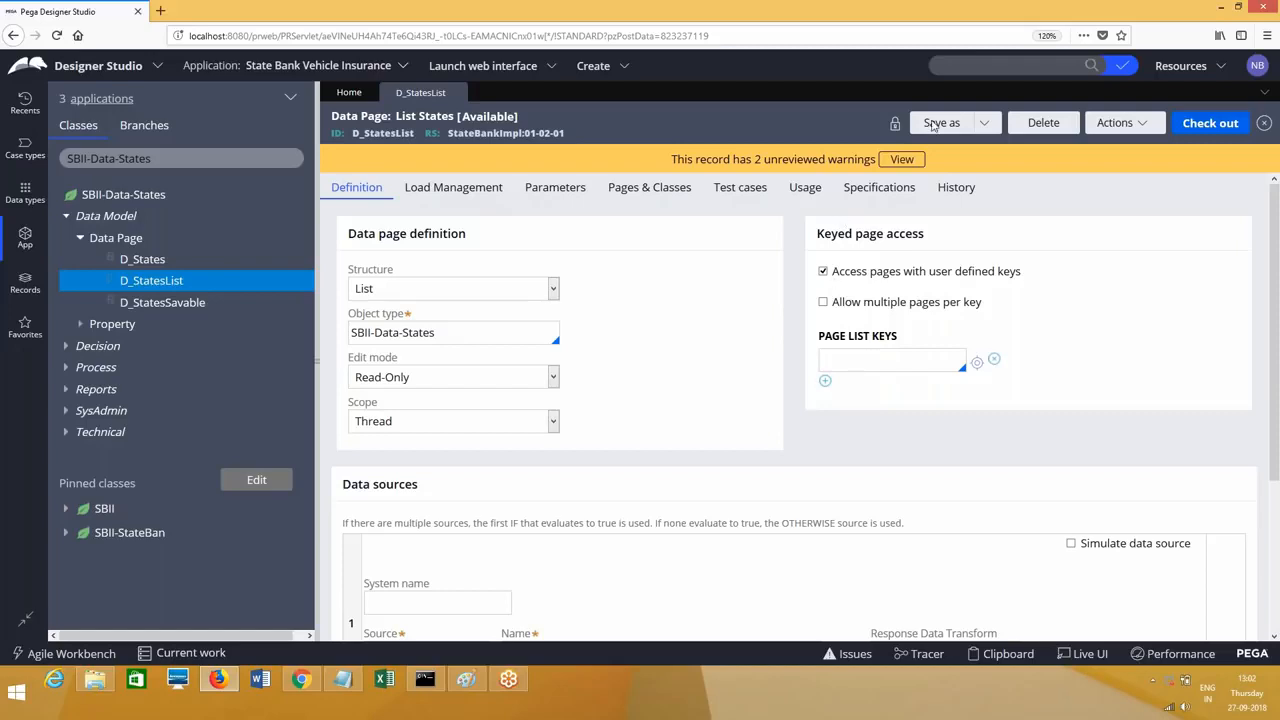
left_click(1204, 130)
left_click(452, 304)
left_click(400, 322)
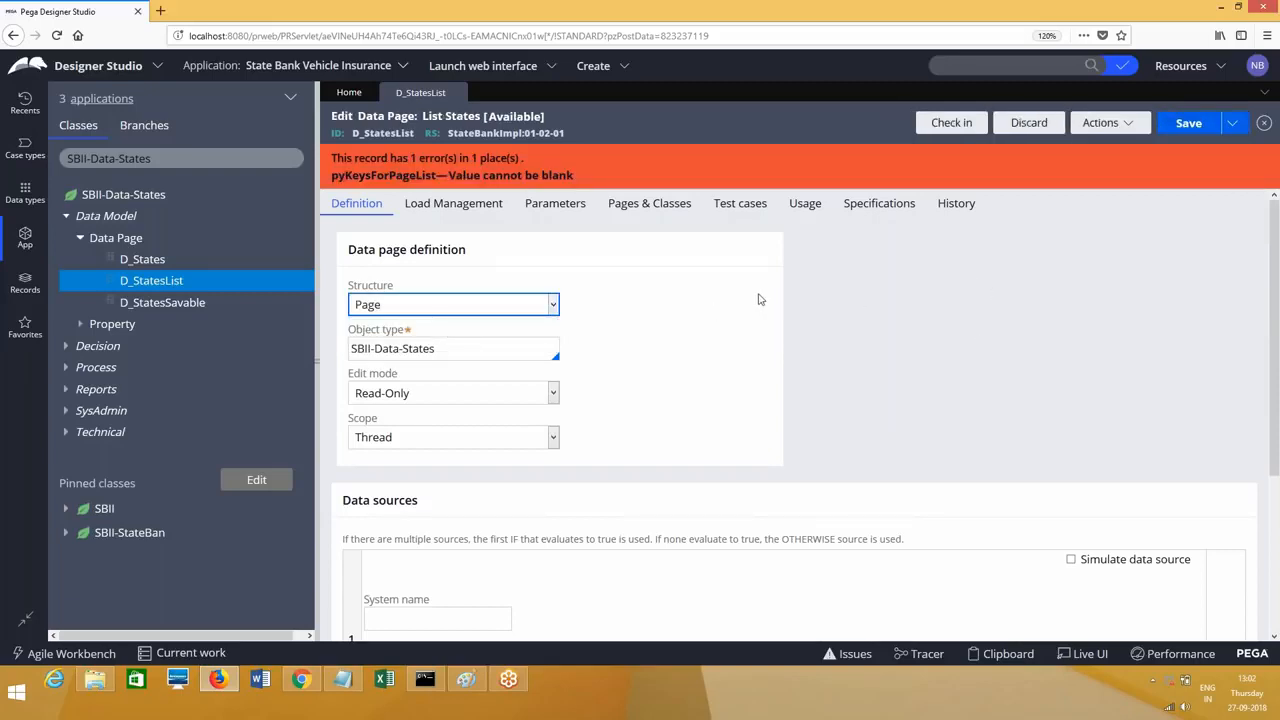
left_click(537, 314)
left_click(482, 339)
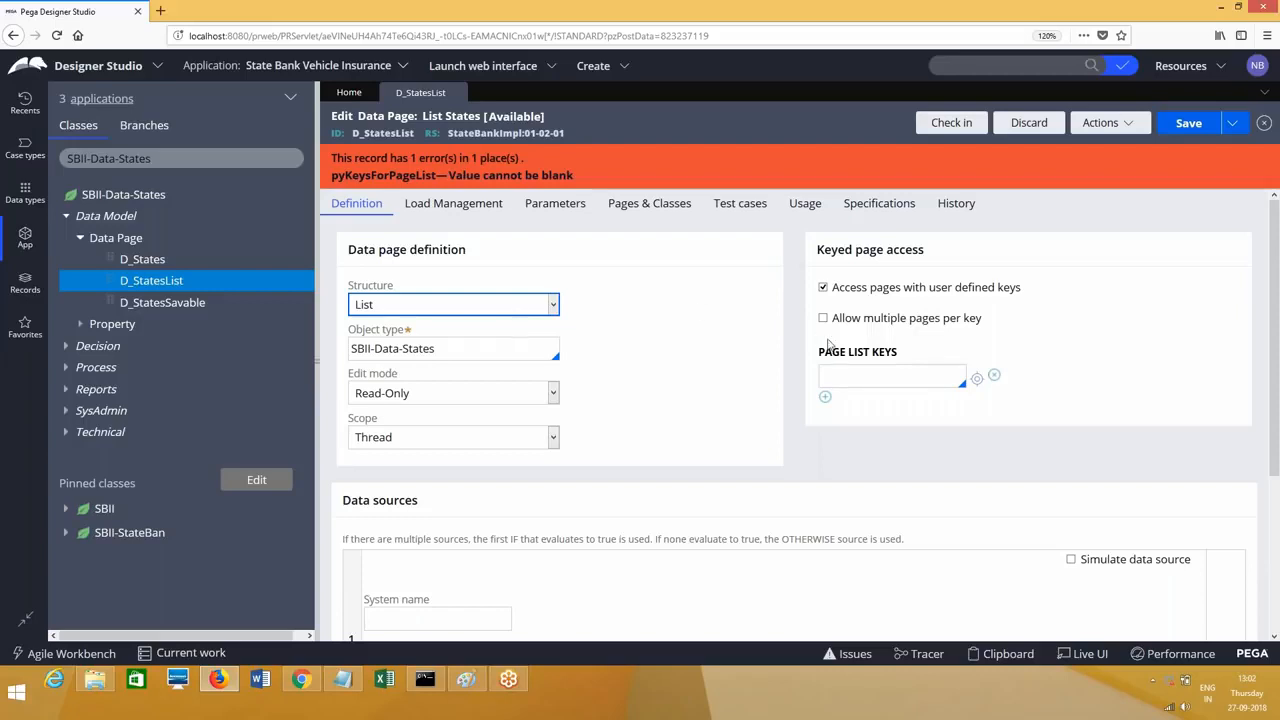
Step: Add .StateCode as the page list key and open the StateCode property
left_click(848, 380)
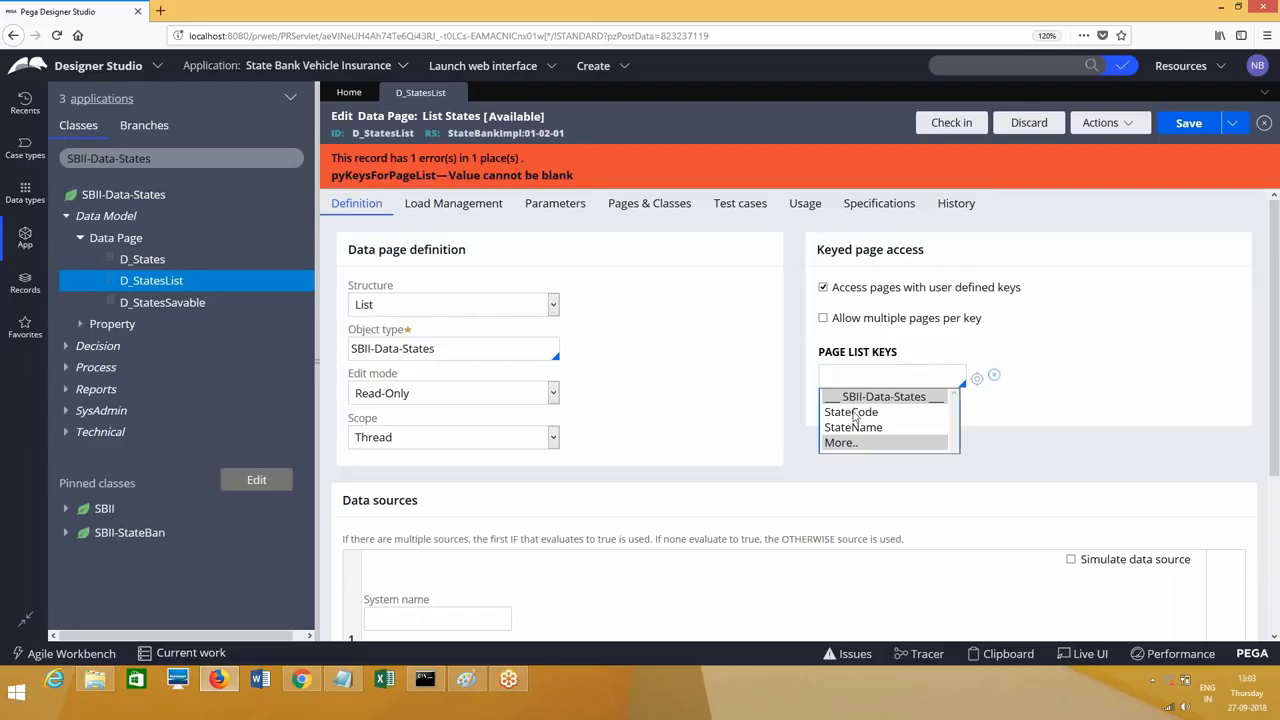
left_click(854, 413)
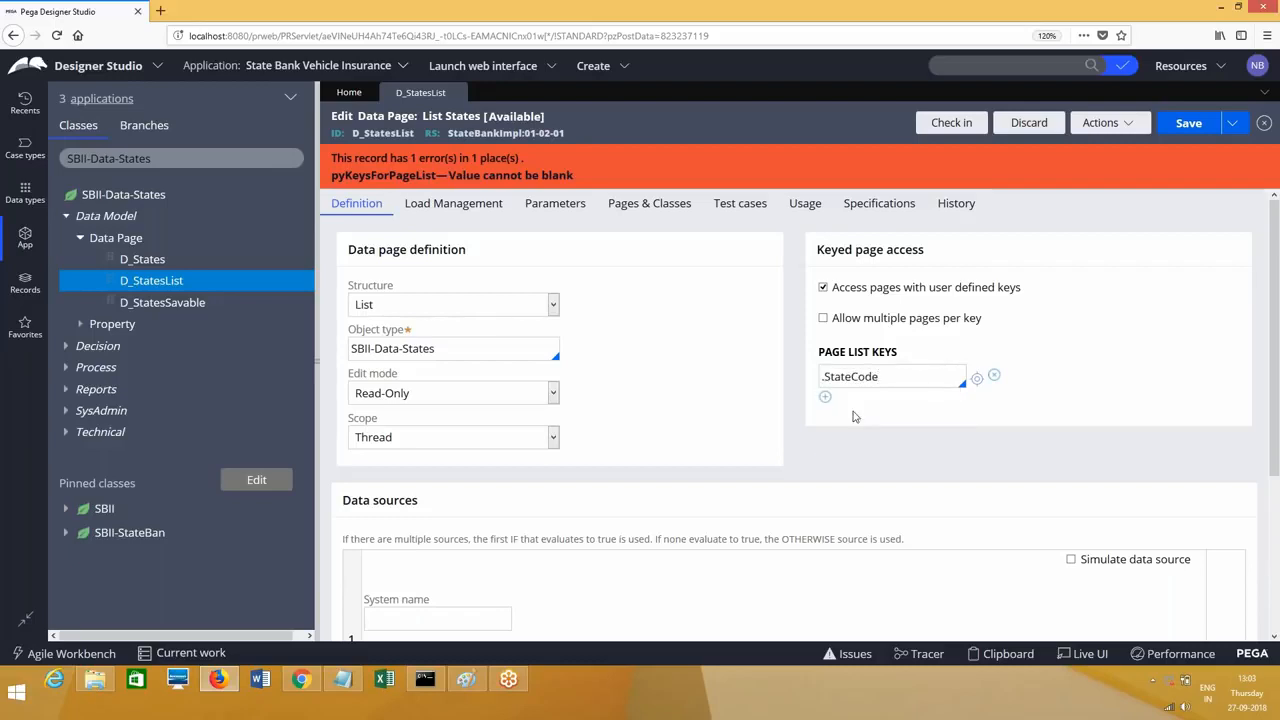
triple_click(883, 376)
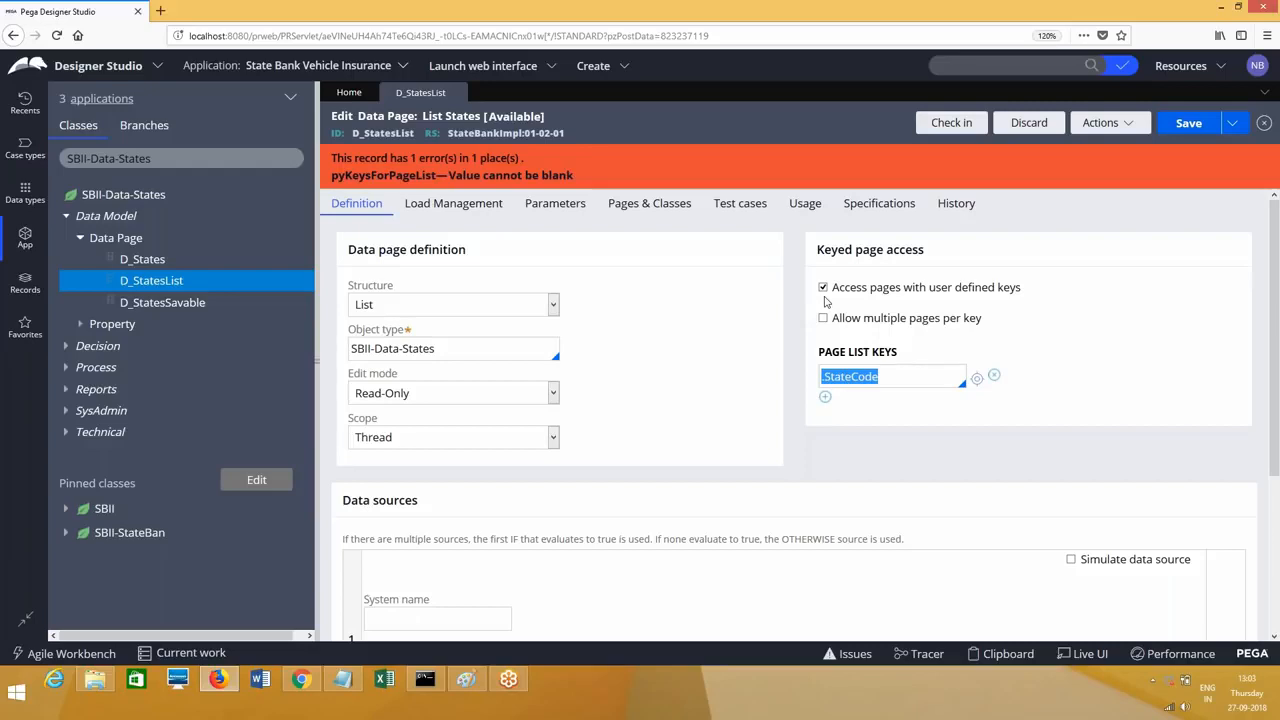
left_click(80, 324)
left_click(132, 348)
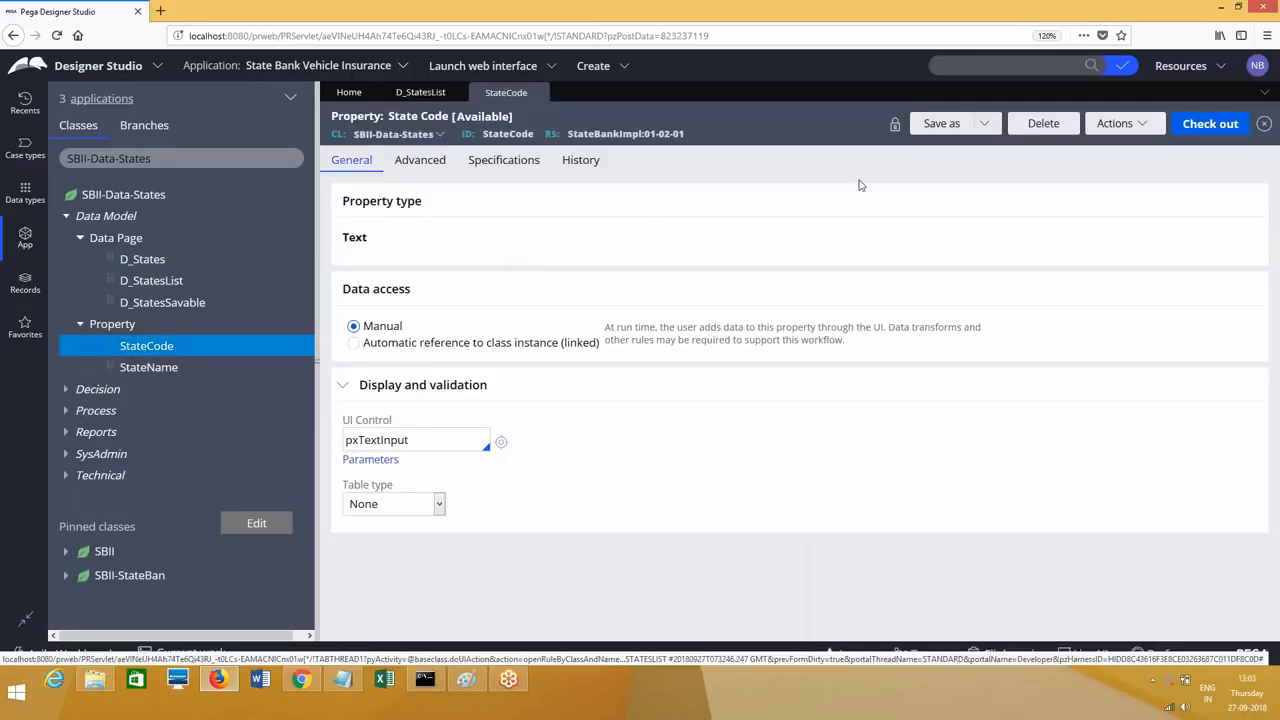
Step: Create and open a new property labelled 'test'
left_click(1146, 135)
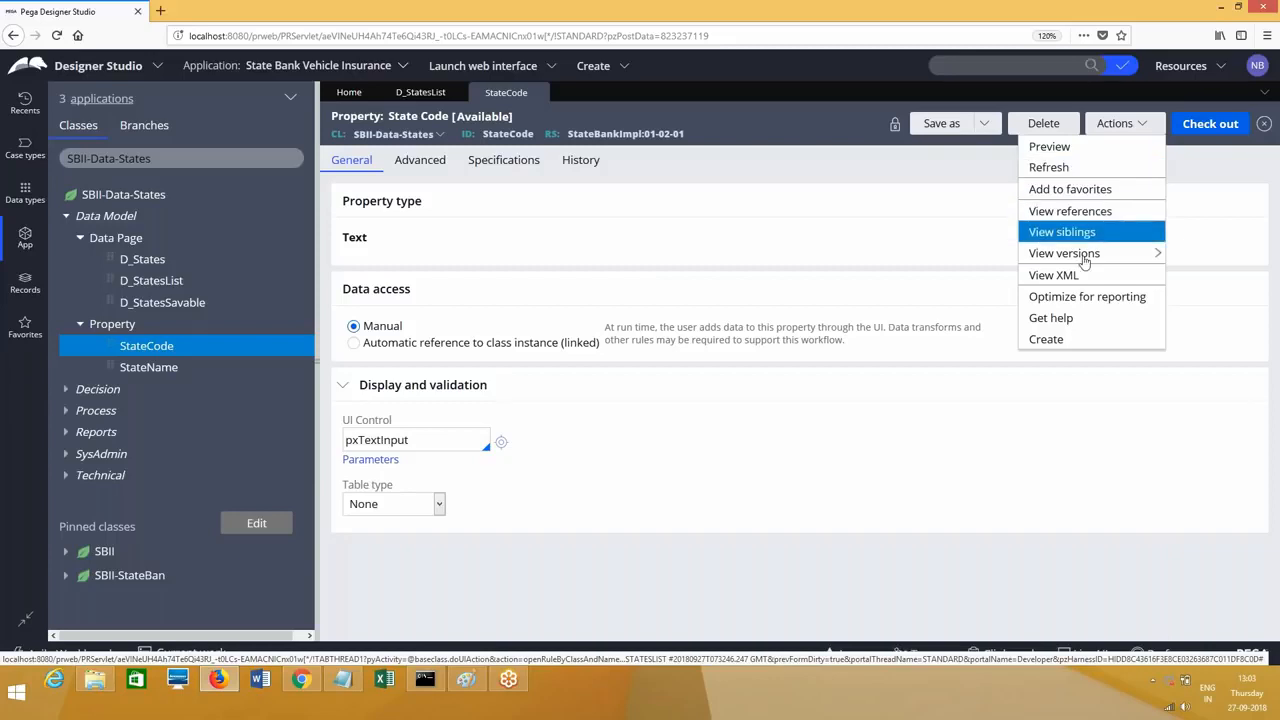
left_click(1046, 339)
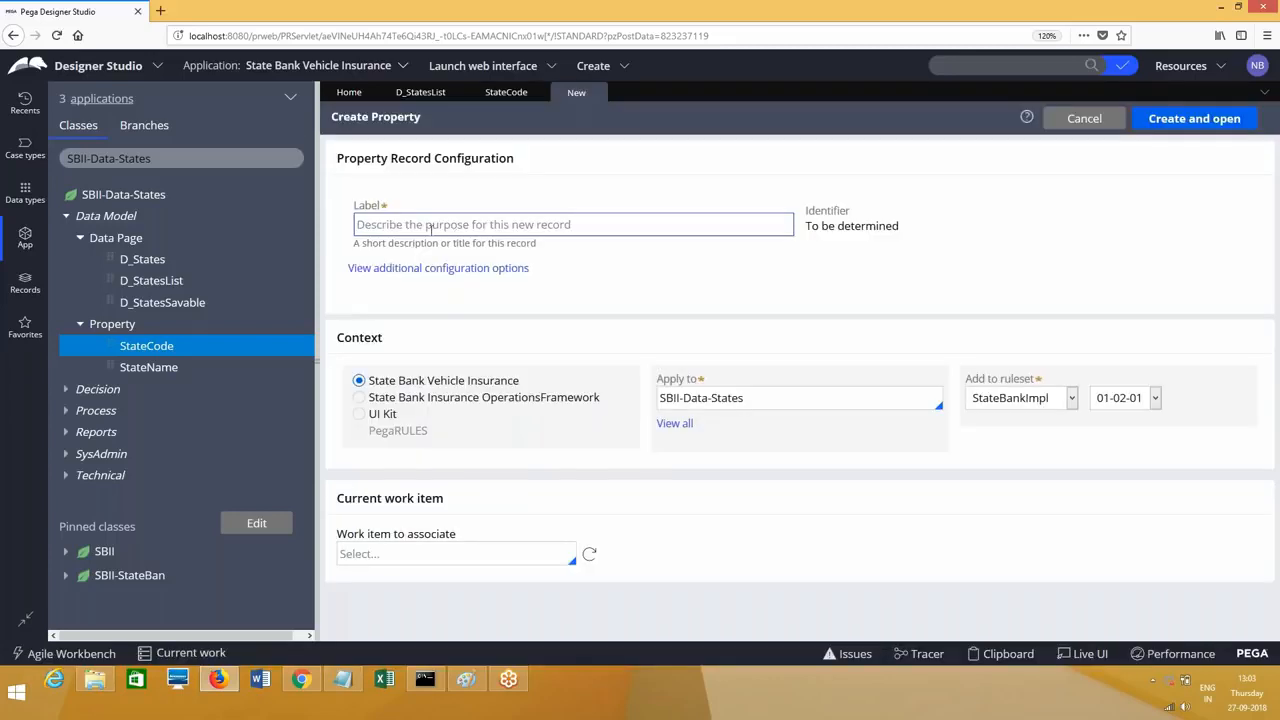
left_click(431, 225)
type("test")
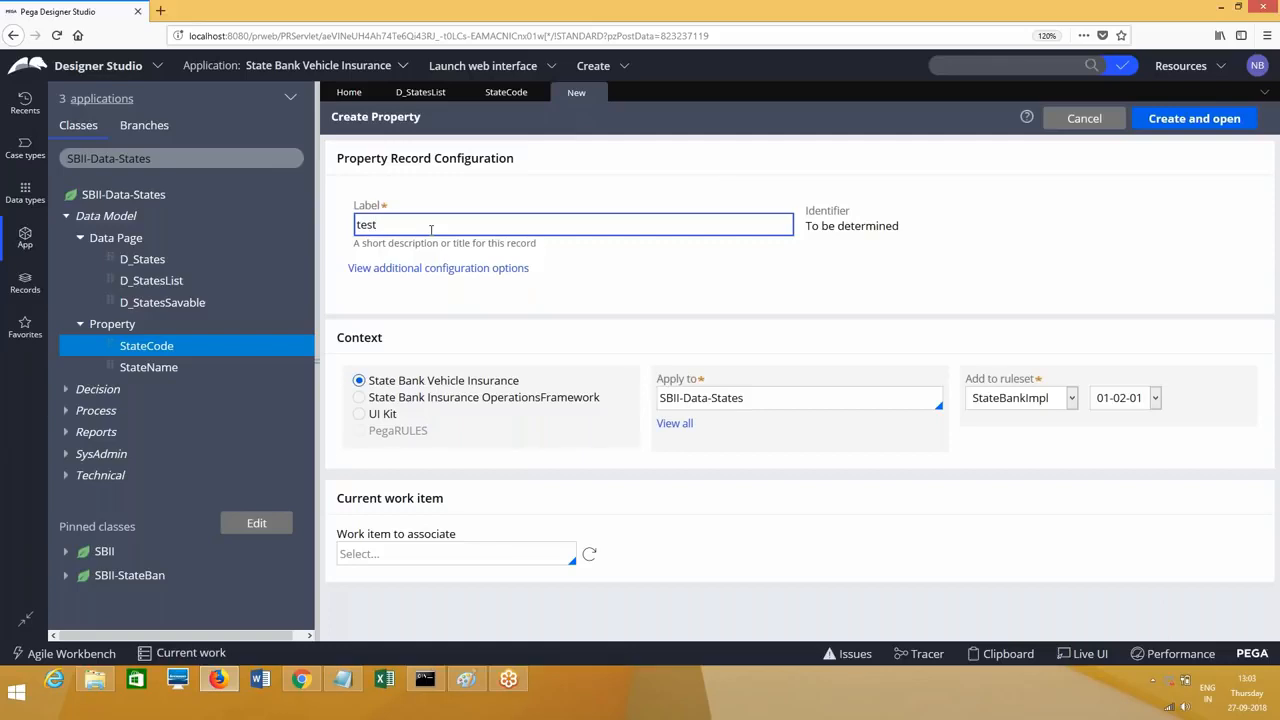
left_click(1194, 118)
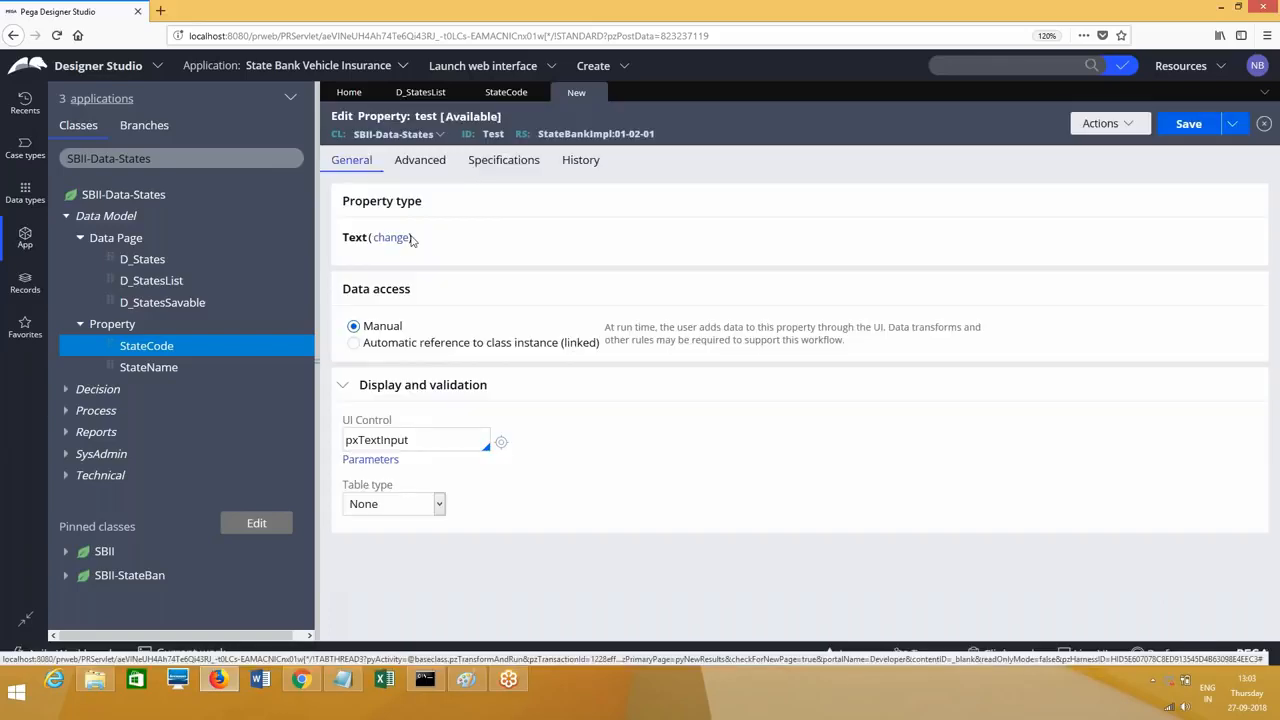
Step: Make 'test' a Single Page of AdhocWork referring to the D_StatesList data page
left_click(400, 242)
left_click(506, 210)
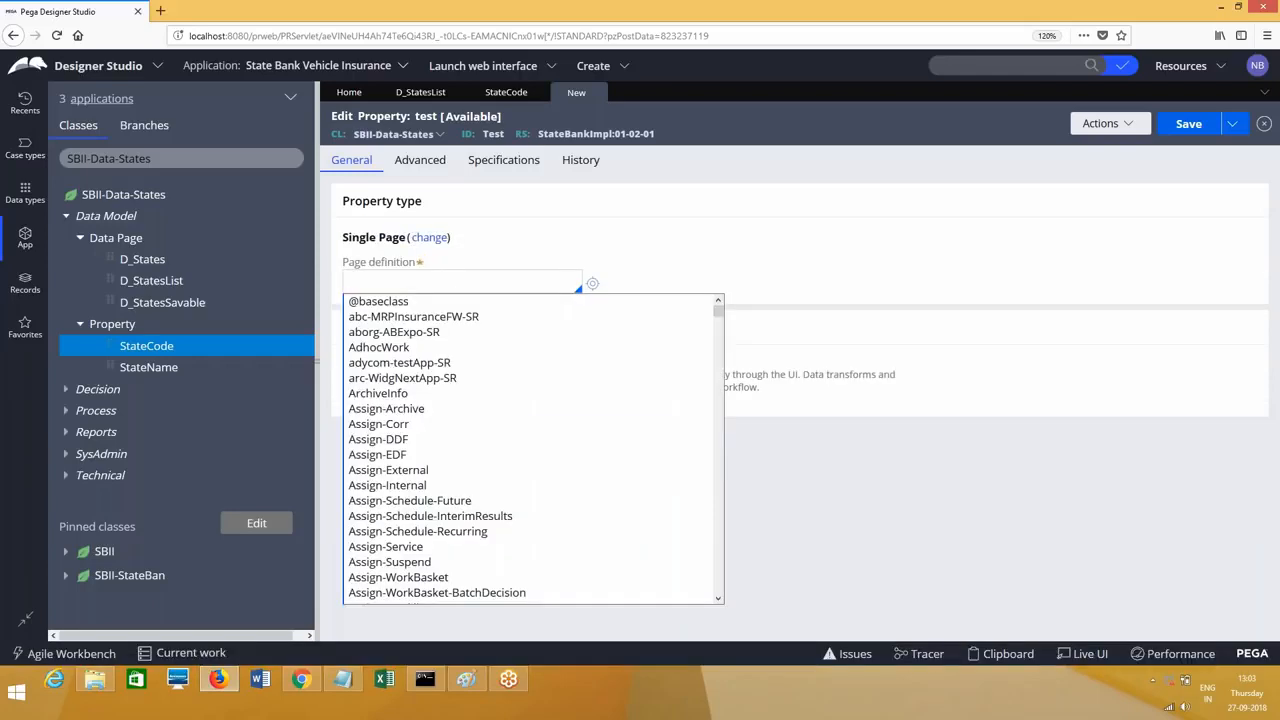
left_click(400, 349)
left_click(360, 383)
left_click(386, 451)
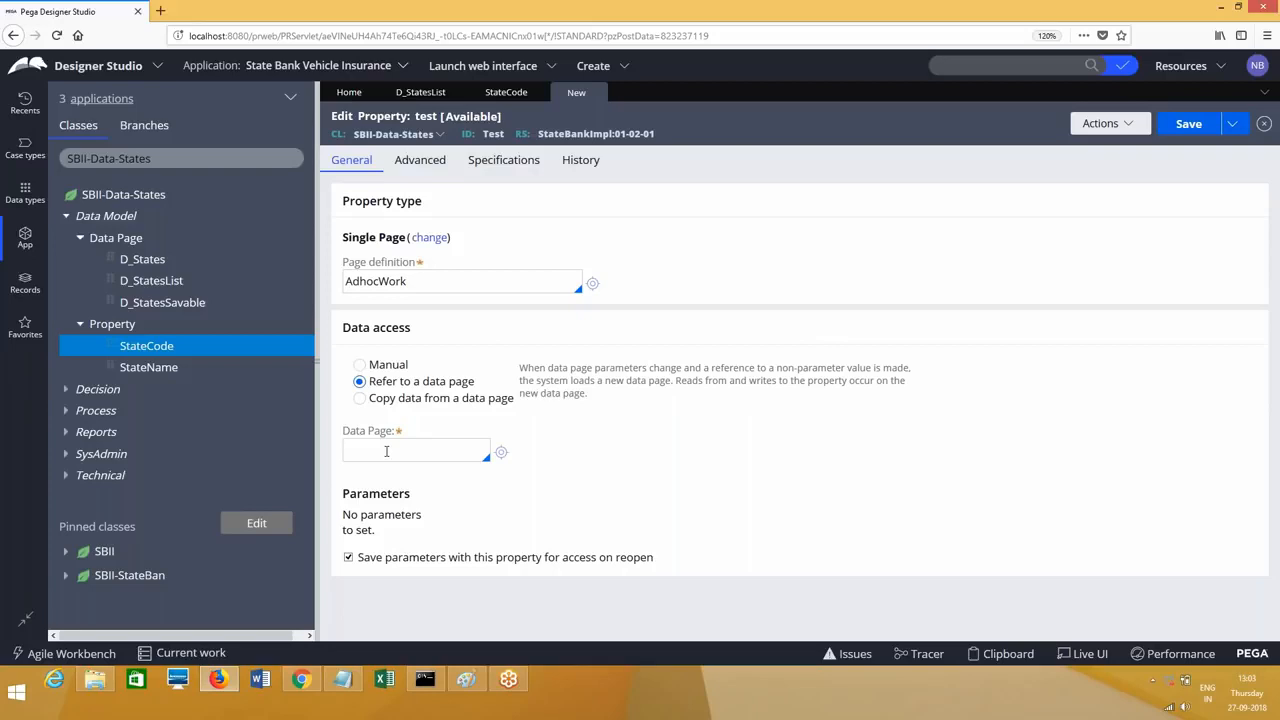
type("D_StatesList")
left_click(420, 92)
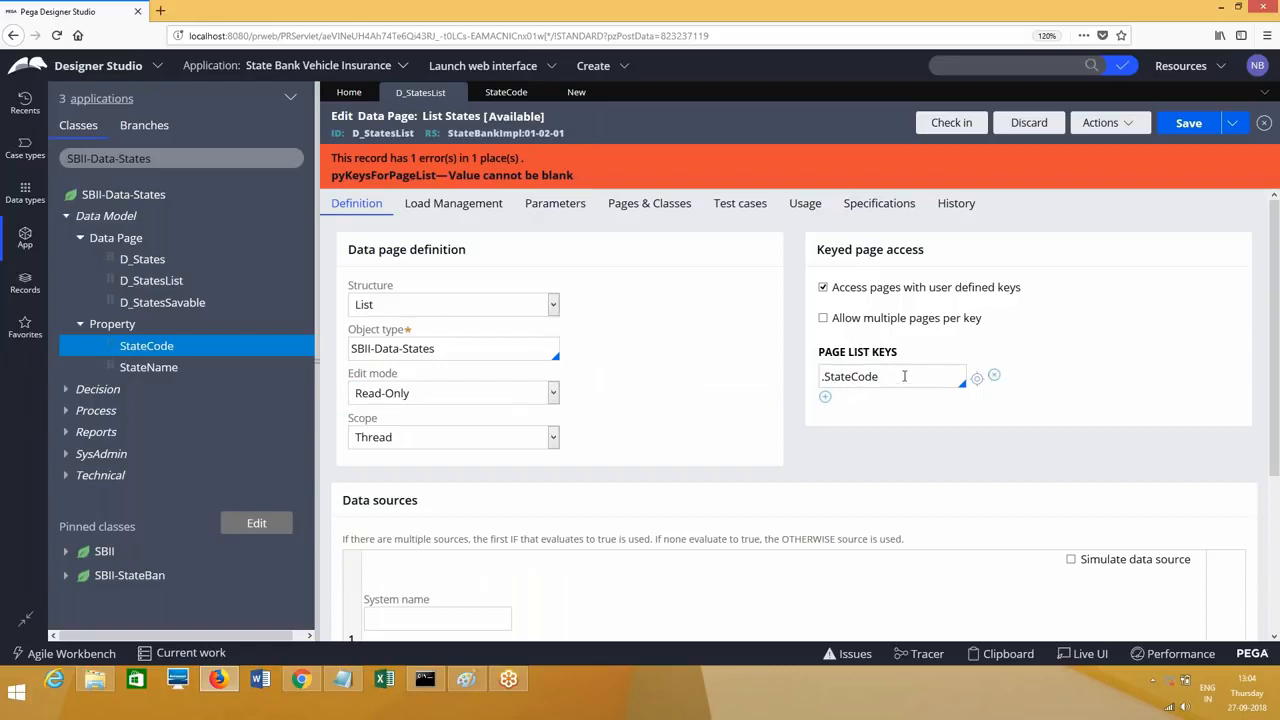
Step: Save D_StatesList, discard the unsaved test property, and close the StateCode and D_StatesList rules
left_click(1195, 124)
left_click(584, 96)
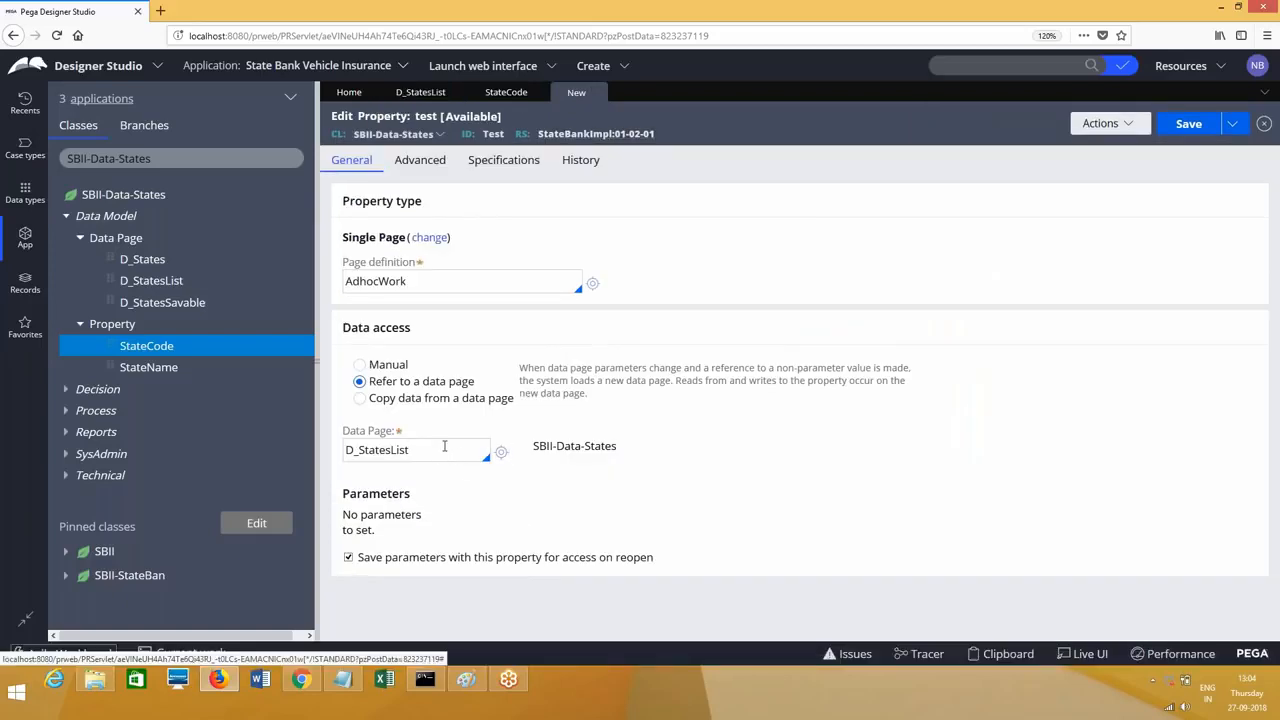
left_click(595, 94)
left_click(1005, 398)
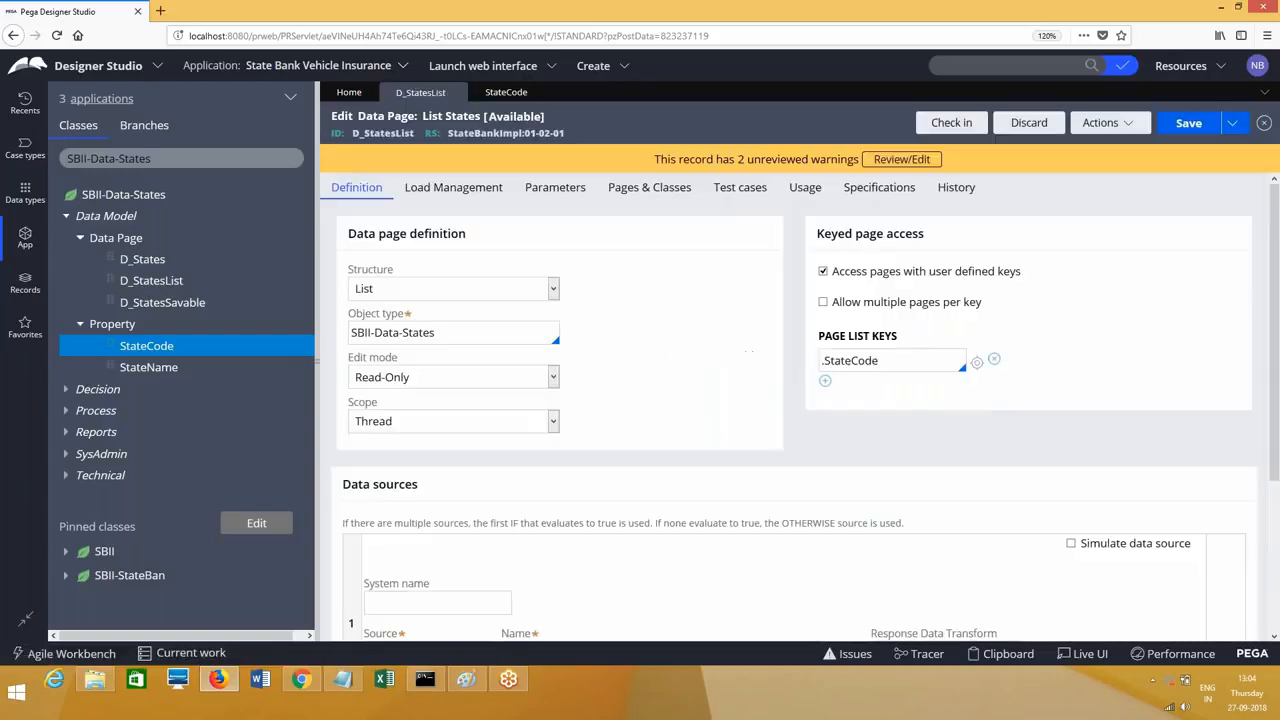
left_click(541, 93)
left_click(455, 93)
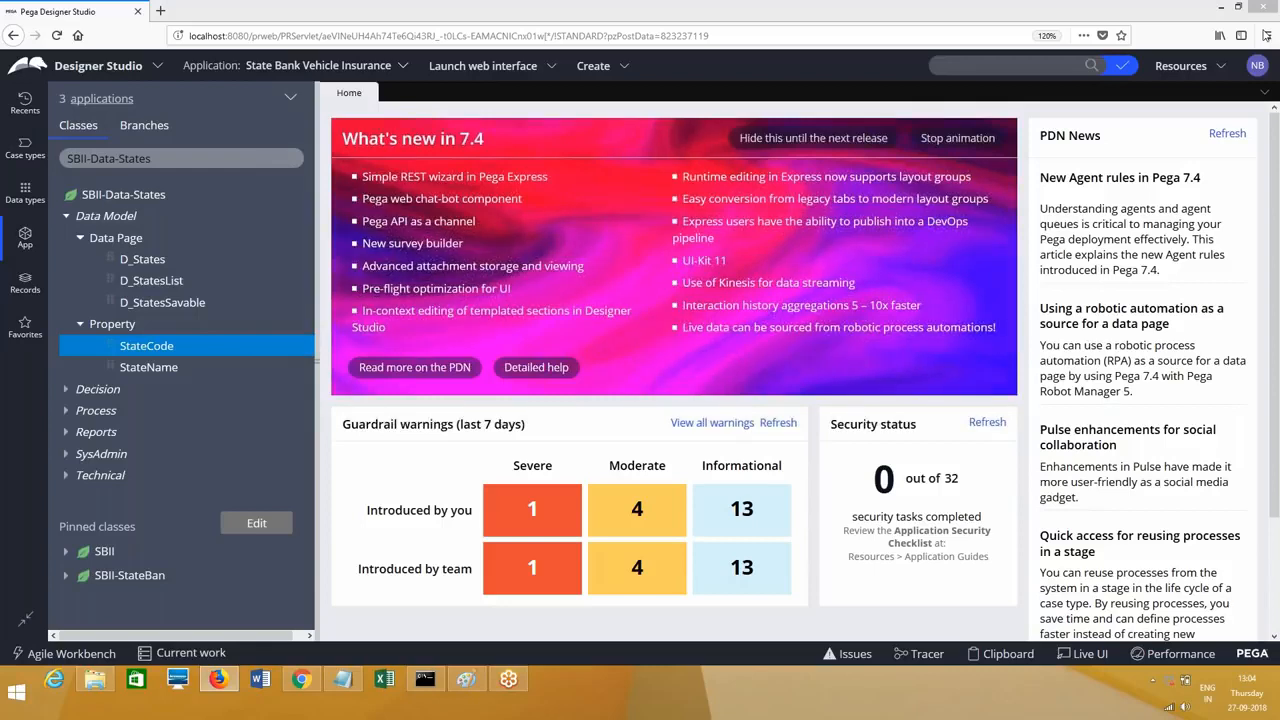
Step: Switch App Explorer to SBII-Data-Customer and list its data pages
left_click(158, 160)
key("BackSpace")
key("BackSpace")
key("BackSpace")
key("BackSpace")
key("BackSpace")
key("BackSpace")
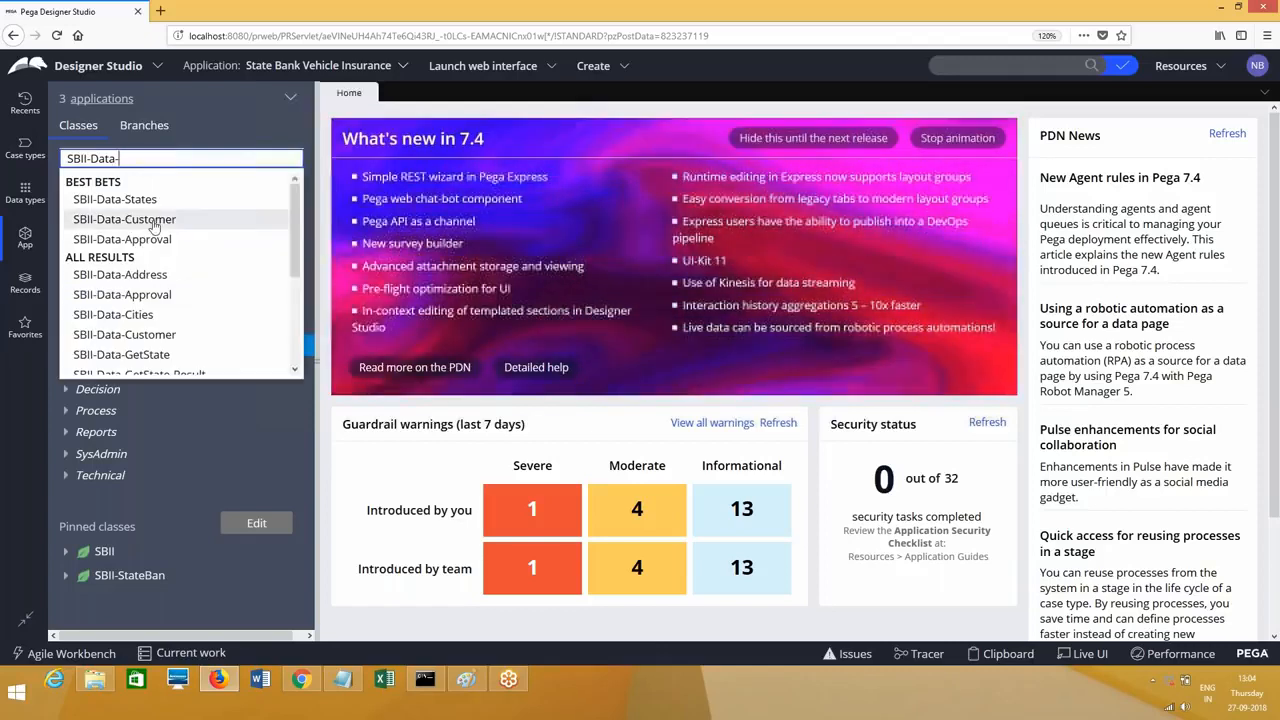
left_click(70, 219)
left_click(66, 220)
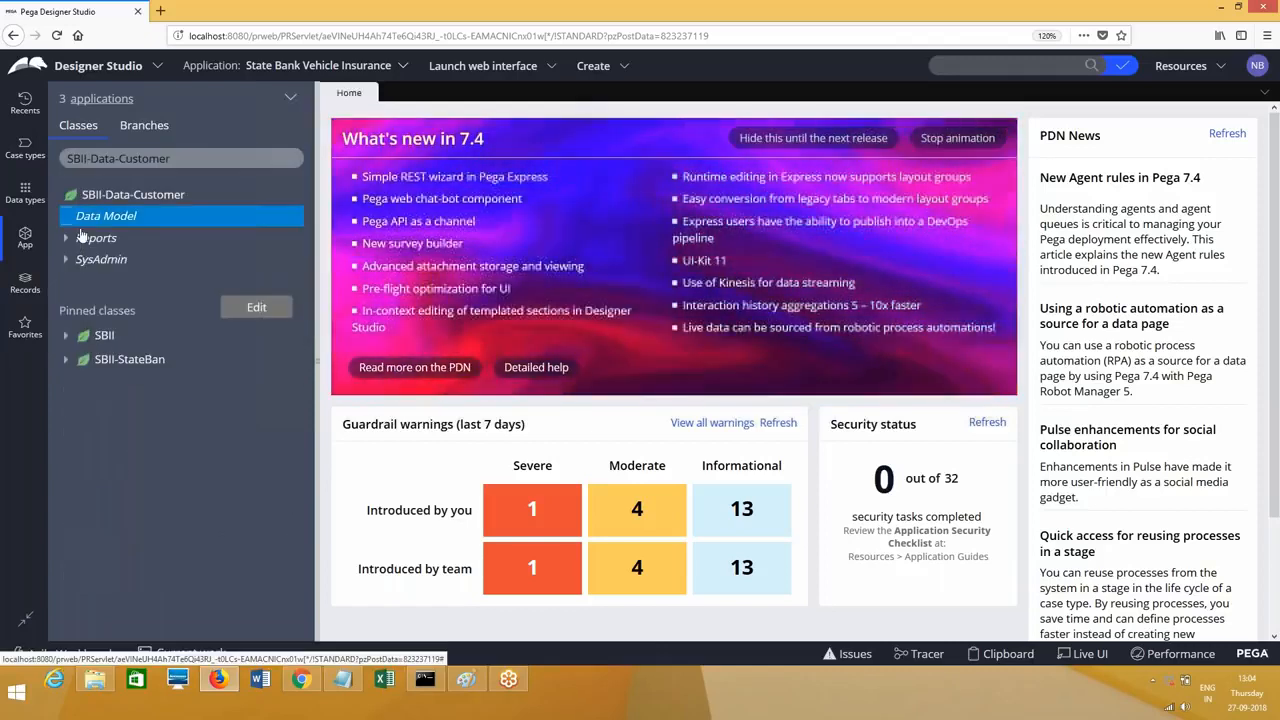
left_click(80, 238)
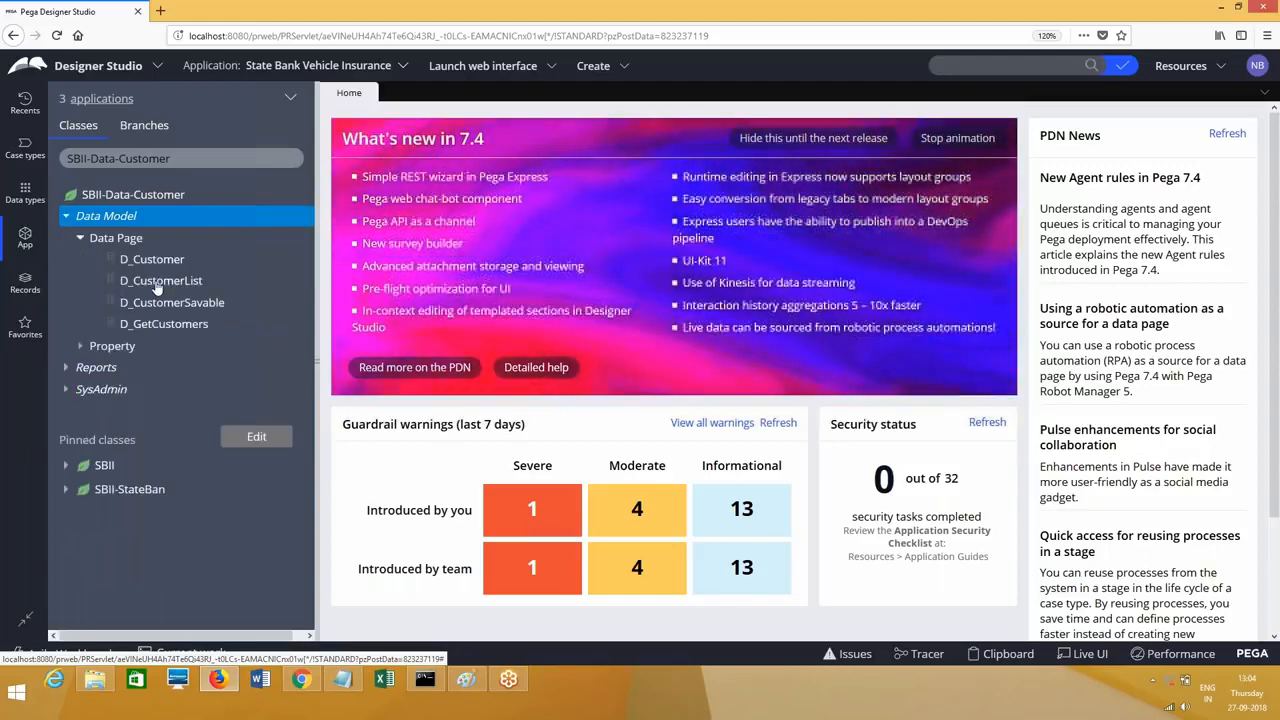
Step: Open D_CustomerList, D_Customer and D_GetCustomers, and inspect the .CustomerID page list key
left_click(157, 283)
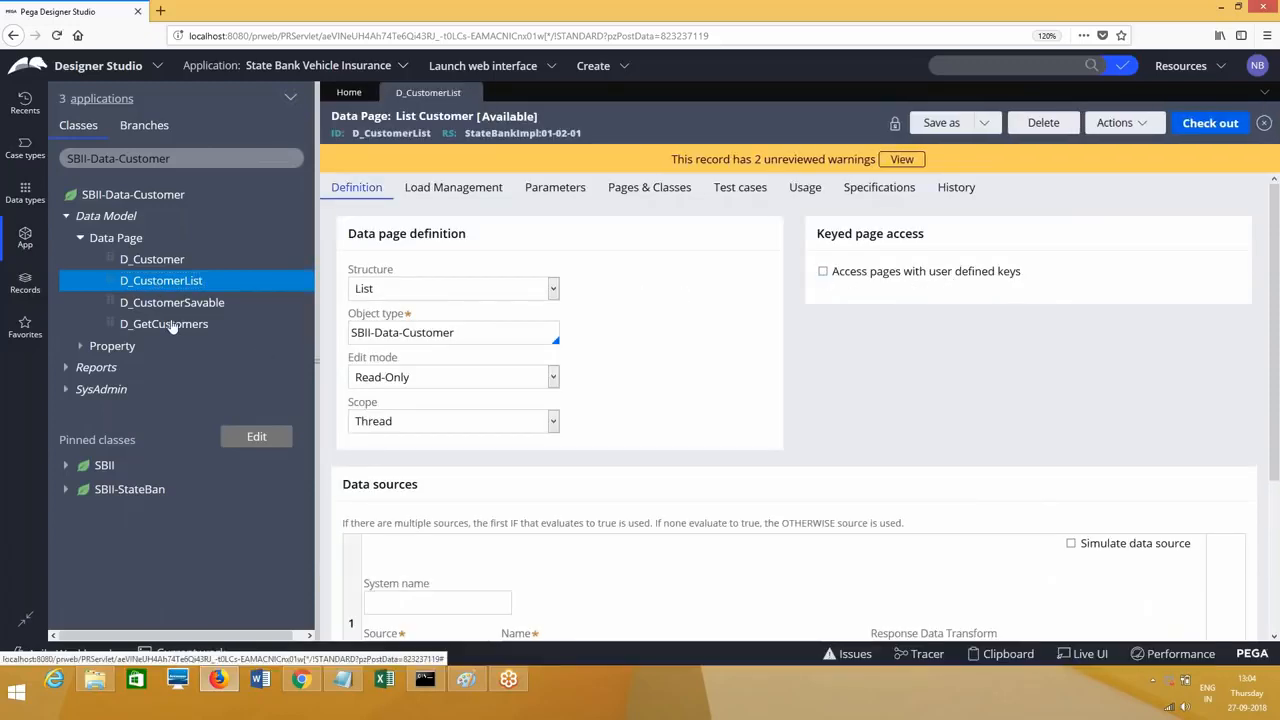
left_click(160, 262)
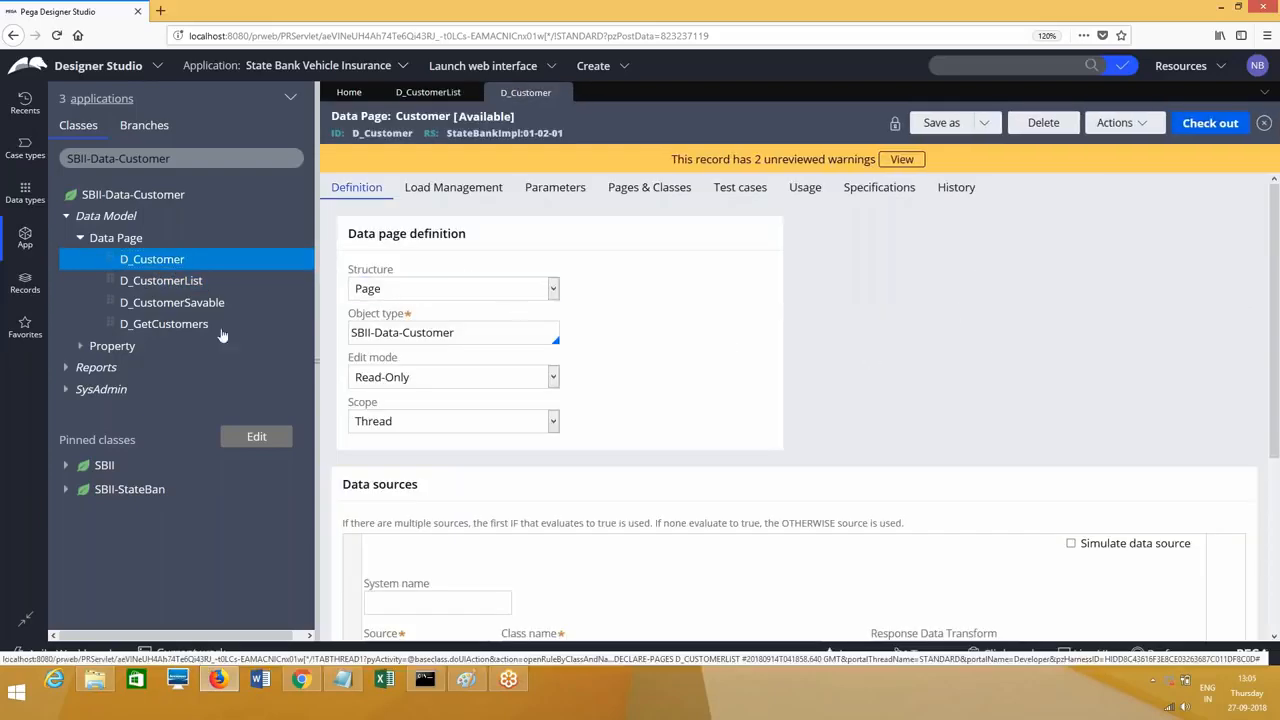
left_click(170, 325)
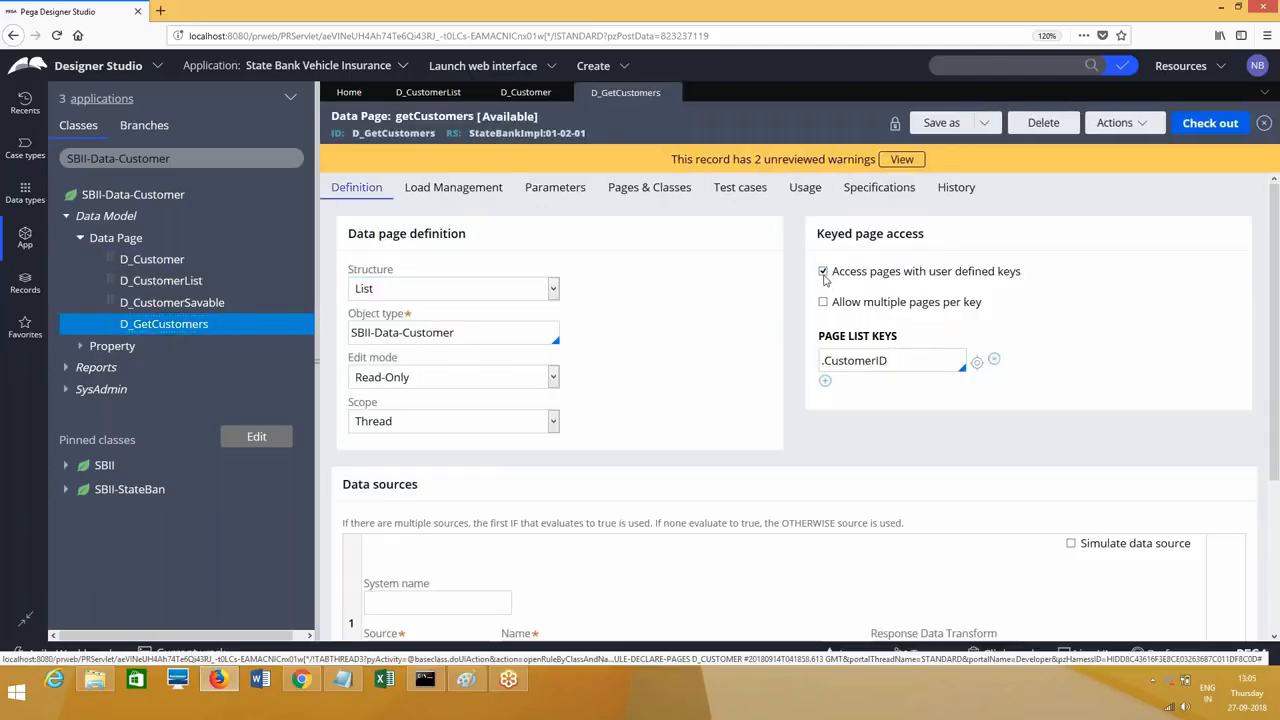
right_click(904, 362)
key("Escape")
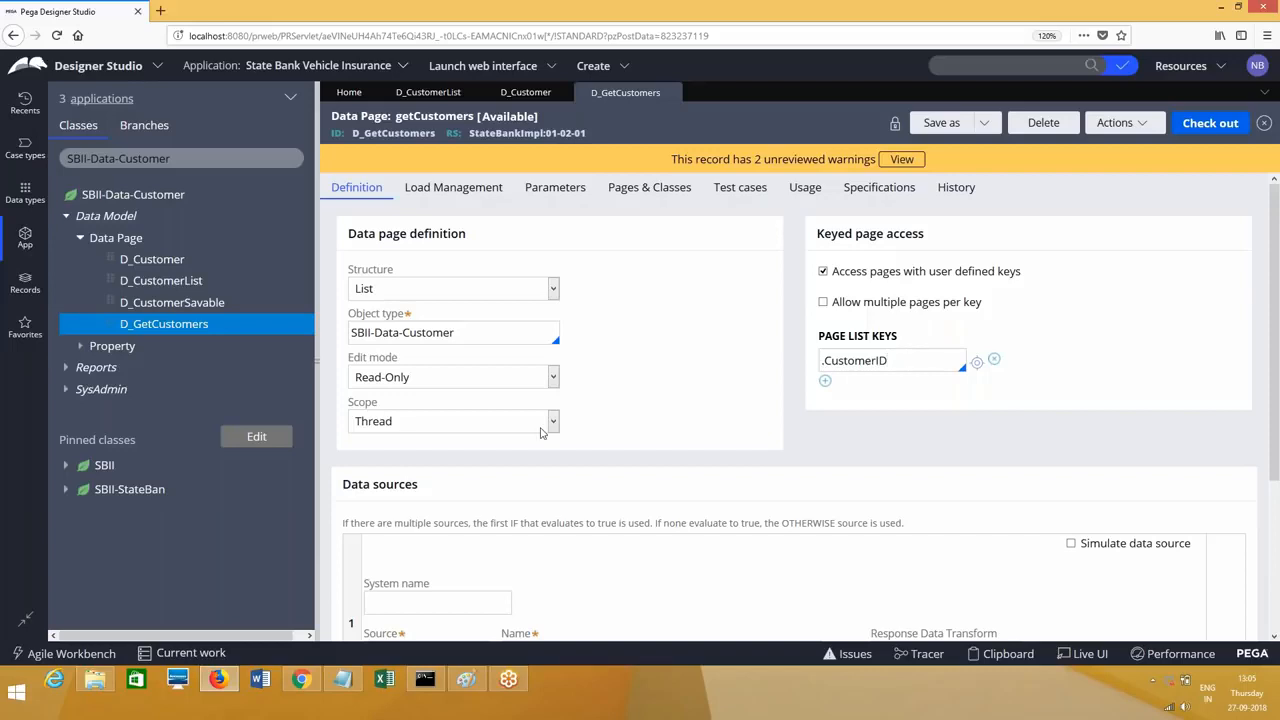
Step: Trim the class filter to SBII- and pick SBII-StateBan-Work
left_click(280, 158)
key("BackSpace")
key("BackSpace")
key("BackSpace")
key("BackSpace")
key("BackSpace")
key("BackSpace")
key("BackSpace")
key("BackSpace")
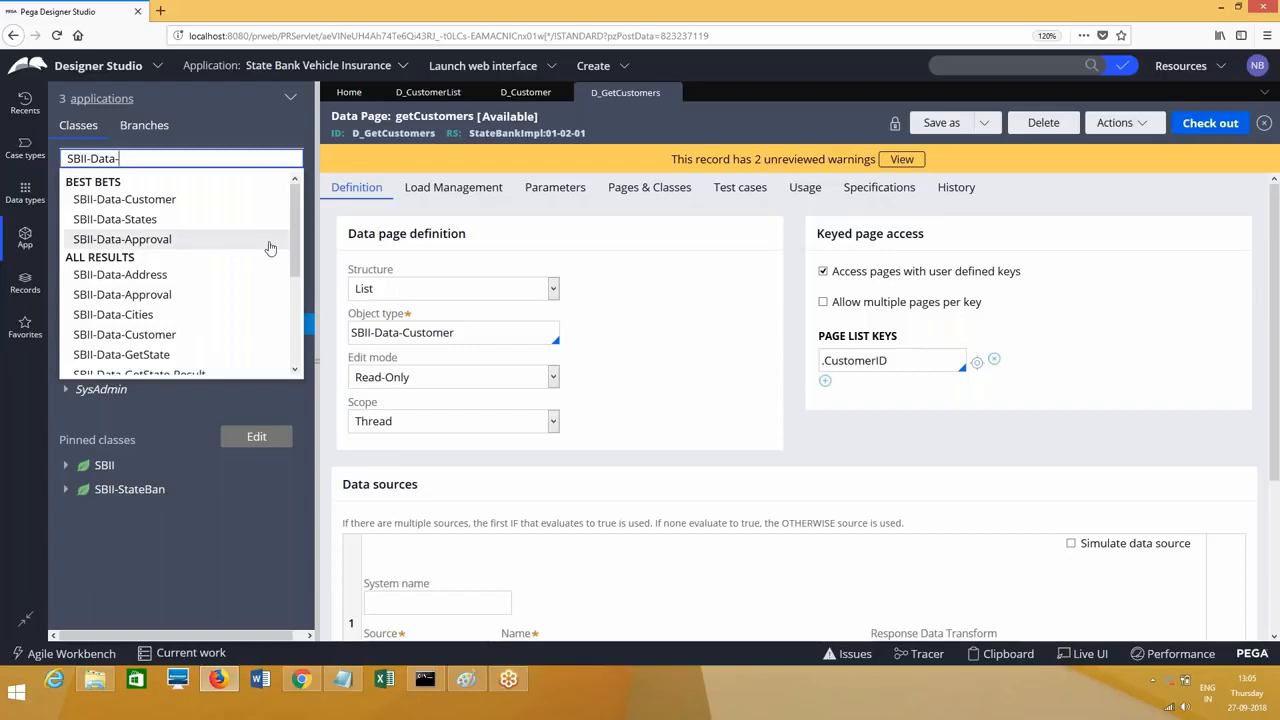
key("BackSpace")
key("BackSpace")
key("BackSpace")
key("BackSpace")
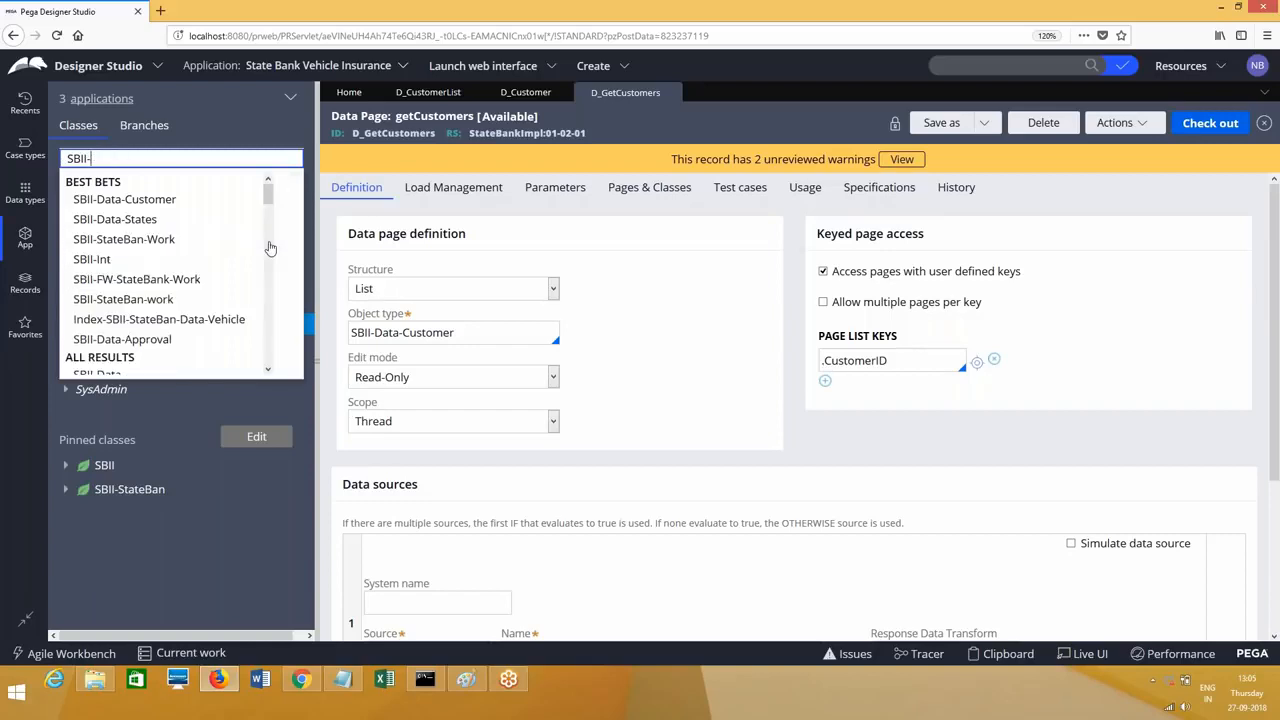
left_click(245, 241)
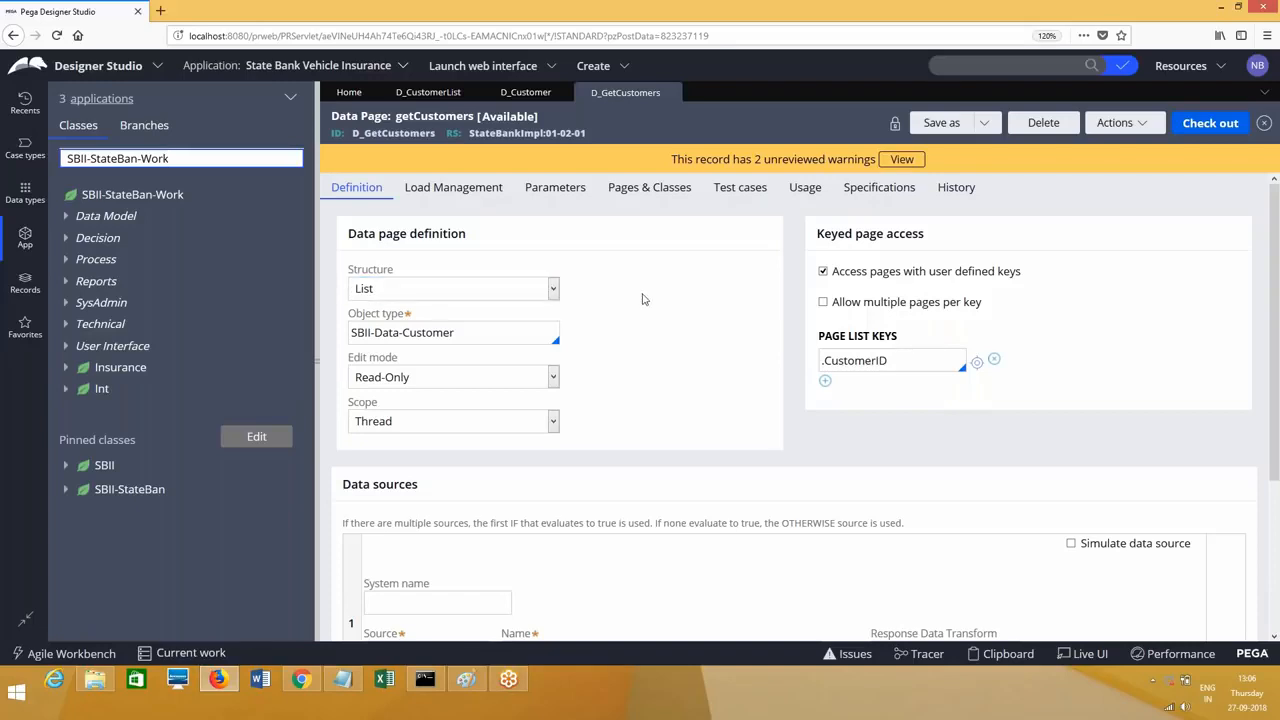
Step: Add a parameter named Test on the D_GetCustomers Parameters tab, then return to Definition
left_click(555, 187)
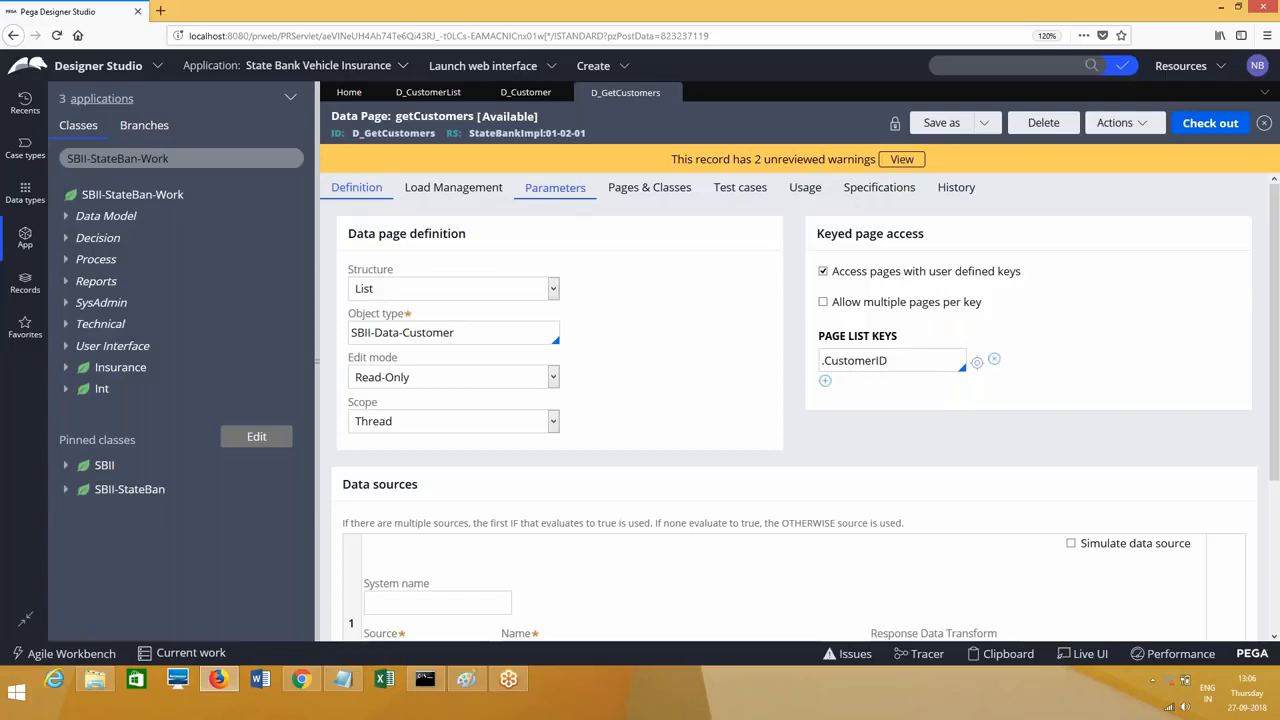
left_click(419, 319)
type("Test")
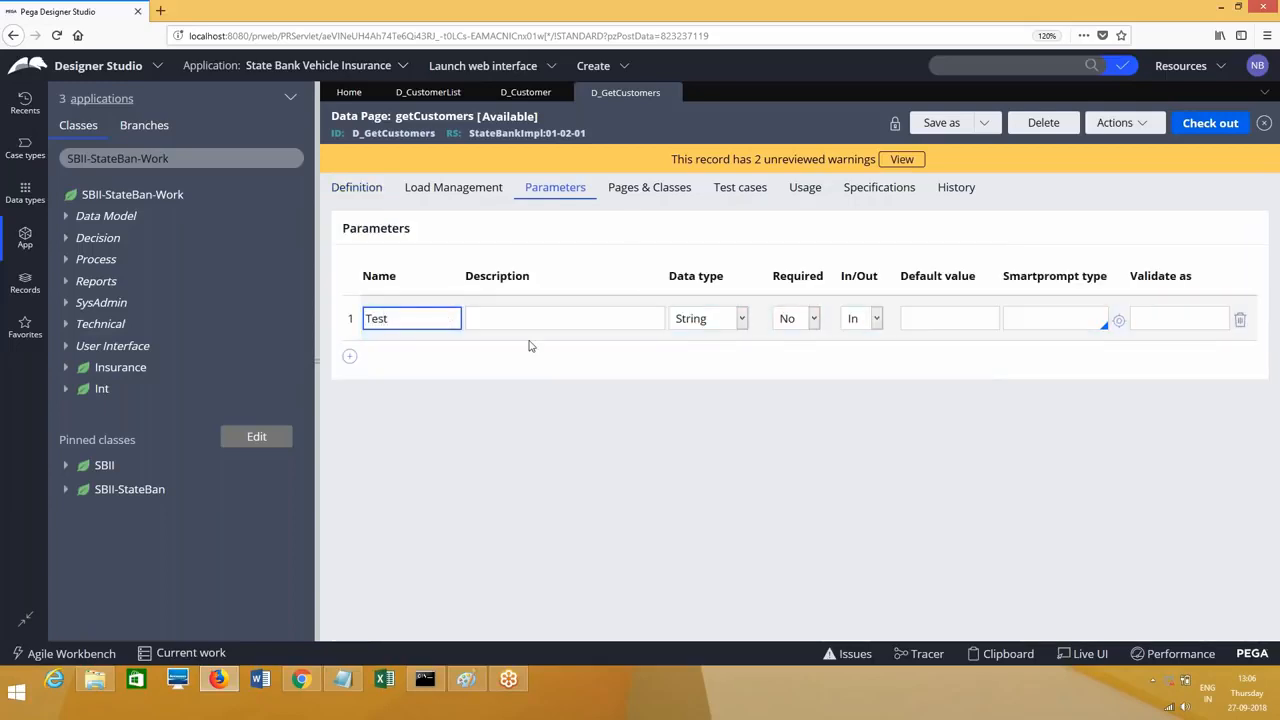
double_click(427, 318)
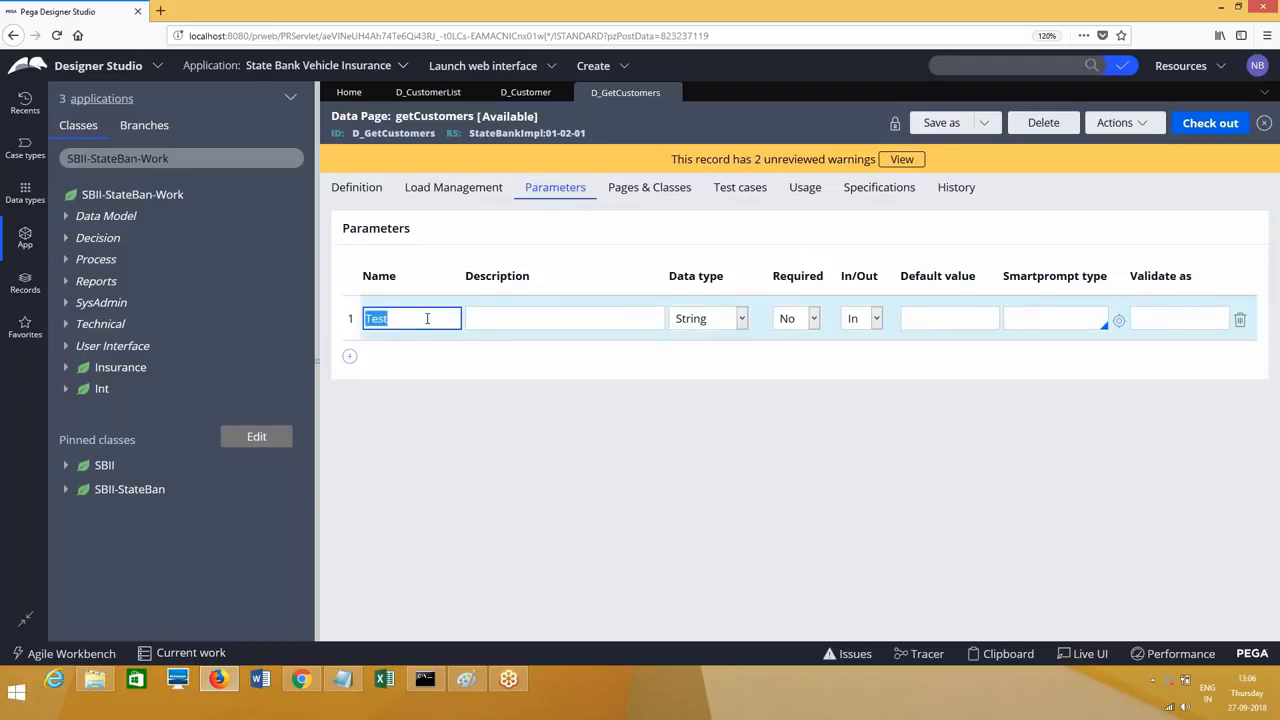
left_click(357, 187)
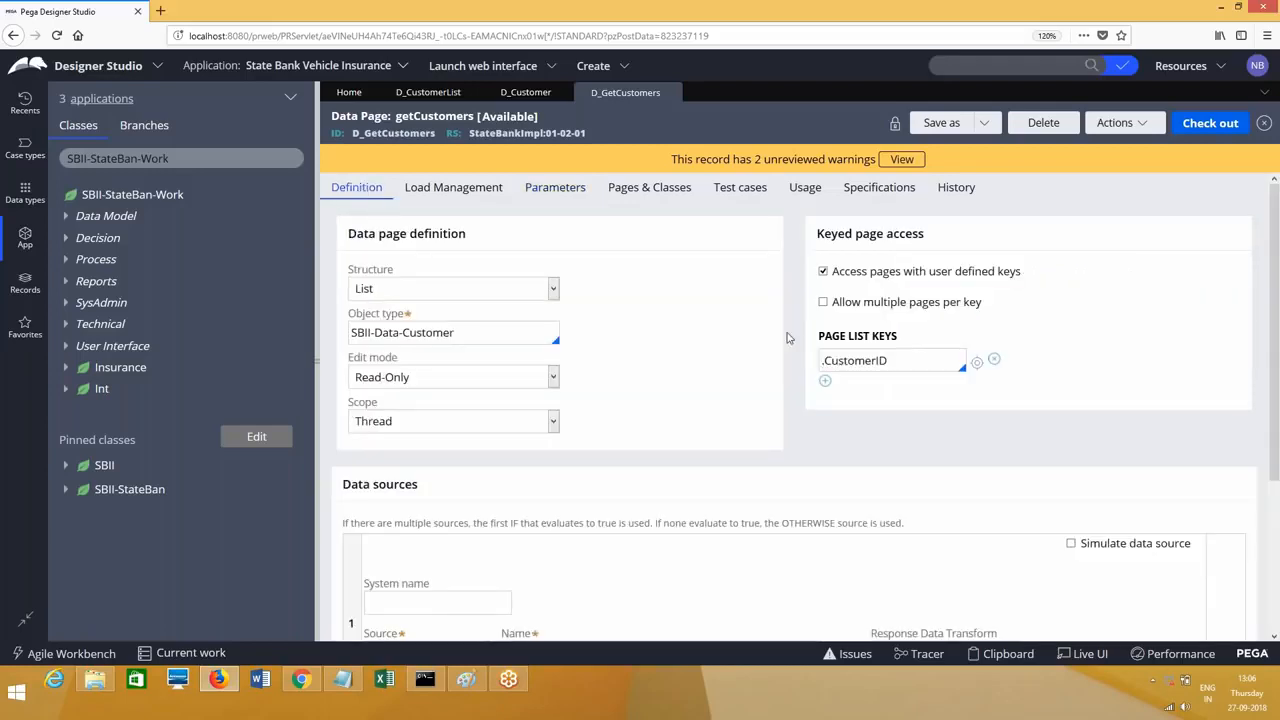
Step: Select the CustomerID page list key and expand SBII-StateBan-Work's Data Model rules
double_click(911, 367)
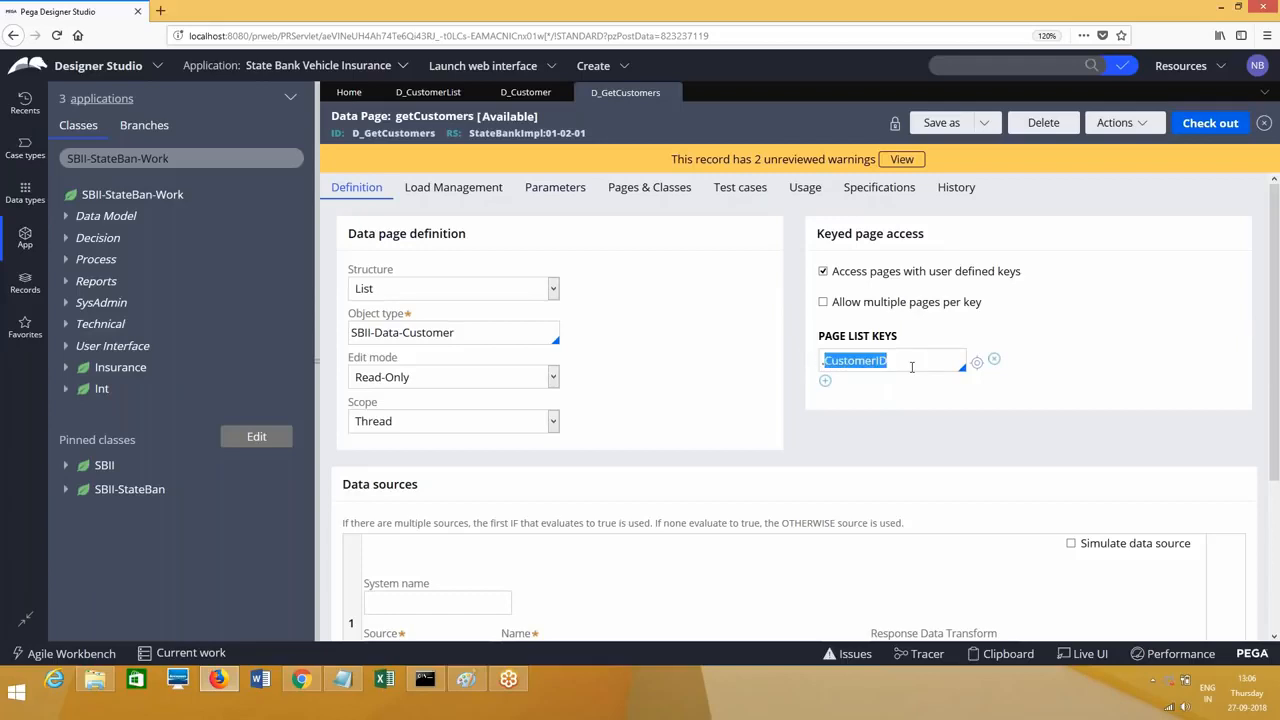
left_click(609, 275)
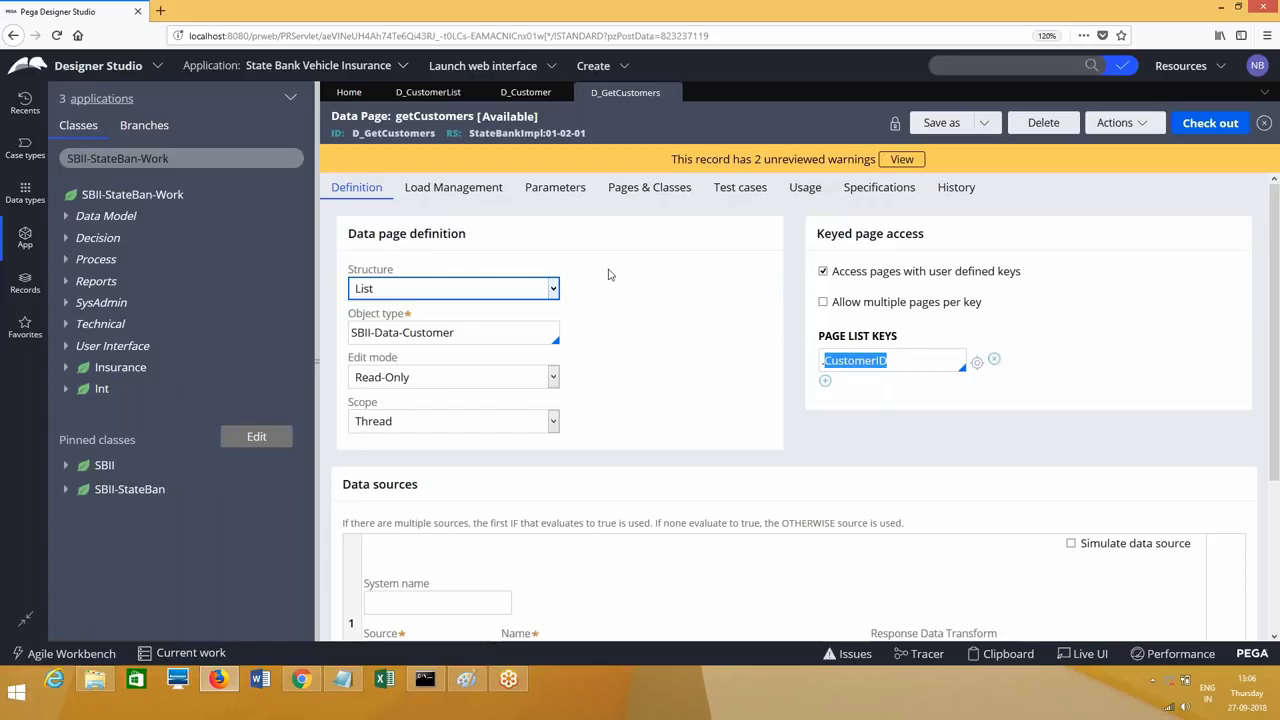
double_click(907, 367)
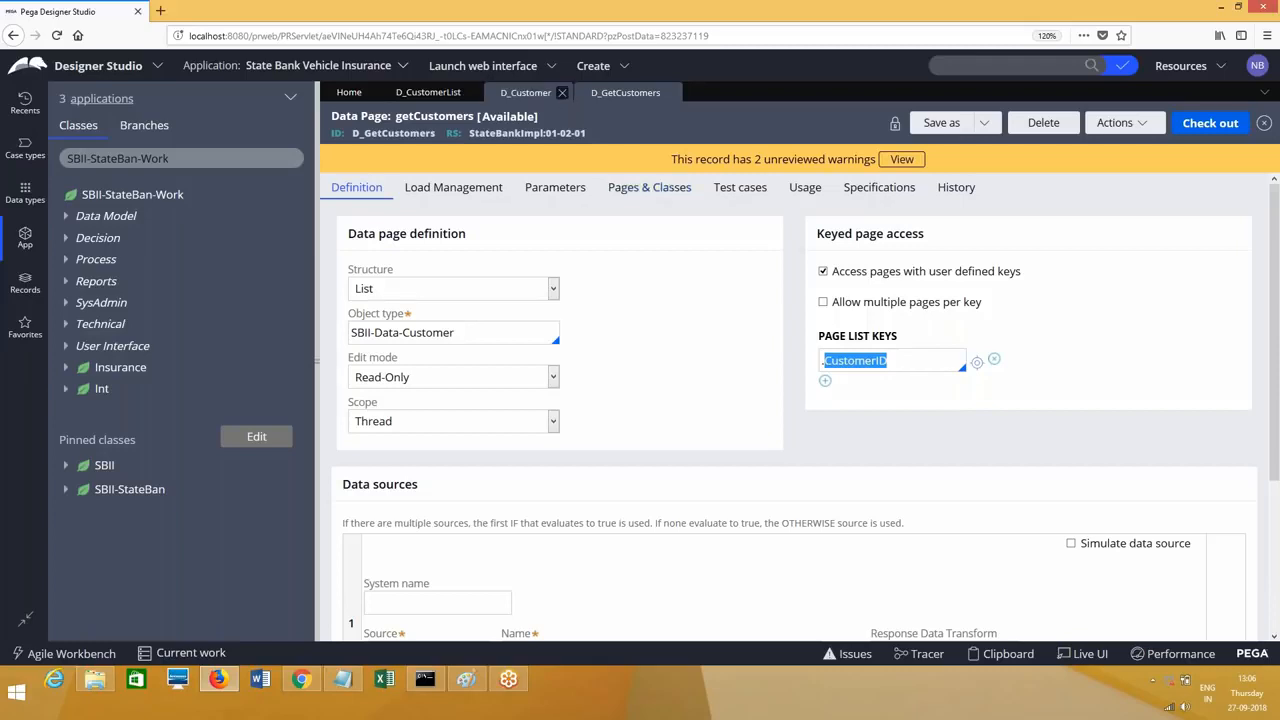
left_click(64, 218)
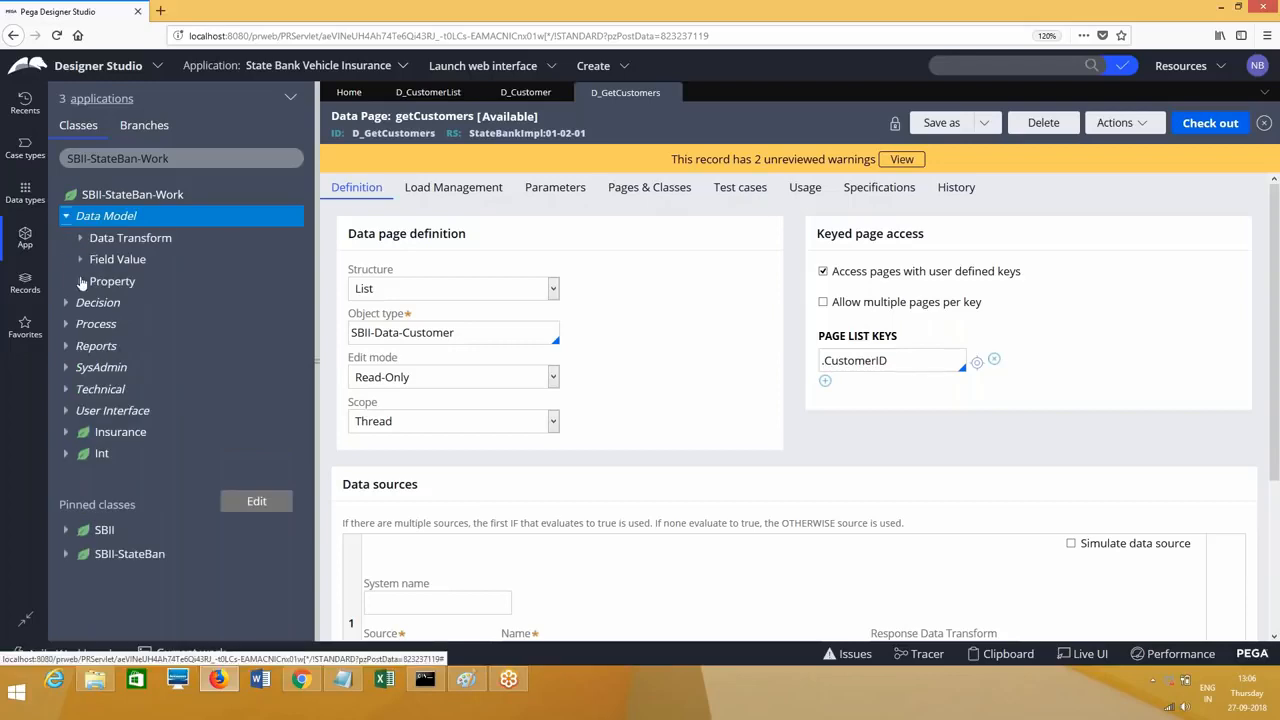
Step: Open the GetCustomer property and compare its D_GetCustomers reference with the .CustomerID page list key
left_click(81, 282)
left_click(155, 475)
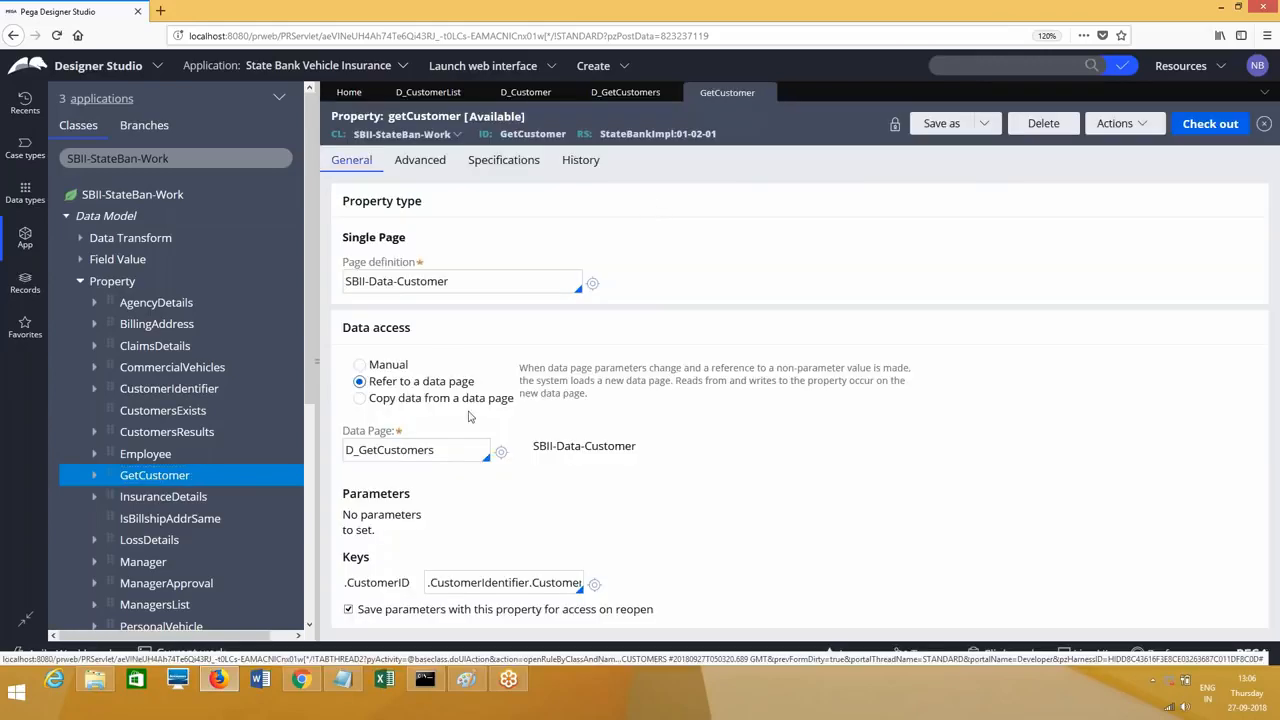
left_click(449, 456)
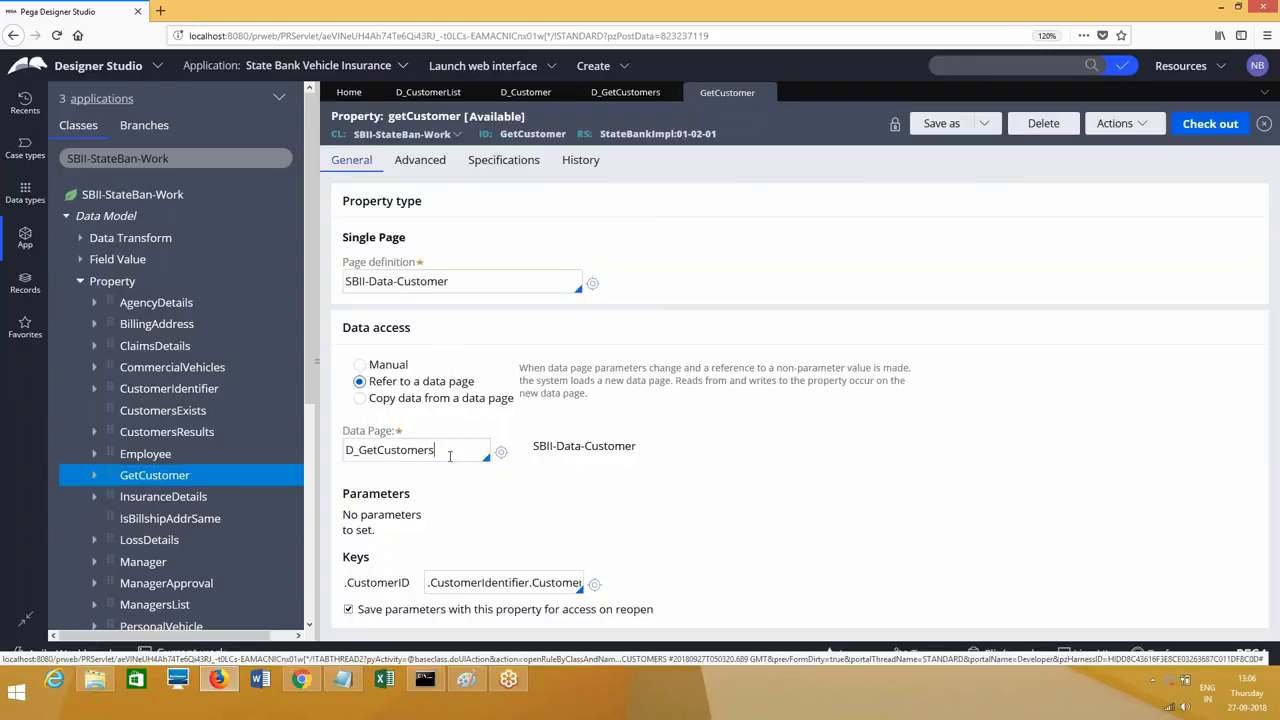
left_click(639, 99)
triple_click(901, 361)
left_click(712, 96)
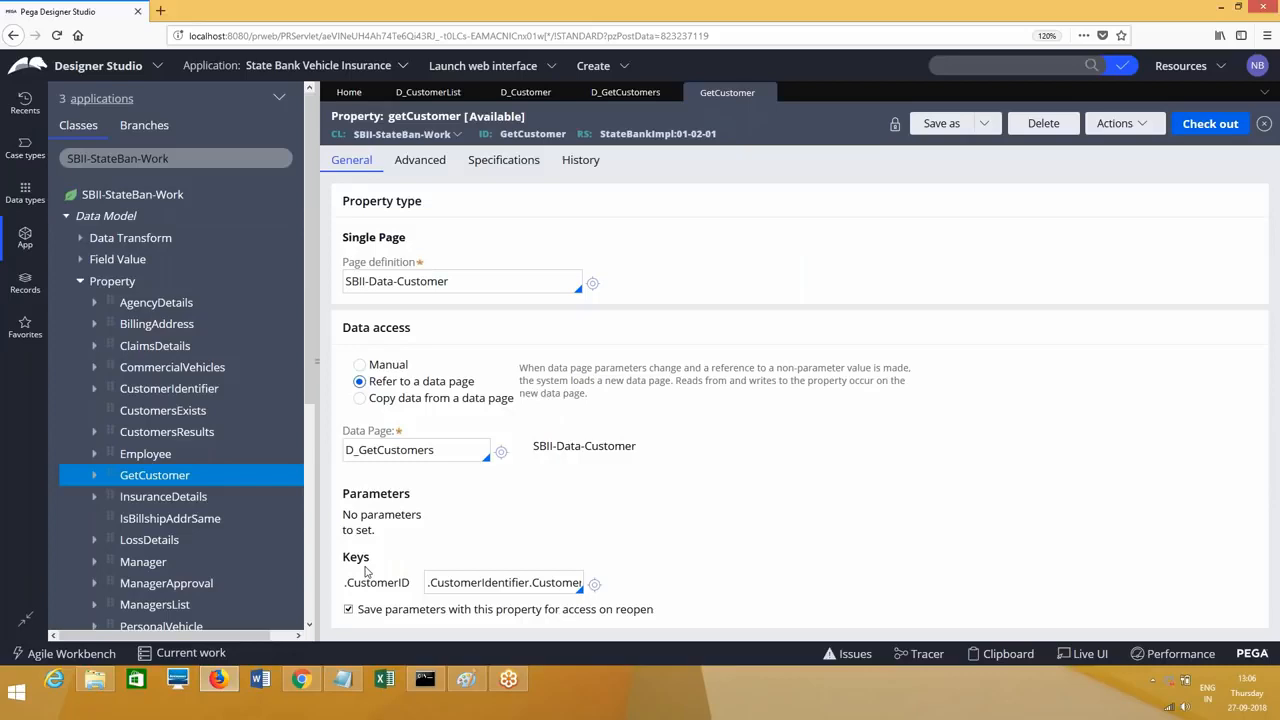
Step: Select GetCustomer's .CustomerIdentifier.CustomerID key value under Keys
double_click(527, 590)
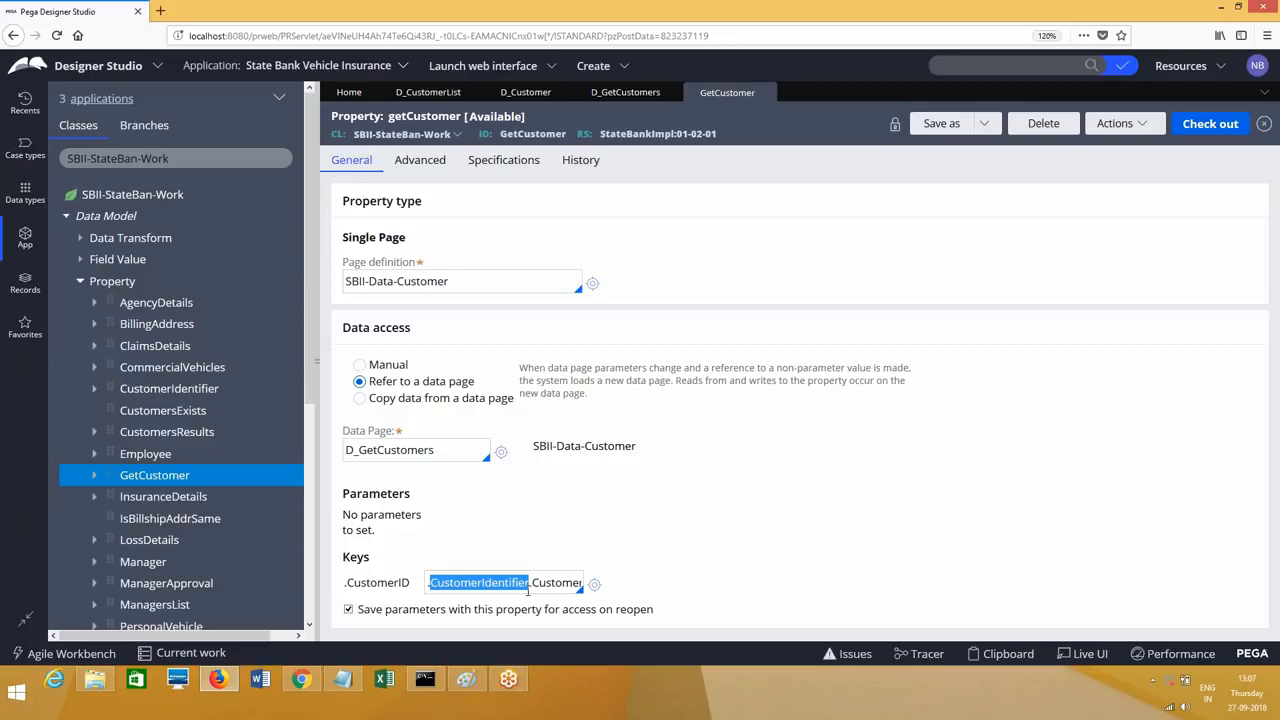
left_click_drag(344, 556, 373, 558)
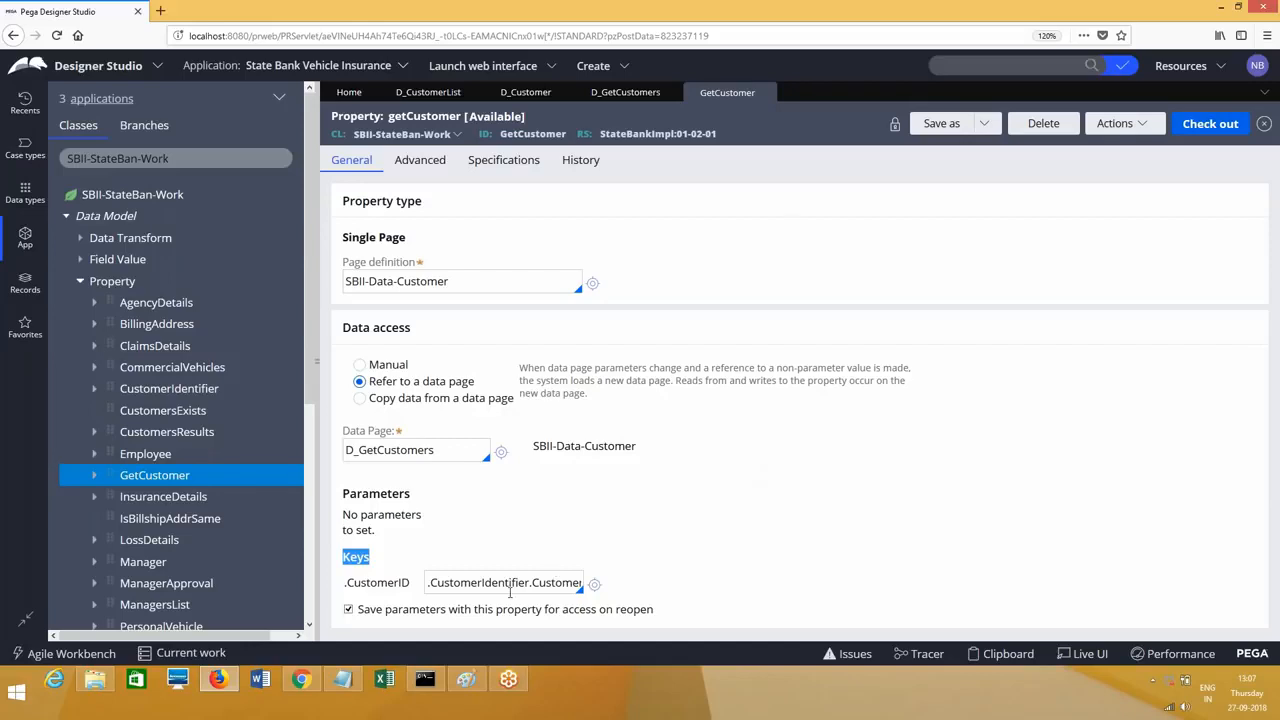
left_click(510, 592)
double_click(510, 592)
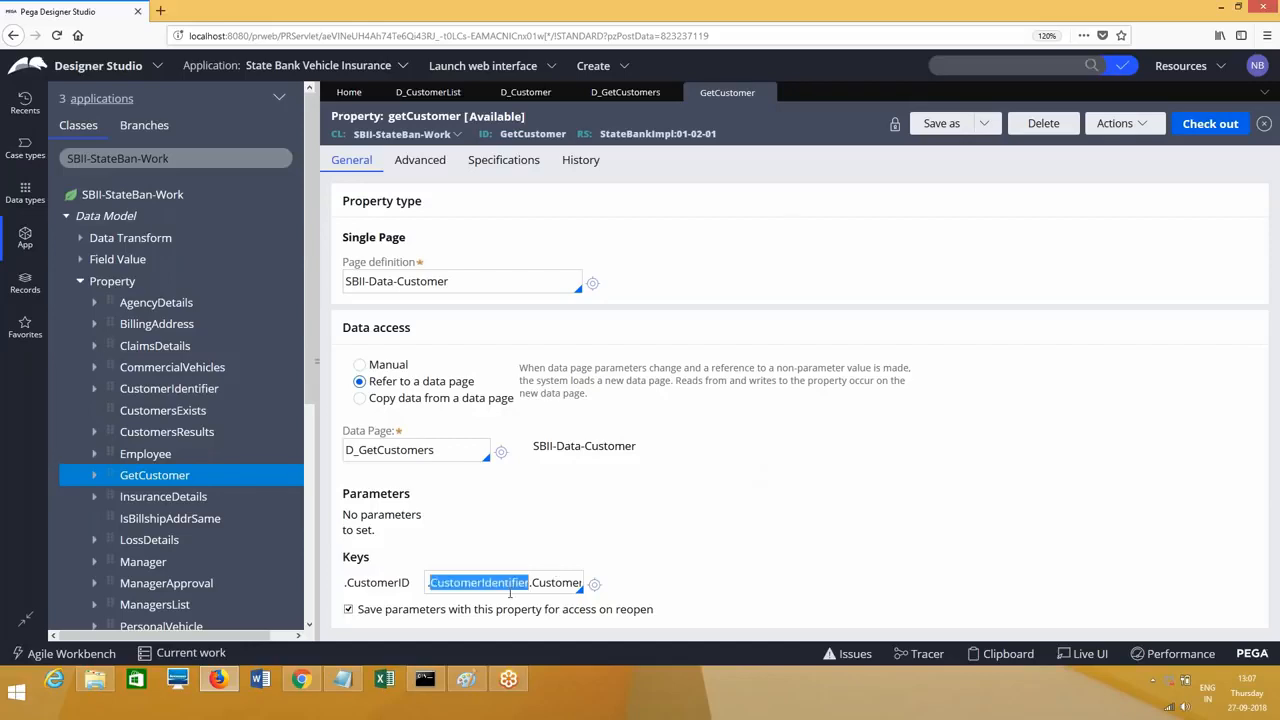
triple_click(510, 592)
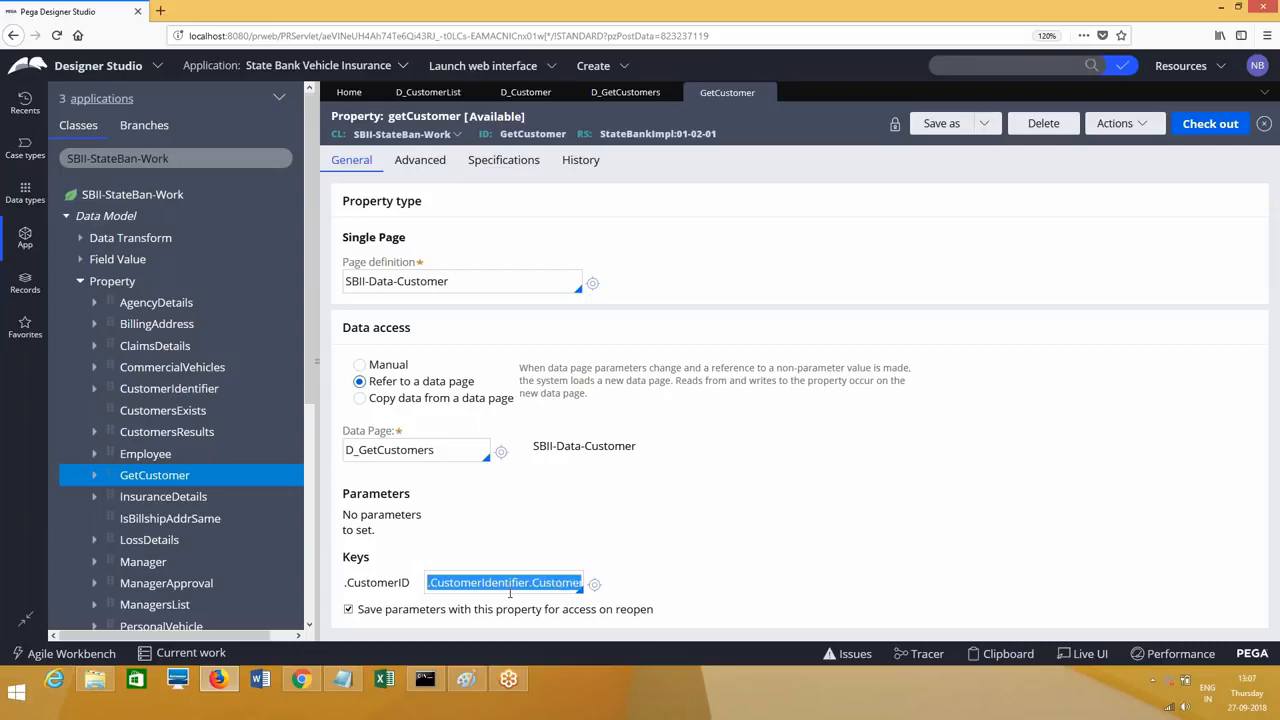
Step: Close GetCustomer, D_Customer and D_GetCustomers, discarding unsaved D_GetCustomers changes
left_click(767, 92)
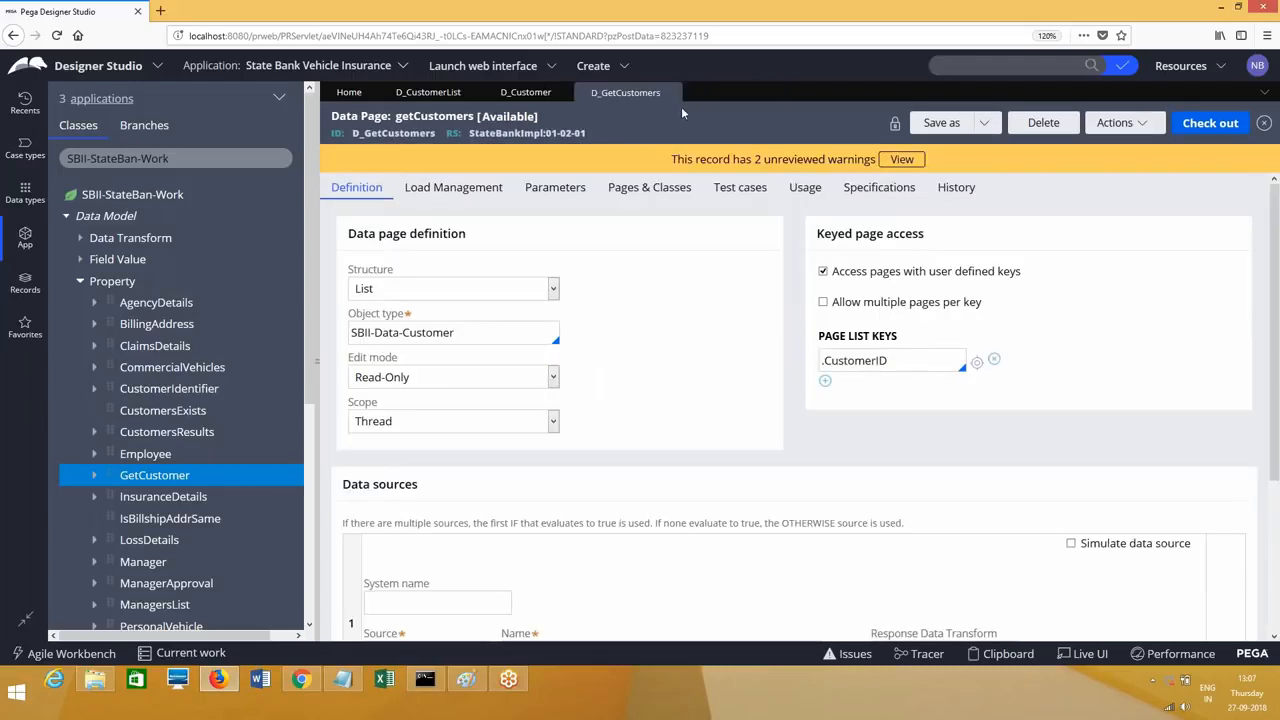
left_click(565, 92)
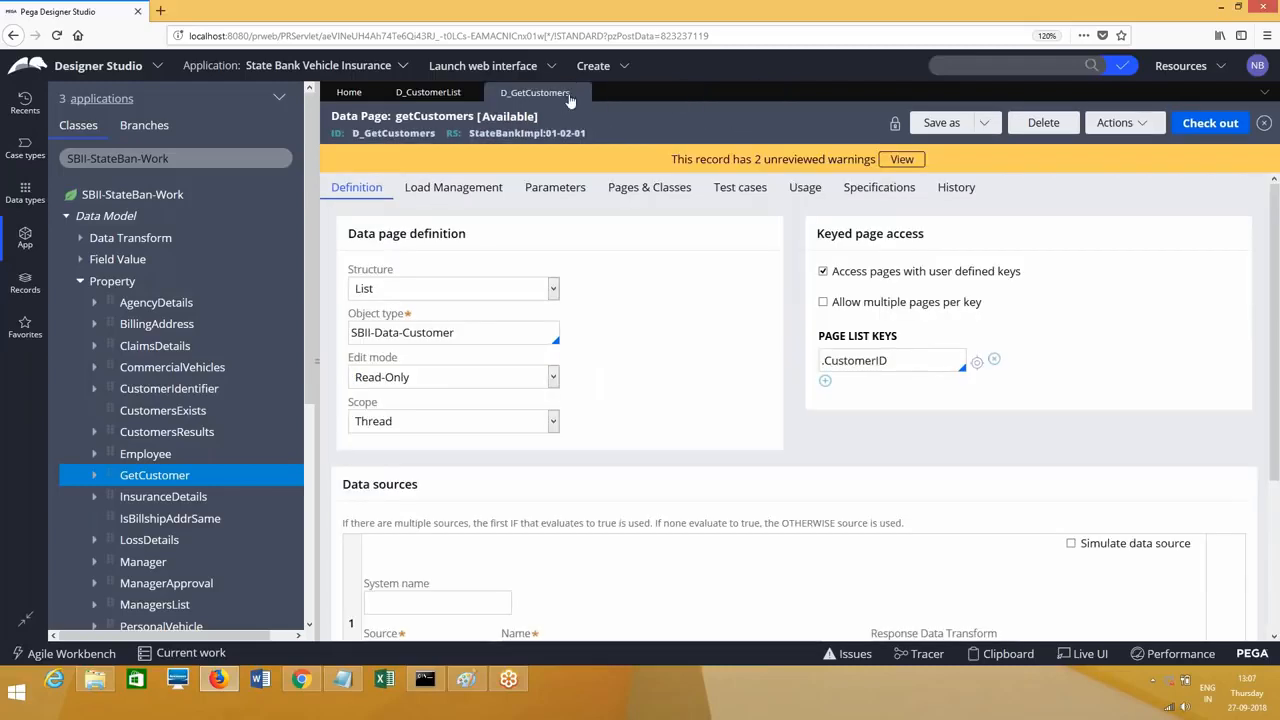
left_click(581, 93)
left_click(1005, 399)
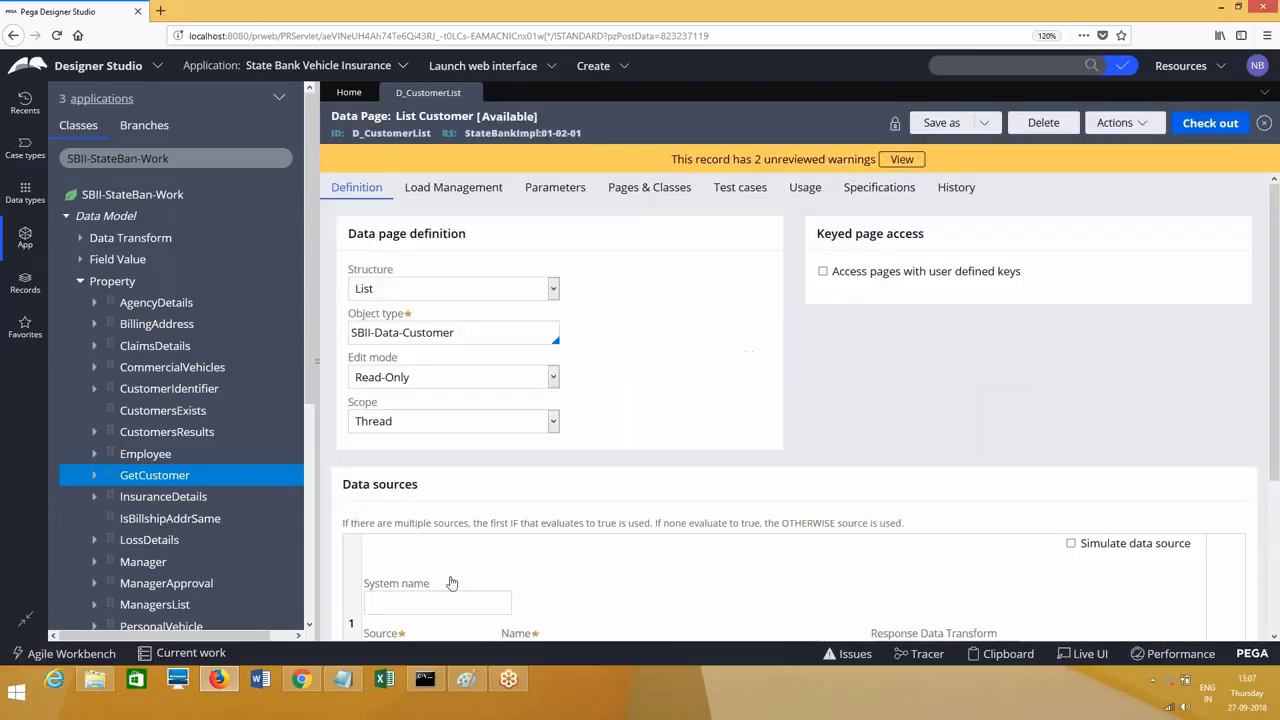
Step: Write the 'Customer Search On a Table Customer' heading with UI, CUST ID and results lines
left_click(343, 679)
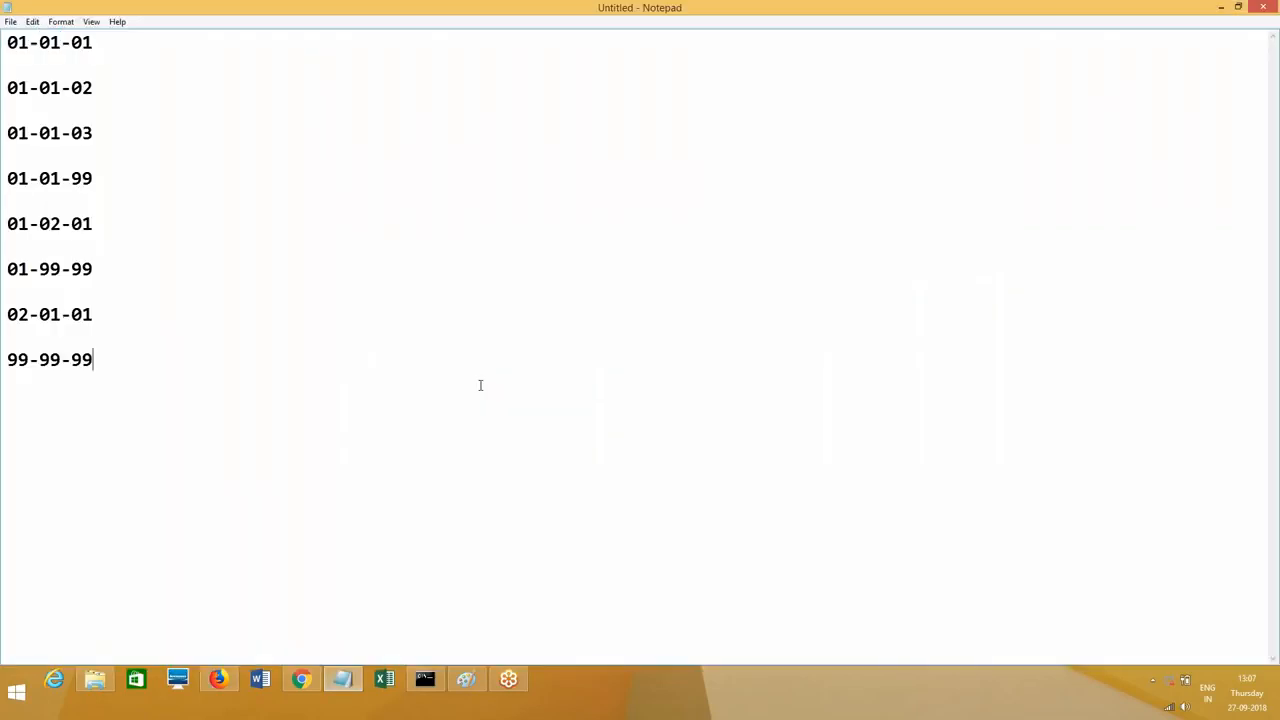
type("Custo")
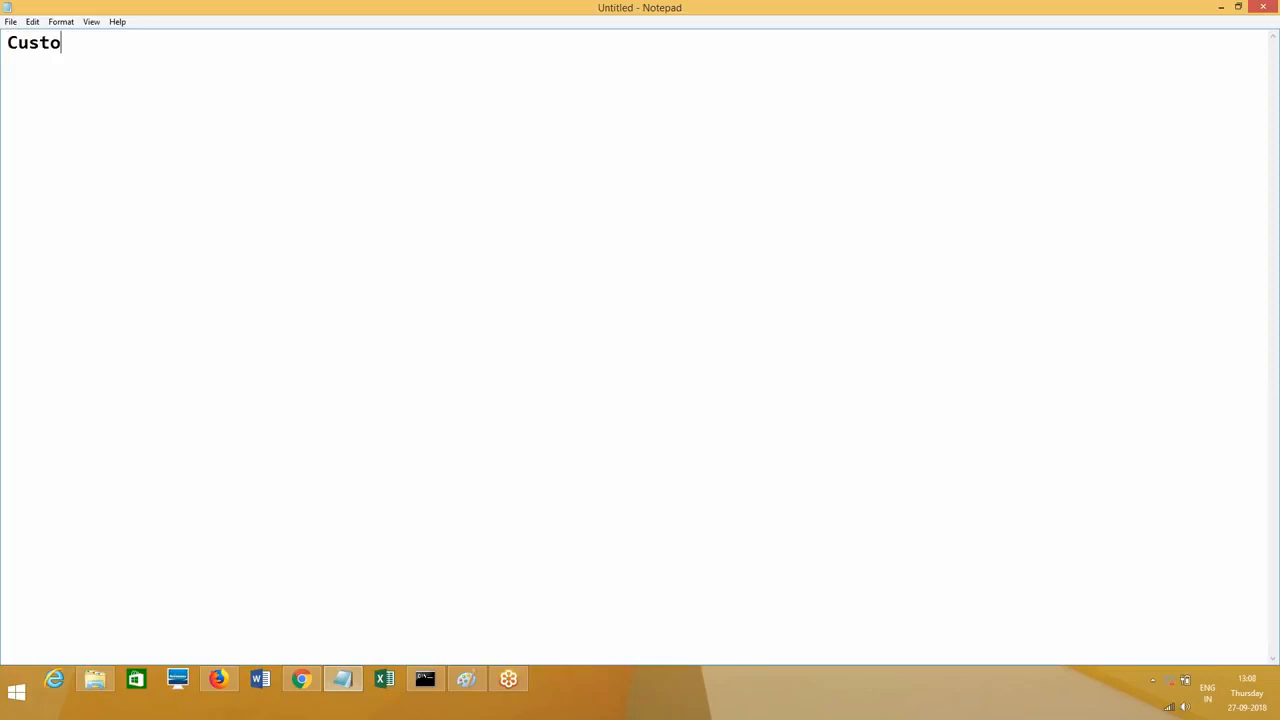
type("mer Search ")
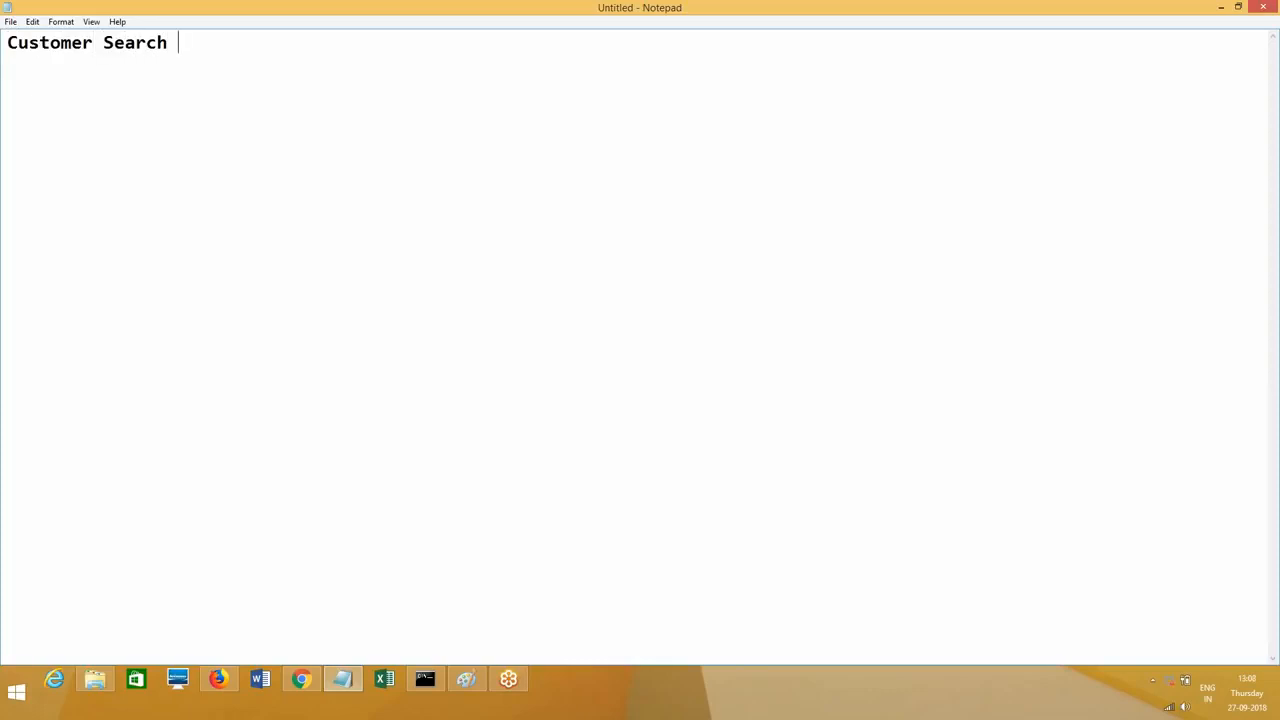
type("On T")
key("BackSpace")
type("a Table ")
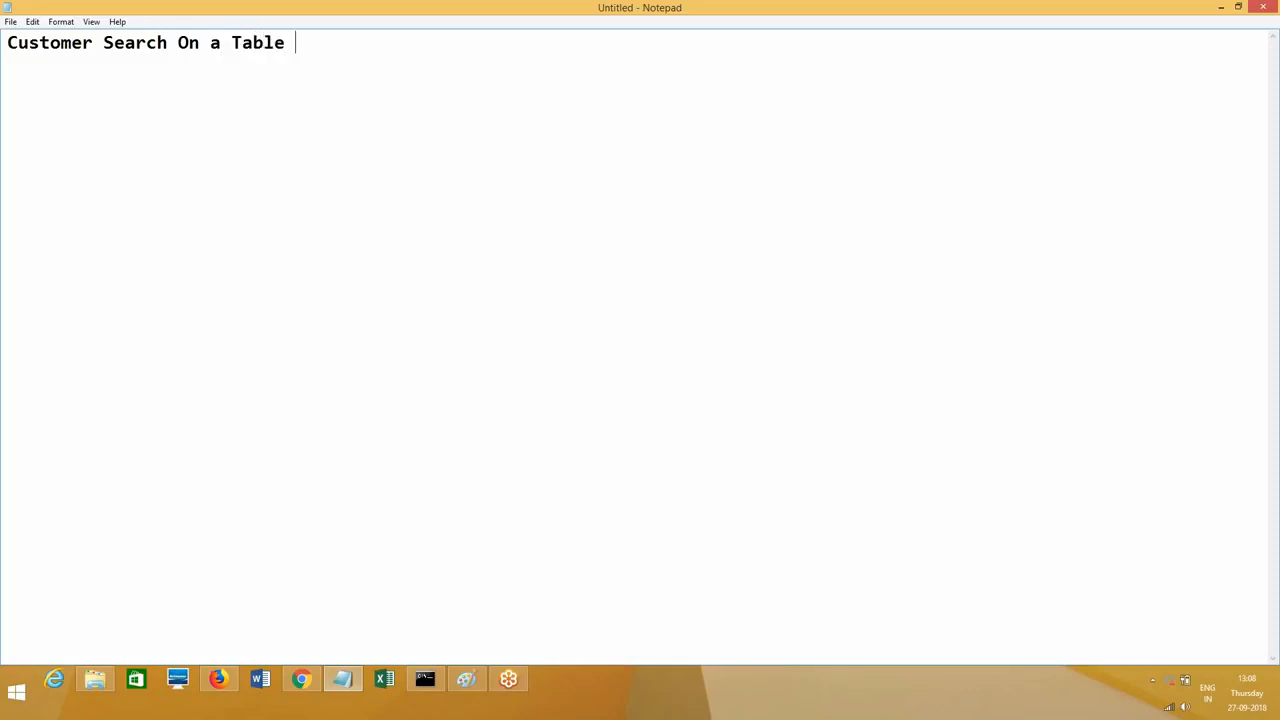
type("Customer")
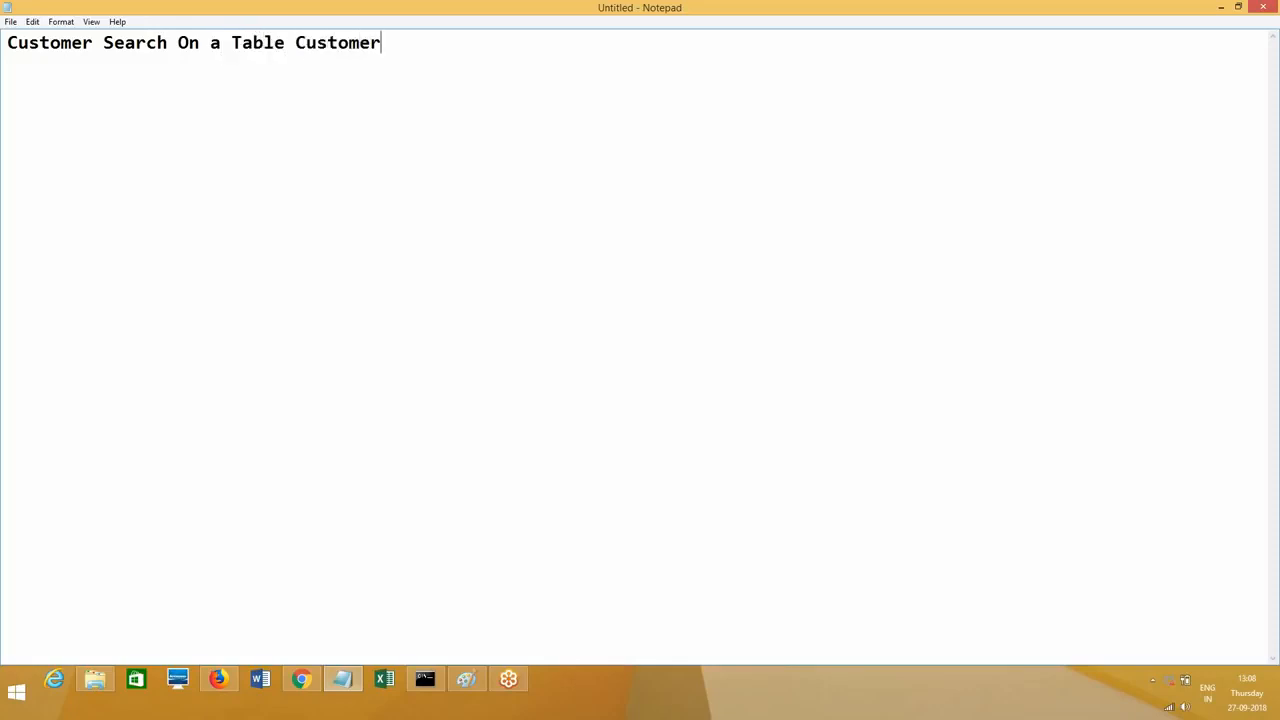
key("Return")
type("UI")
key("Return")
key("Return")
type("CUST ID")
key("Return")
key("Return")
type("Results ")
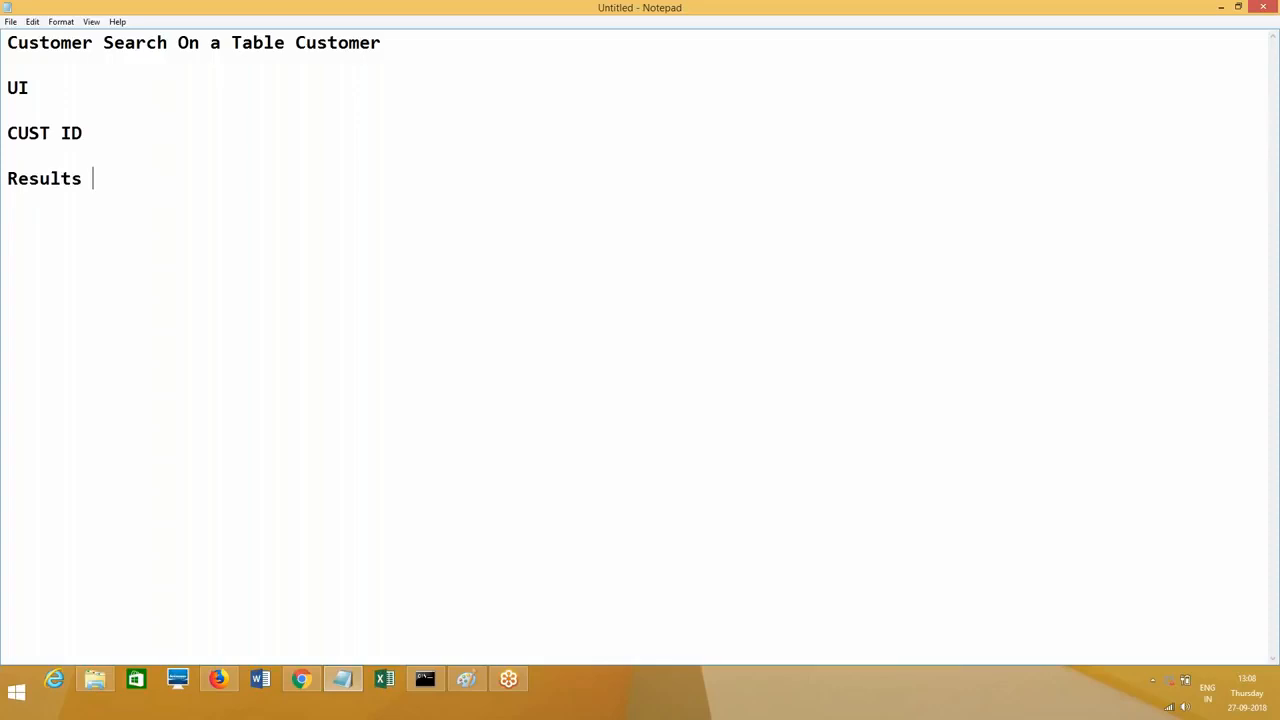
type("Customer, age,")
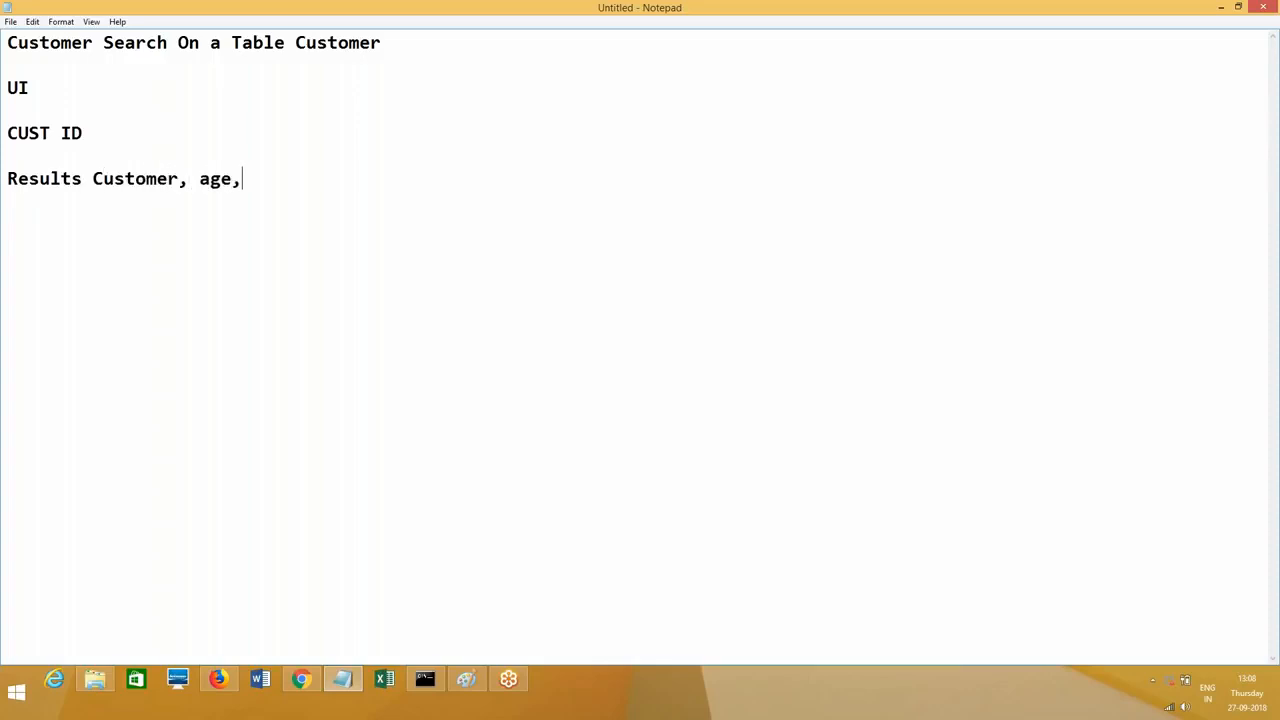
type(" gener state ")
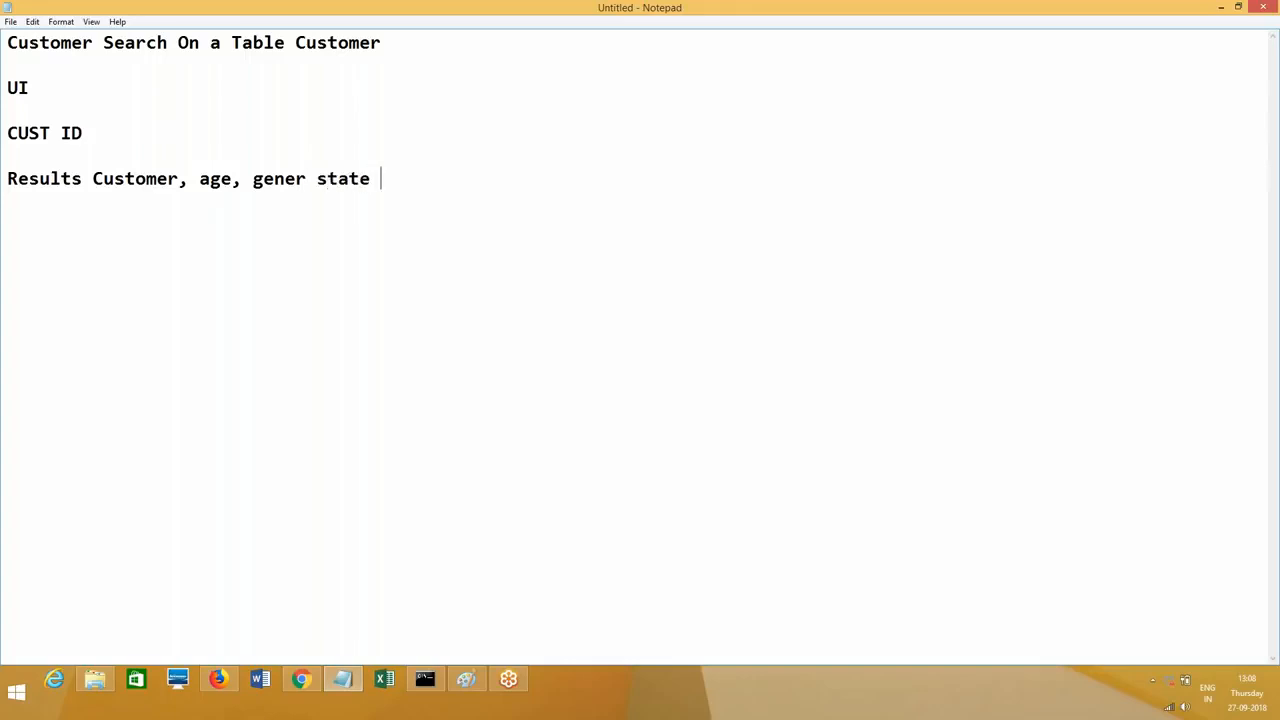
type(", city zip")
Step: Note 'Data Table - Customer' and a page list data page keyed on Customer ID
key("Return")
key("Return")
type("Data Table")
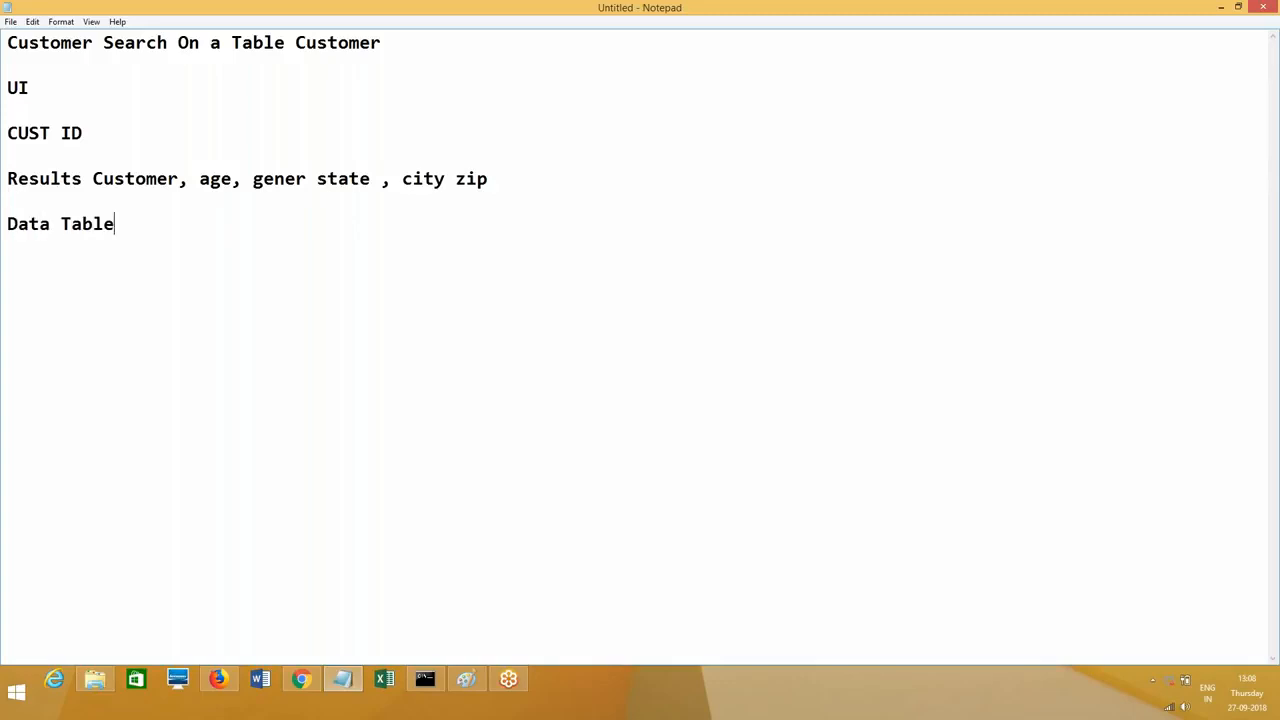
type(" - Customer")
key("Return")
key("Return")
type("We need to create a page list data page with keys defined as")
key("BackSpace")
key("BackSpace")
type("and pass")
key("BackSpace")
key("BackSpace")
key("BackSpace")
key("BackSpace")
key("BackSpace")
key("BackSpace")
key("BackSpace")
key("BackSpace")
key("BackSpace")
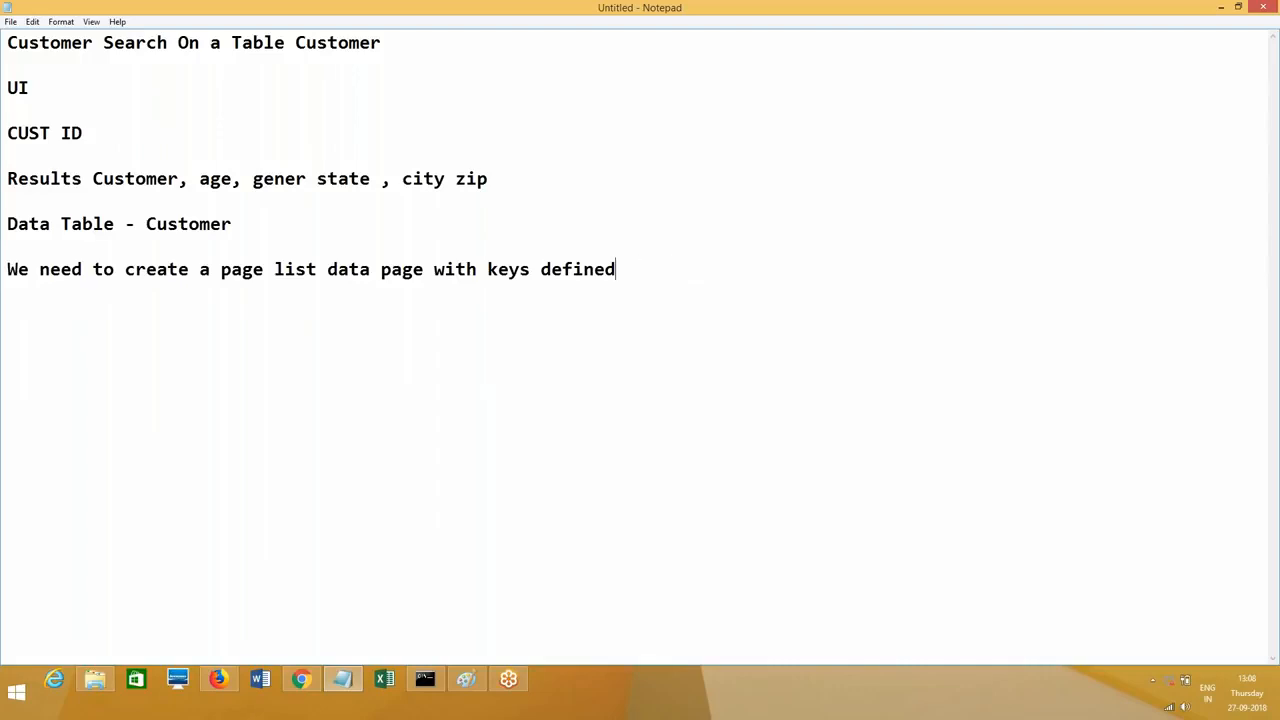
type("and mentioned as Customer ID")
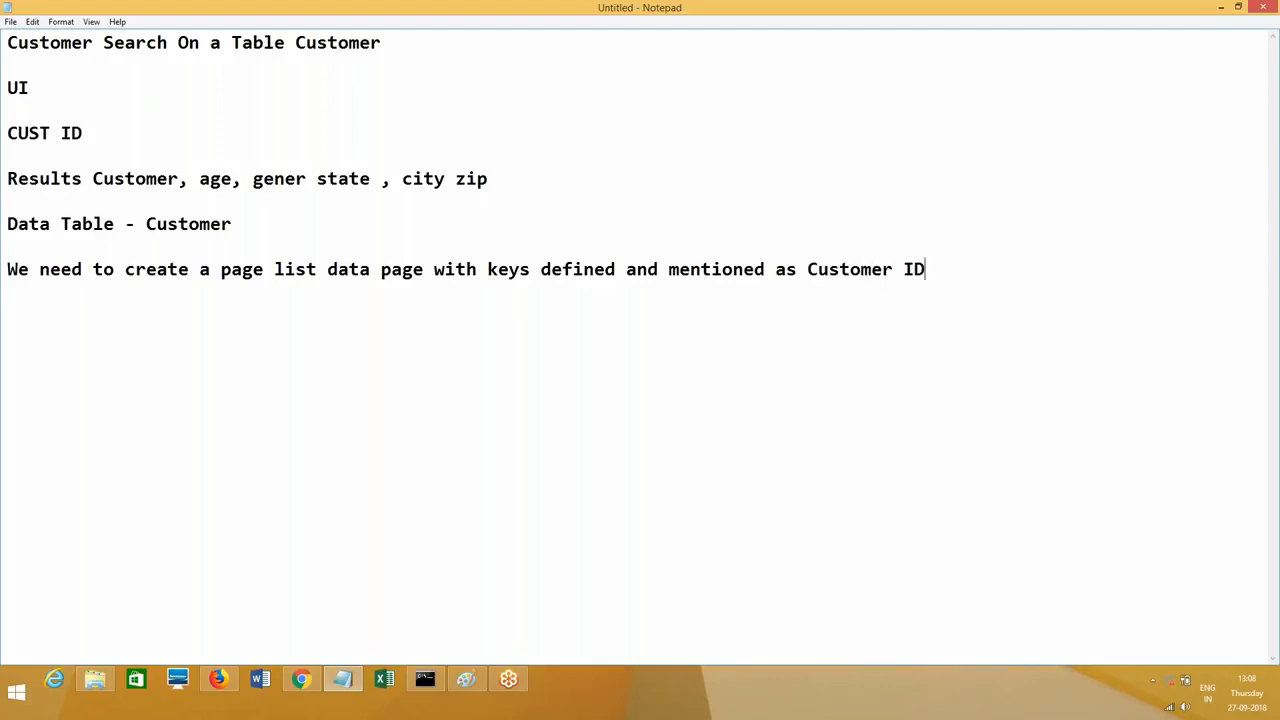
Step: Note that the data page is called from a page property passing the key value
key("Return")
key("Return")
type("This data page")
key("BackSpace")
key("BackSpace")
key("BackSpace")
type("page should be called from a page pro")
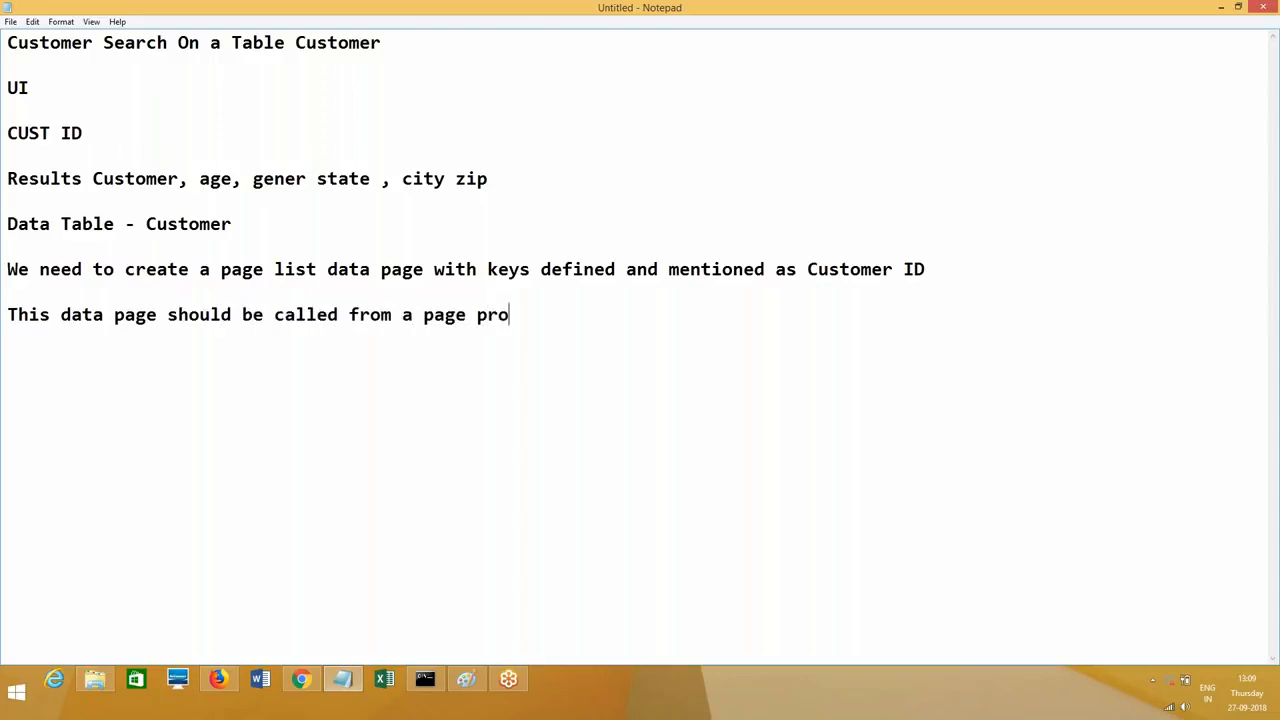
type("eprty.")
key("BackSpace")
type("and pass the ")
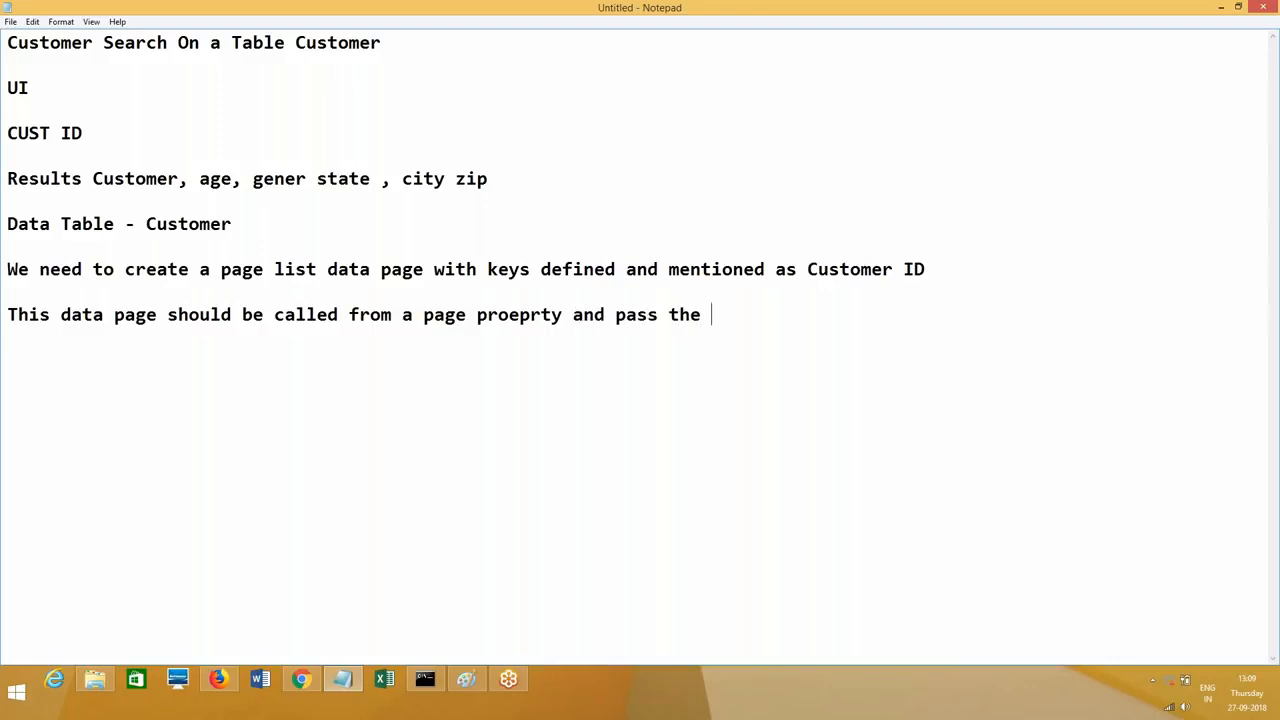
type("key value.")
Step: Add the UI note about passing the entered value to the data page list key, leaving the notes unsaved
key("Return")
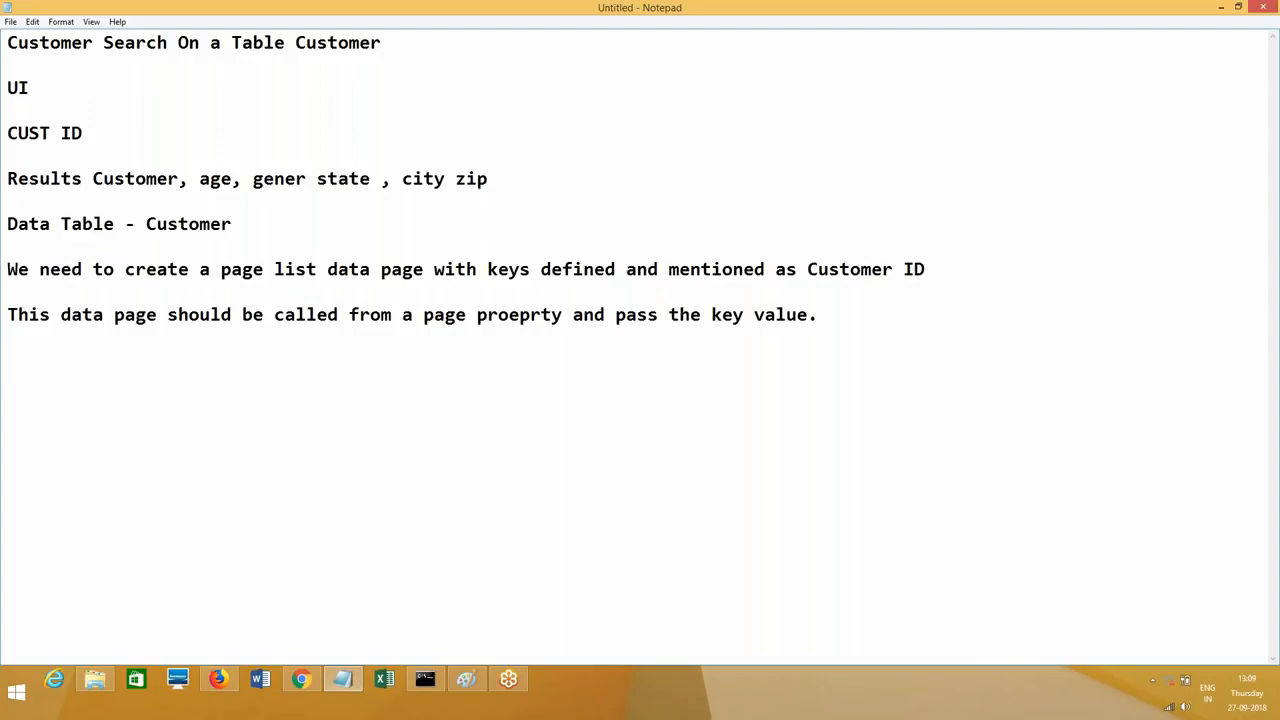
type("UI - user is going to")
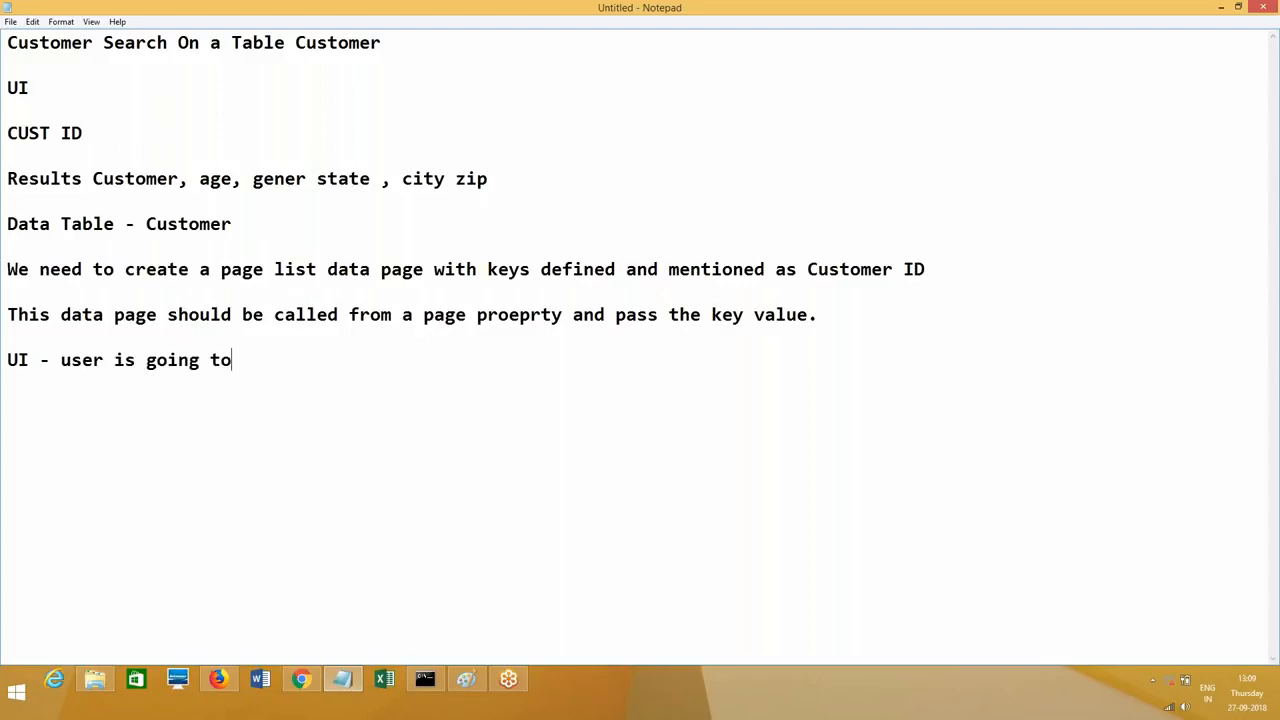
type(" enter the key")
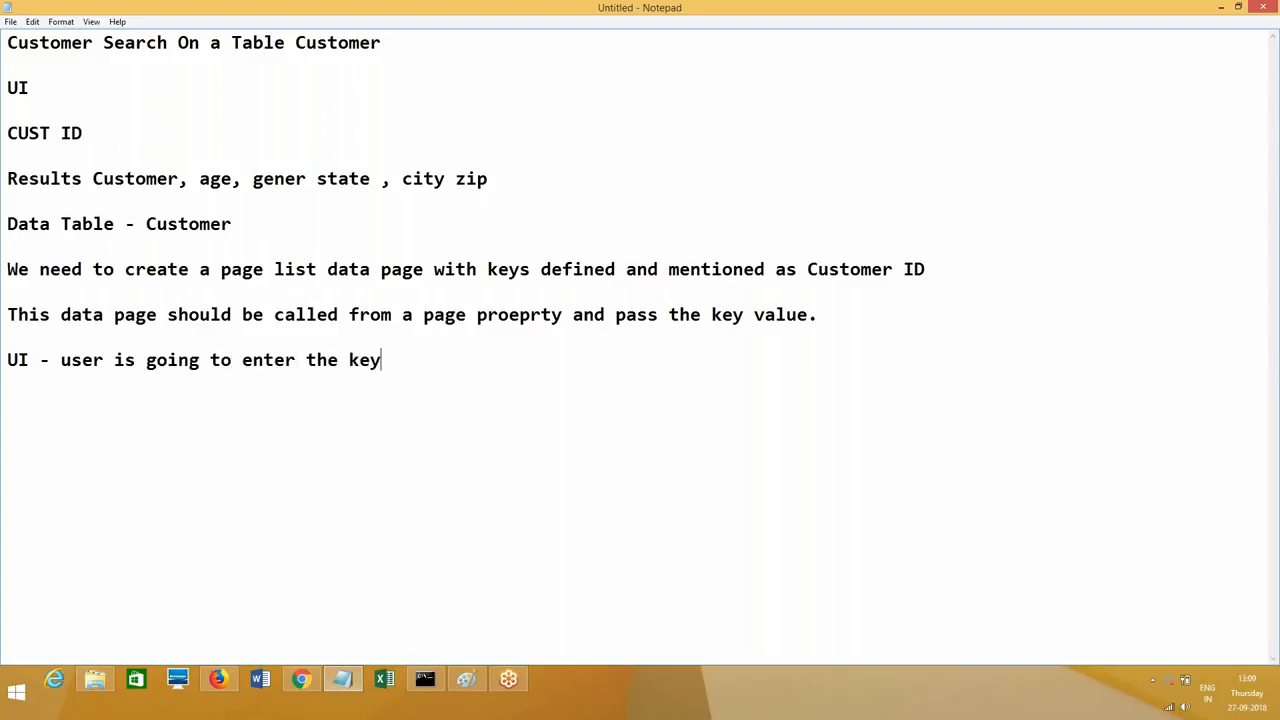
type(" value to a pr")
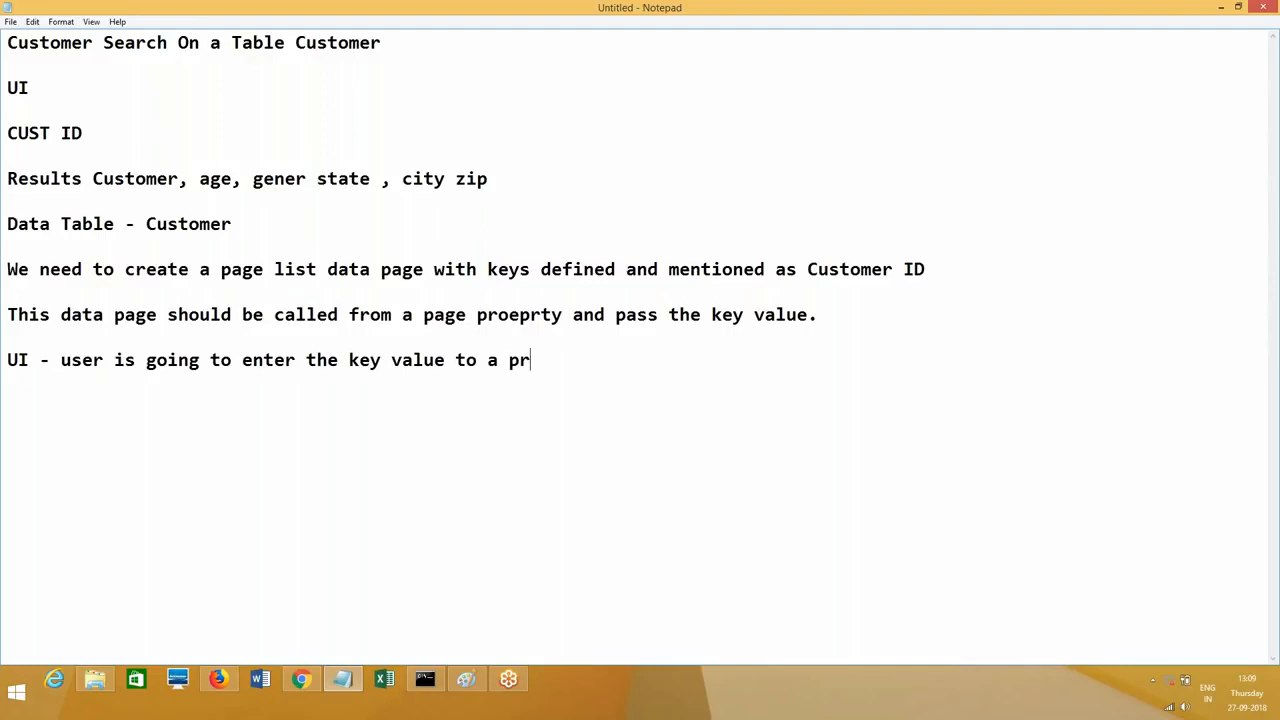
type("oeprty , that proe")
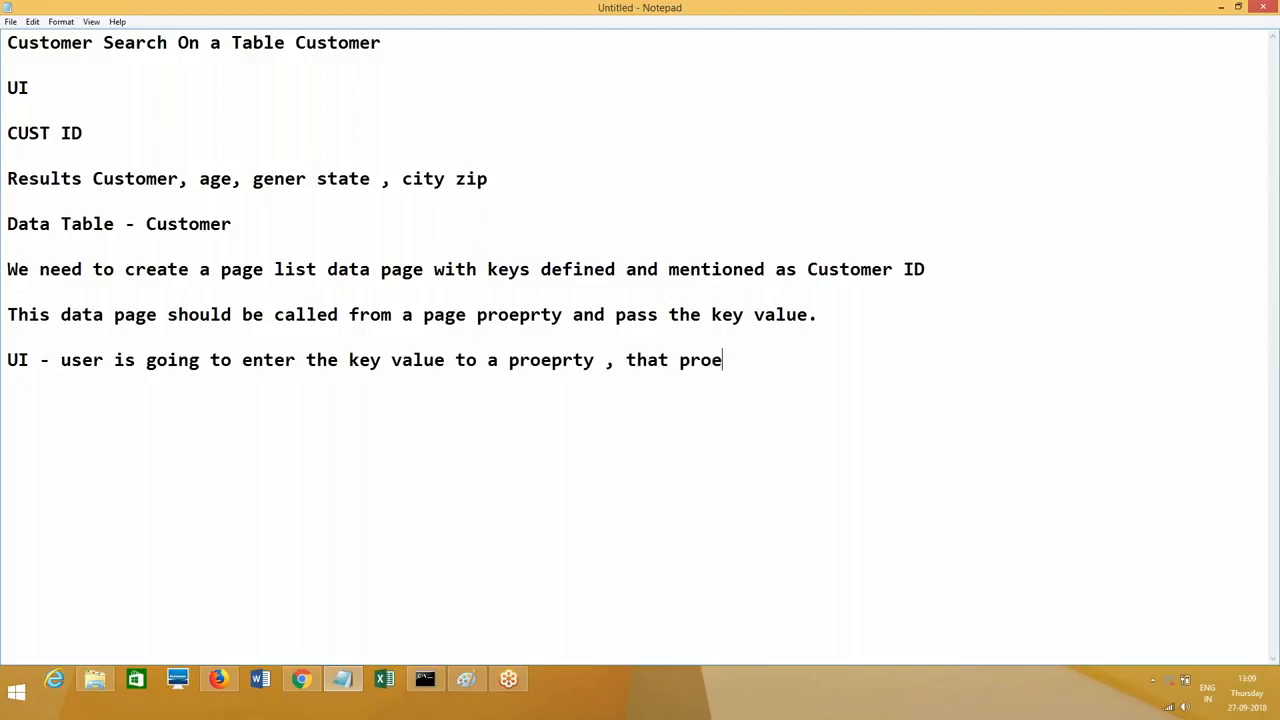
type("prty will refer")
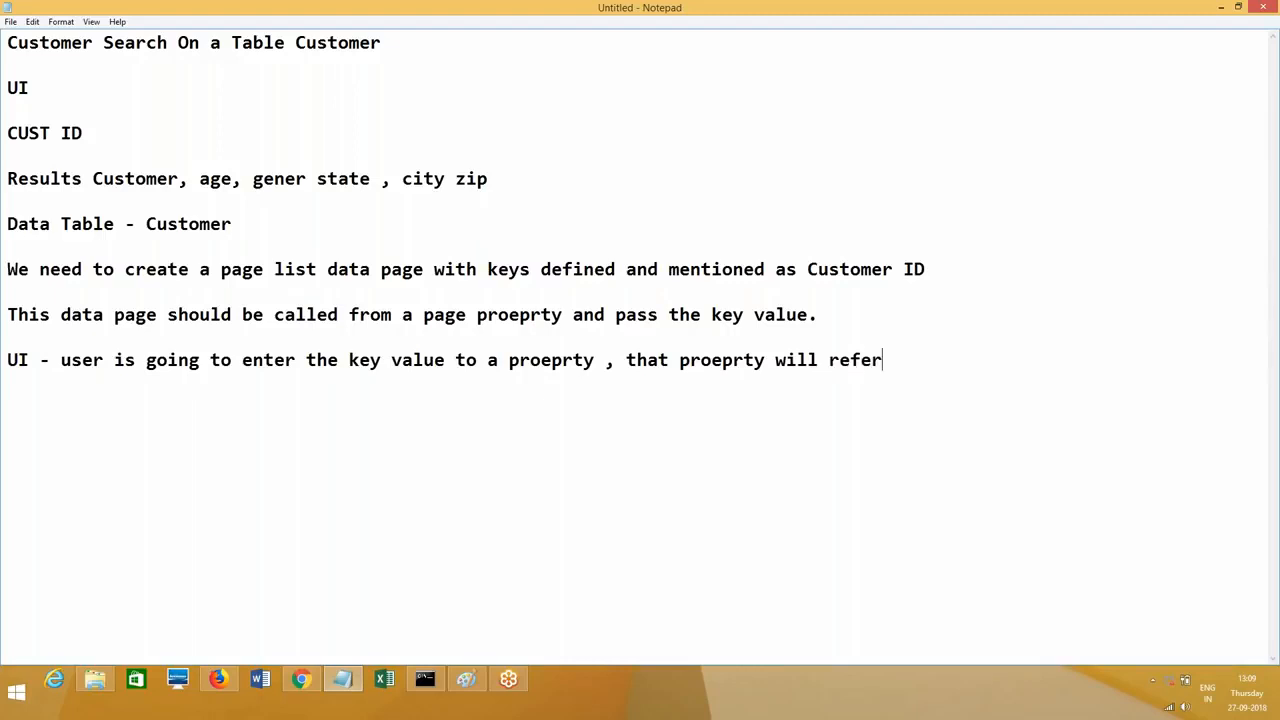
type("ed to pass the ")
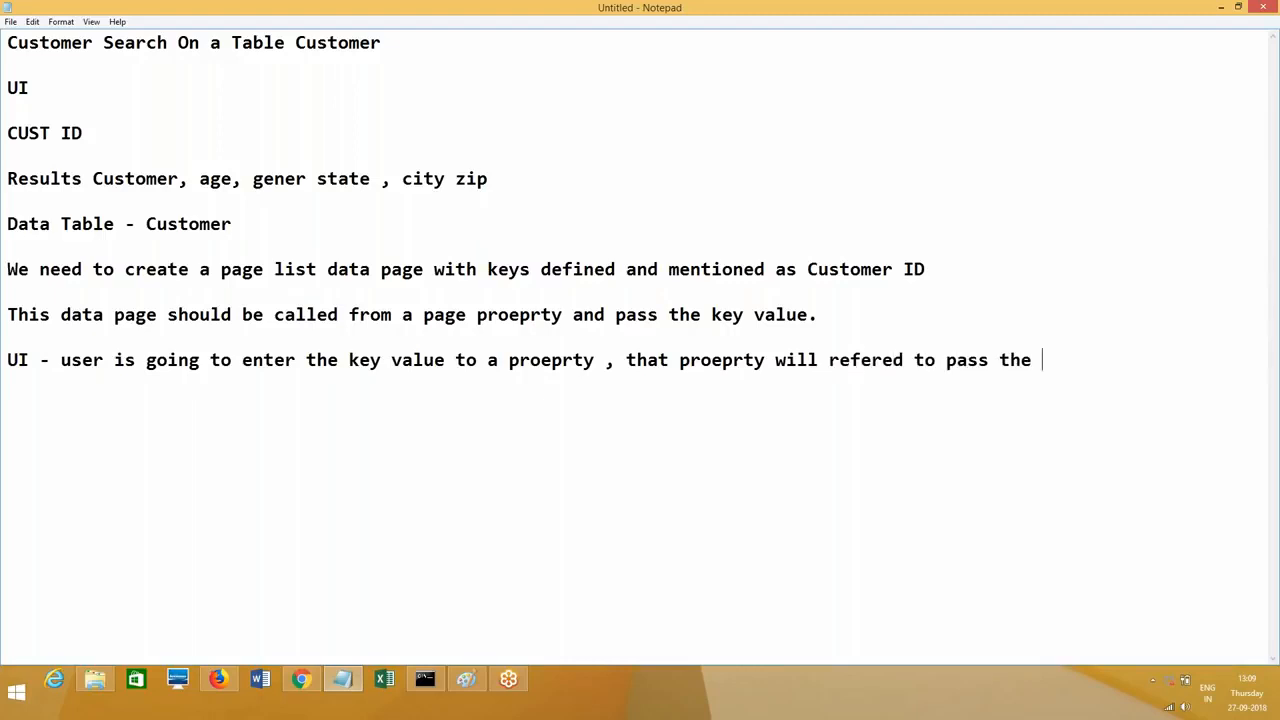
type("value to the k")
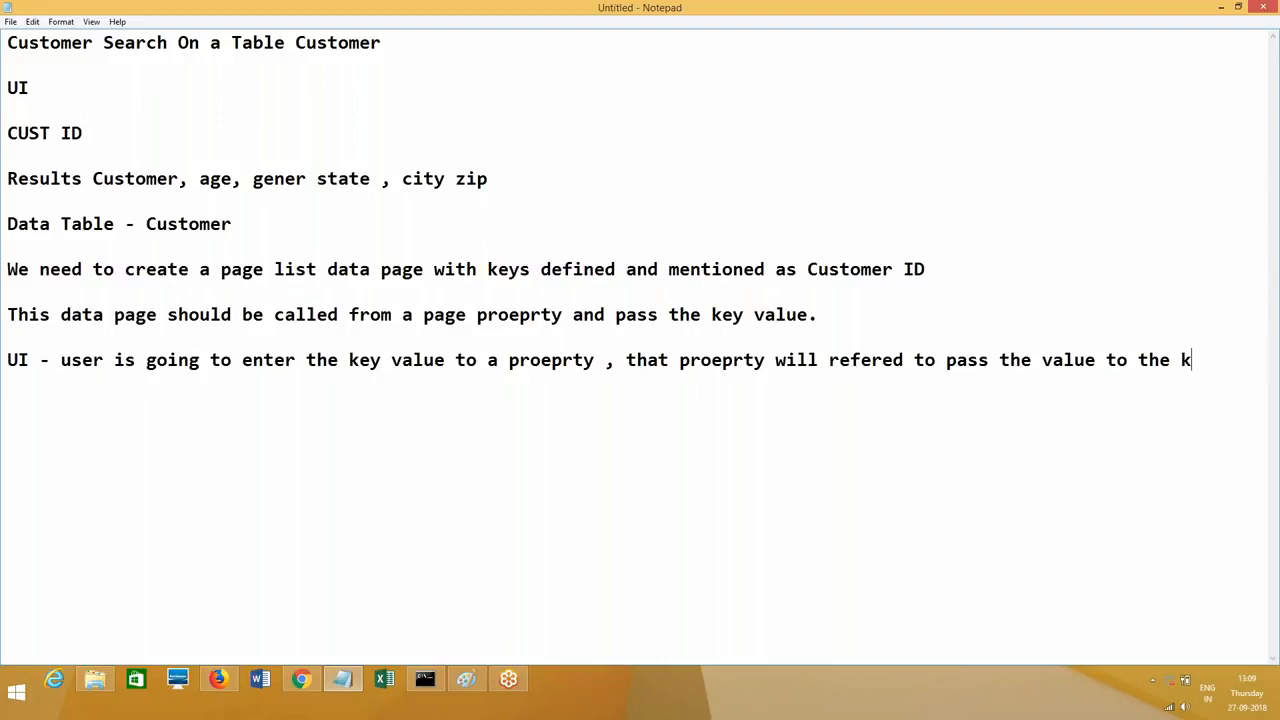
type("ey of data page list.")
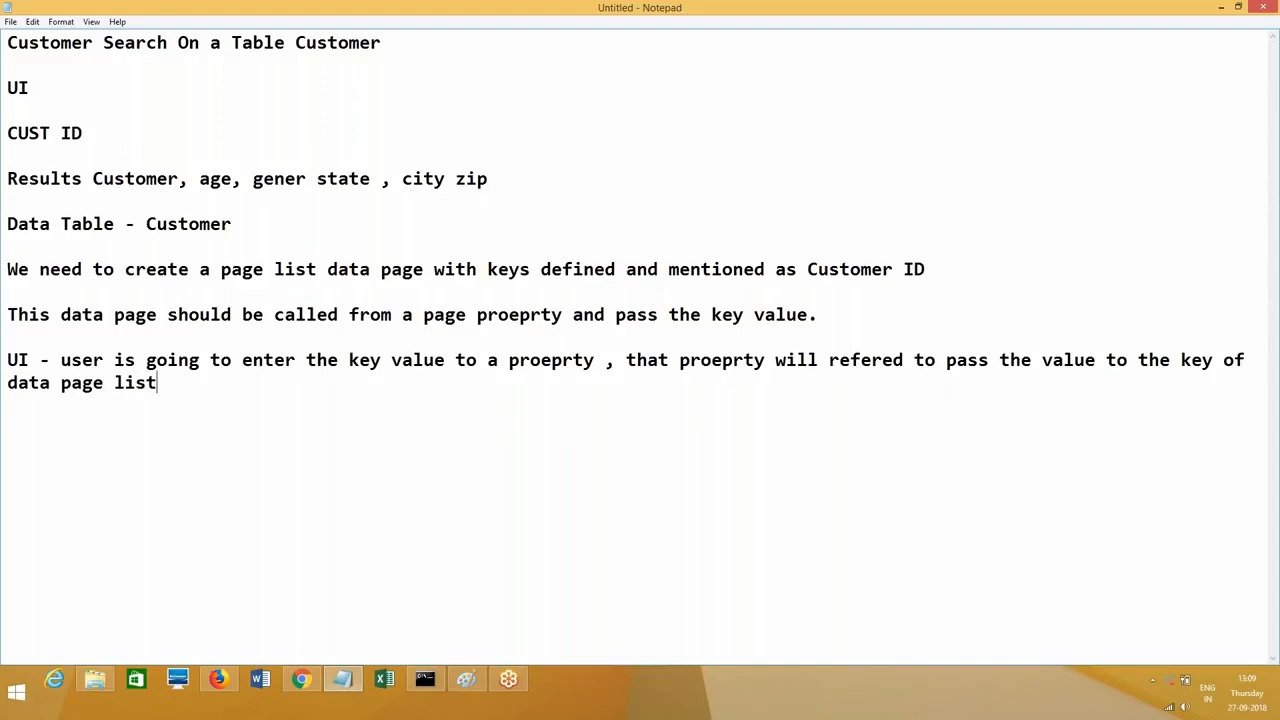
key("Return")
key("Return")
key("ctrl+s")
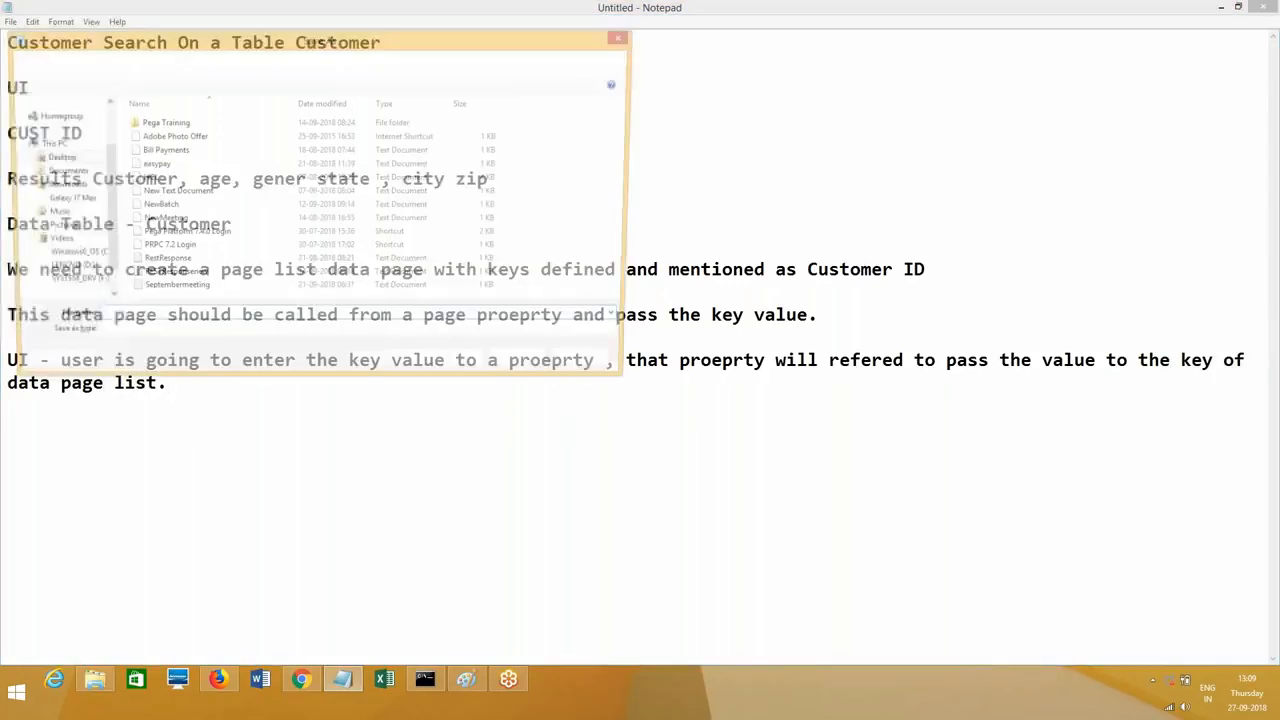
key("Escape")
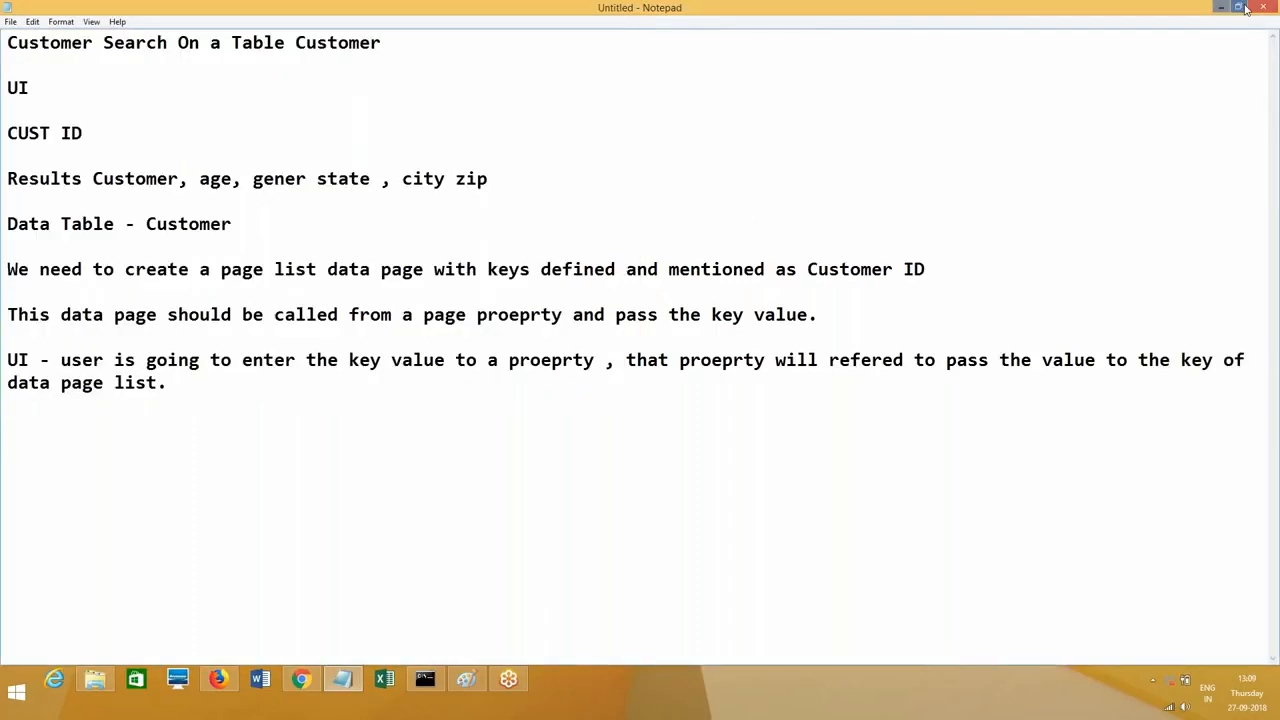
Step: Leave Notepad and show the Customer data type's data model fields
left_click(1221, 8)
left_click(25, 192)
left_click(95, 208)
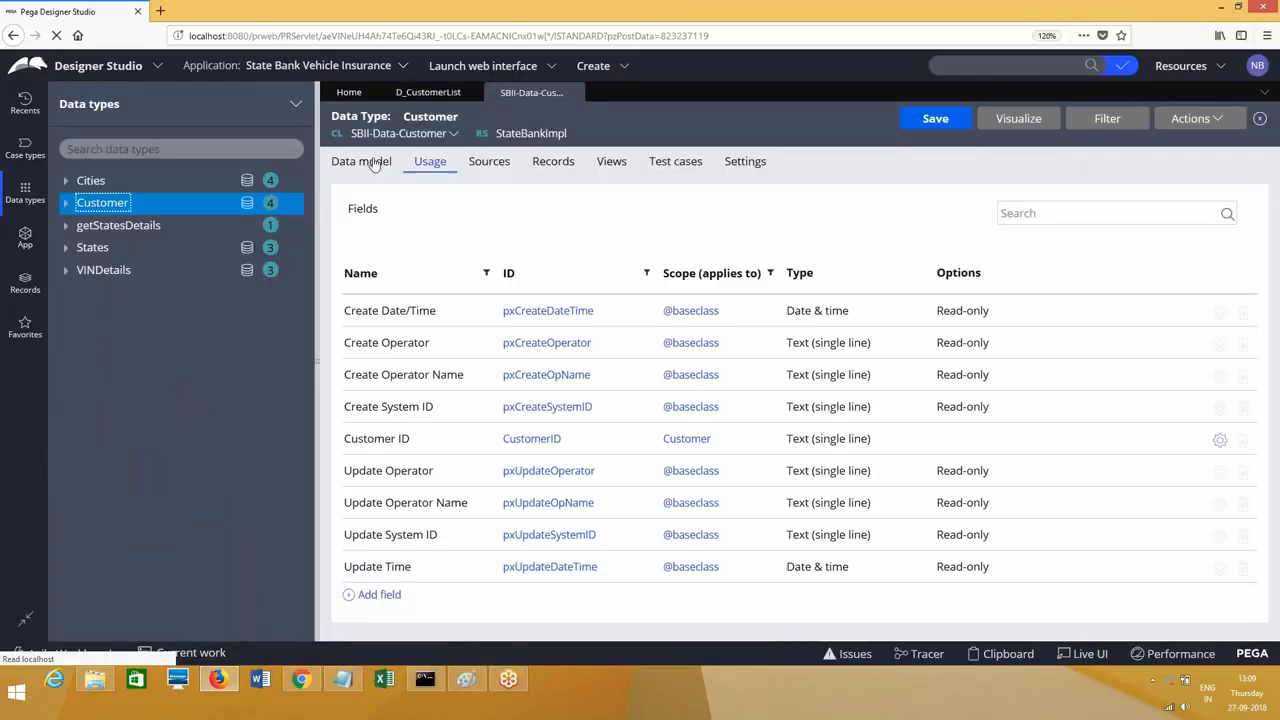
left_click(373, 163)
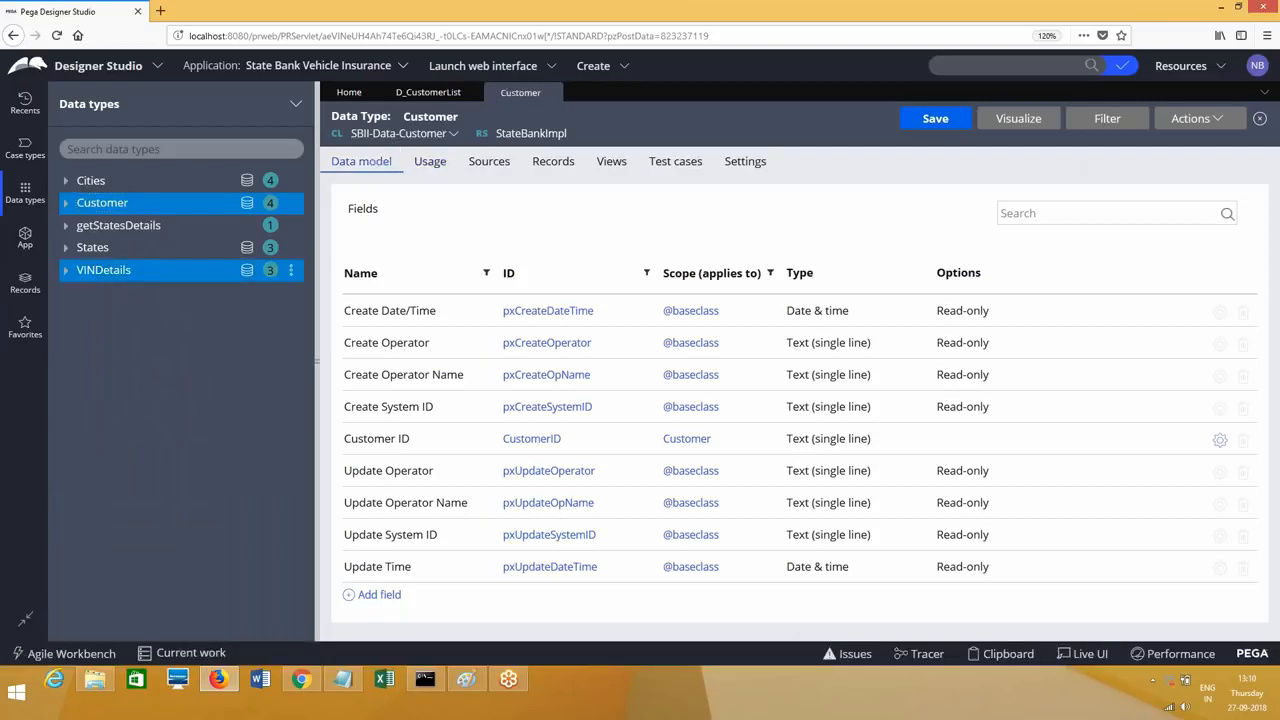
Step: Expand the Data Model category in the App explorer class tree
left_click(27, 240)
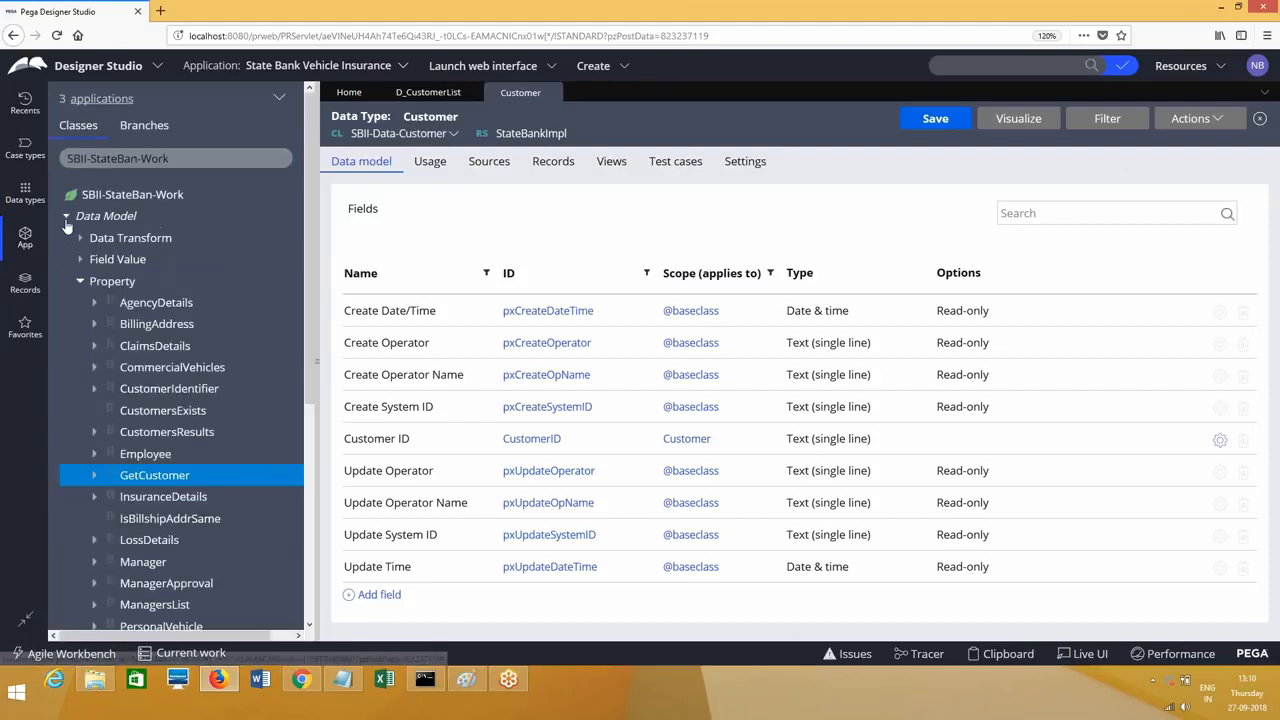
left_click(67, 218)
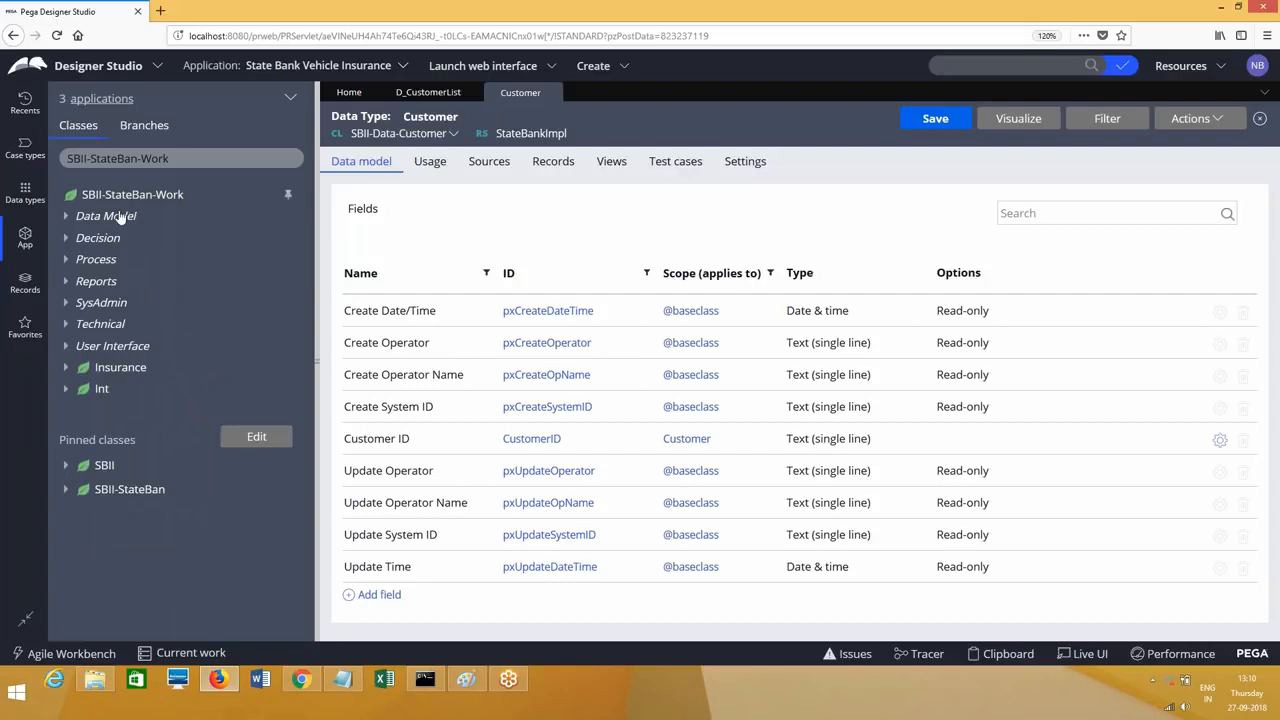
left_click(72, 222)
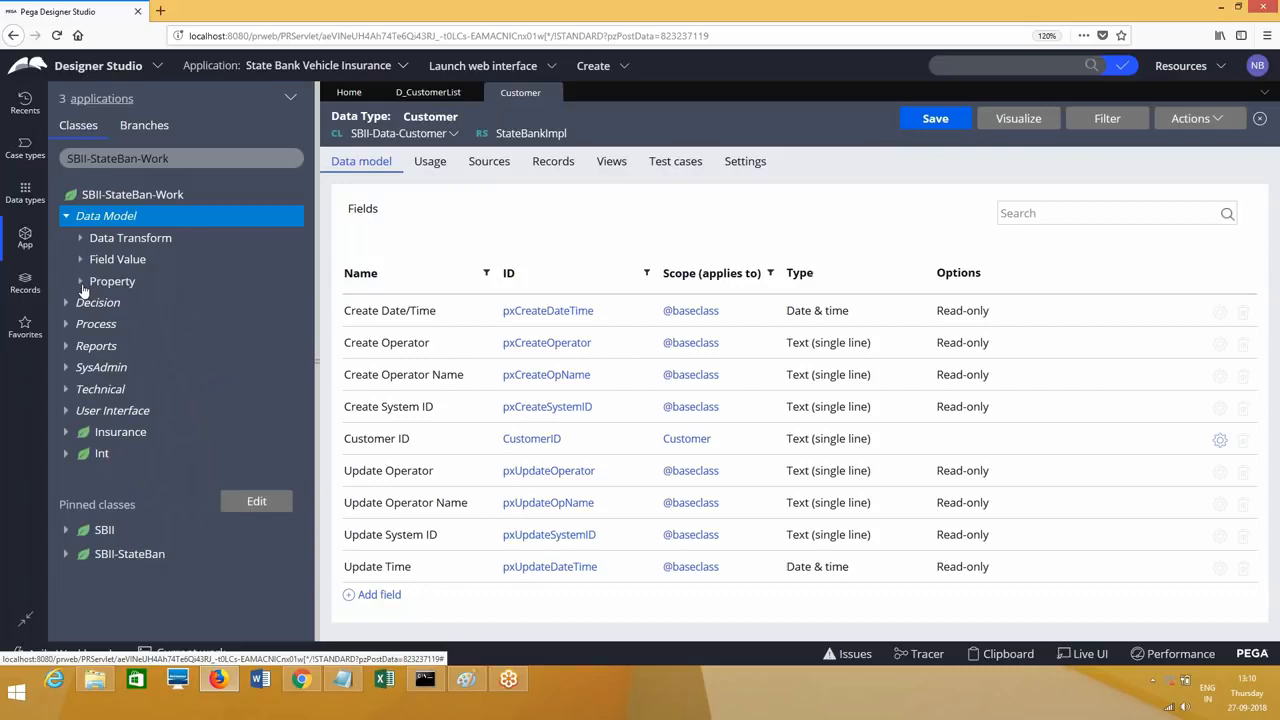
Step: Inspect the CustomerIdentifier property rule and its CustomerID child
right_click(124, 222)
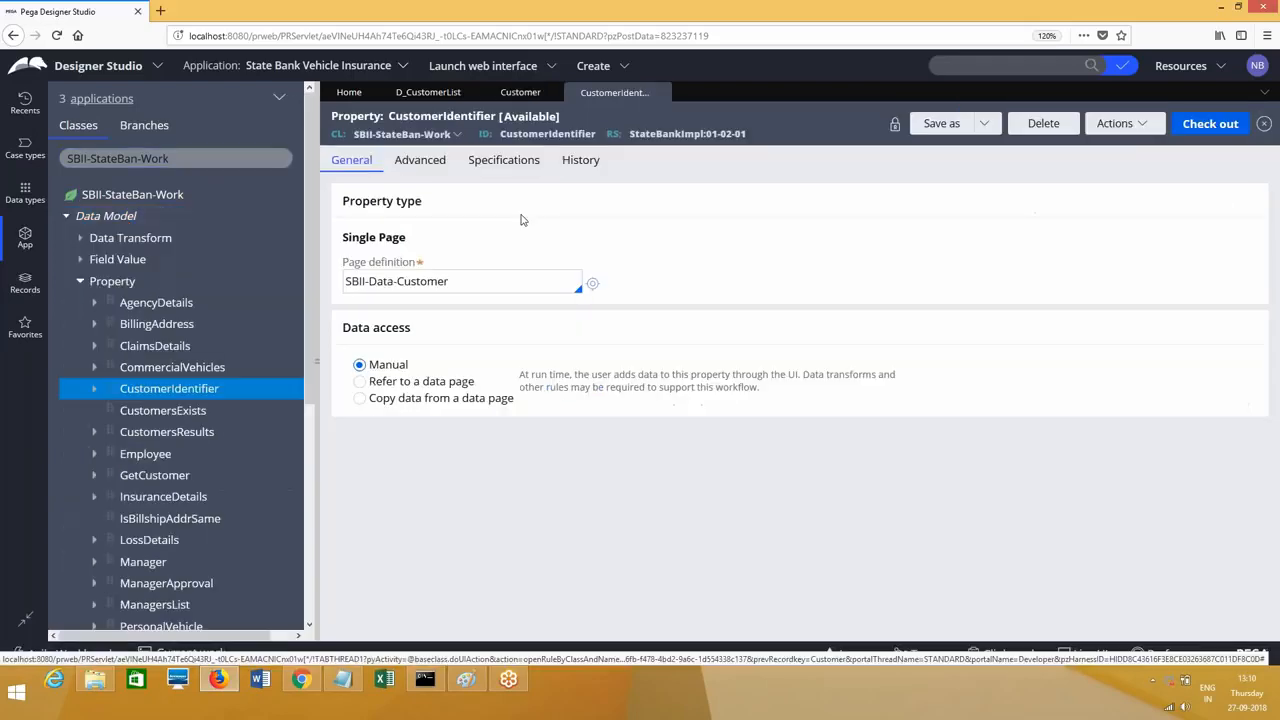
double_click(467, 282)
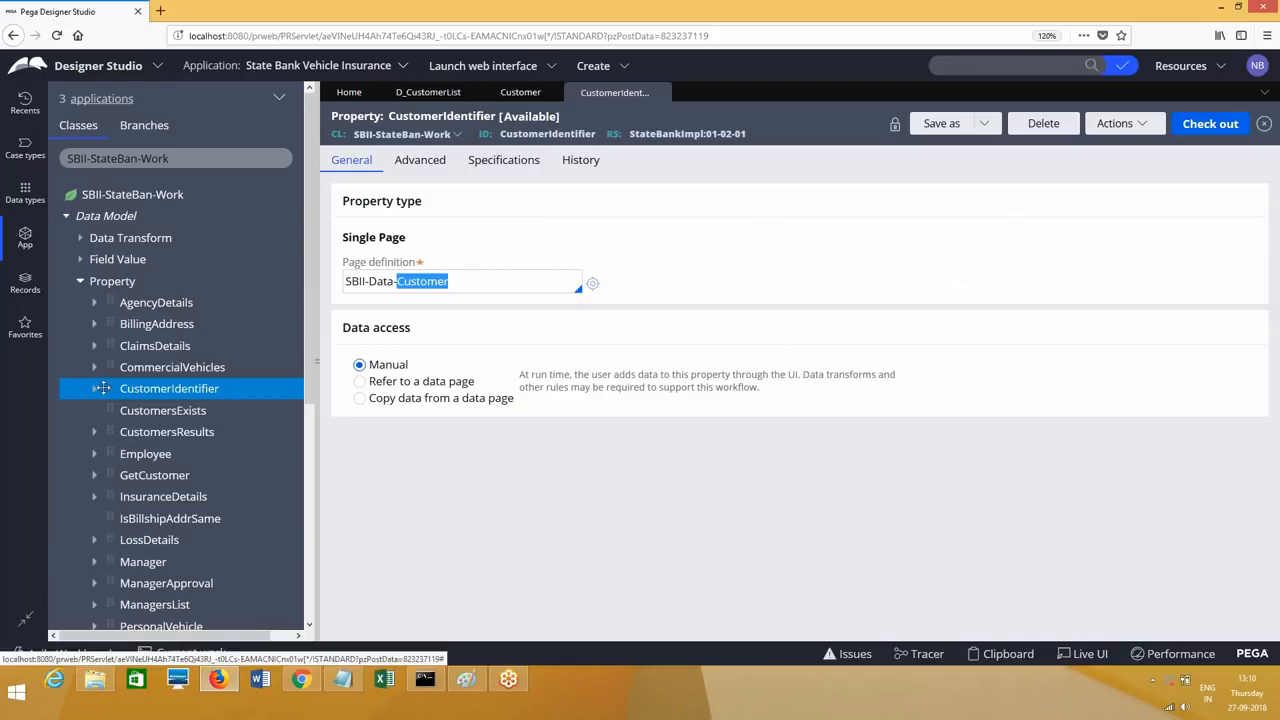
left_click(95, 389)
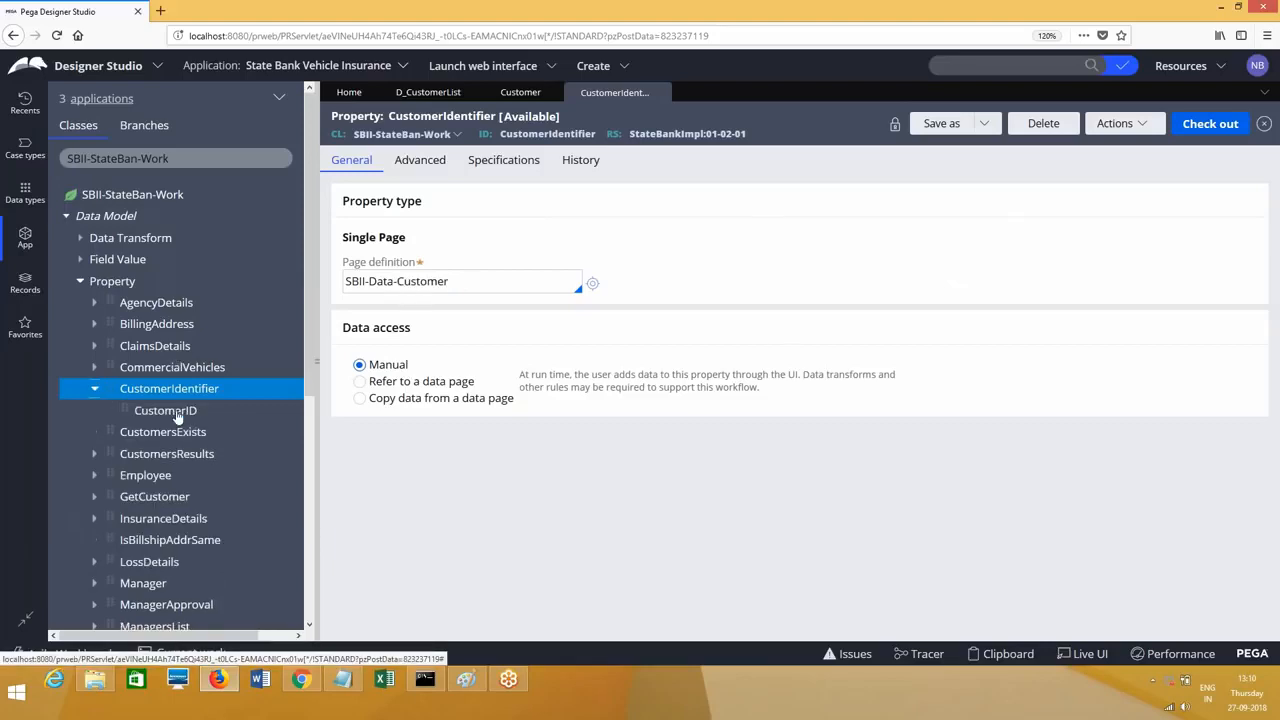
left_click(95, 391)
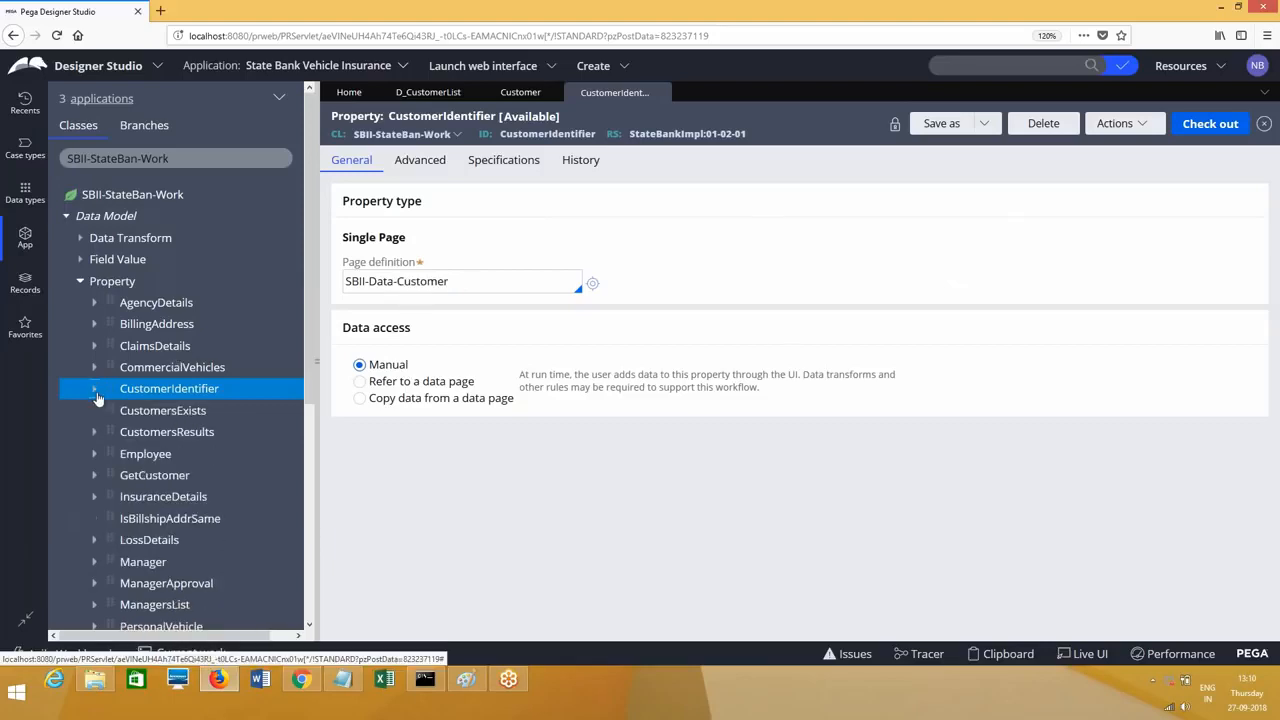
Step: Close the CustomerIdentifier, Customer and D_CustomerList tabs and collapse the Data Model category
left_click(661, 93)
left_click(552, 93)
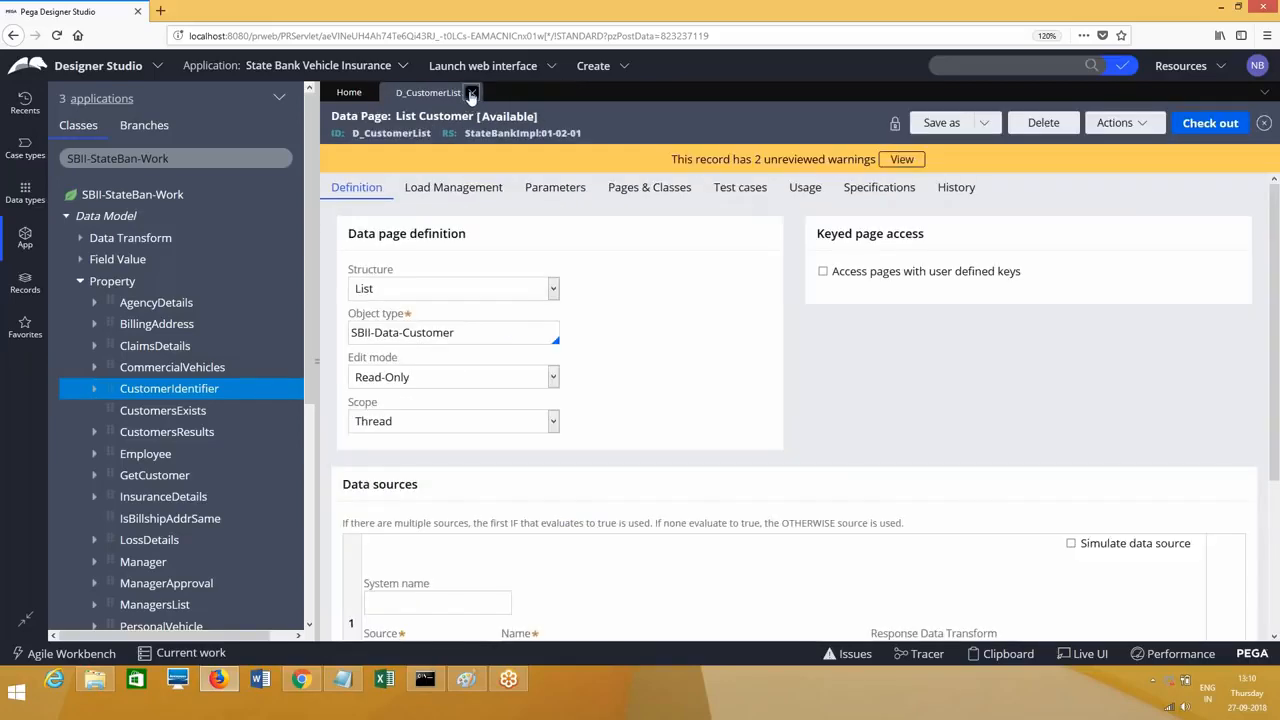
left_click(471, 93)
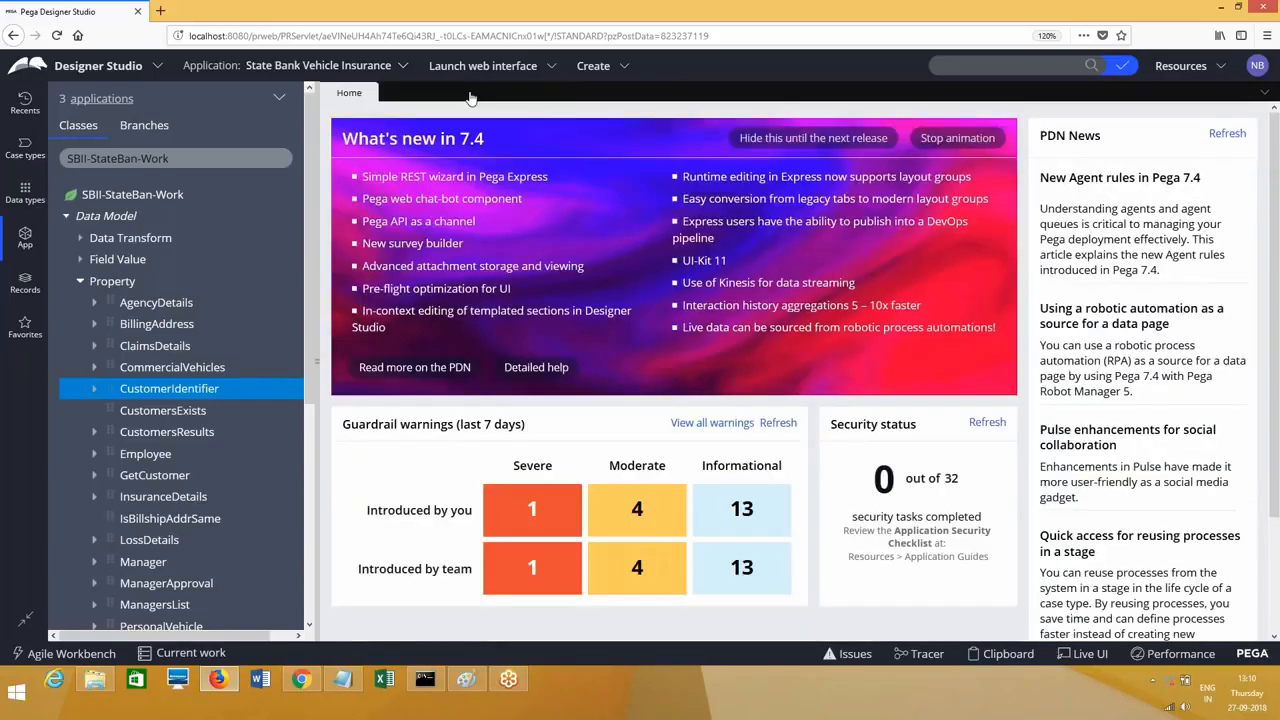
left_click(116, 283)
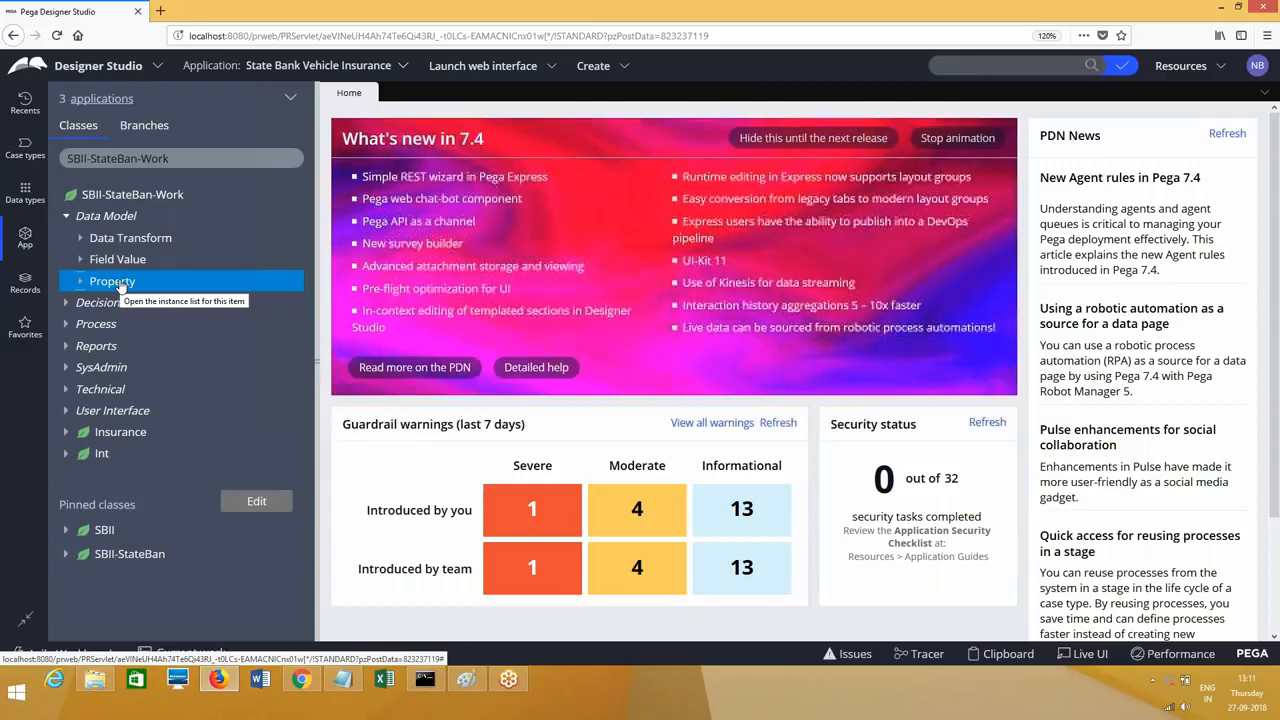
left_click(66, 219)
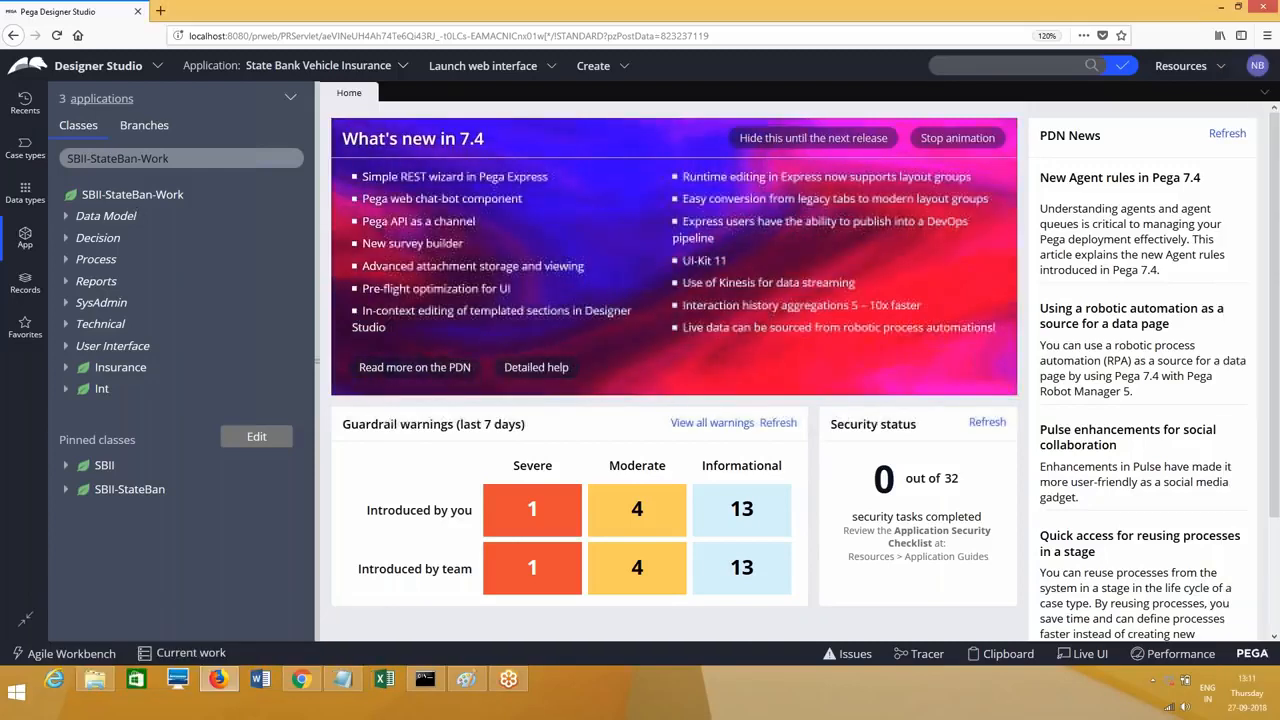
Step: Create a new Data Model property labelled CustomerIDPage
right_click(105, 216)
mouse_move(110, 236)
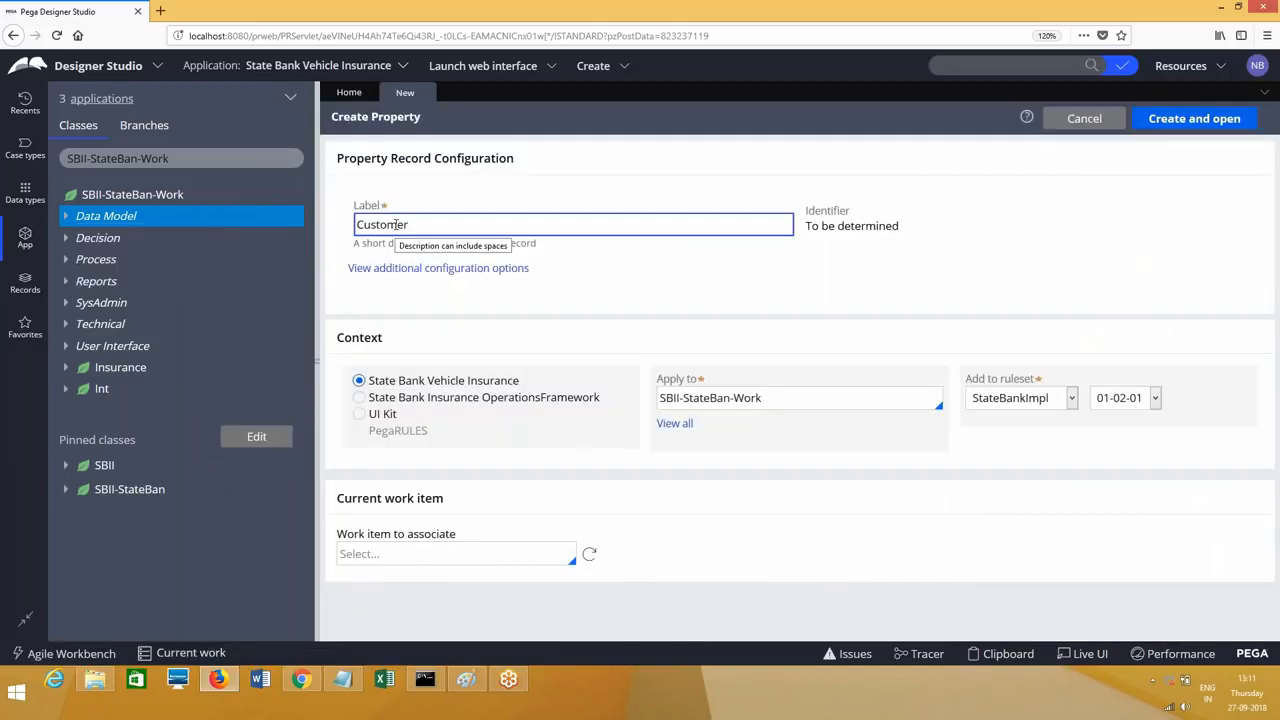
type("IDPage")
key("Tab")
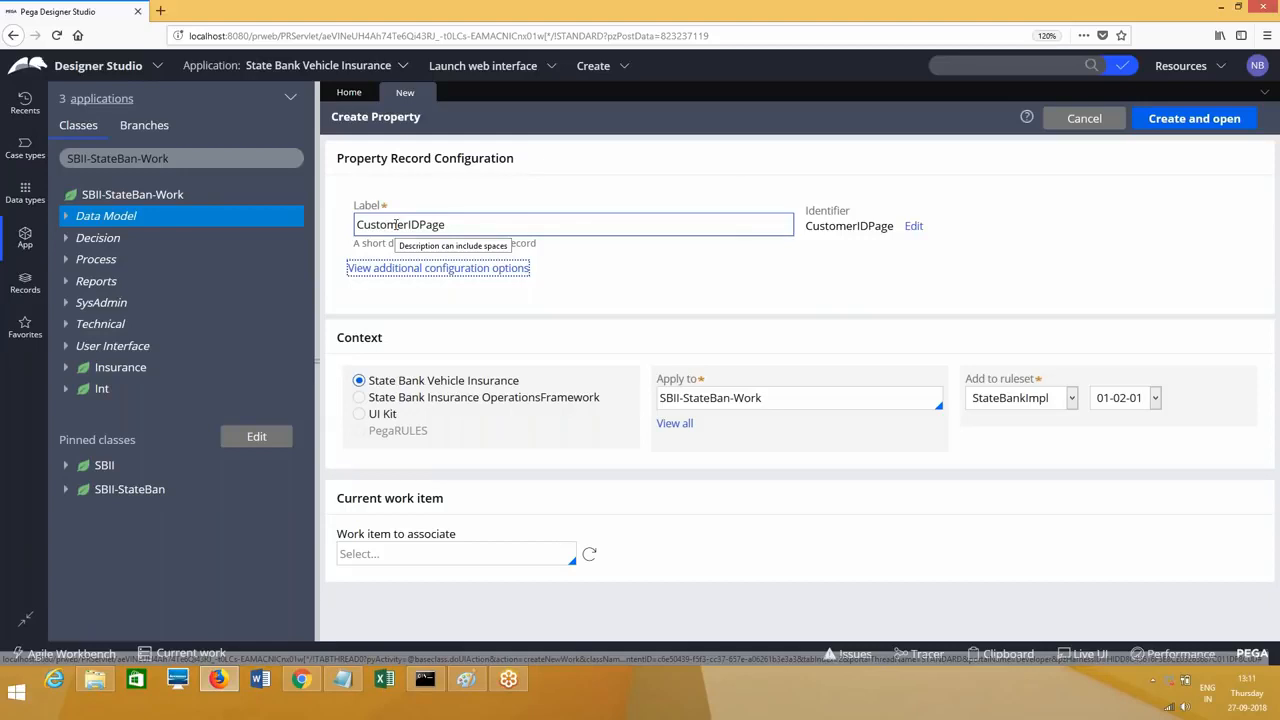
key("Return")
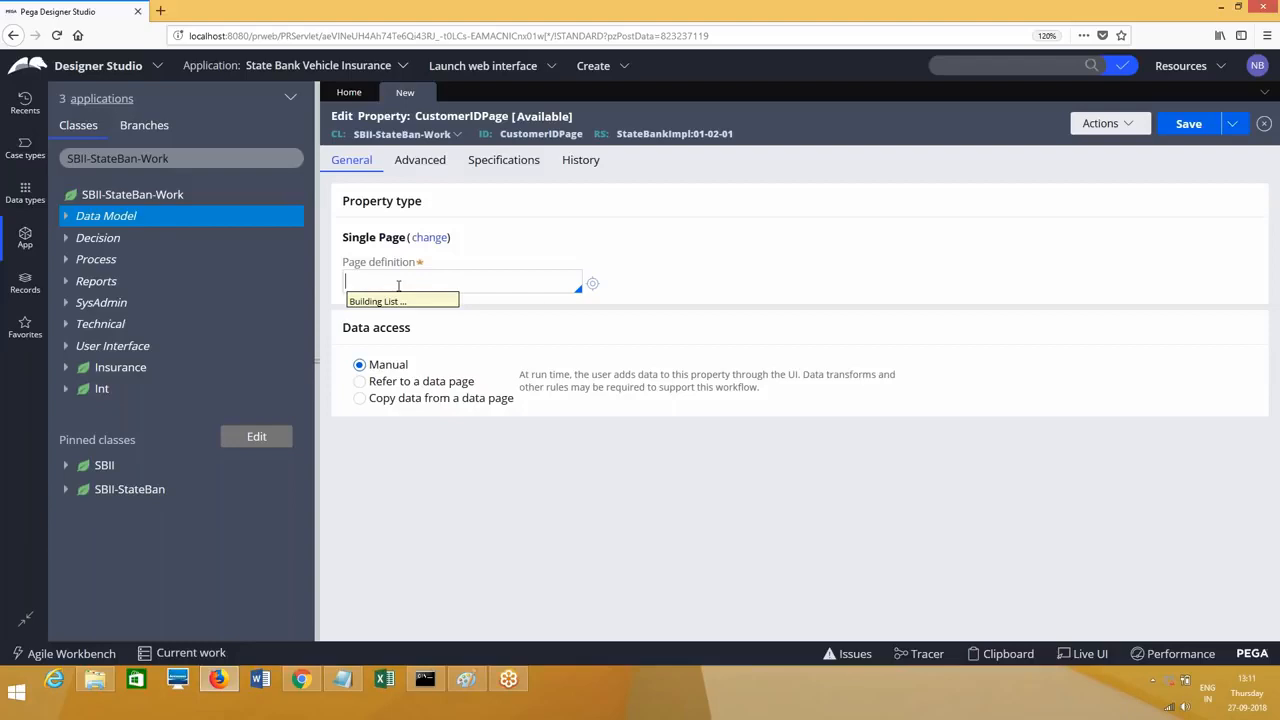
Step: Set CustomerIDPage's page definition to SBII-Data-Customer and save it
type("SBII-Data-Customer")
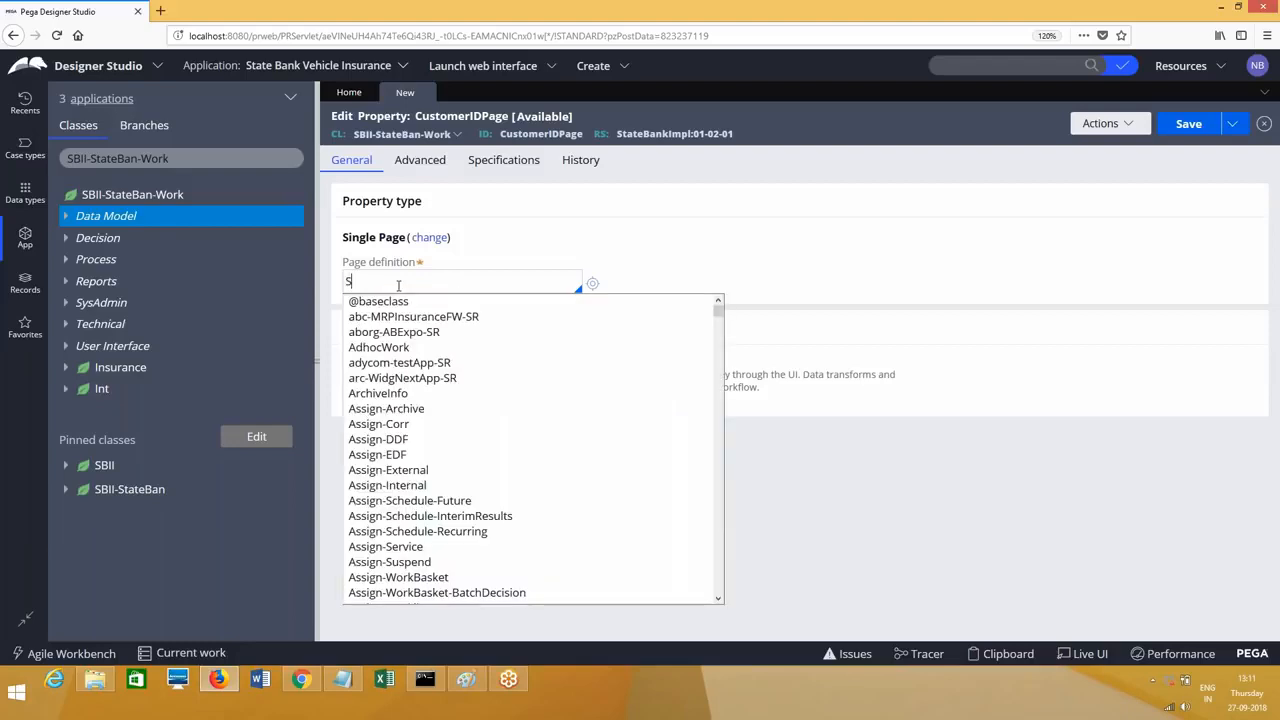
key("Return")
left_click(1198, 128)
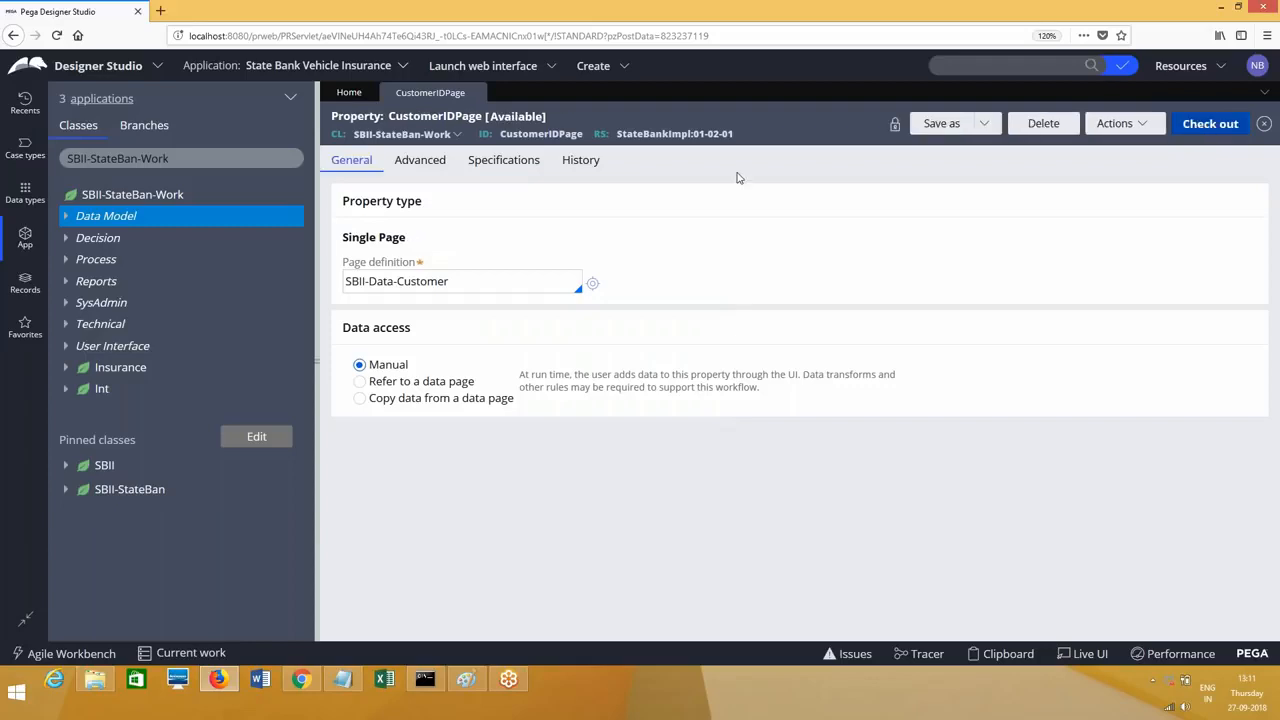
Step: Save a copy of the property as CustomerResultsPage and open it
left_click(948, 126)
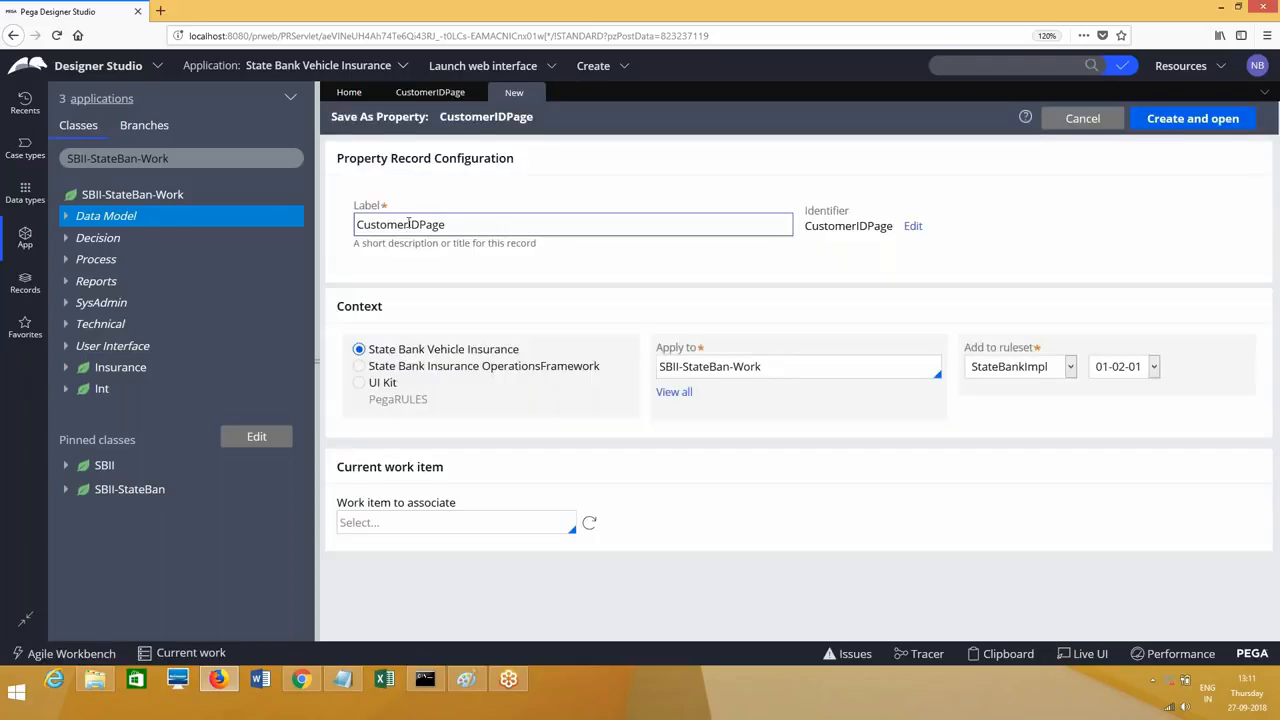
left_click(409, 224)
left_click(486, 224, "shift")
type("REsults")
key("BackSpace")
key("BackSpace")
key("BackSpace")
key("BackSpace")
key("BackSpace")
key("BackSpace")
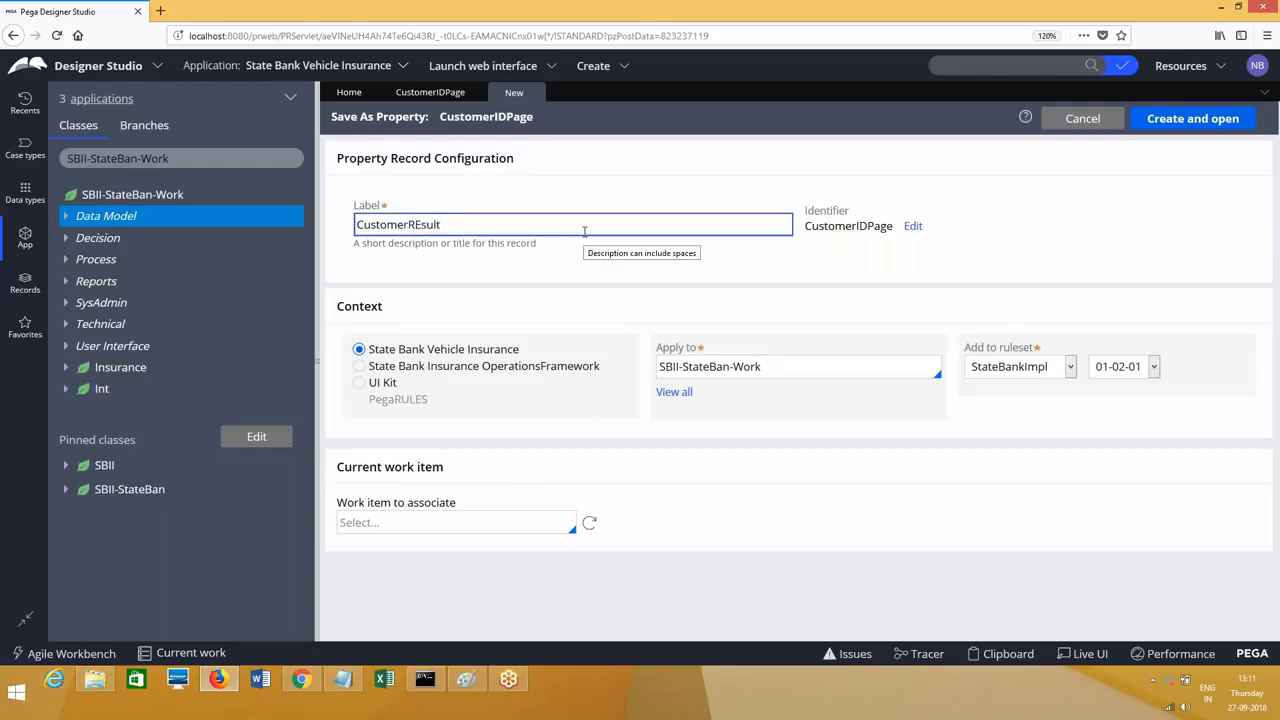
type("esultsPage")
key("Tab")
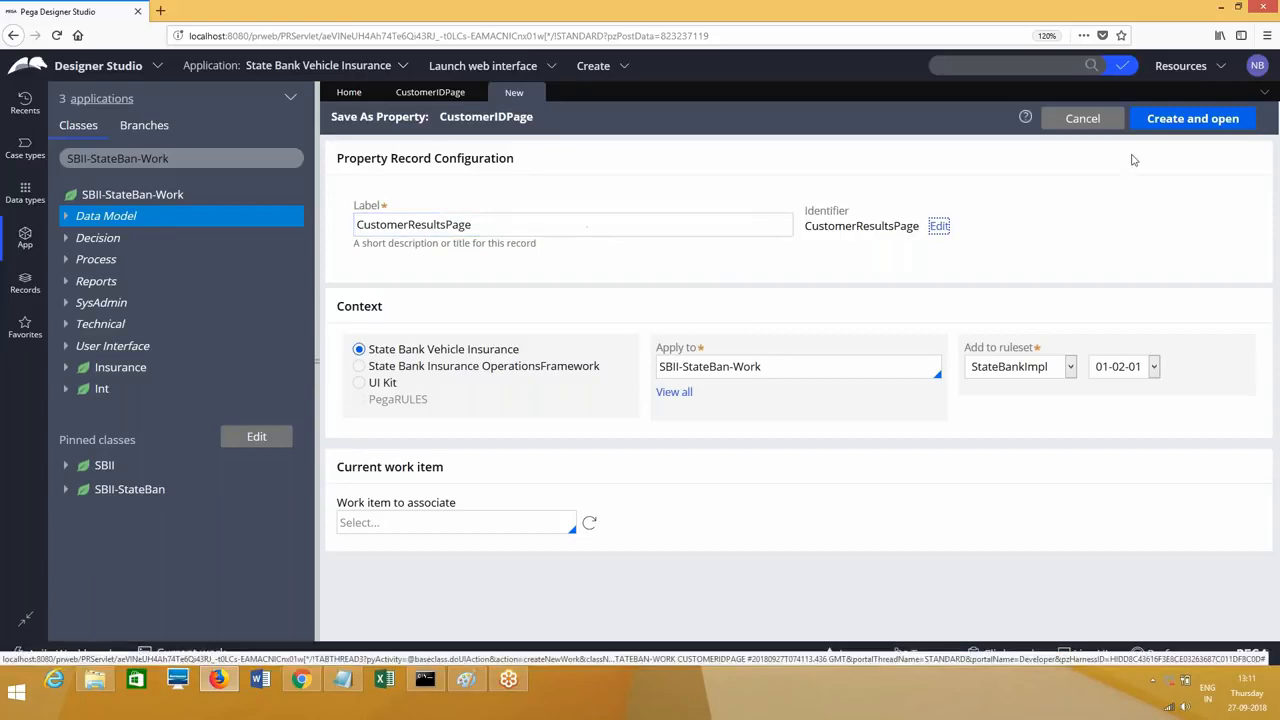
left_click(1193, 119)
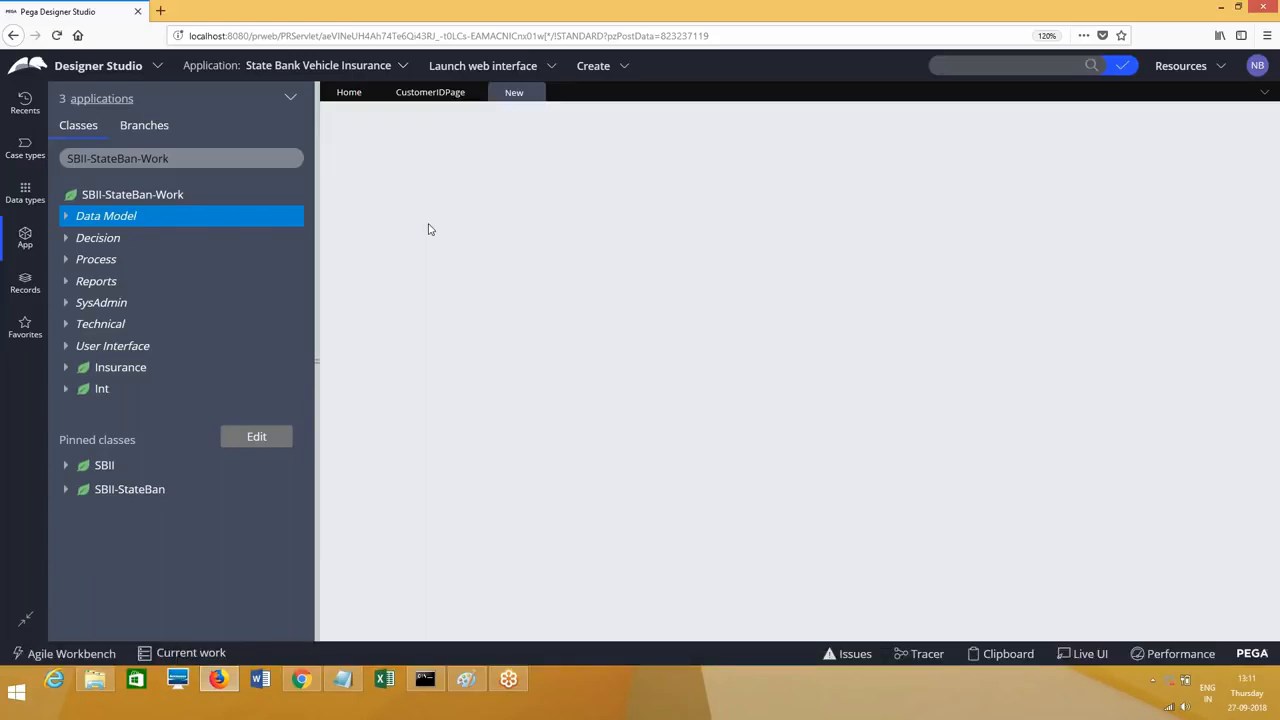
Step: Make CustomerResultsPage refer to data page D_getCustomer and start creating that data page
left_click(360, 384)
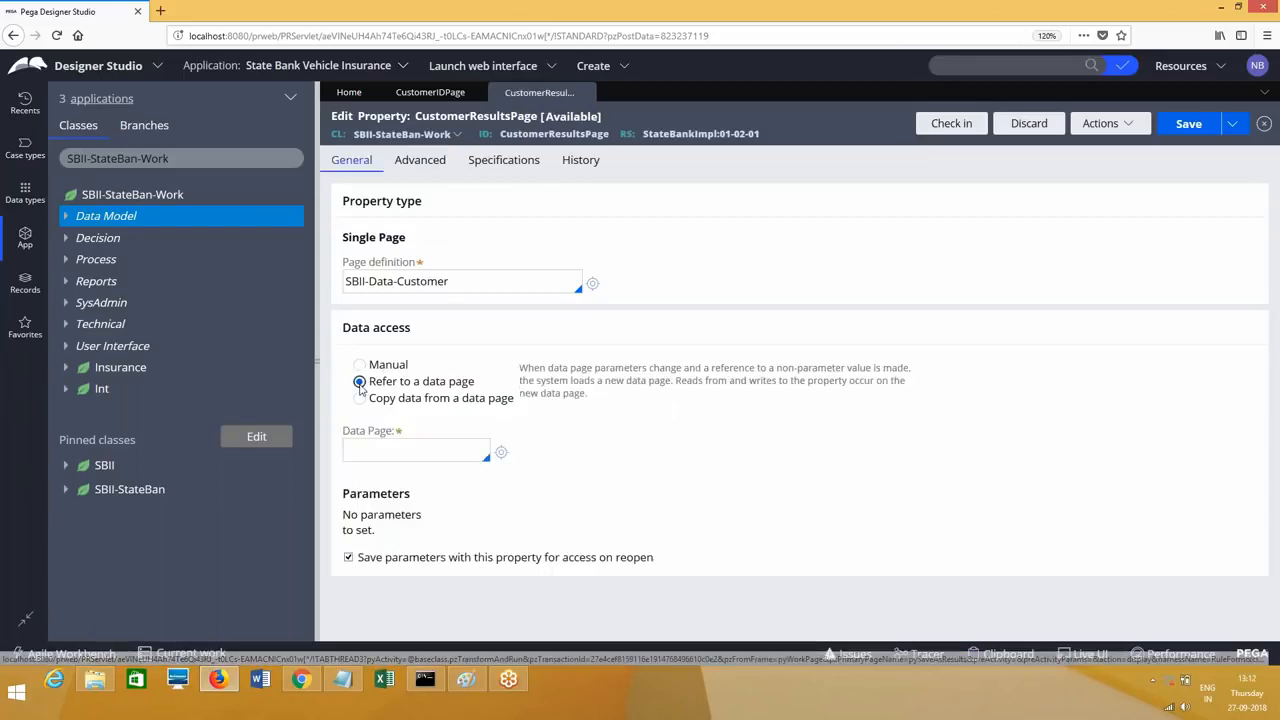
left_click(386, 448)
type("D_getCustomer")
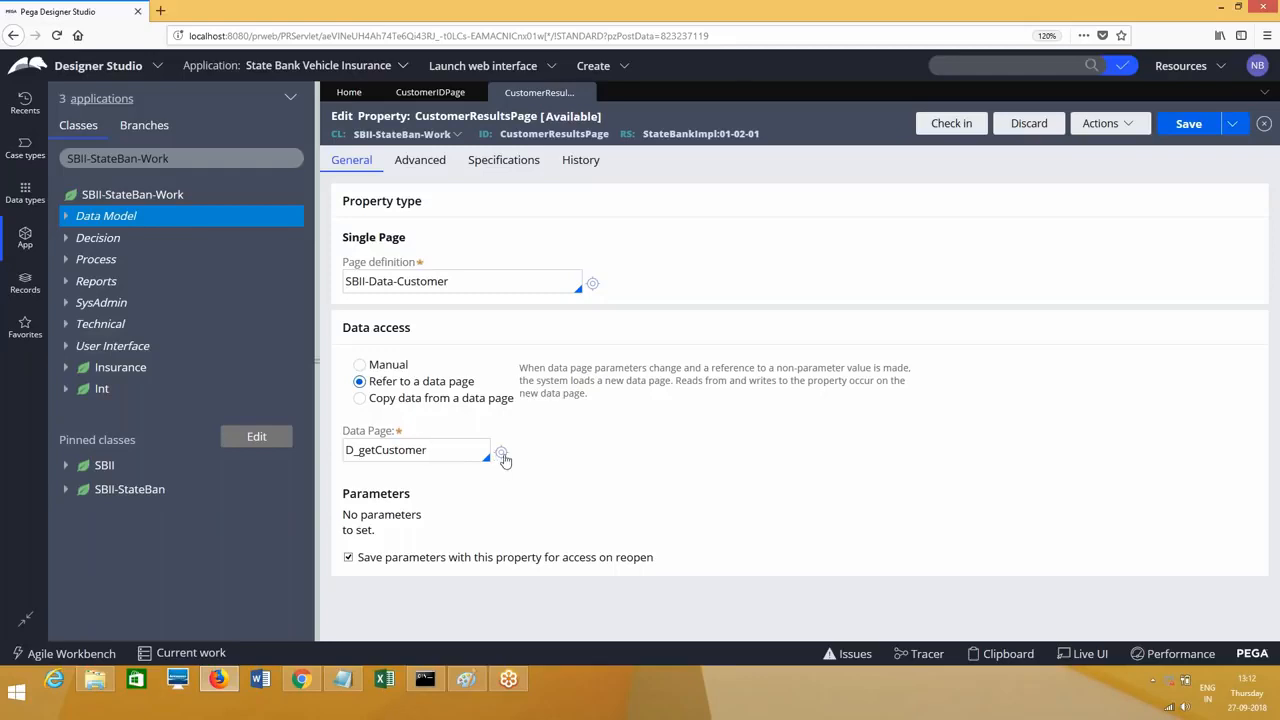
left_click(502, 455)
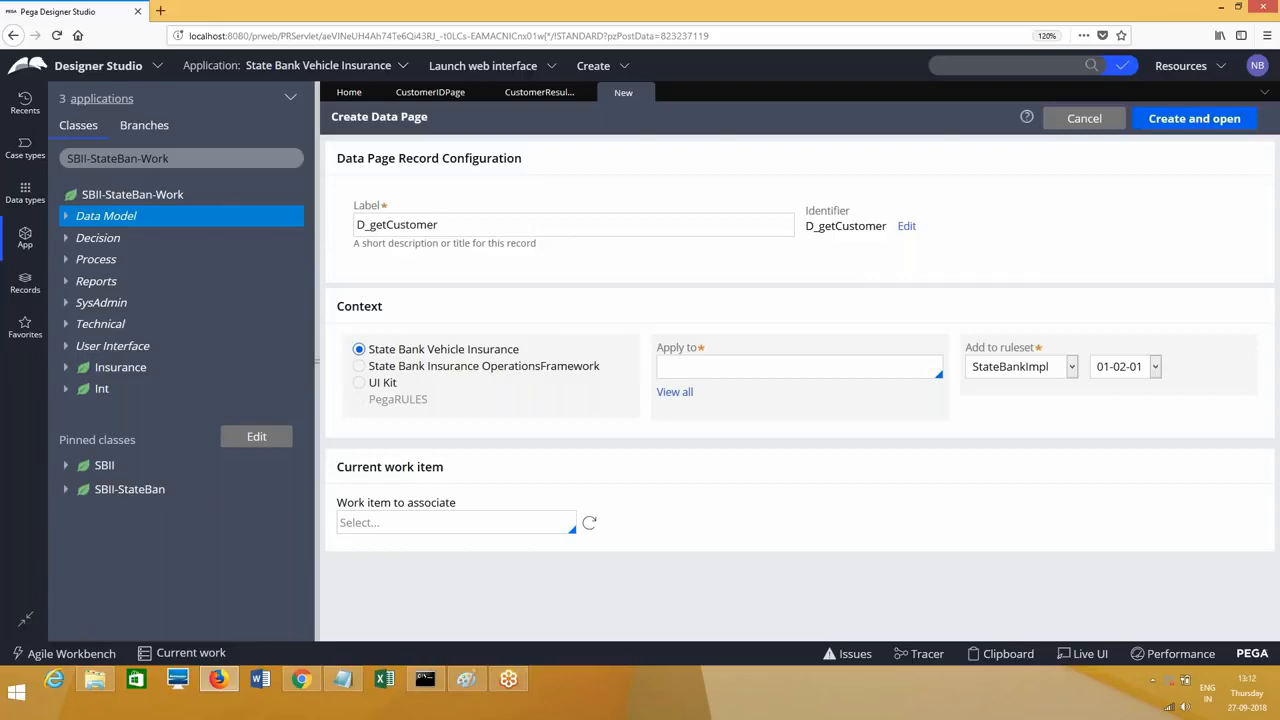
Step: Apply D_getCustomer to the SBII-Data-Customer class and create and open it
left_click(768, 367)
type("SBII-Data")
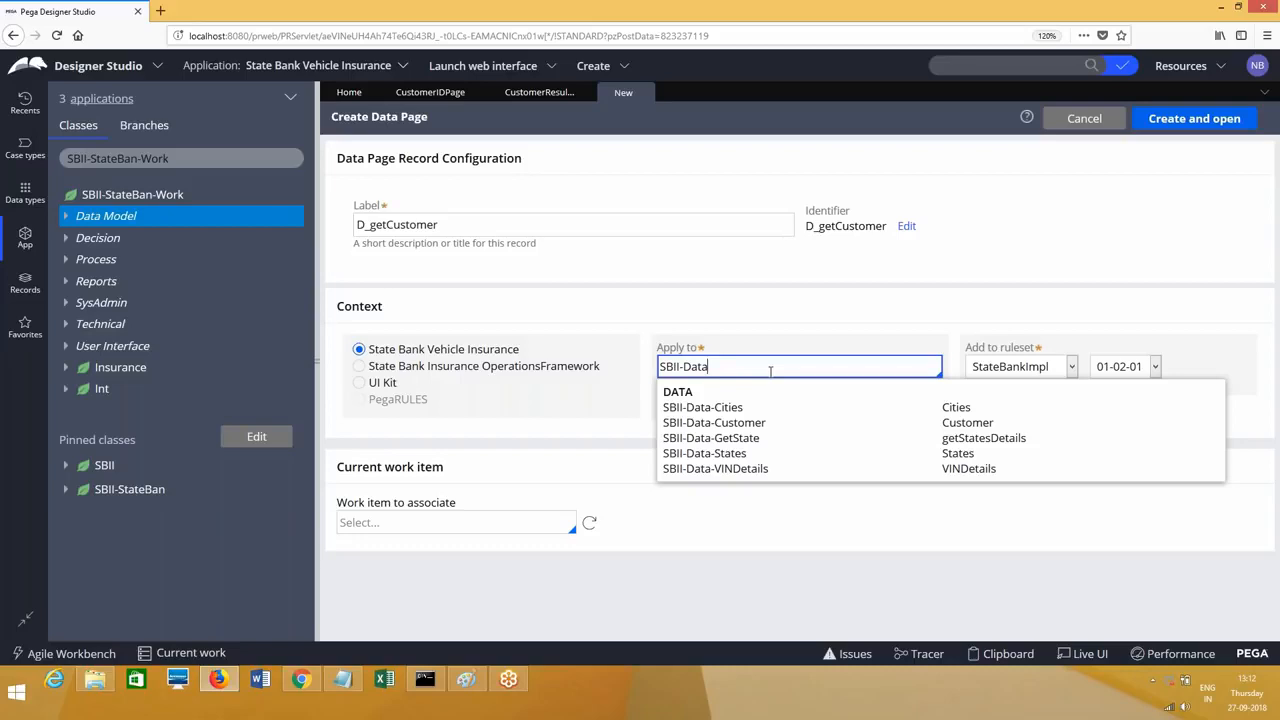
type("-")
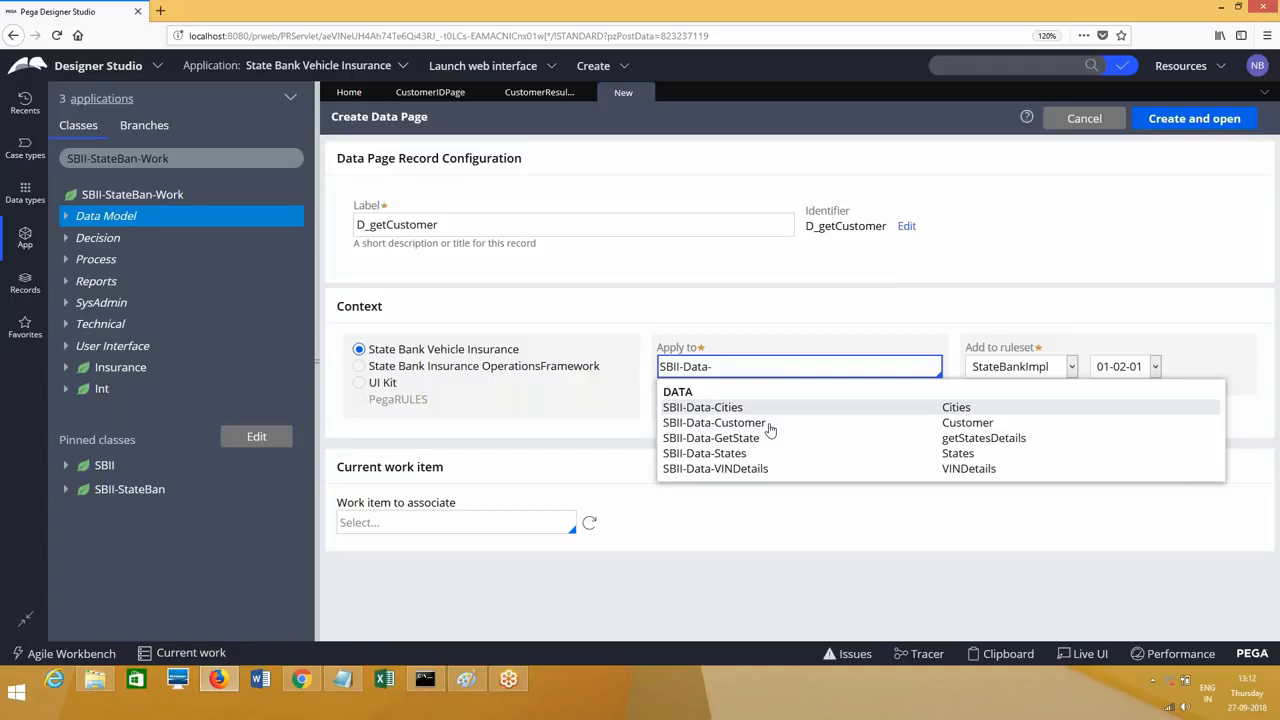
left_click(715, 422)
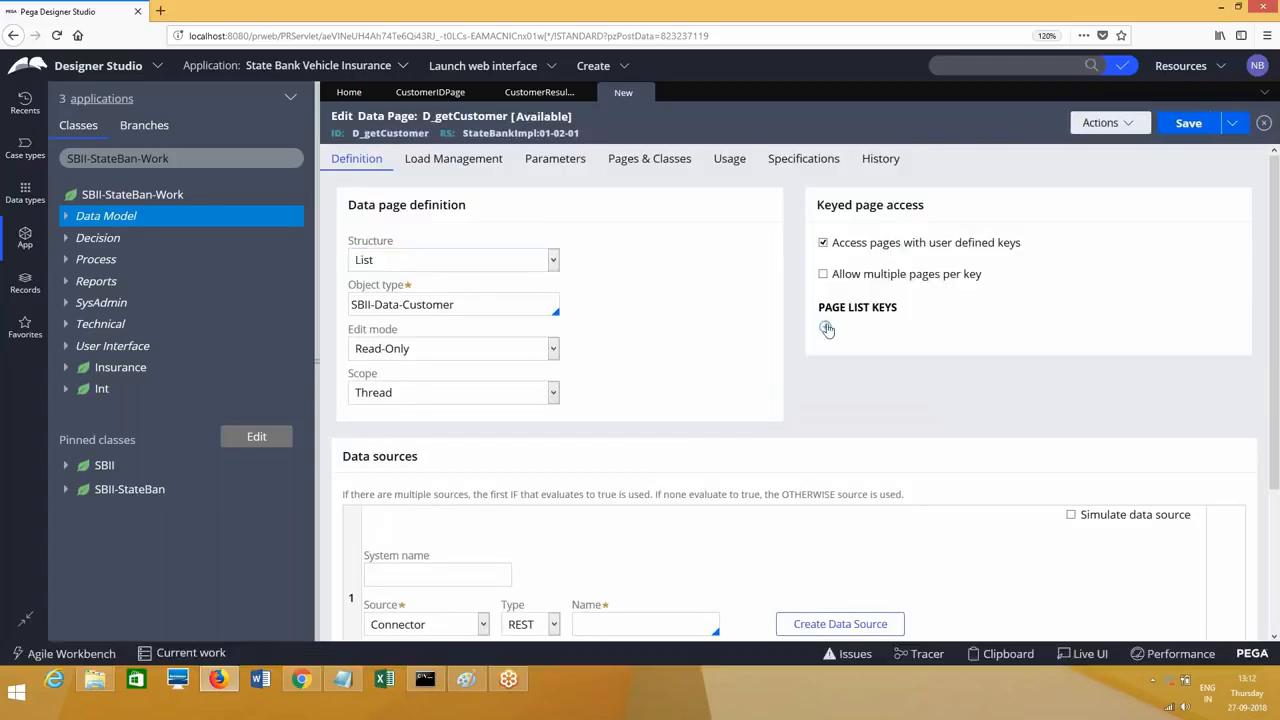
Step: Add .CustomerID as the data page's page list key
left_click(827, 329)
type(".Cus")
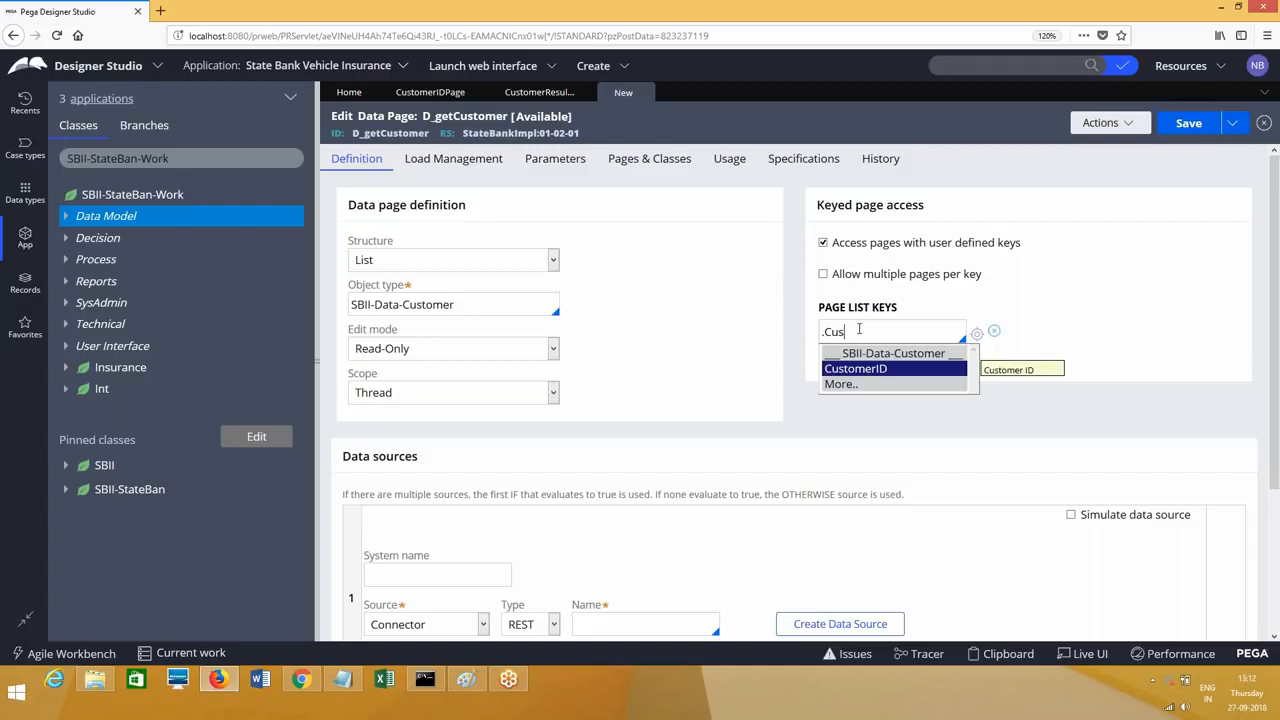
key("Return")
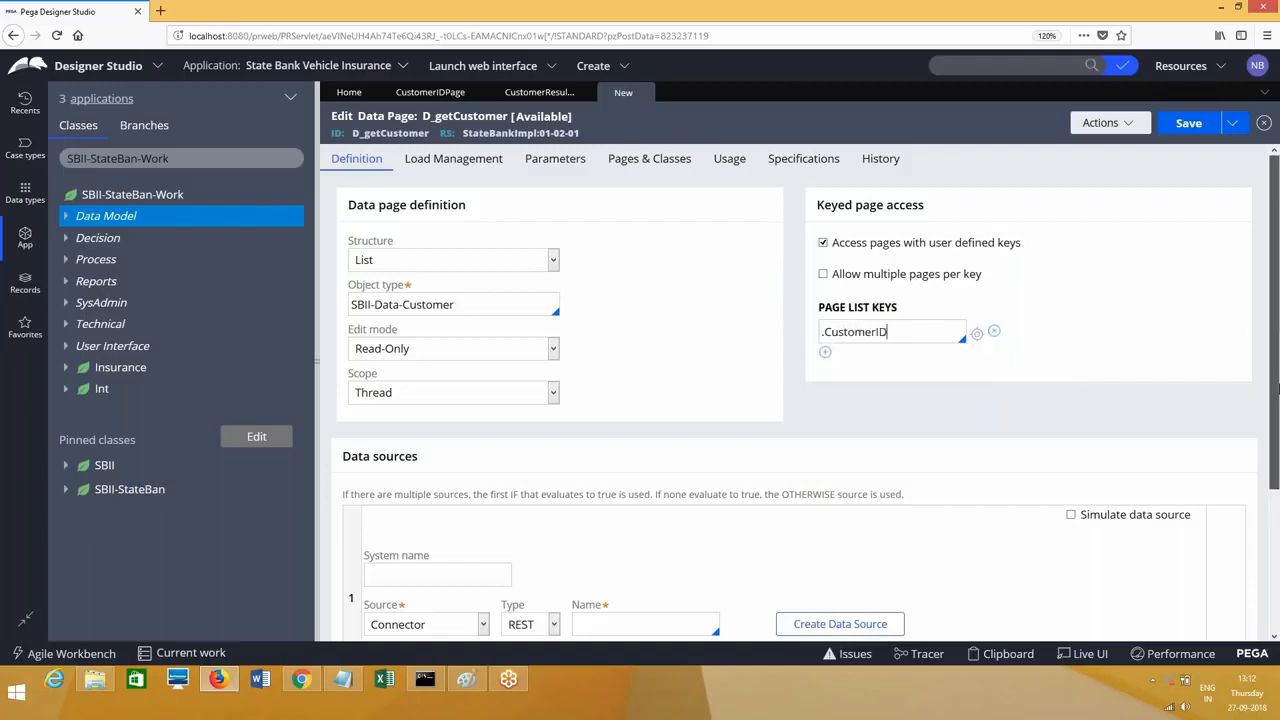
Step: Source the data page from the DataTableEditorReport report definition and open the report
scroll(1247, 412, "down", 2)
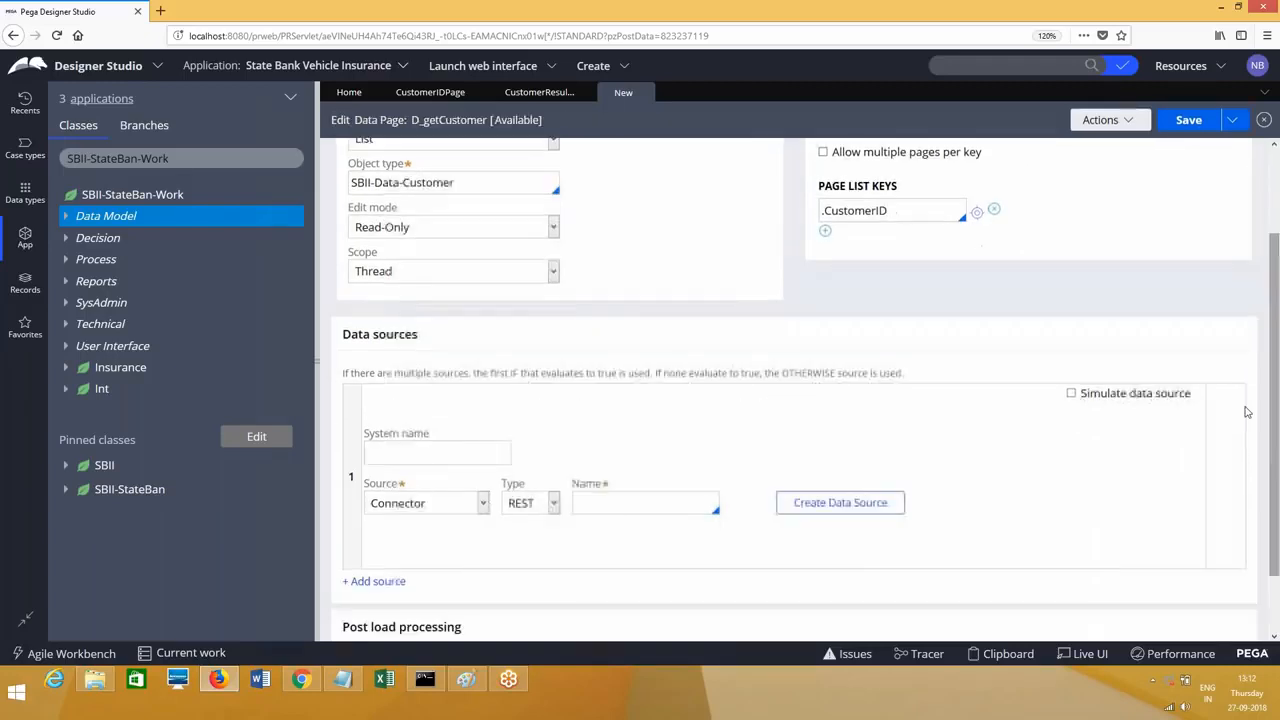
left_click(425, 503)
left_click(426, 562)
left_click(577, 507)
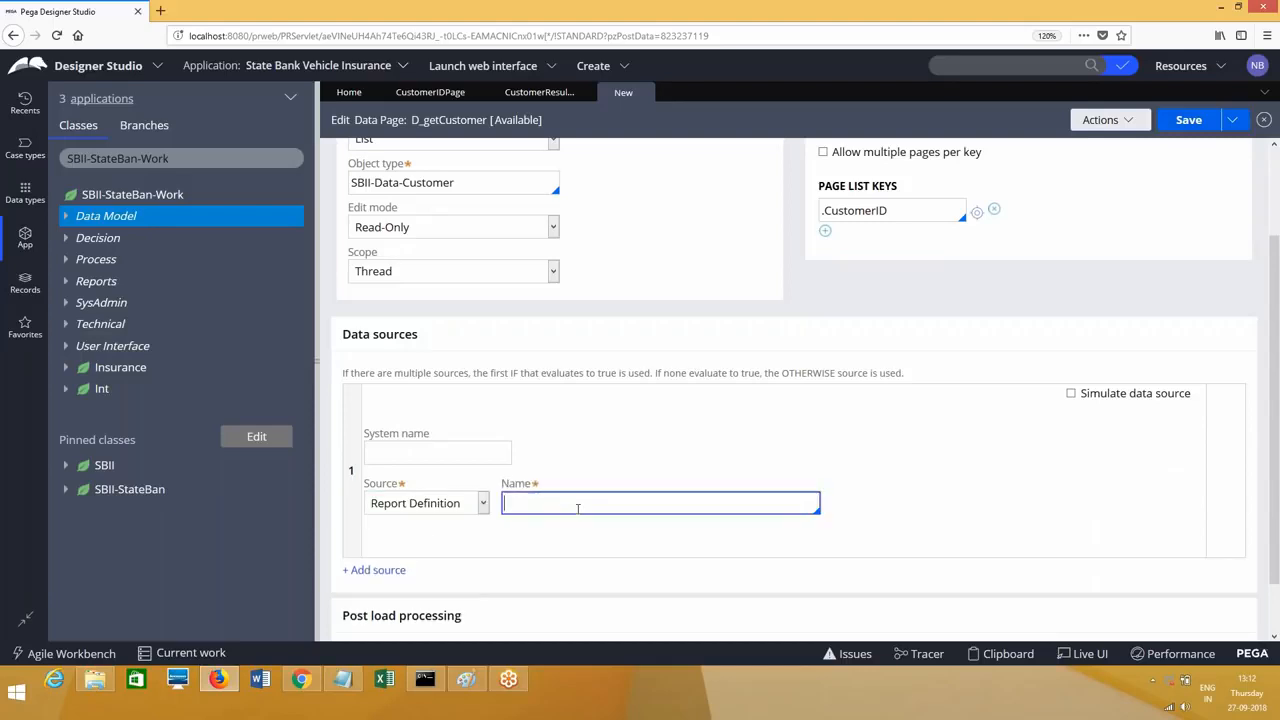
type("DataTa")
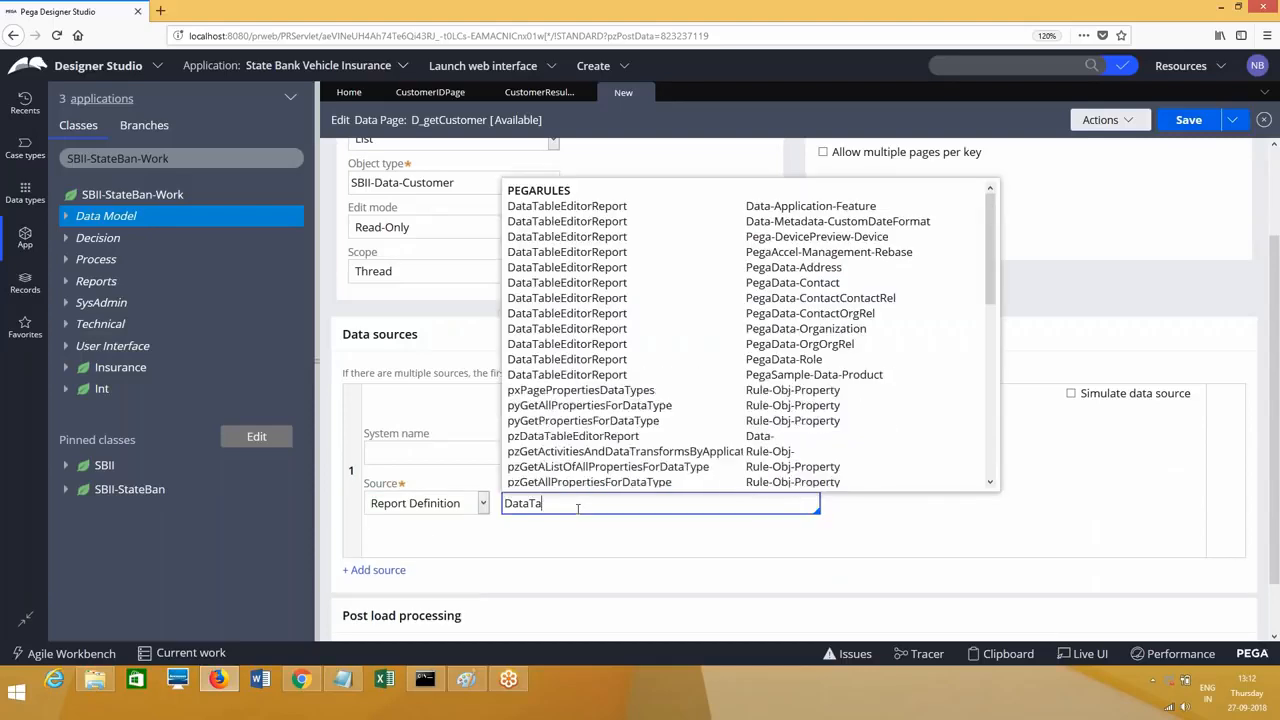
type("ble")
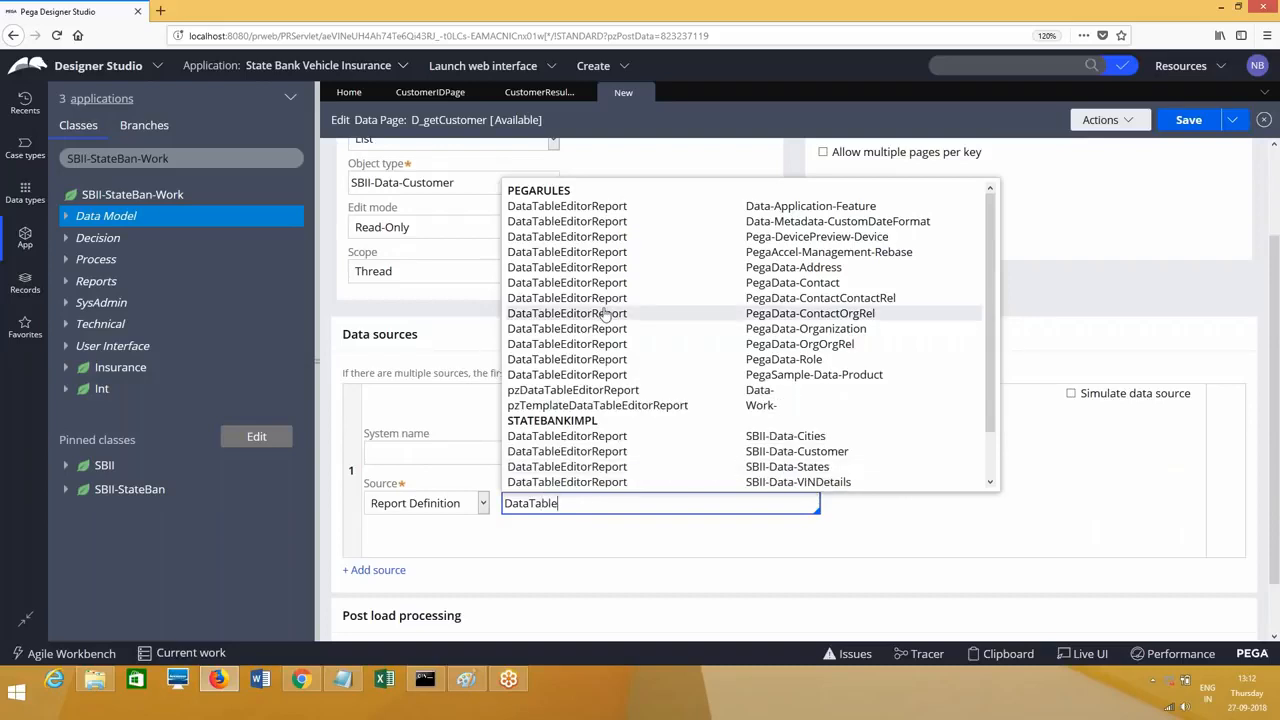
left_click(600, 453)
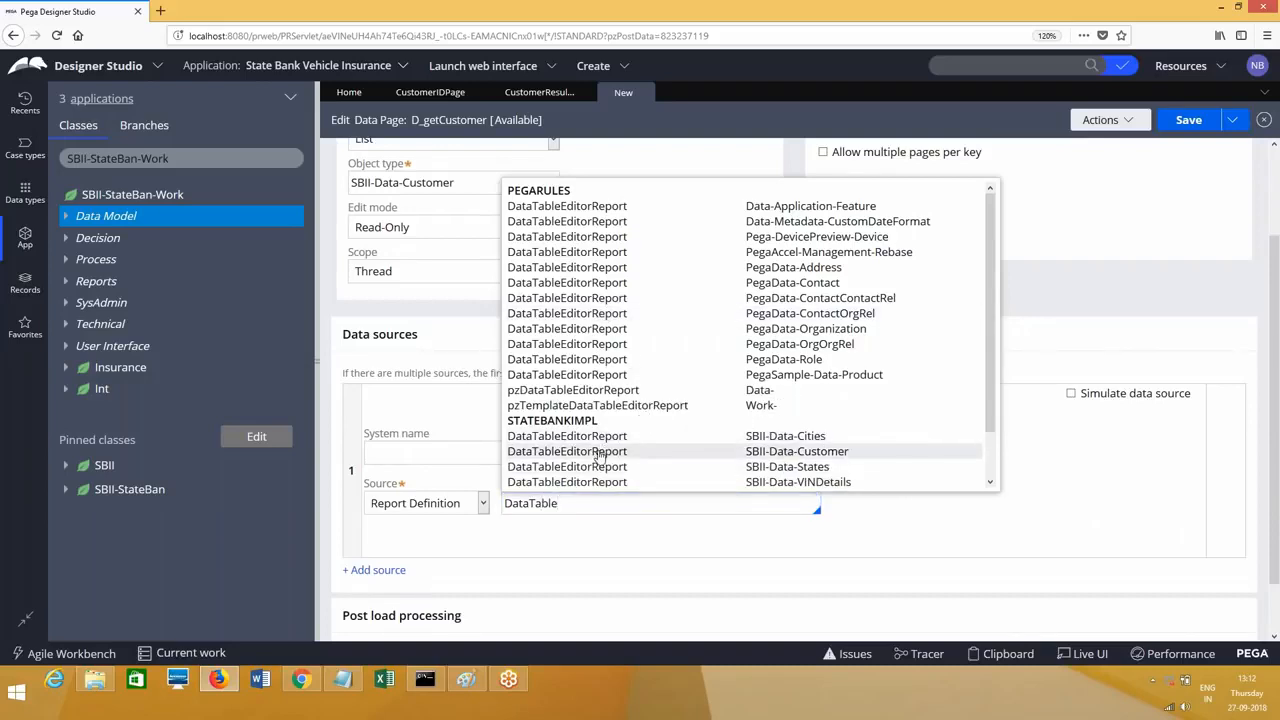
scroll(1277, 373, "up", 1)
left_click_drag(1277, 365, 1274, 300)
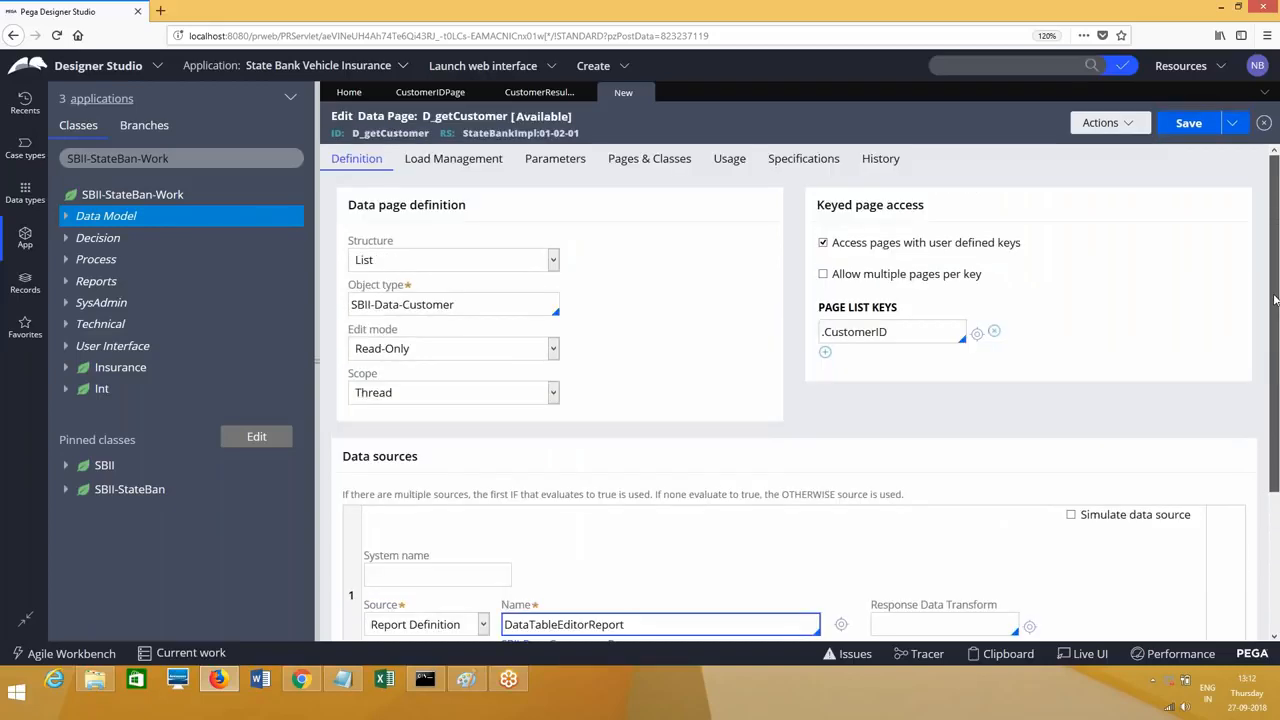
left_click(842, 624)
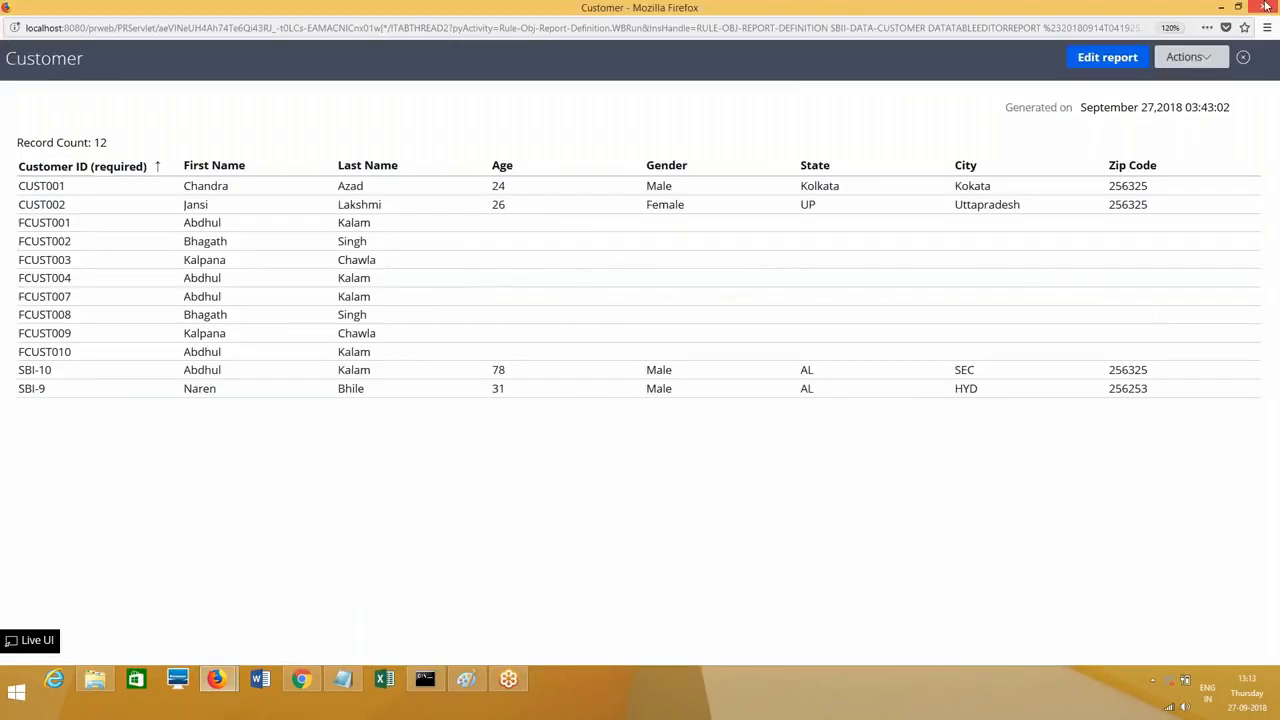
Step: Save and run D_getCustomer, review its 12 pxResults entries, and close the run window
left_click(1265, 7)
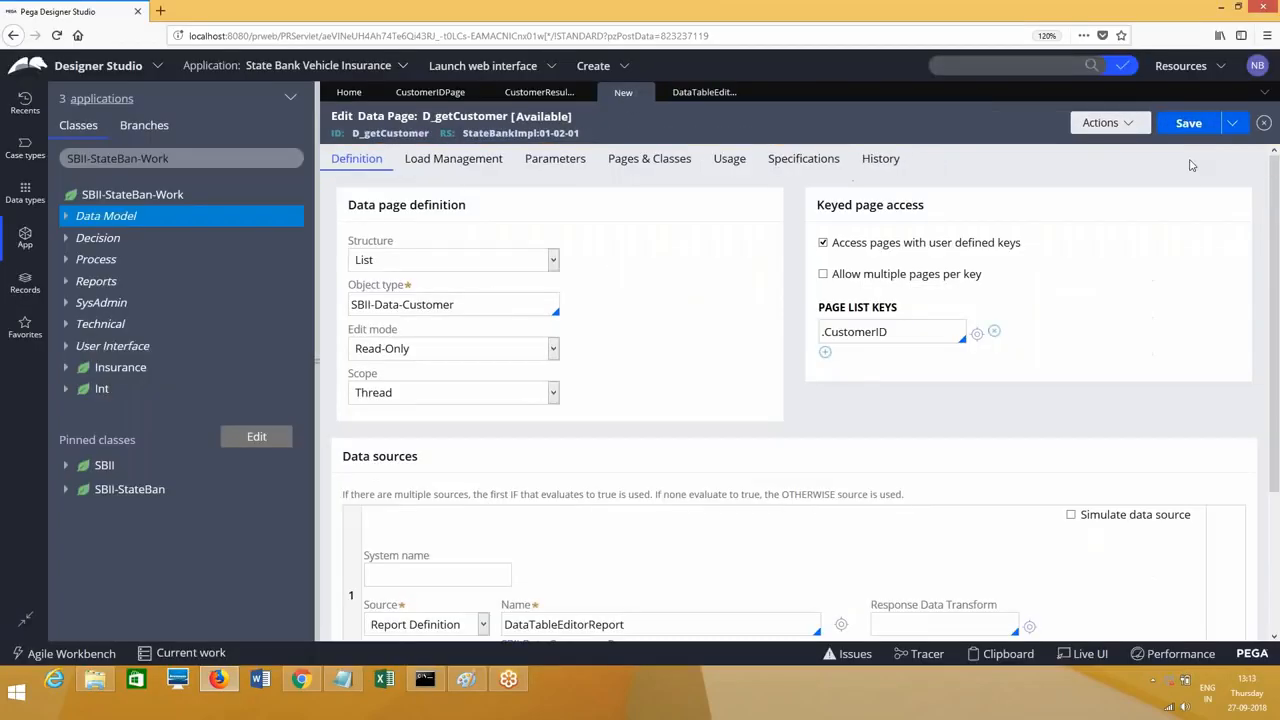
left_click(1196, 125)
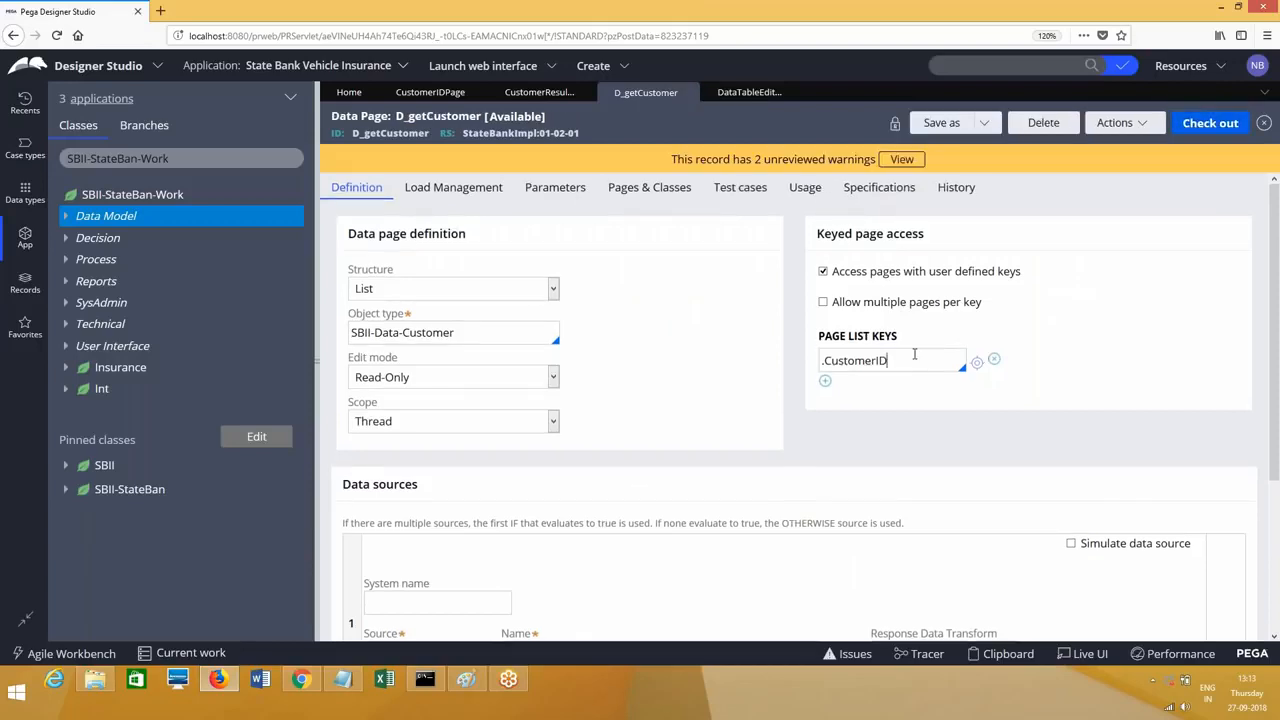
left_click(1155, 124)
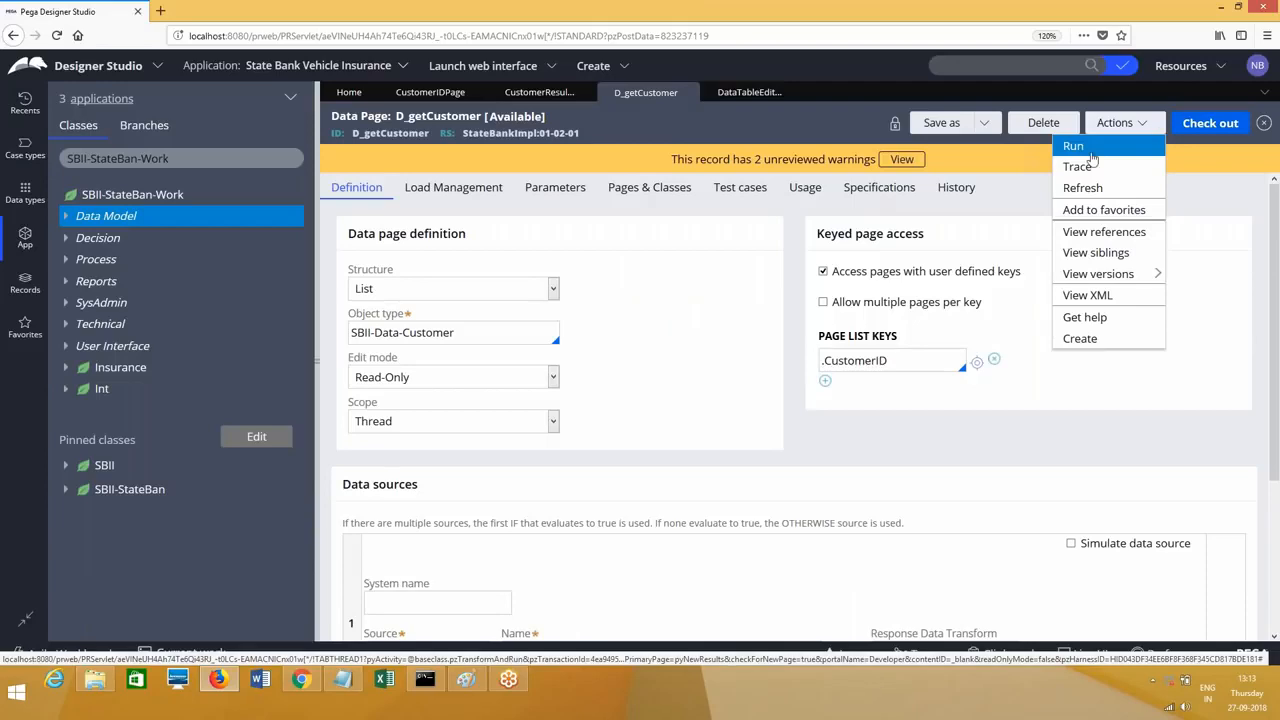
left_click(1092, 152)
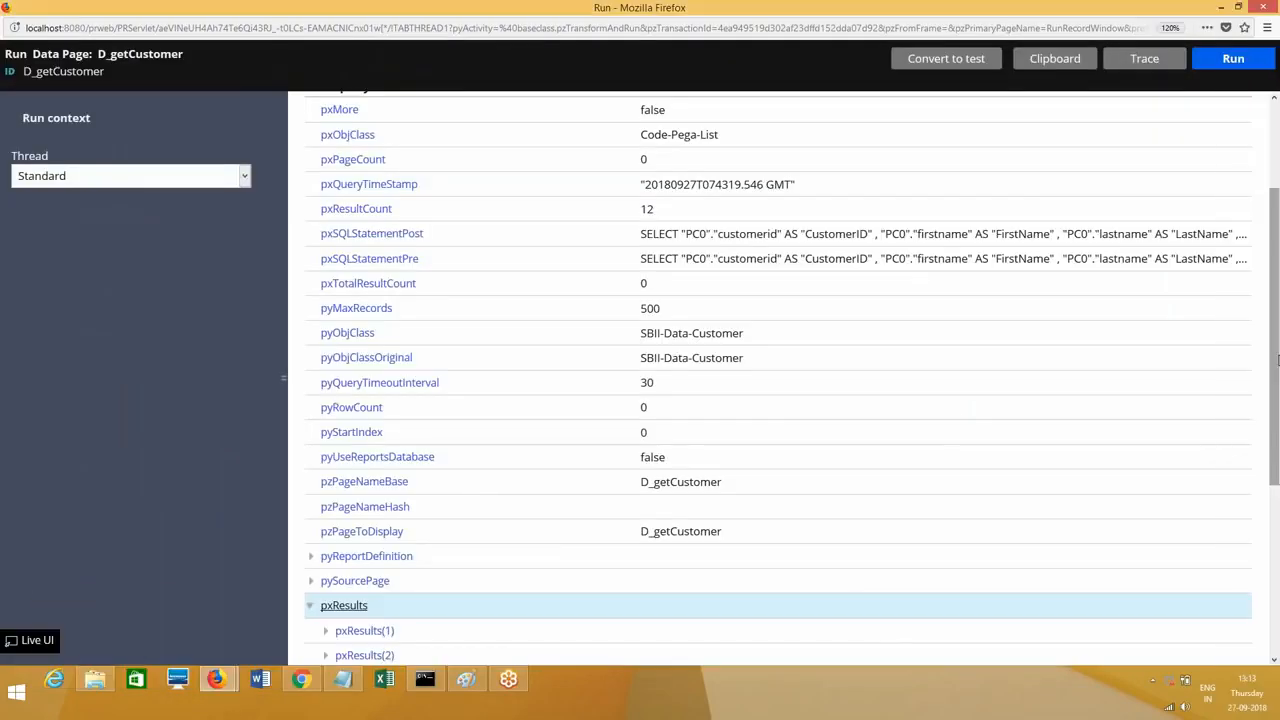
scroll(1277, 360, "down", 4)
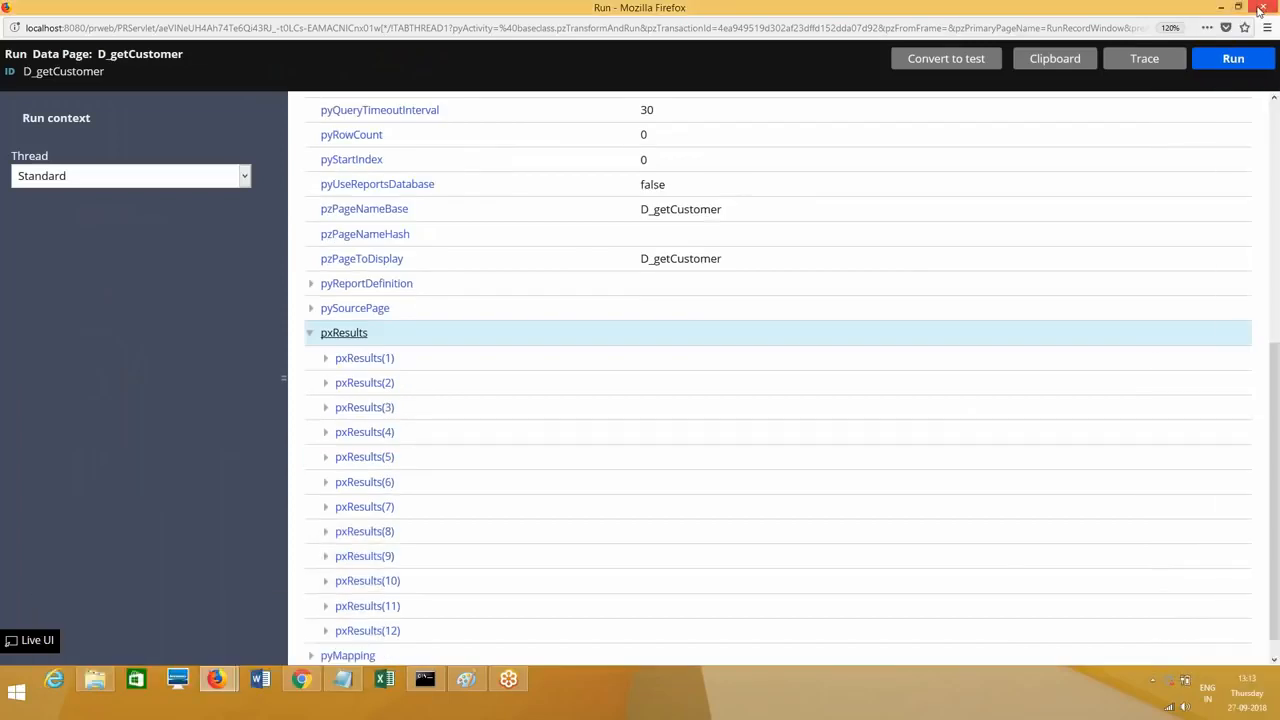
left_click(1261, 8)
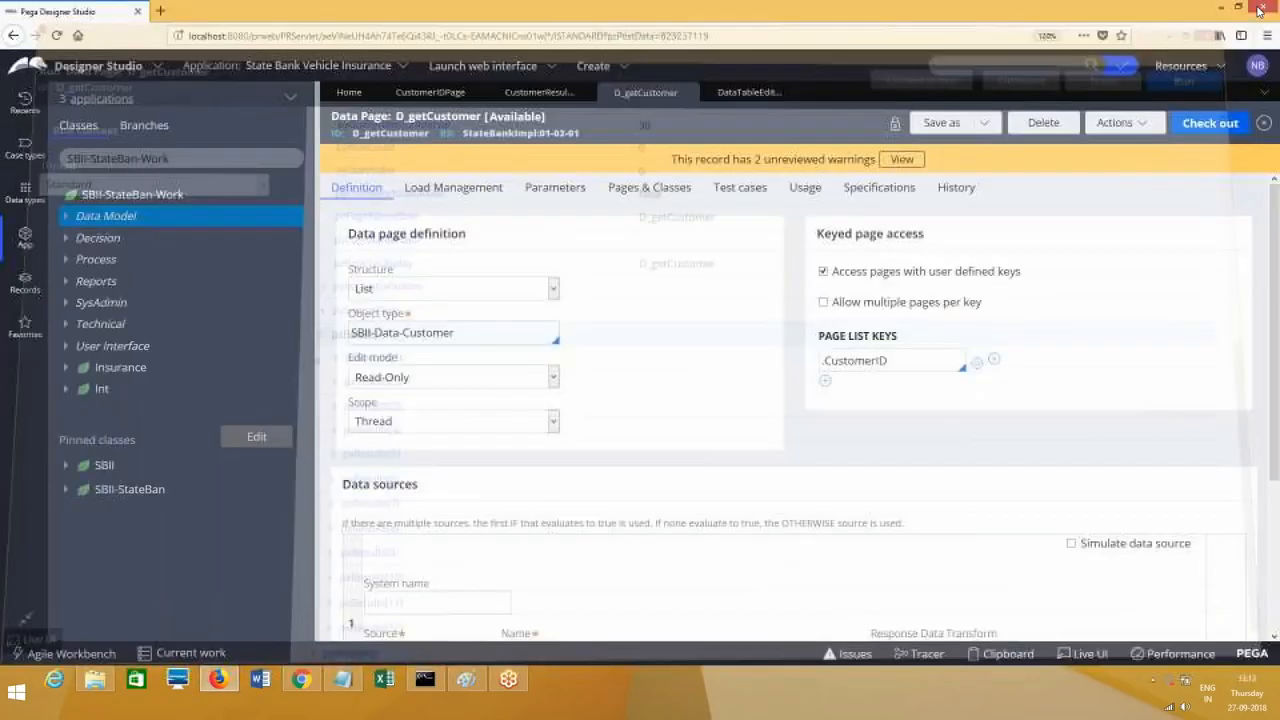
Step: Check D_getCustomer's .CustomerID key and re-enter the data page name on CustomerResultsPage
double_click(905, 358)
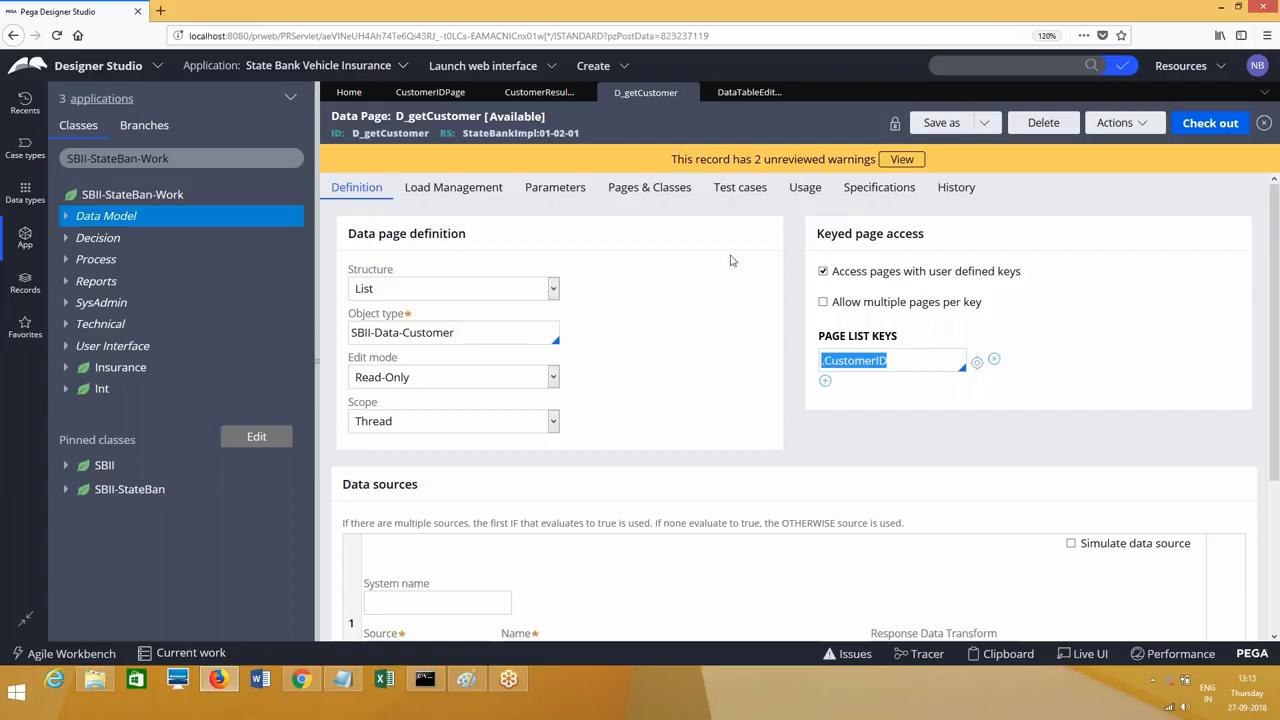
left_click(540, 101)
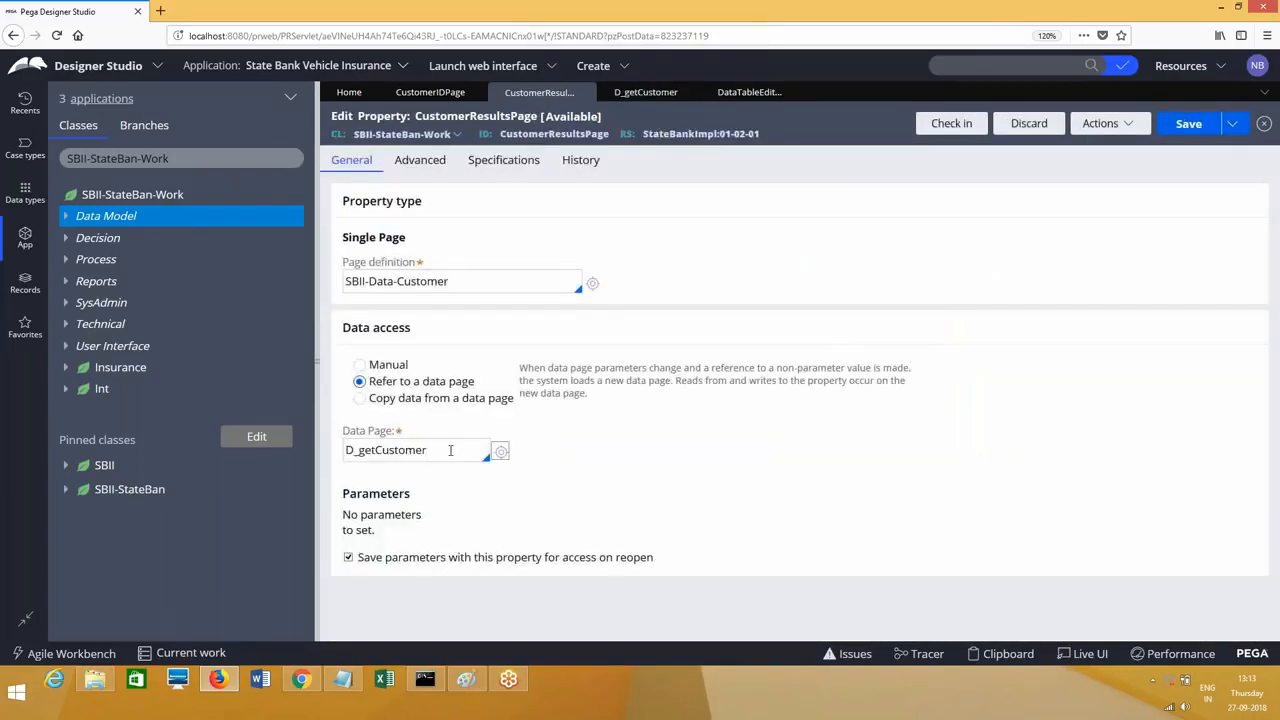
left_click(426, 455)
left_click(633, 100)
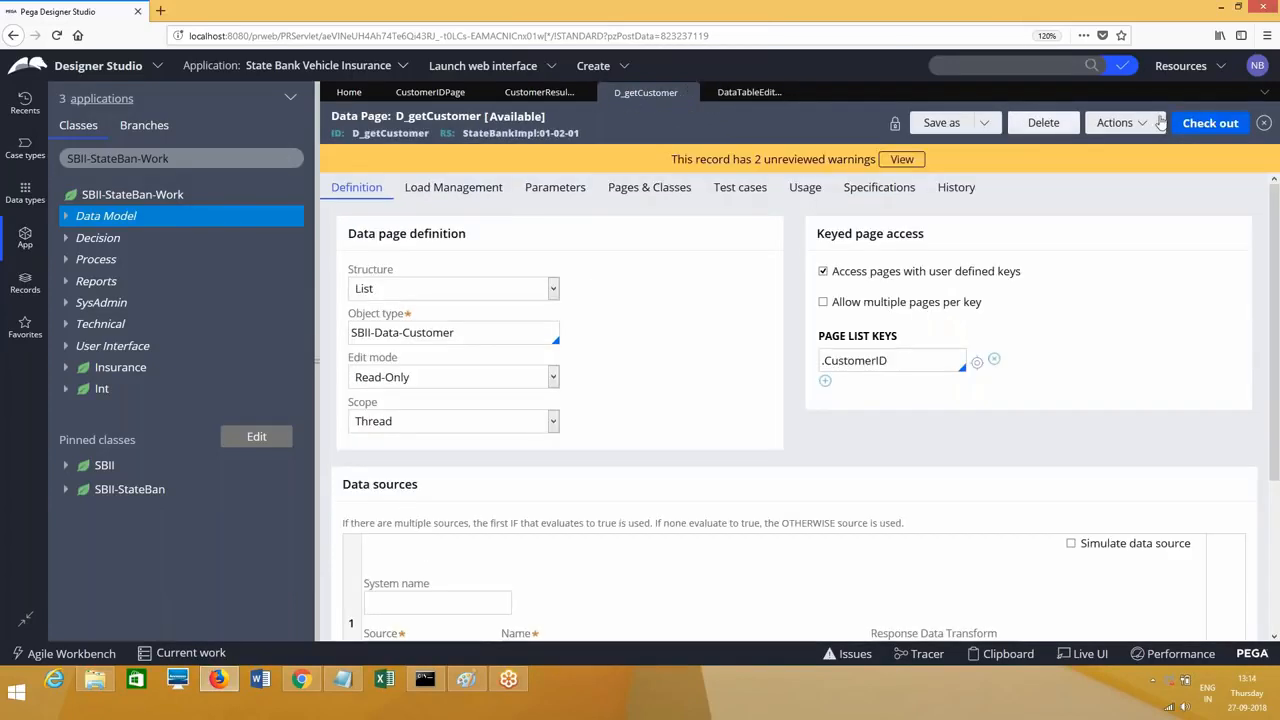
left_click(548, 94)
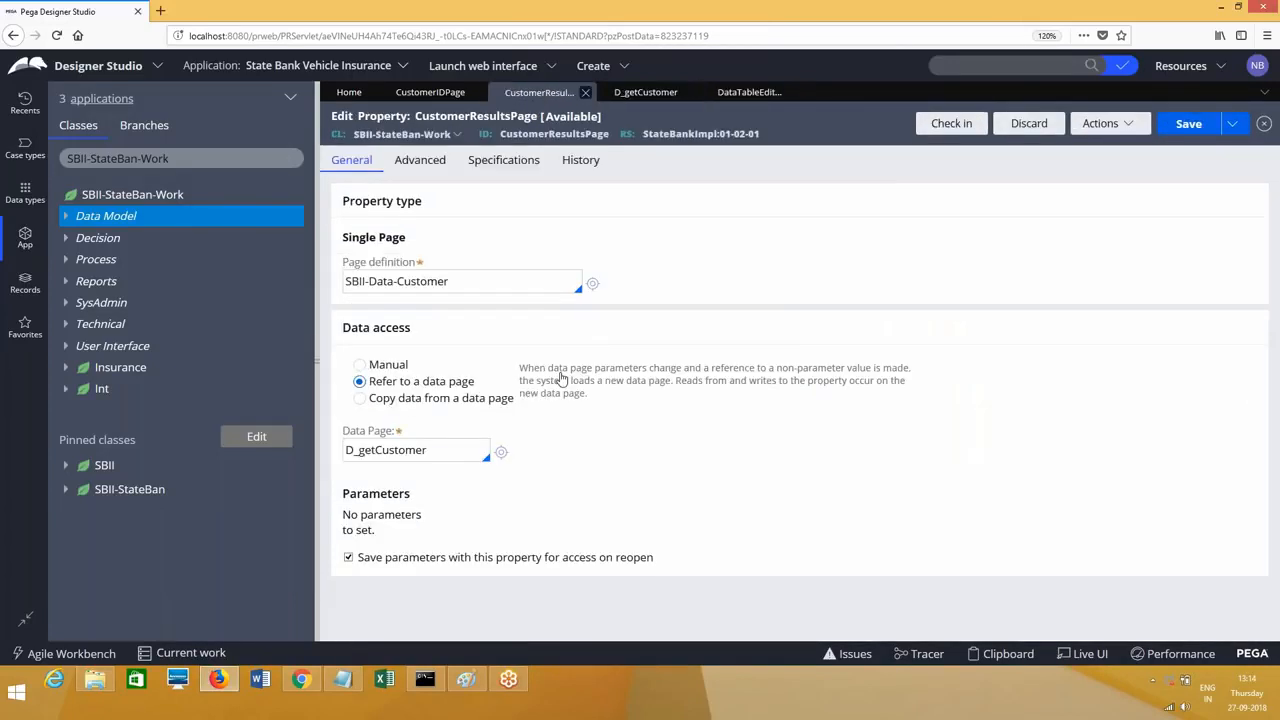
key("Down")
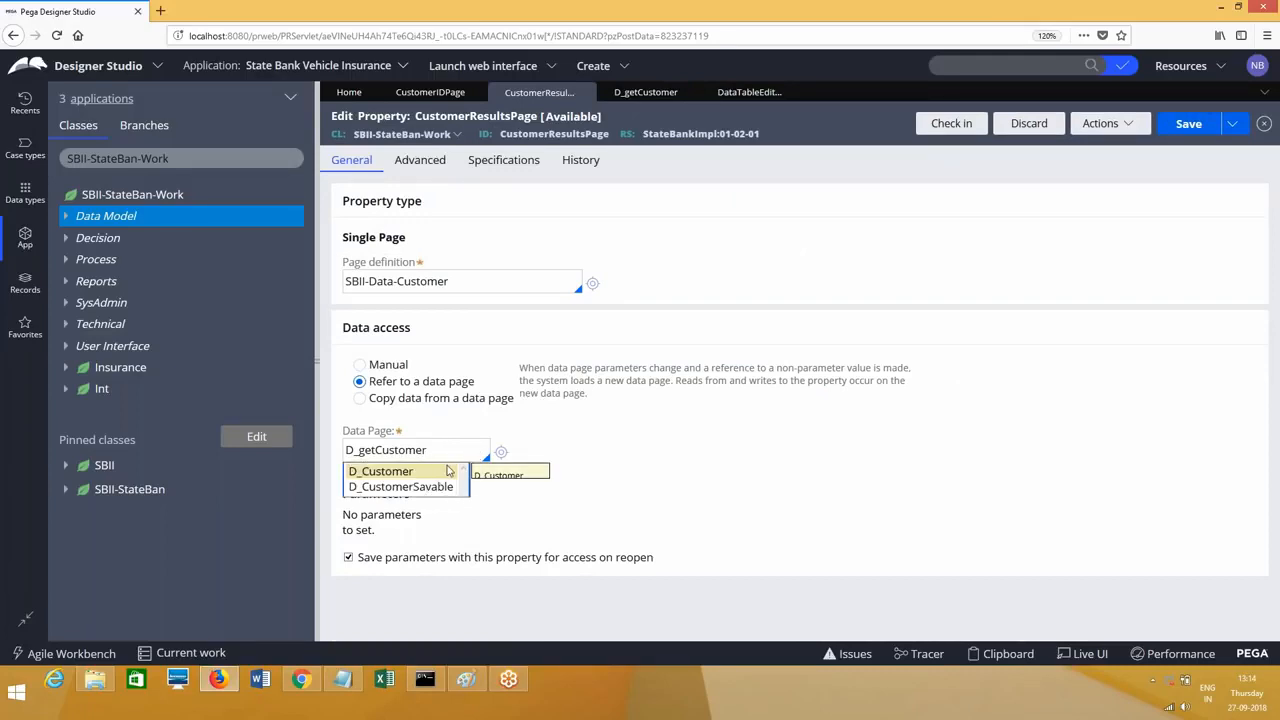
left_click(643, 480)
left_click(462, 452)
key("ctrl+a")
key("ctrl+x")
key("ctrl+v")
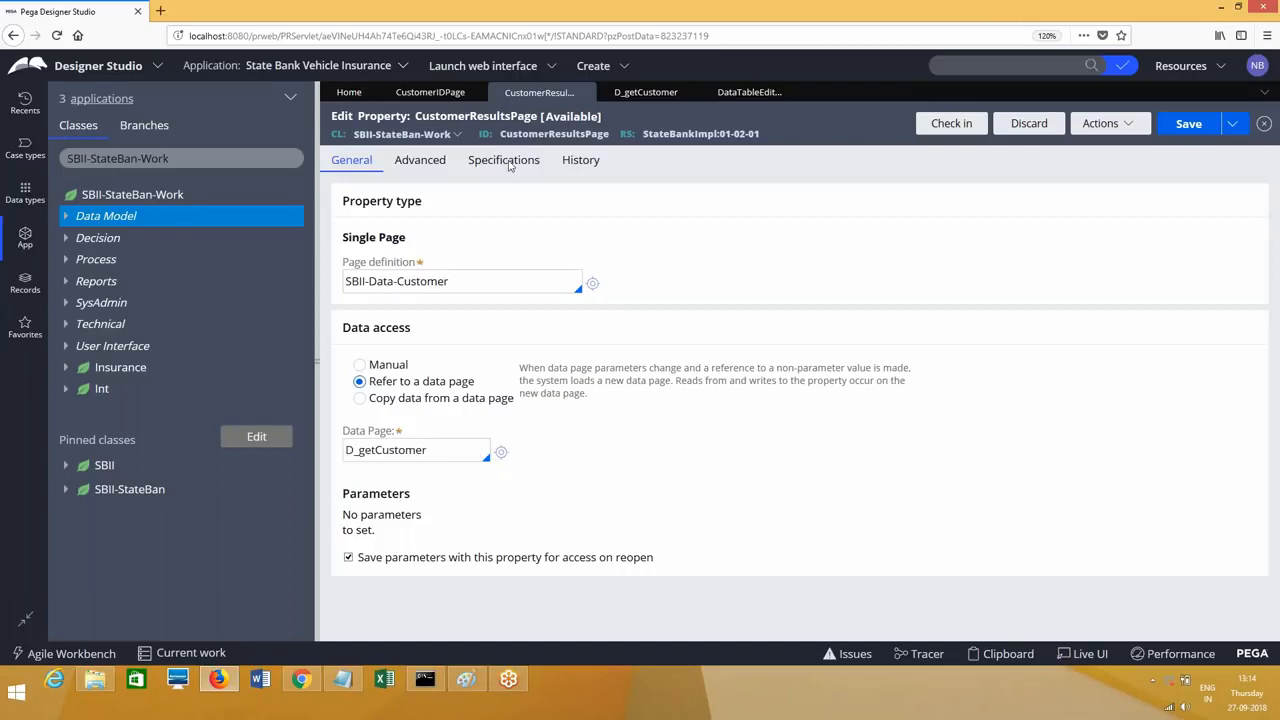
Step: Copy the D_getCustomer record ID and paste it into CustomerResultsPage's data page field
left_click(645, 92)
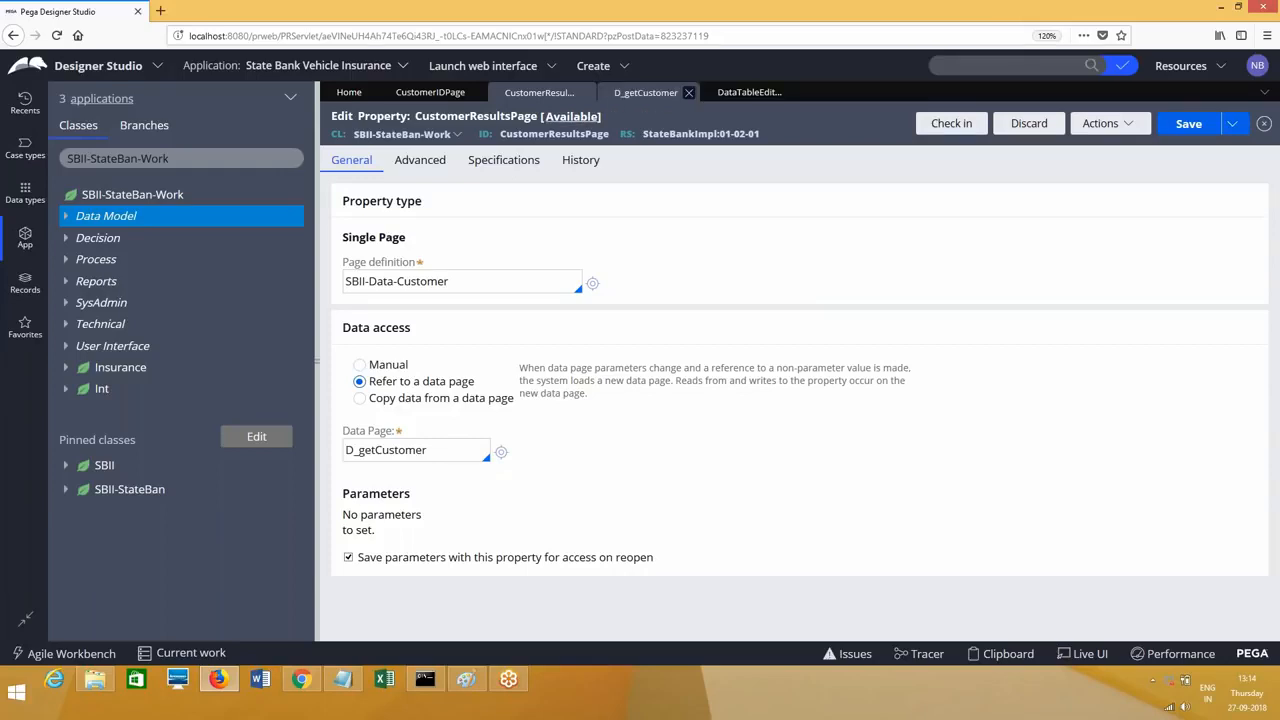
left_click_drag(352, 133, 430, 134)
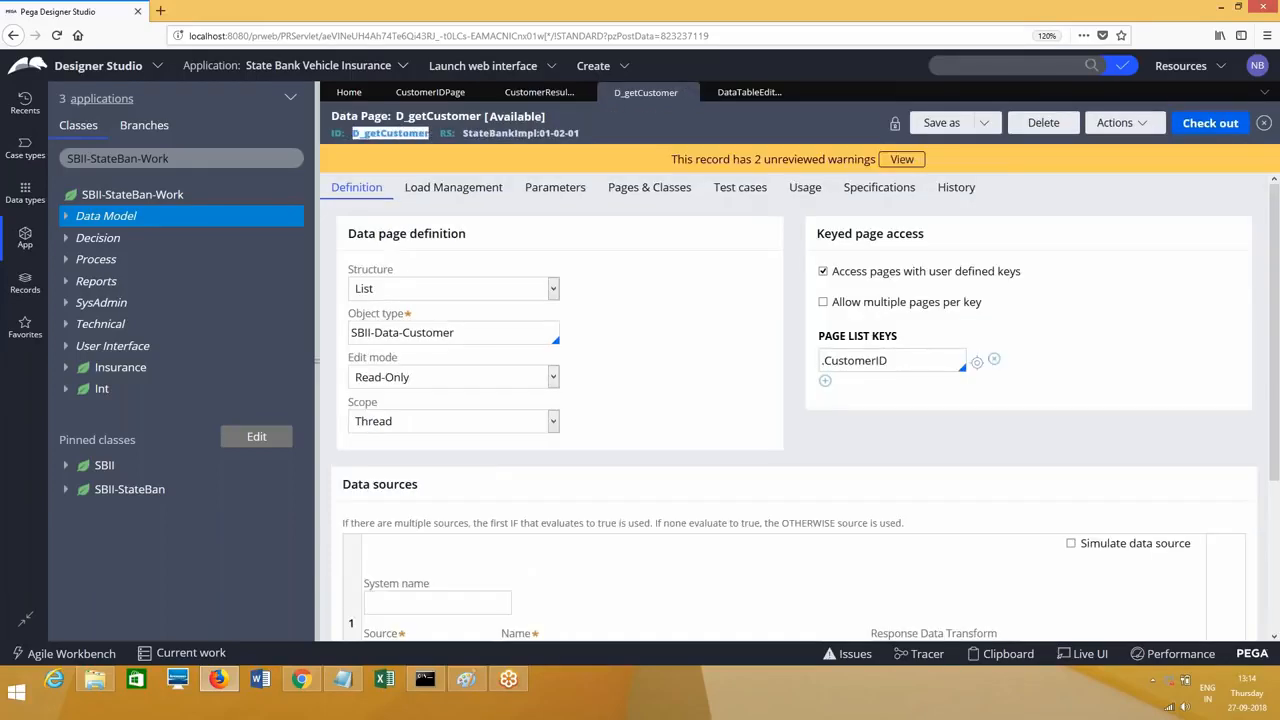
left_click(539, 92)
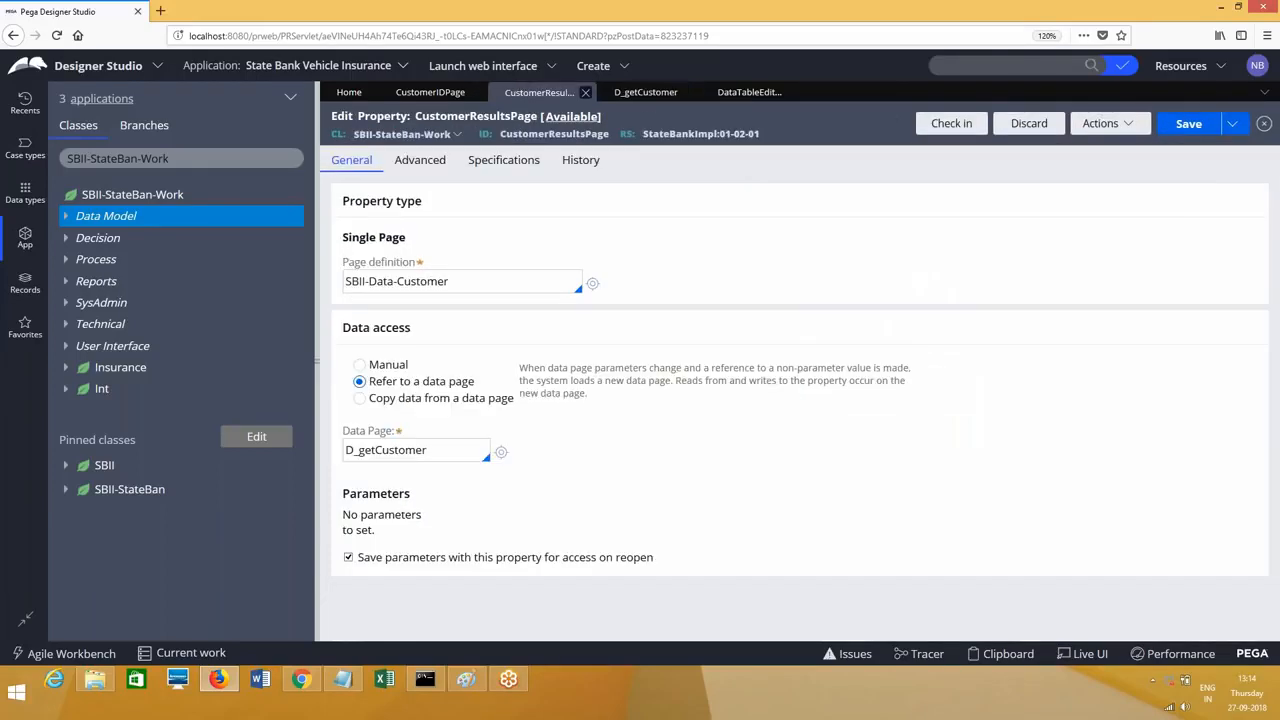
left_click(426, 450)
key("ctrl+a")
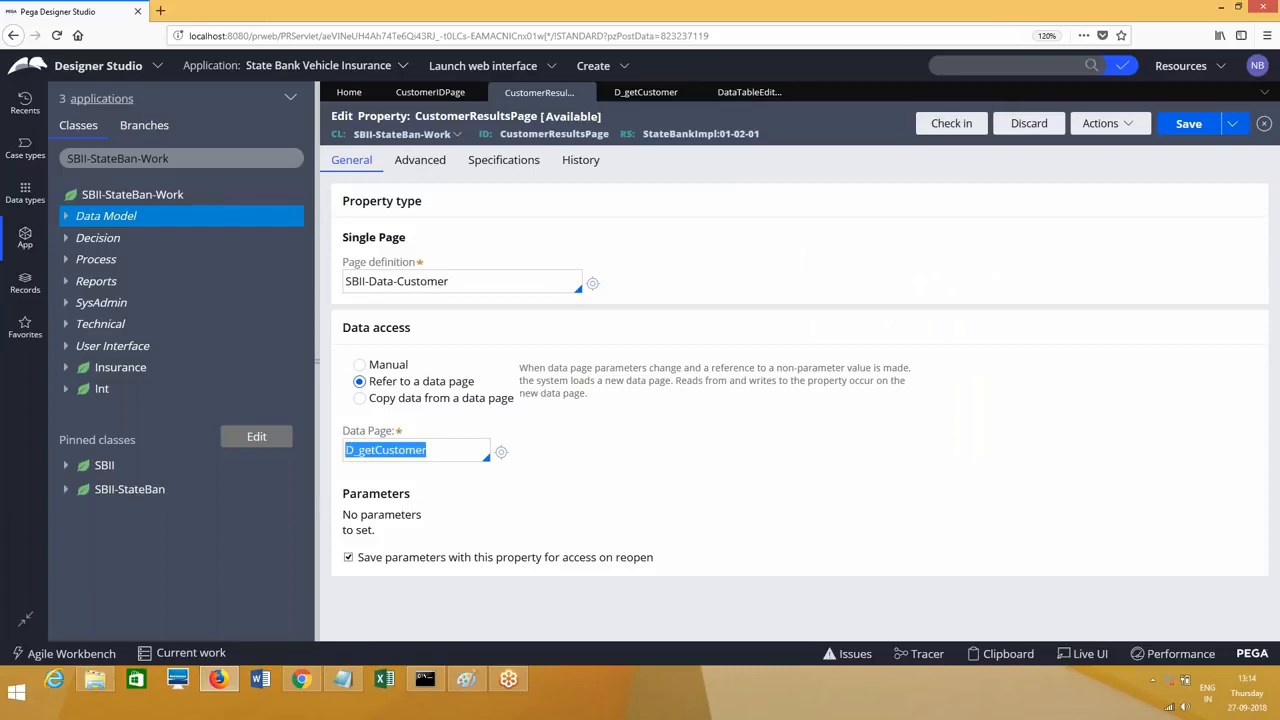
key("ctrl+x")
key("ctrl+v")
key("Tab")
key("Tab")
Step: Refresh CustomerResultsPage, choose Refer to a data page, and paste D_getCustomer as its data page
left_click(500, 453)
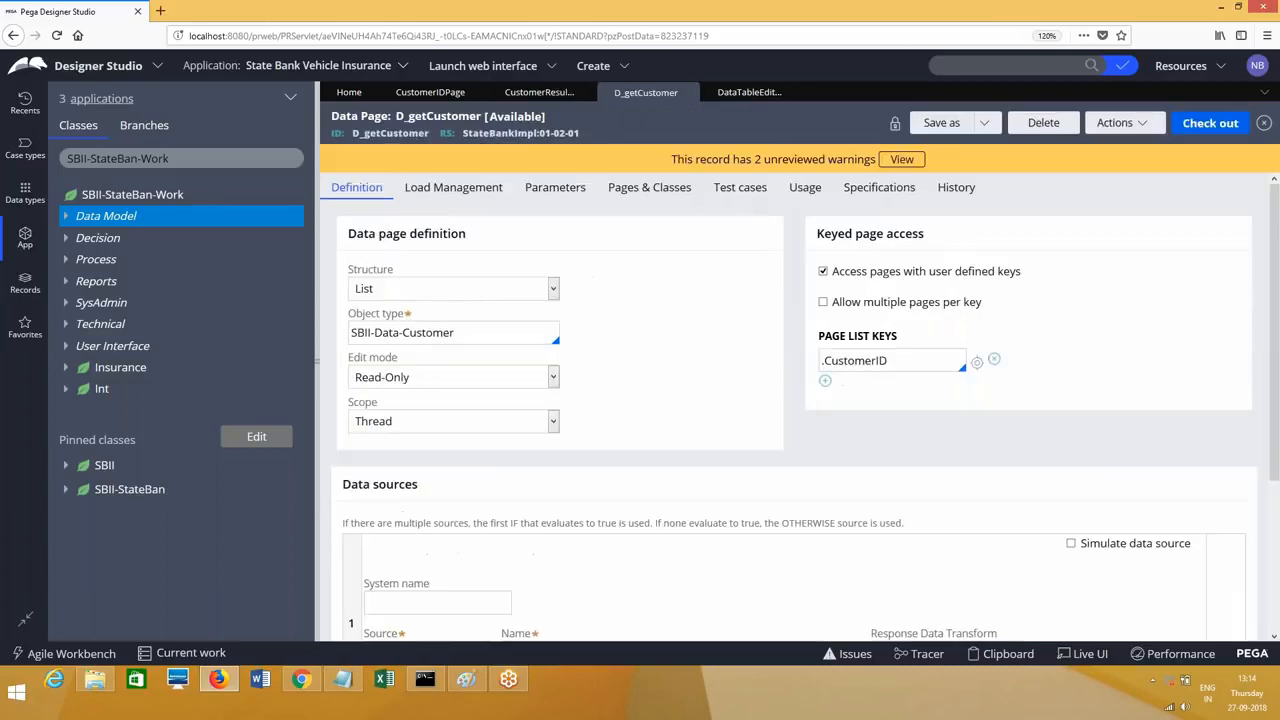
left_click(550, 97)
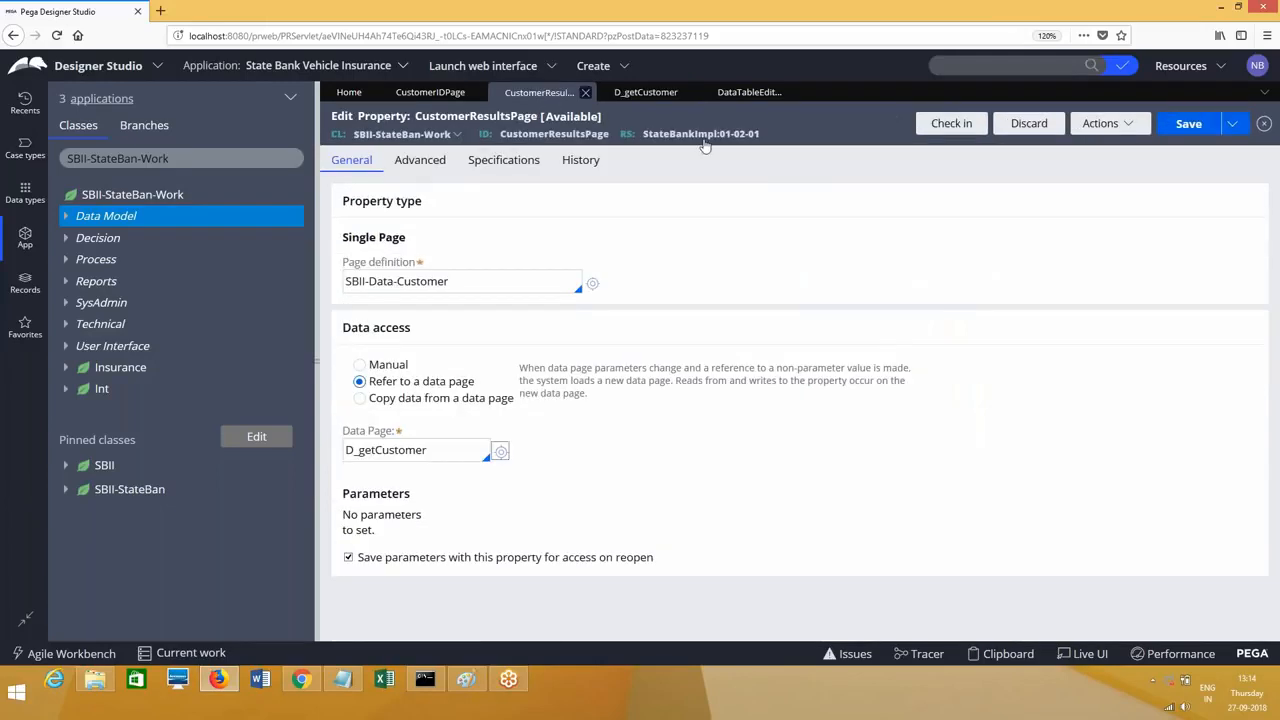
left_click(1100, 123)
left_click(1085, 161)
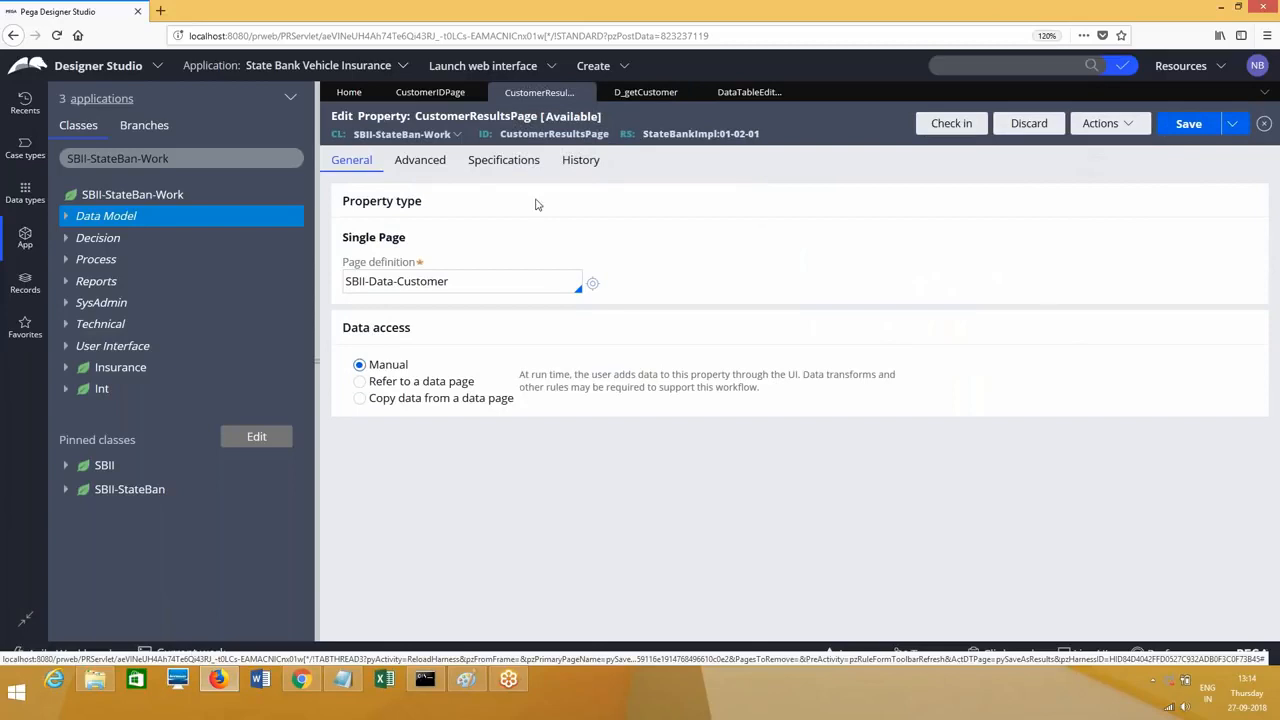
left_click(361, 382)
left_click(398, 452)
key("ctrl+v")
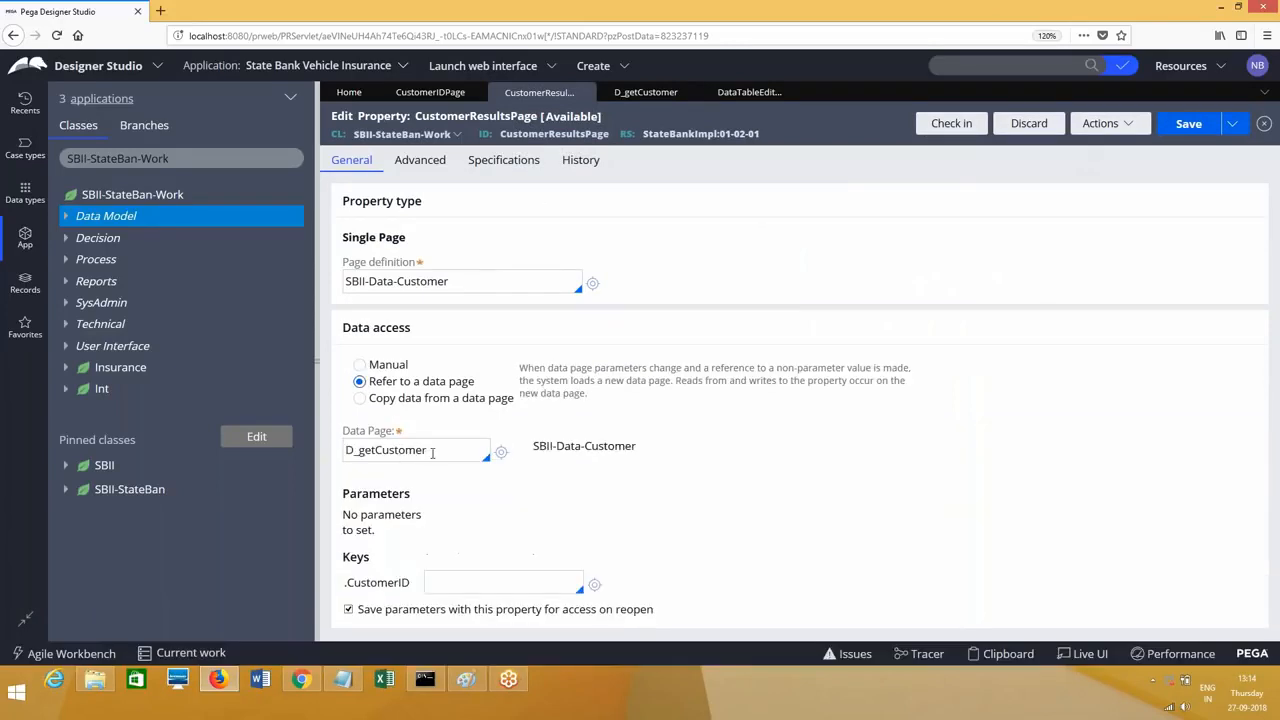
left_click(476, 580)
left_click(440, 98)
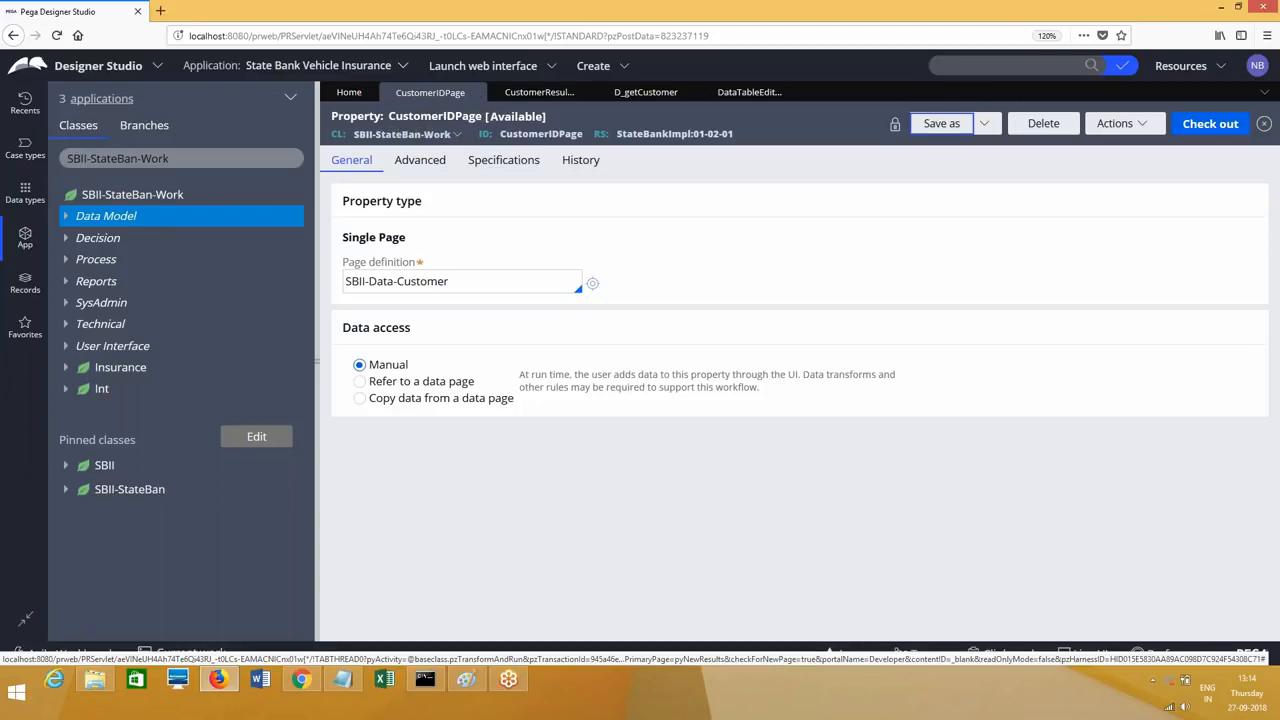
left_click(541, 92)
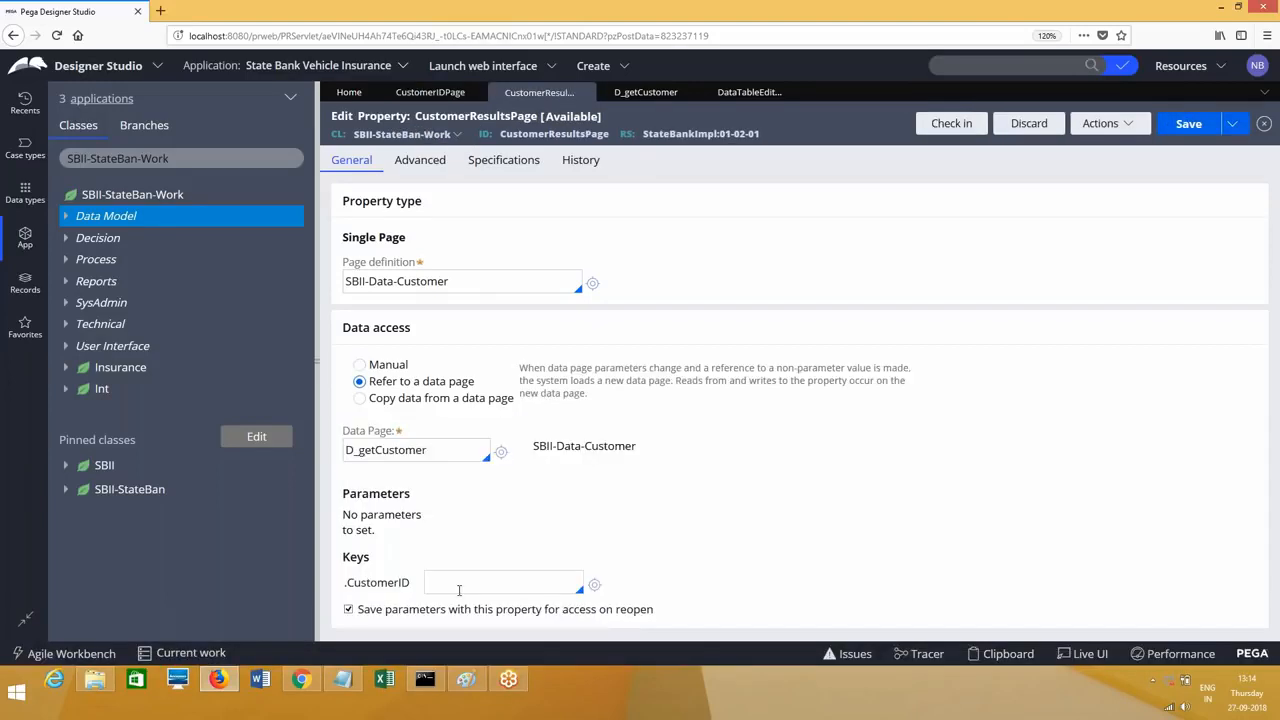
Step: Set the .CustomerID key value to .CustomerIDPage.CustomerID and save CustomerResultsPage
left_click(459, 587)
type(".cus")
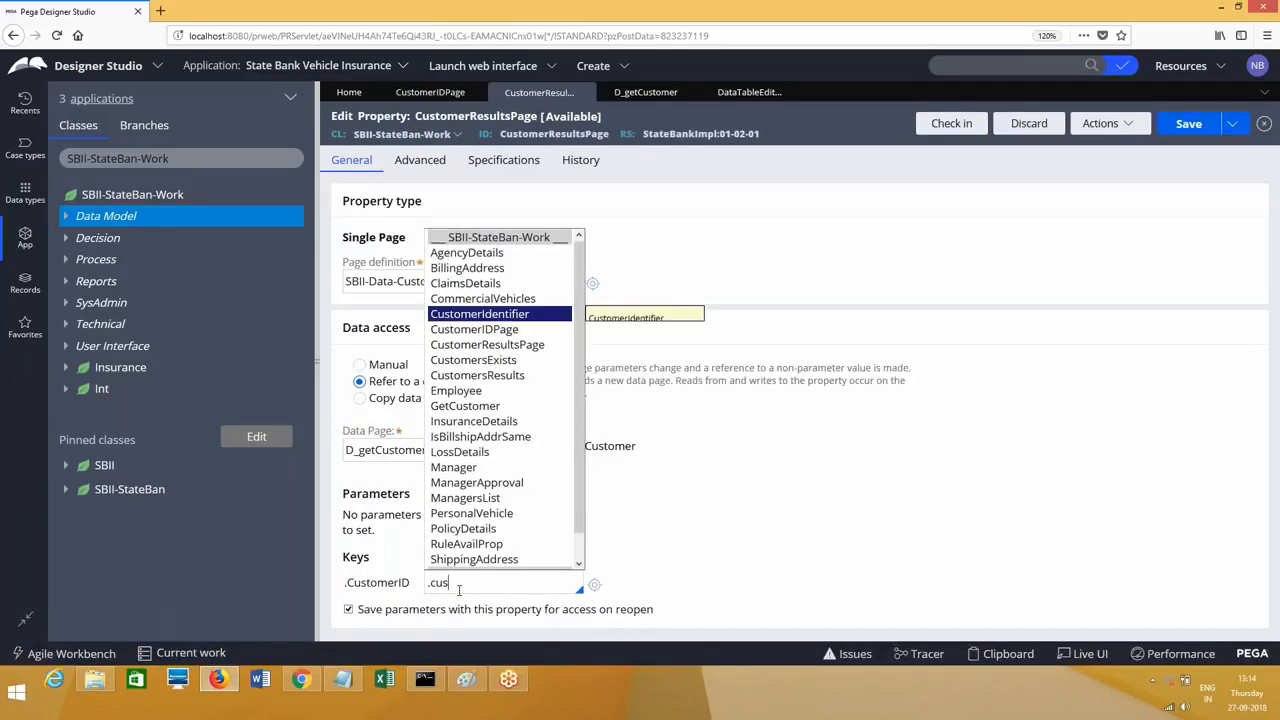
key("Down")
key("Return")
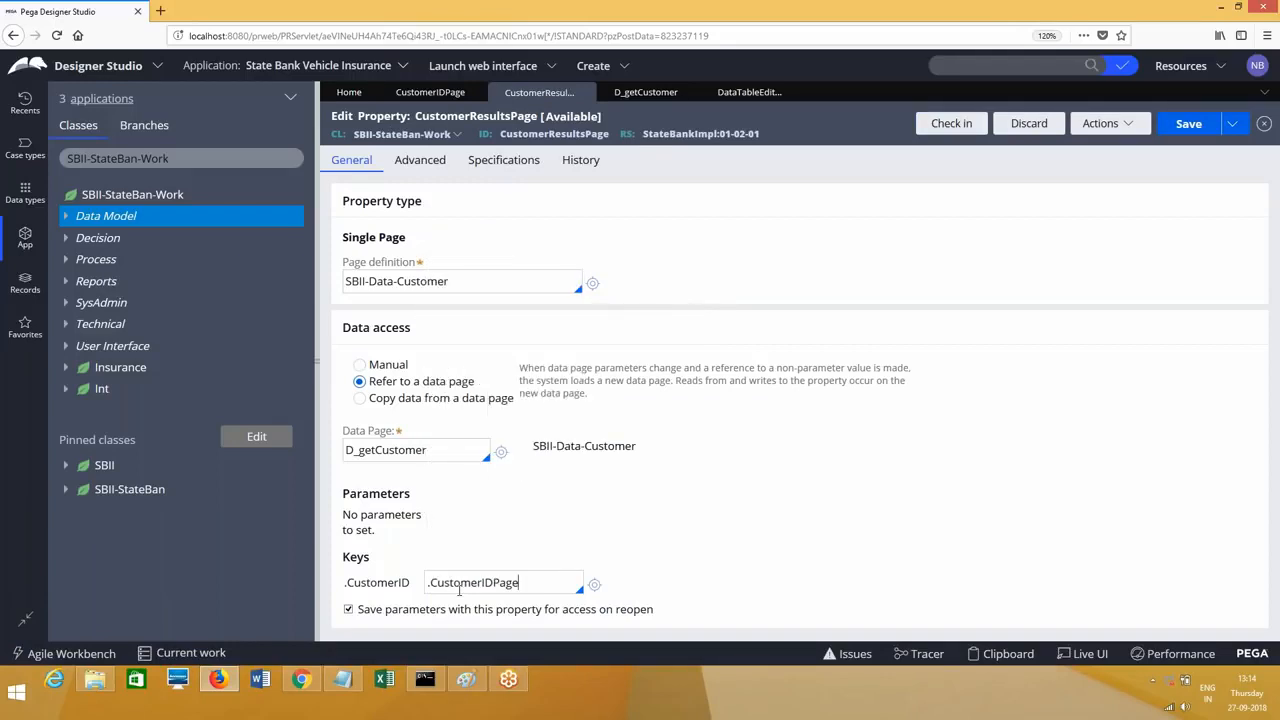
type(".cus")
key("Return")
left_click(1188, 123)
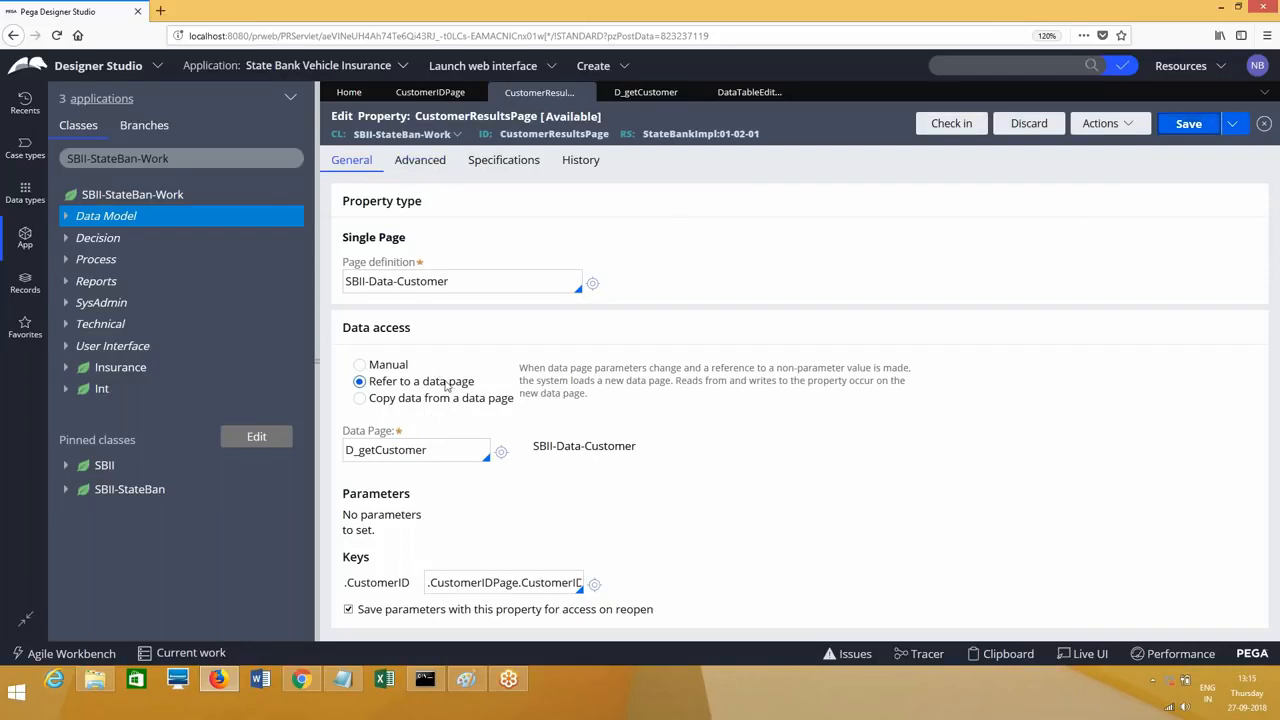
Step: Review the D_getCustomer reference and CustomerID key path against the data page record
double_click(443, 457)
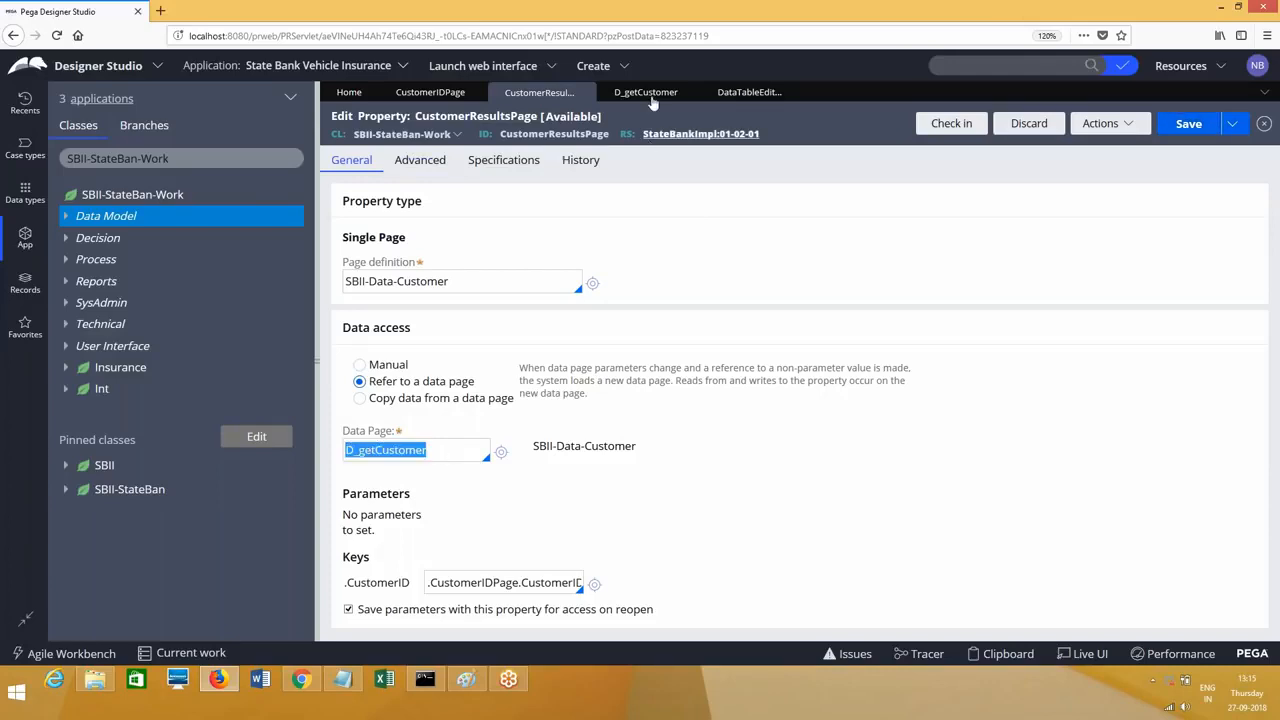
double_click(551, 582)
left_click(645, 92)
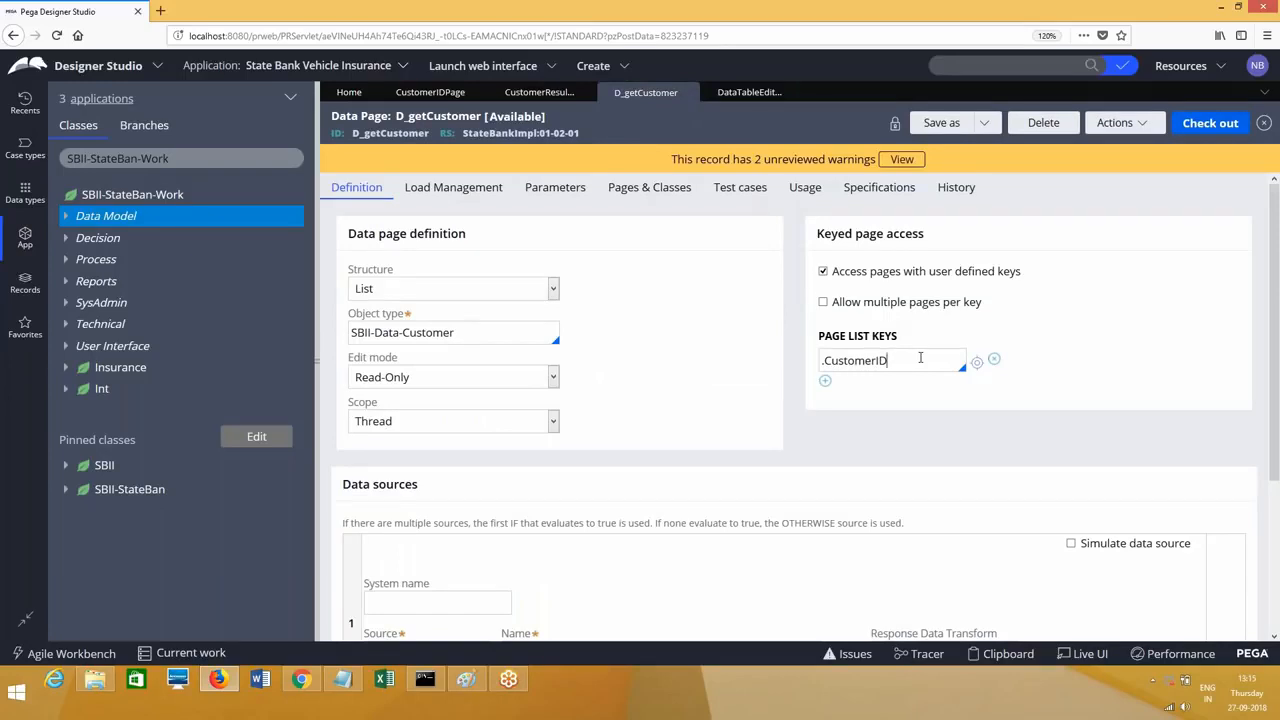
left_click(539, 92)
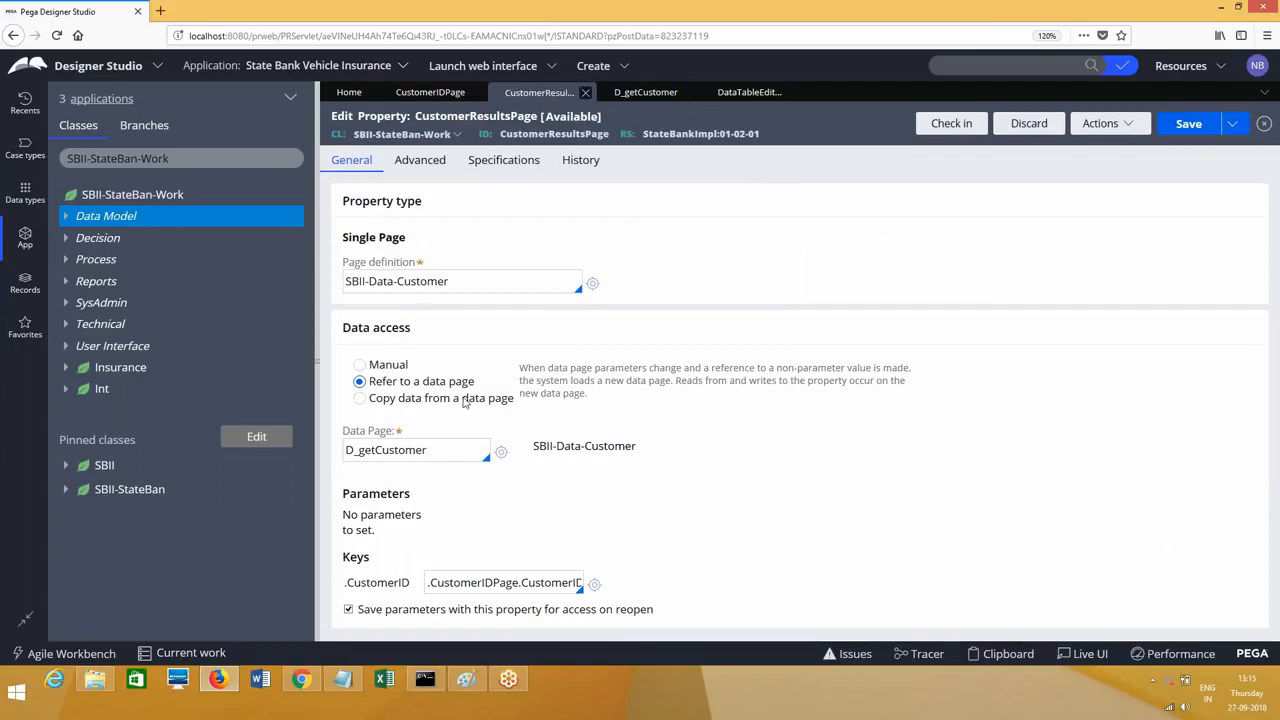
Step: Create a section labelled CustomerInputSec under User Interface and open it for editing
right_click(103, 350)
mouse_move(100, 366)
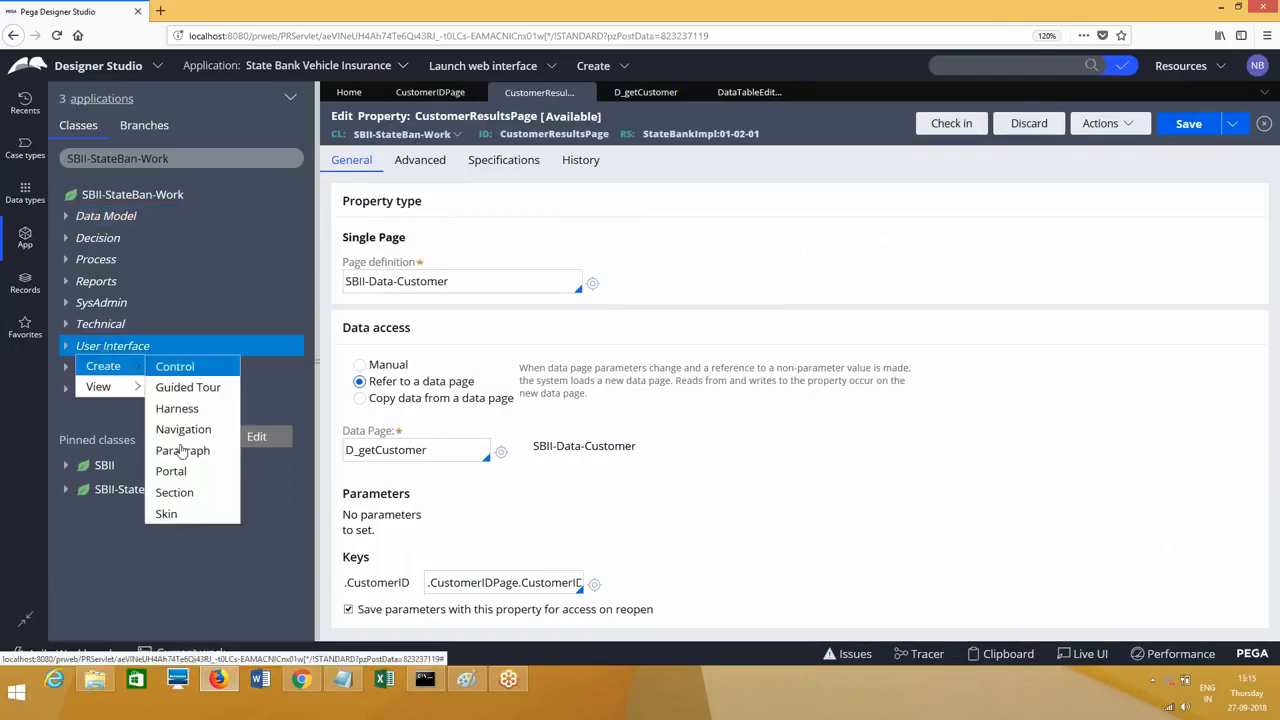
left_click(175, 493)
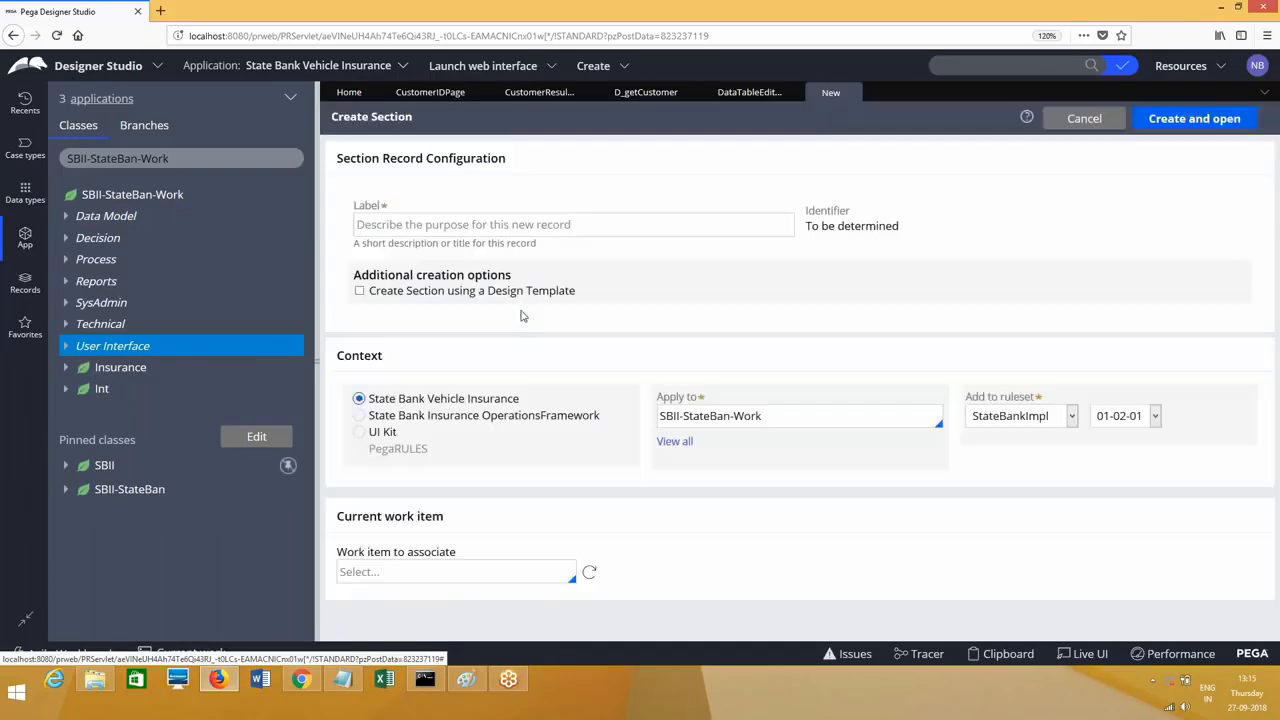
left_click(452, 225)
type("Customer")
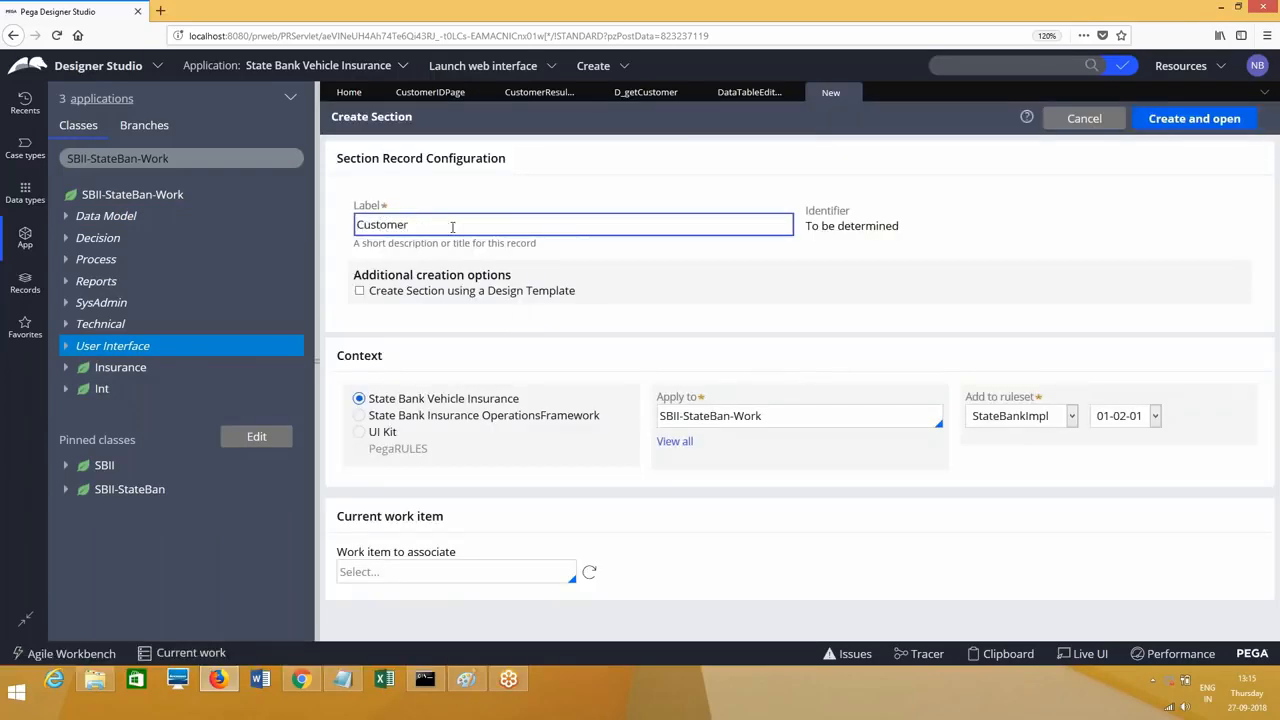
type("InputSe")
key("Tab")
left_click(452, 226)
type("c")
key("Tab")
left_click(1194, 118)
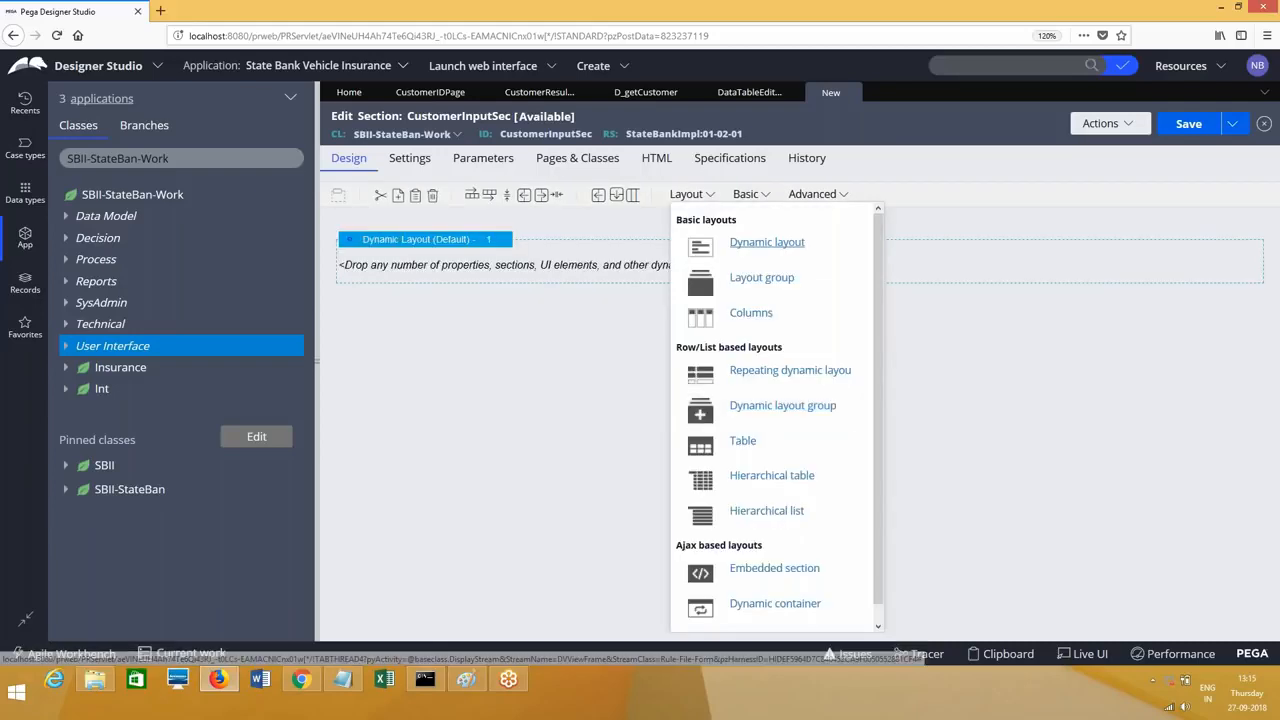
Step: Drop a Text Input into the empty dynamic layout and bind it to .CustomerIDPage.CustomerID
left_click(745, 194)
left_click_drag(762, 576, 557, 277)
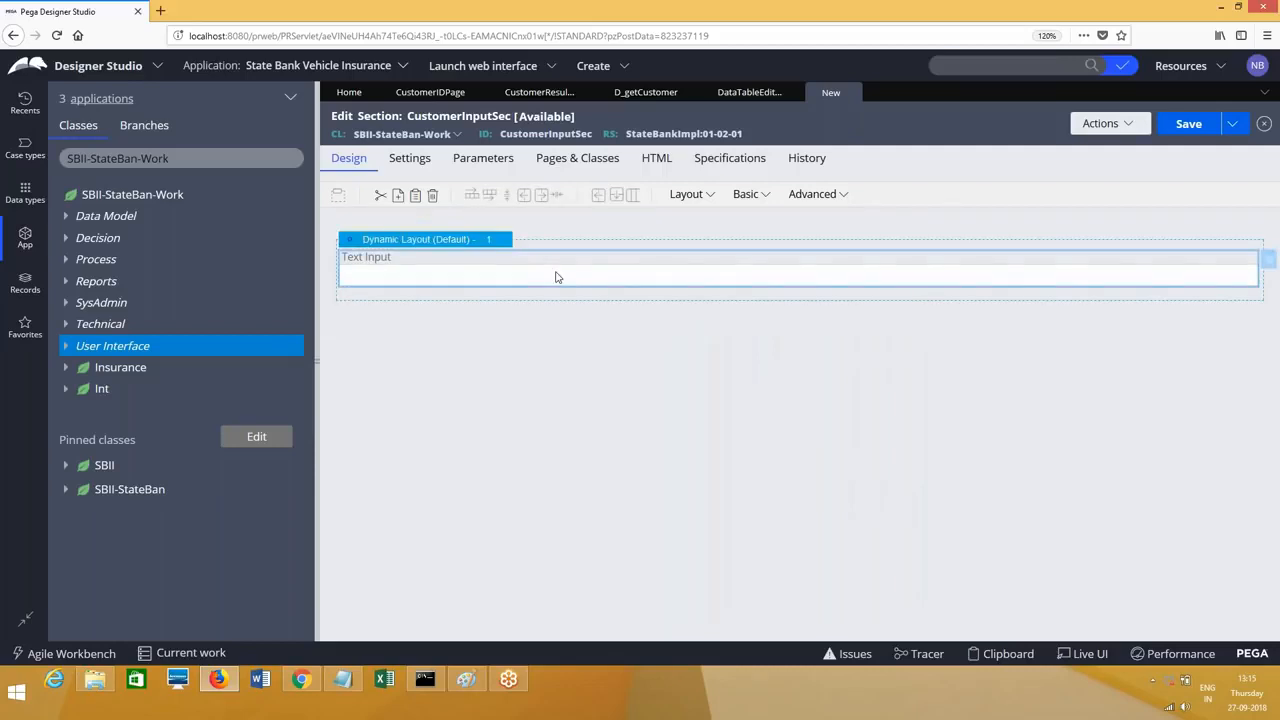
double_click(557, 277)
left_click(738, 221)
type(".customer")
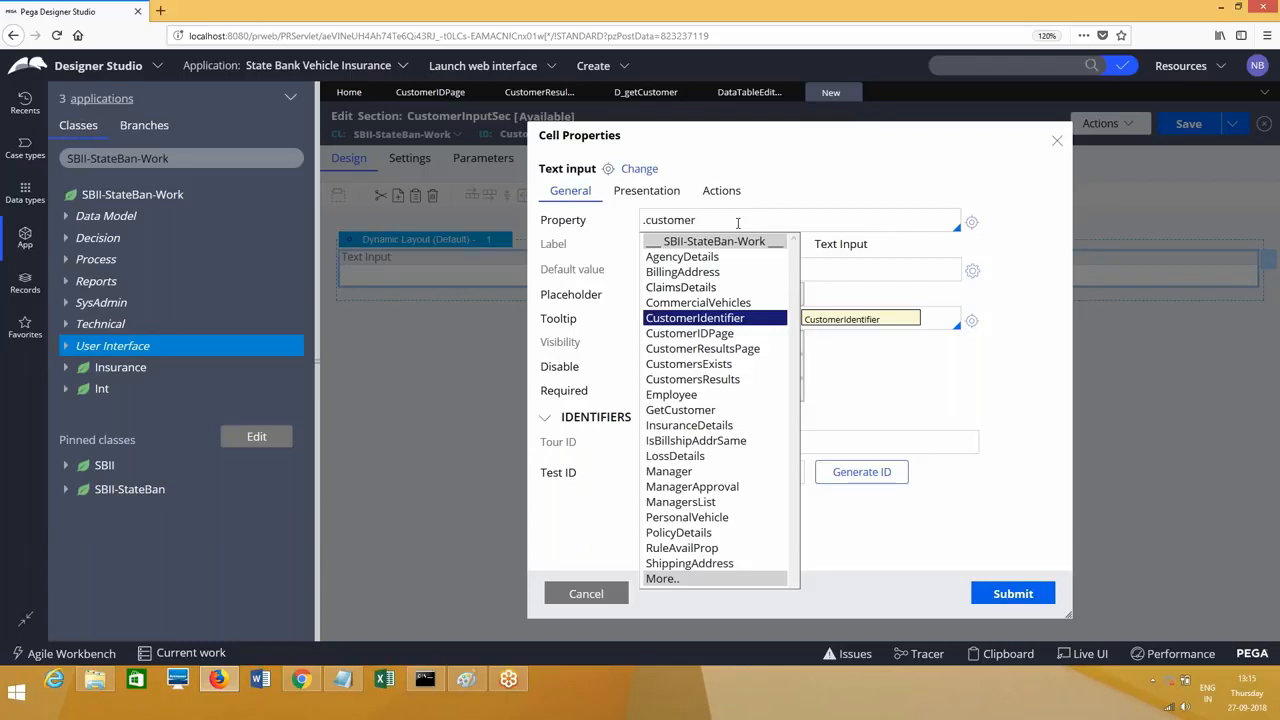
key("Down")
key("Return")
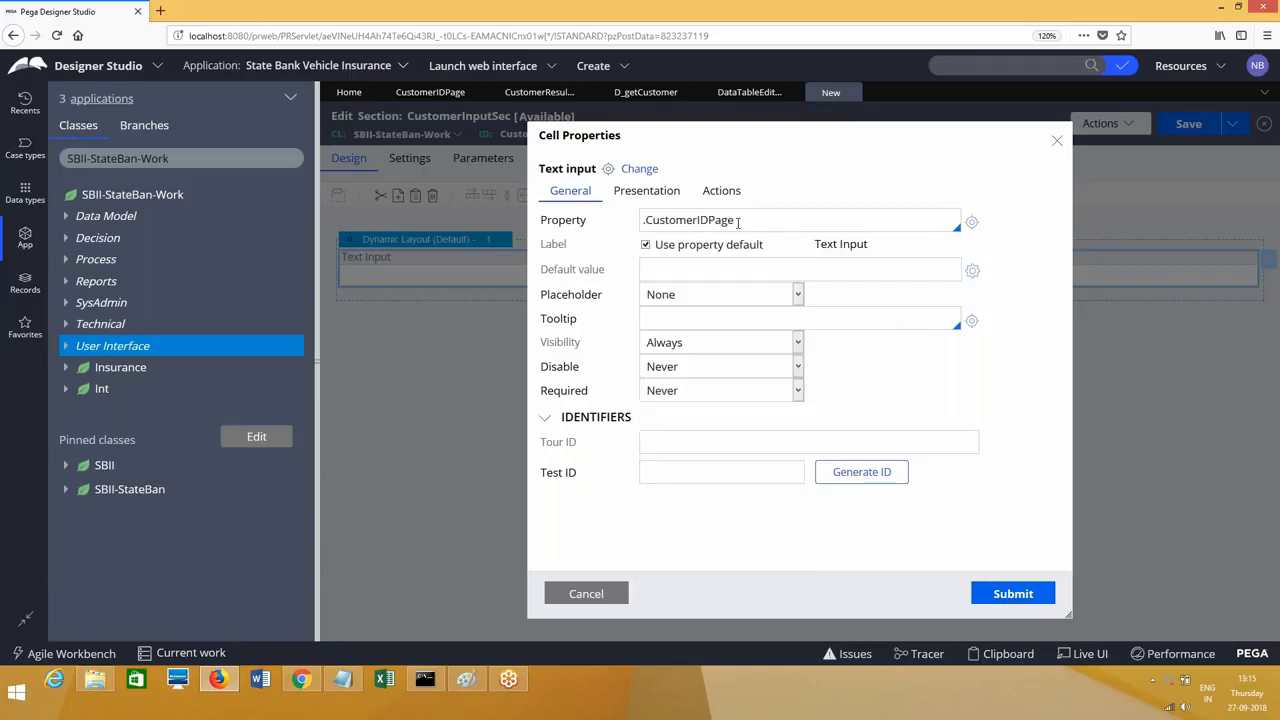
type(".cu")
key("Return")
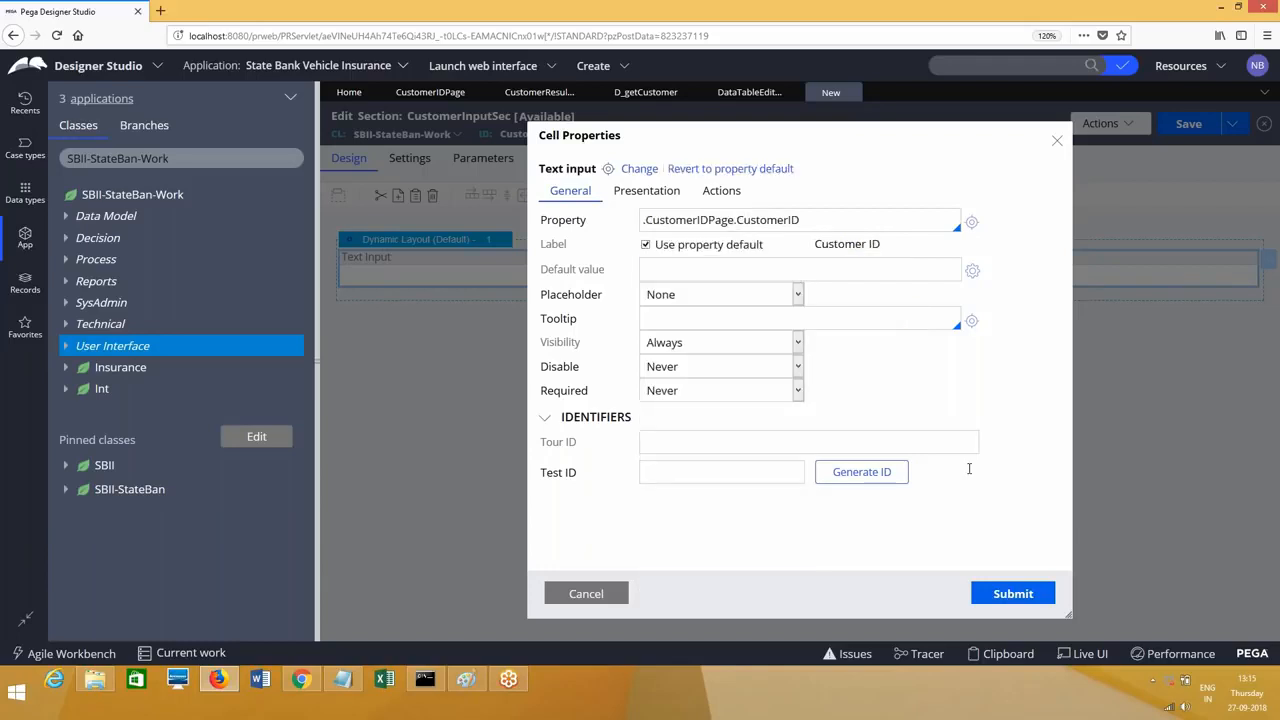
left_click(1008, 594)
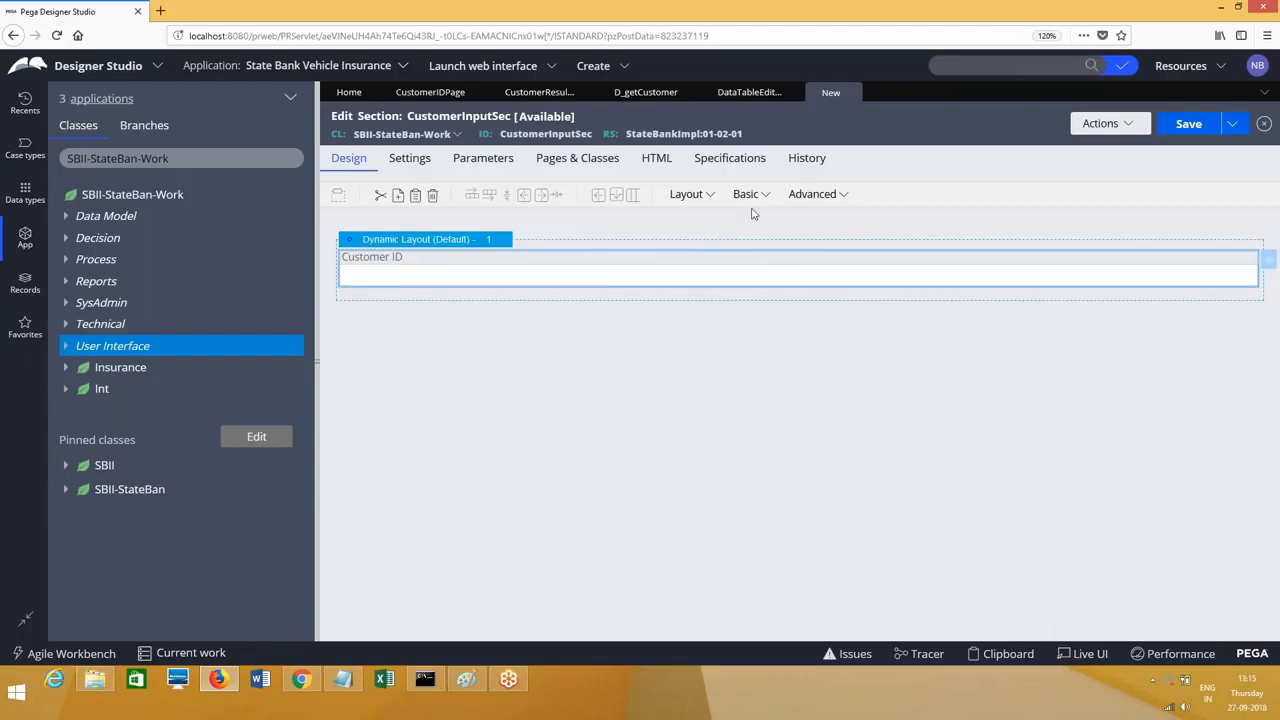
left_click(748, 195)
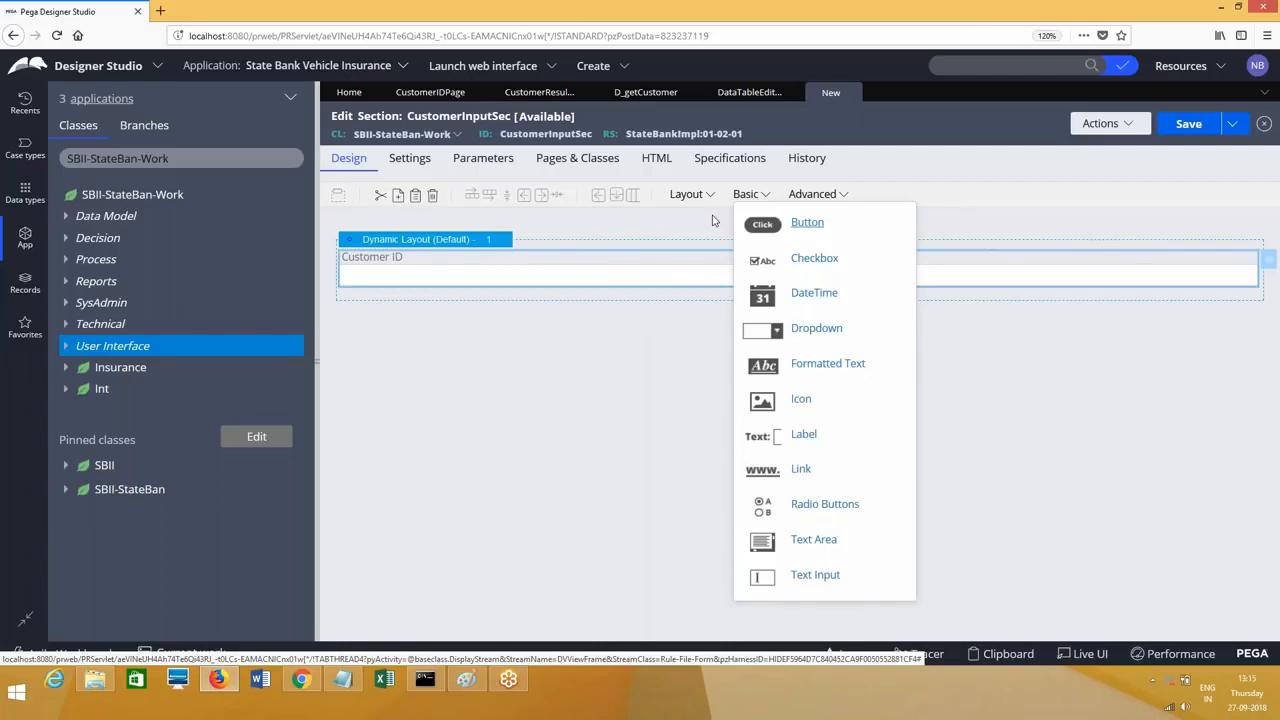
Step: Add a button below Customer ID with a Click event that refreshes the section
left_click(790, 223)
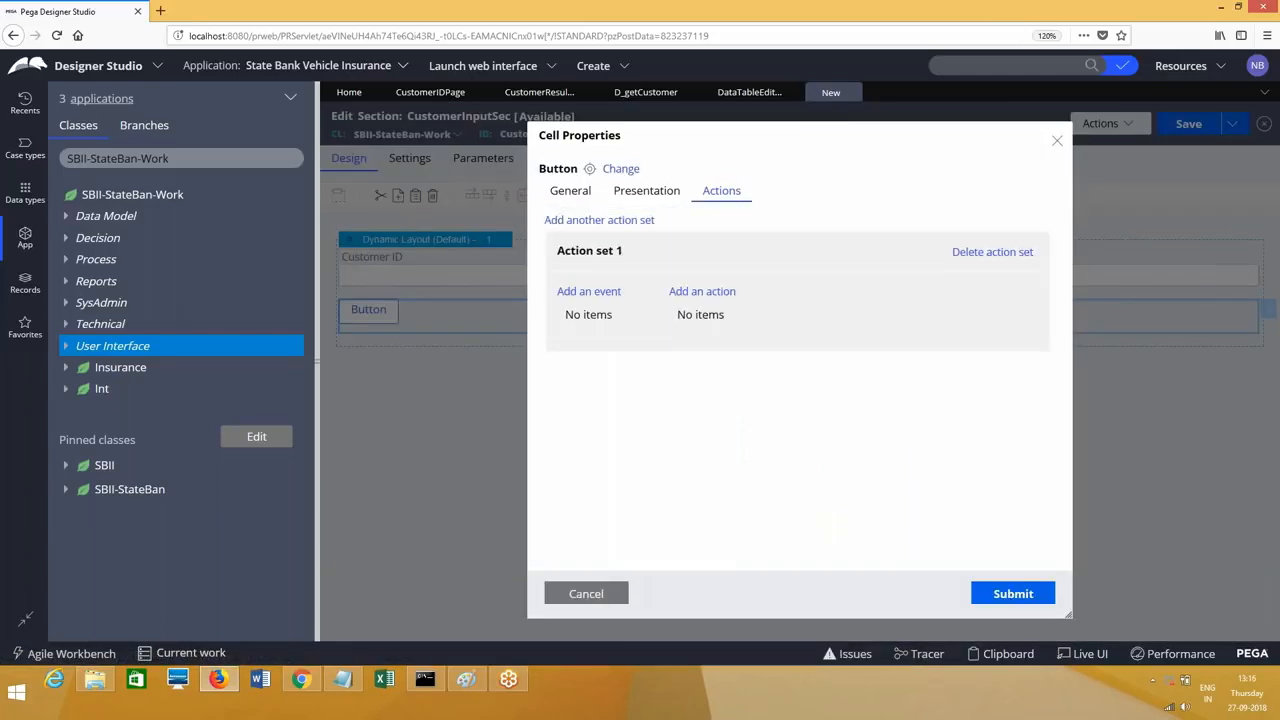
left_click(600, 291)
left_click(570, 326)
left_click(695, 292)
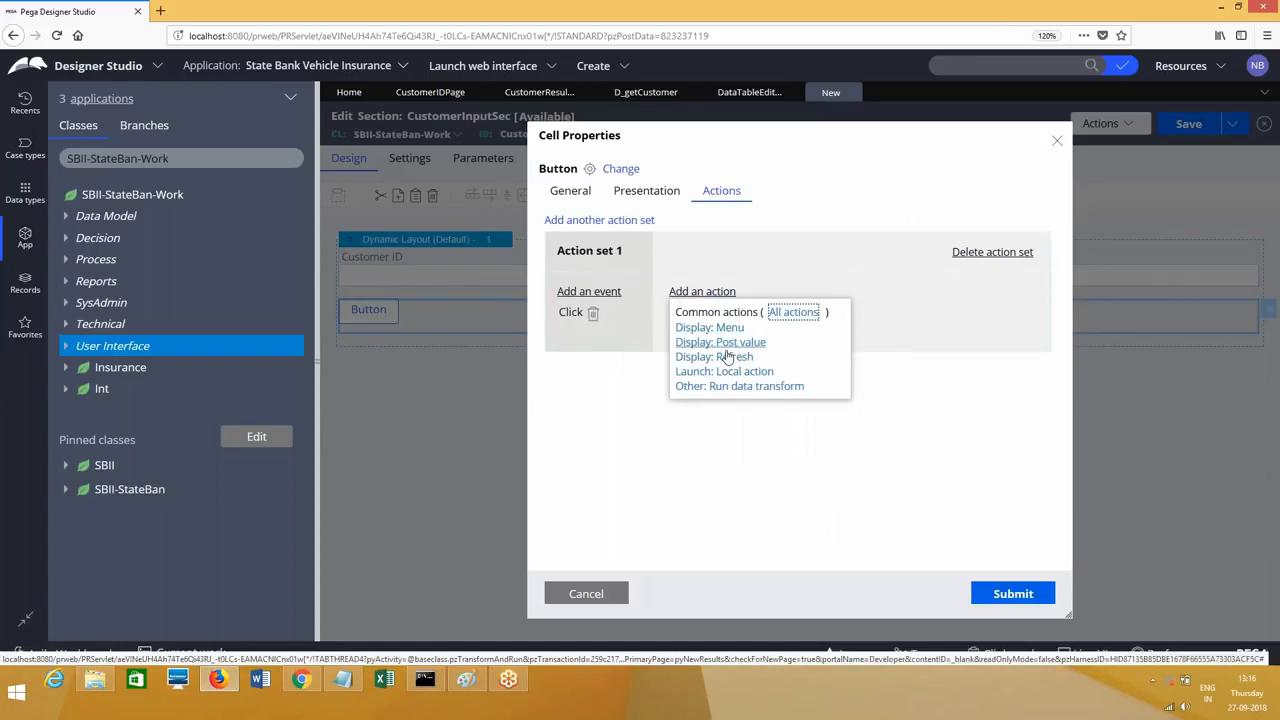
left_click(727, 357)
Step: Caption the button 'Search', give it the Strong format, and submit
left_click(1008, 593)
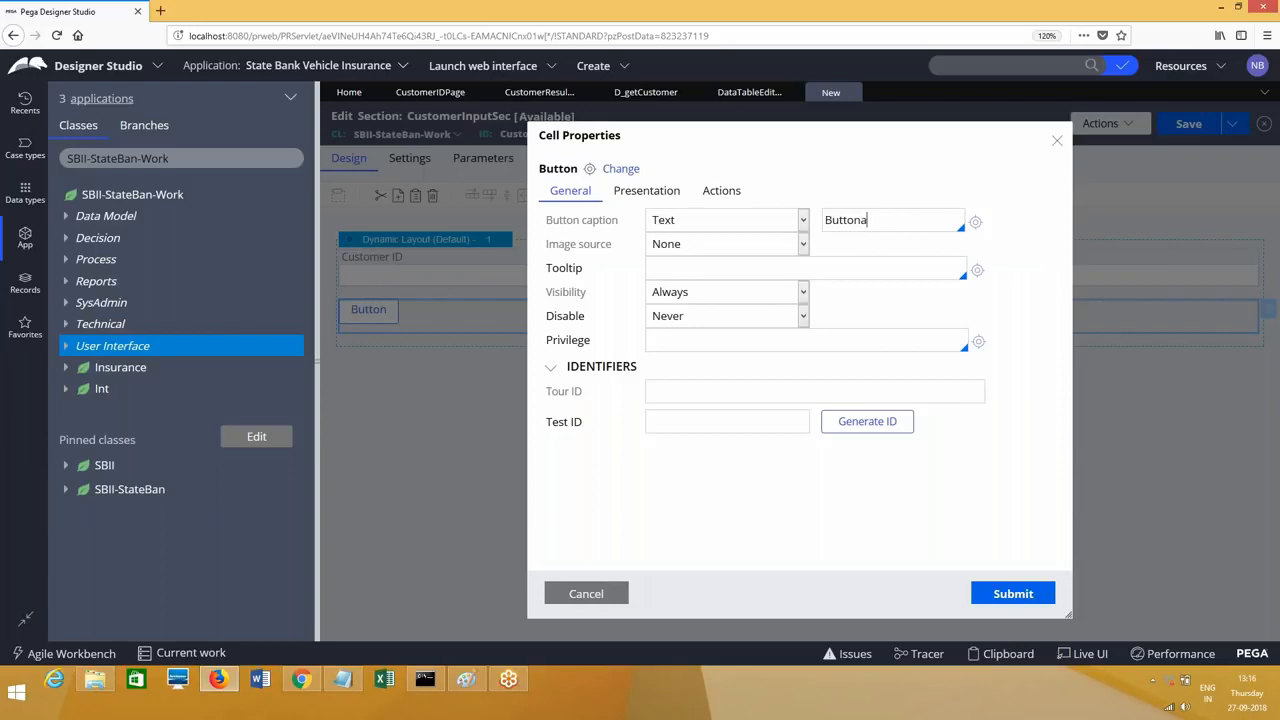
key("ctrl+a")
type("Search")
left_click(646, 190)
left_click(700, 220)
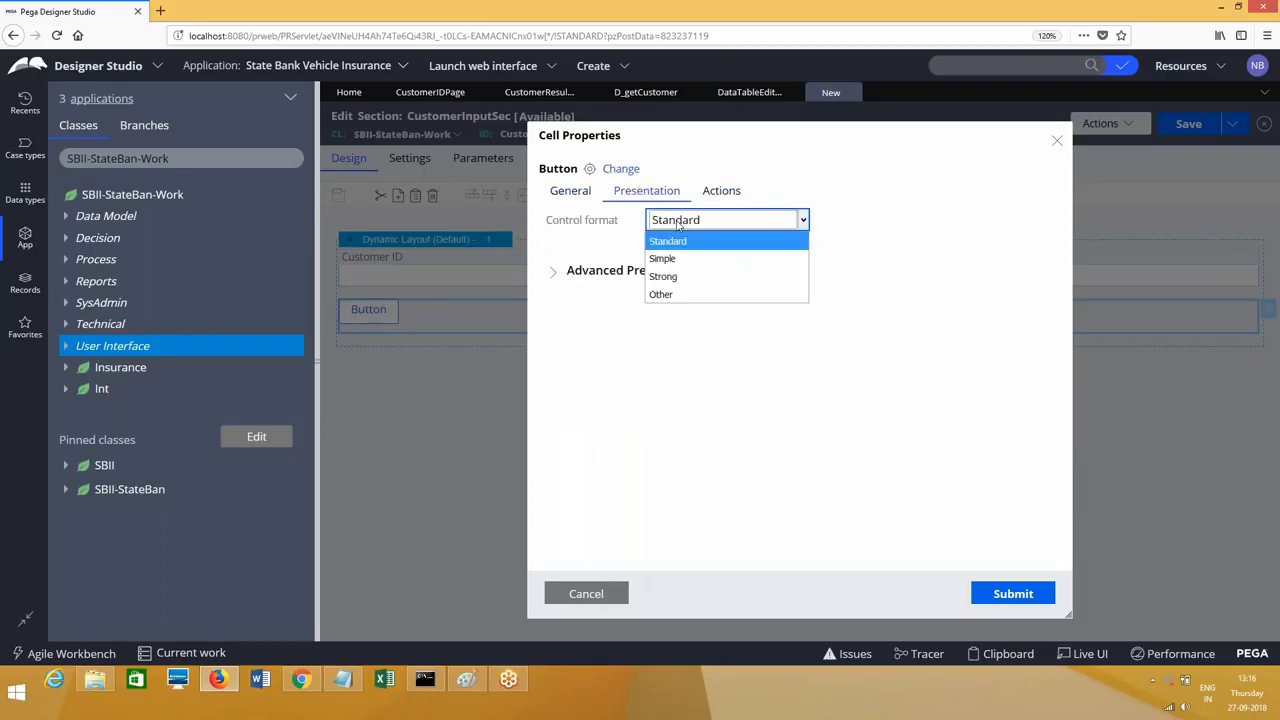
left_click(693, 277)
left_click(1006, 593)
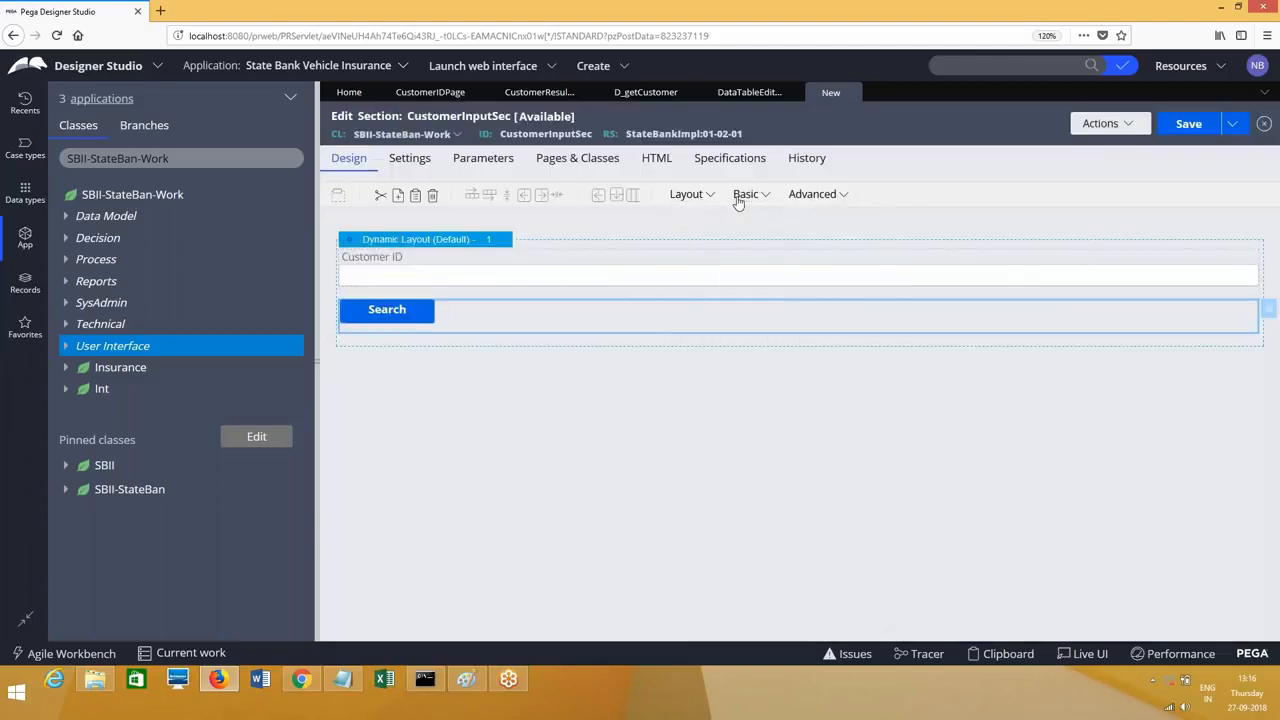
mouse_move(740, 197)
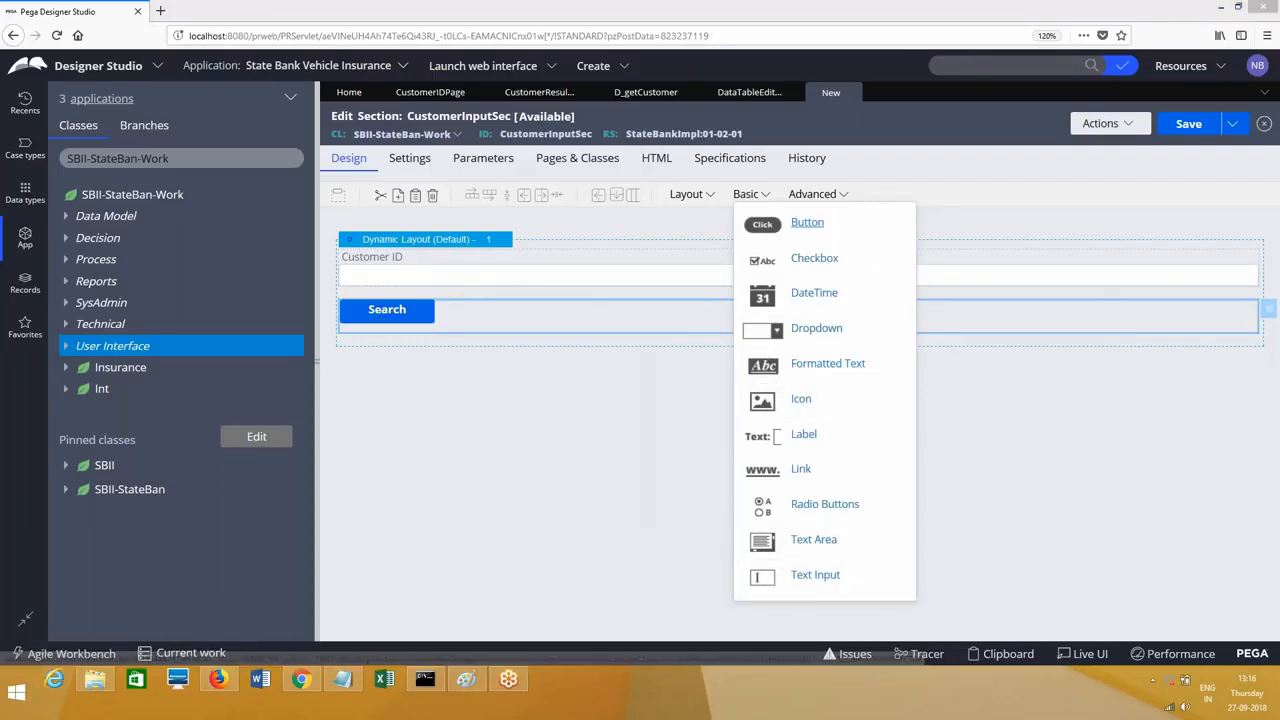
Step: Add a text input below Search and paste copies of it to make six fields
left_click_drag(815, 574, 480, 358)
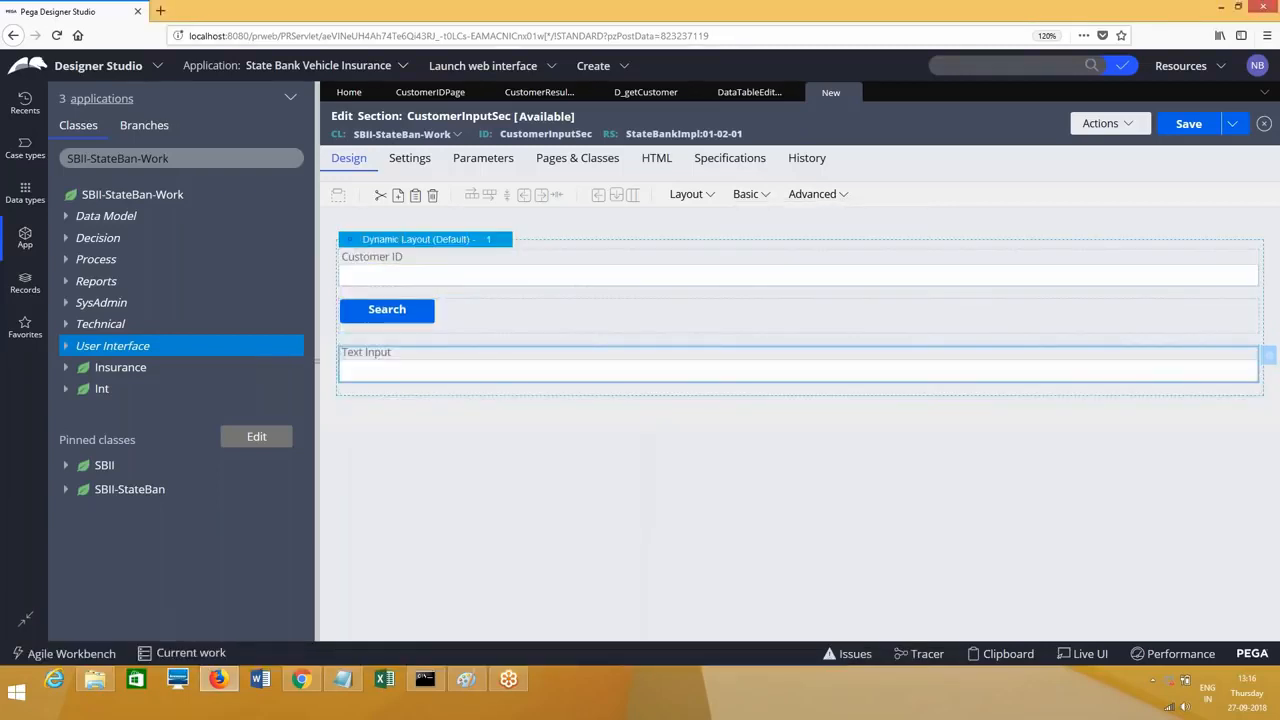
right_click(480, 357)
left_click(503, 384)
right_click(481, 367)
left_click(508, 414)
right_click(443, 365)
left_click(463, 411)
right_click(422, 384)
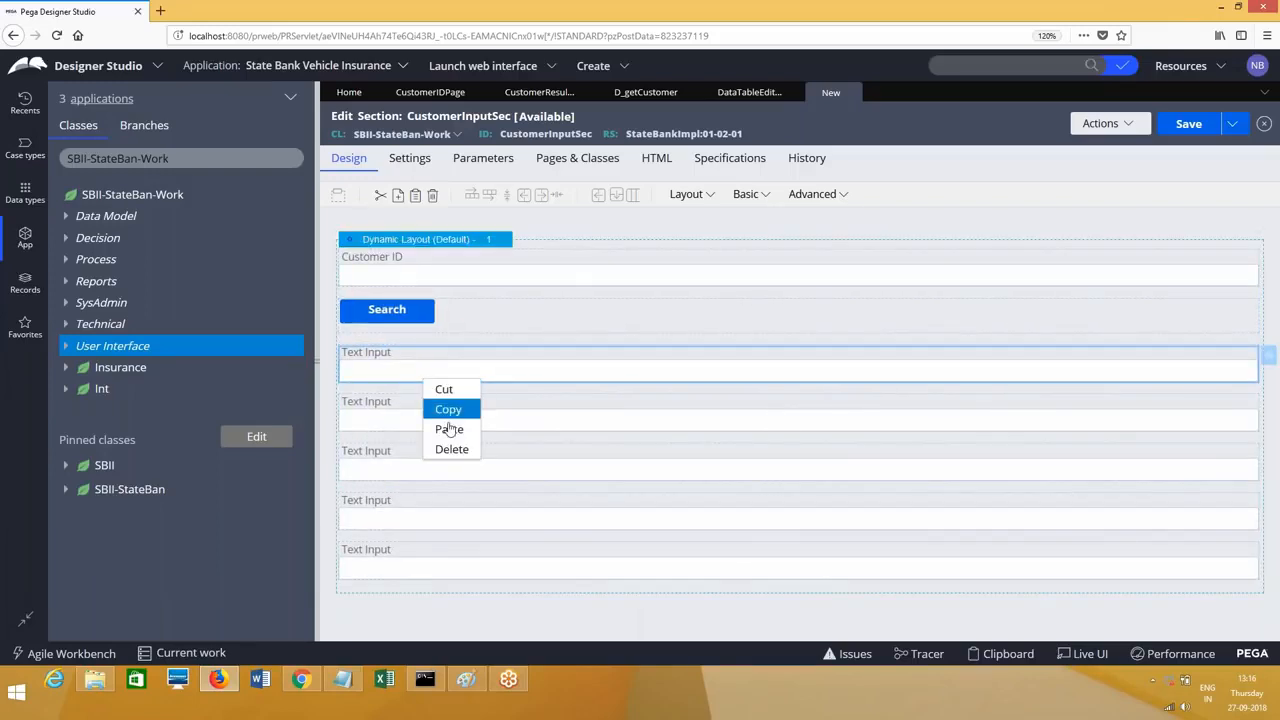
left_click(448, 426)
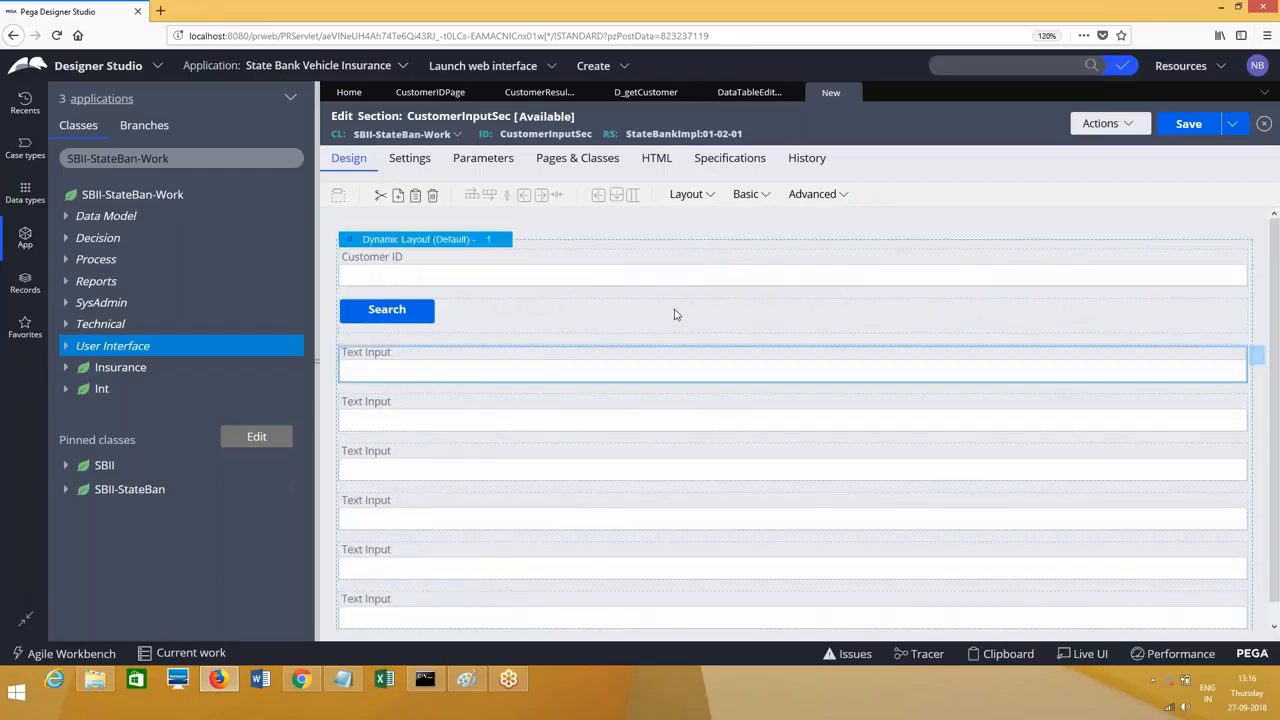
Step: Bind the first field to .CustomerResultsPage.FirstName and make it always read-only
type(".Cust")
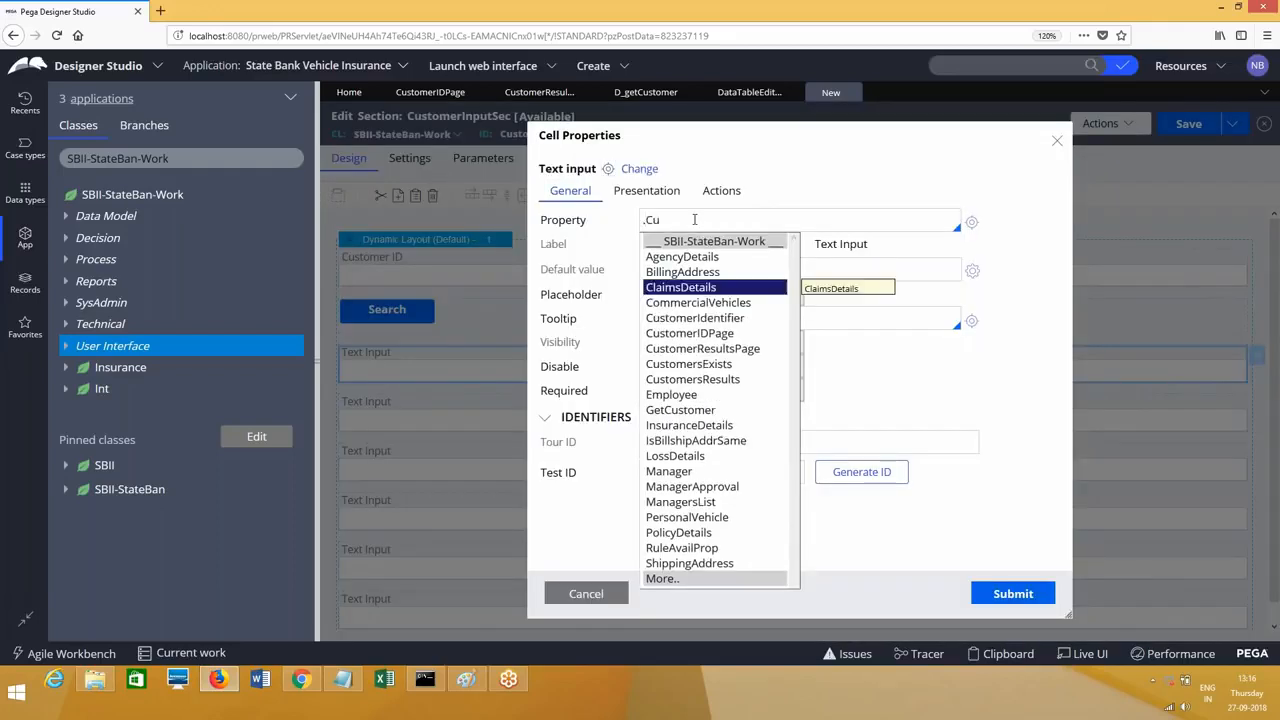
key("Down")
key("Down")
key("Return")
type(".Fir")
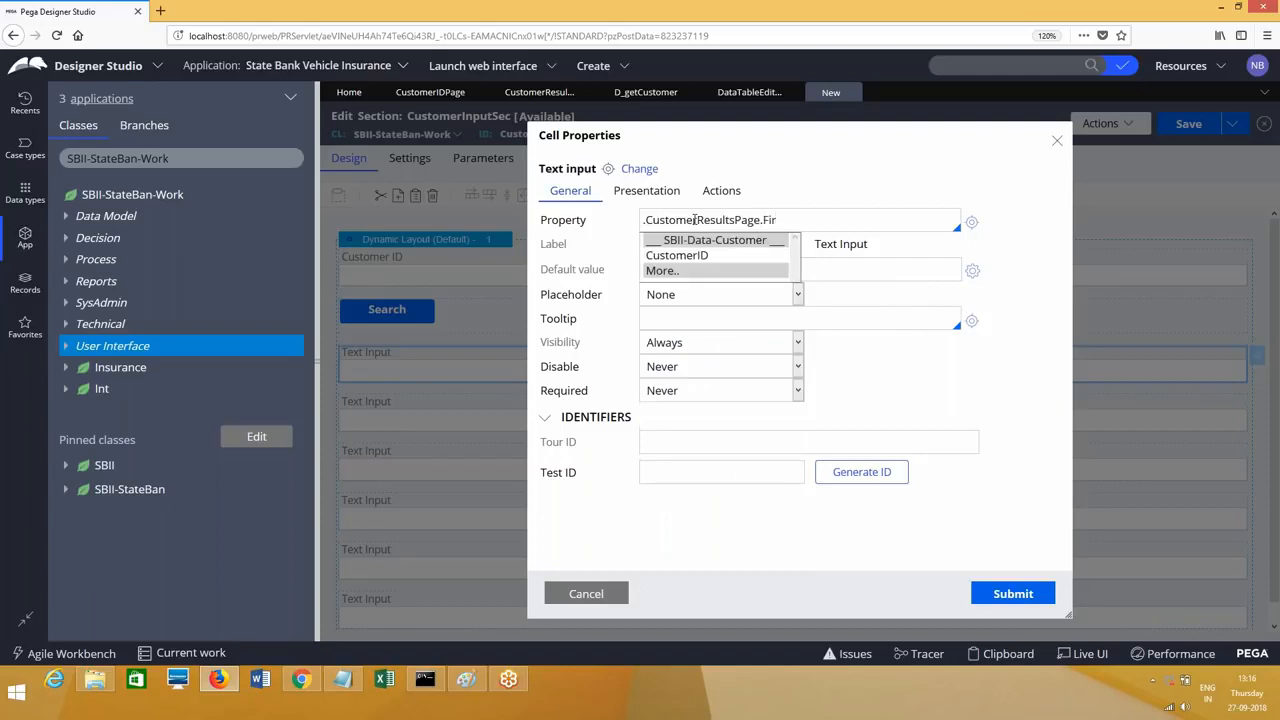
left_click(707, 270)
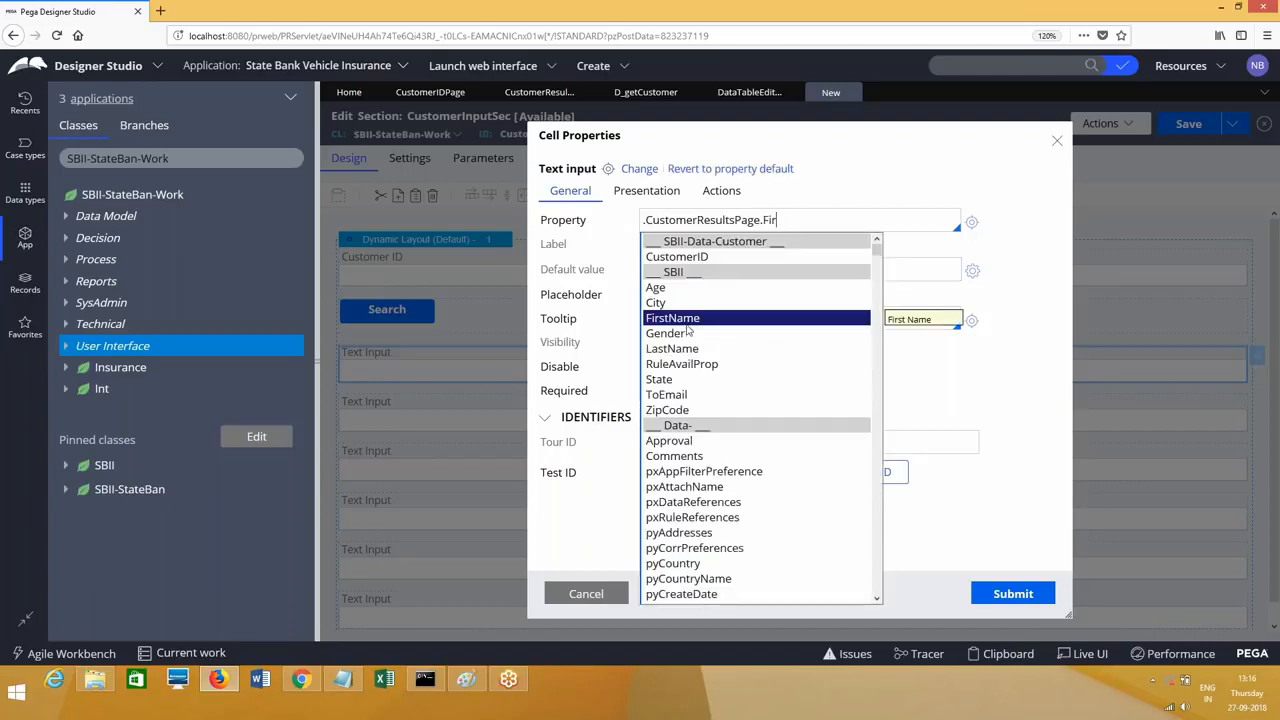
left_click(690, 319)
left_click_drag(764, 222, 572, 238)
key("ctrl+c")
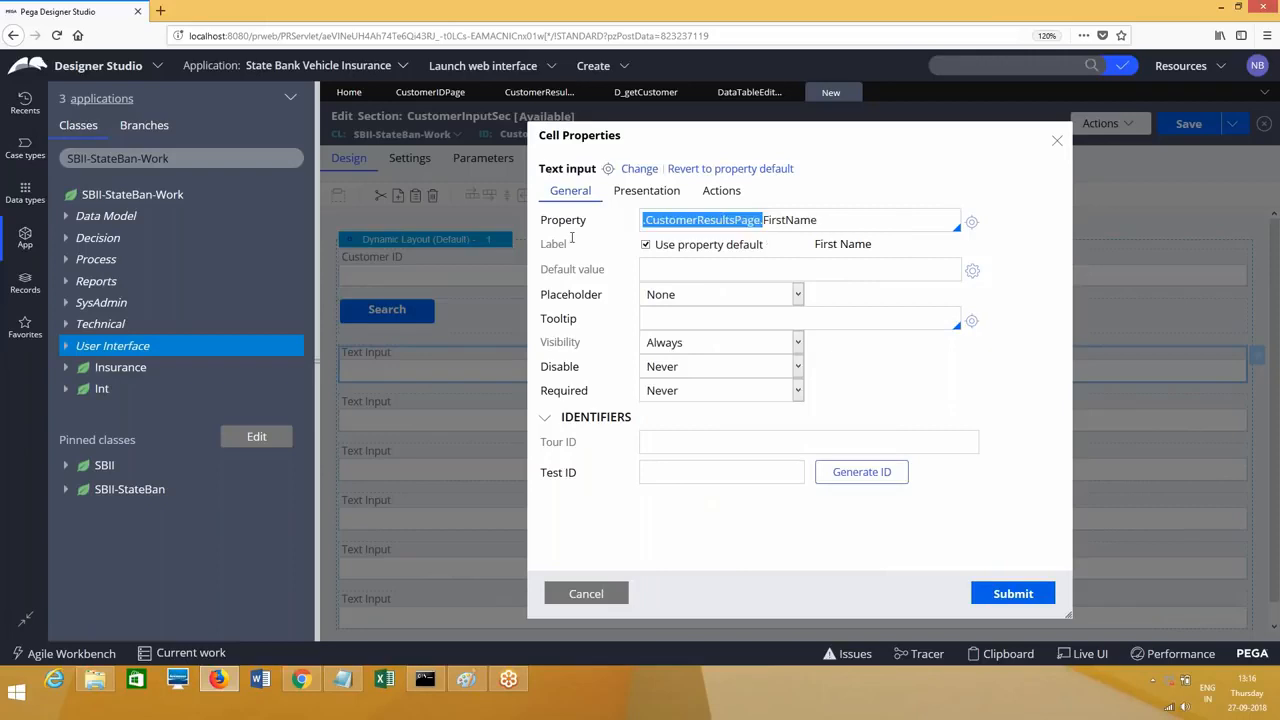
left_click(646, 190)
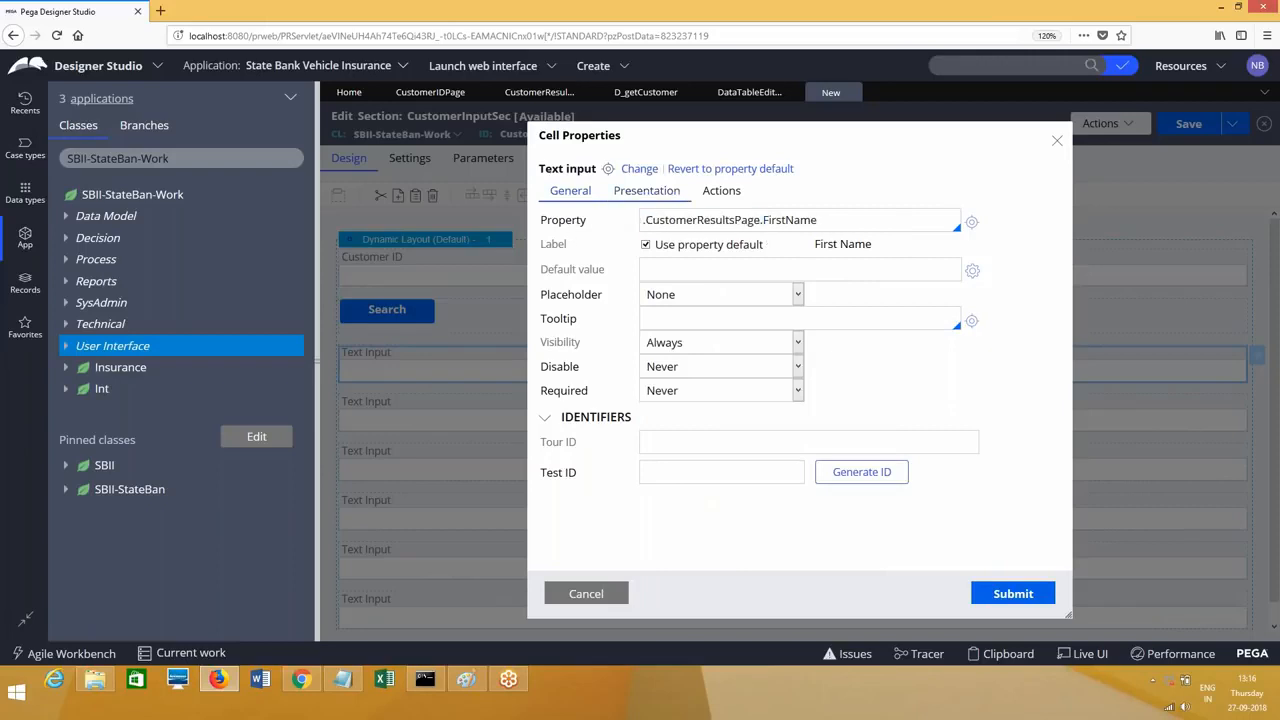
left_click(703, 221)
left_click(690, 256)
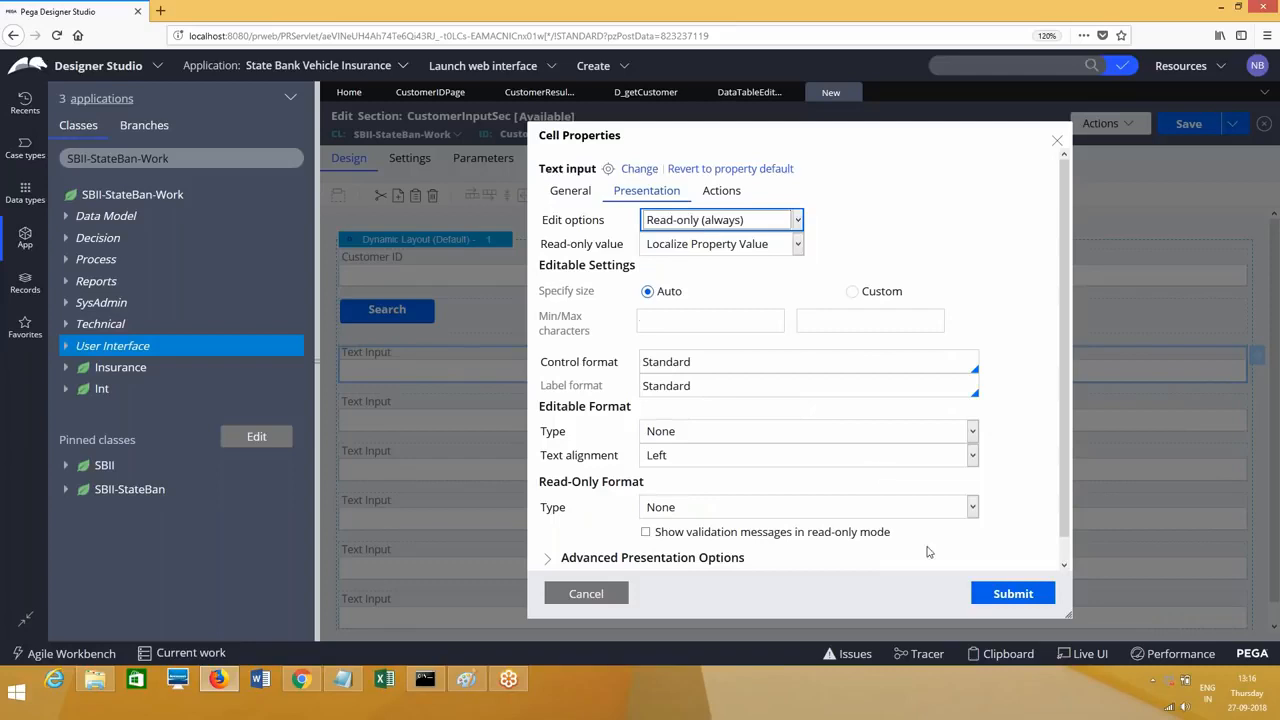
left_click(1013, 594)
Step: Bind the next field to .CustomerResultsPage.LastName, always read-only
double_click(480, 424)
right_click(724, 221)
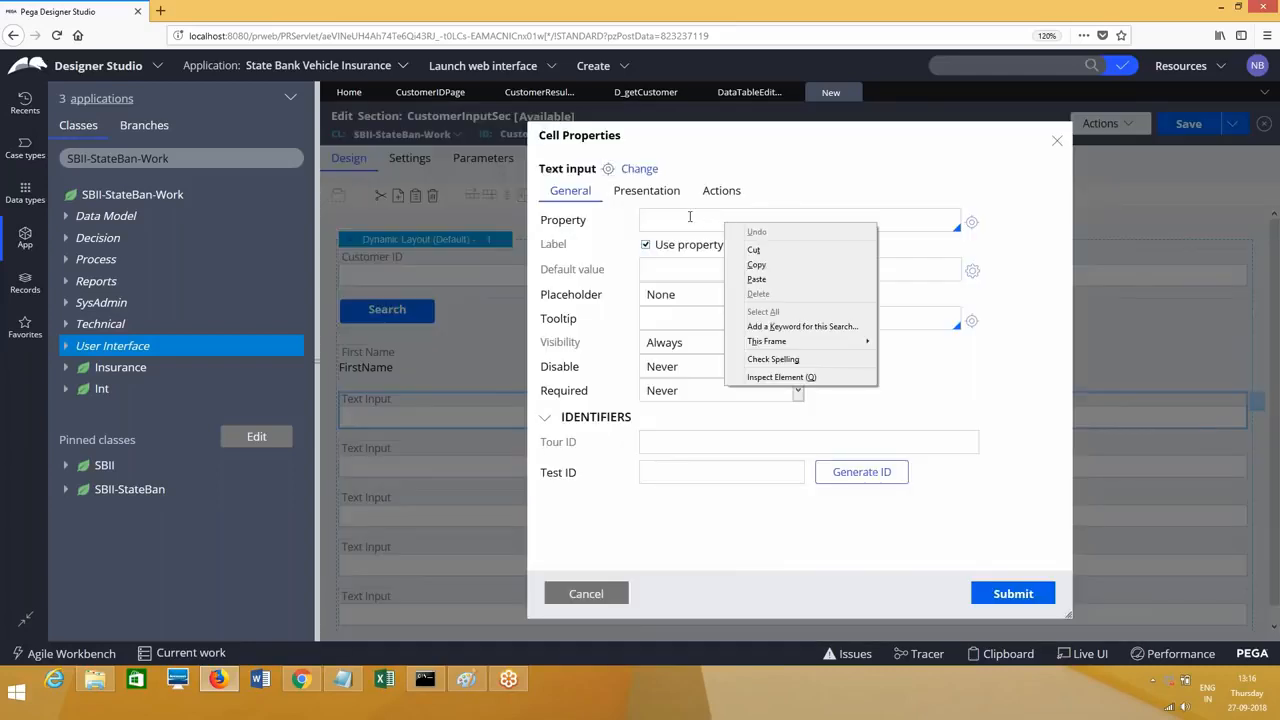
key("p")
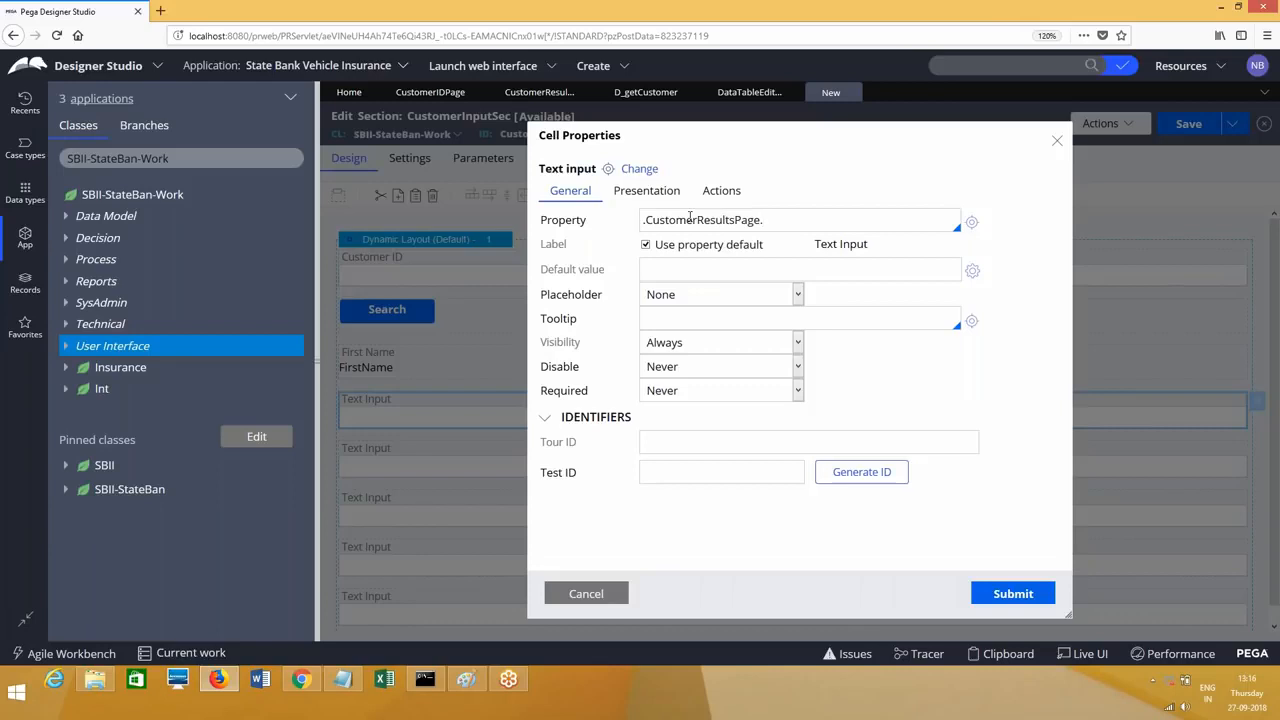
type("LastName")
left_click(668, 197)
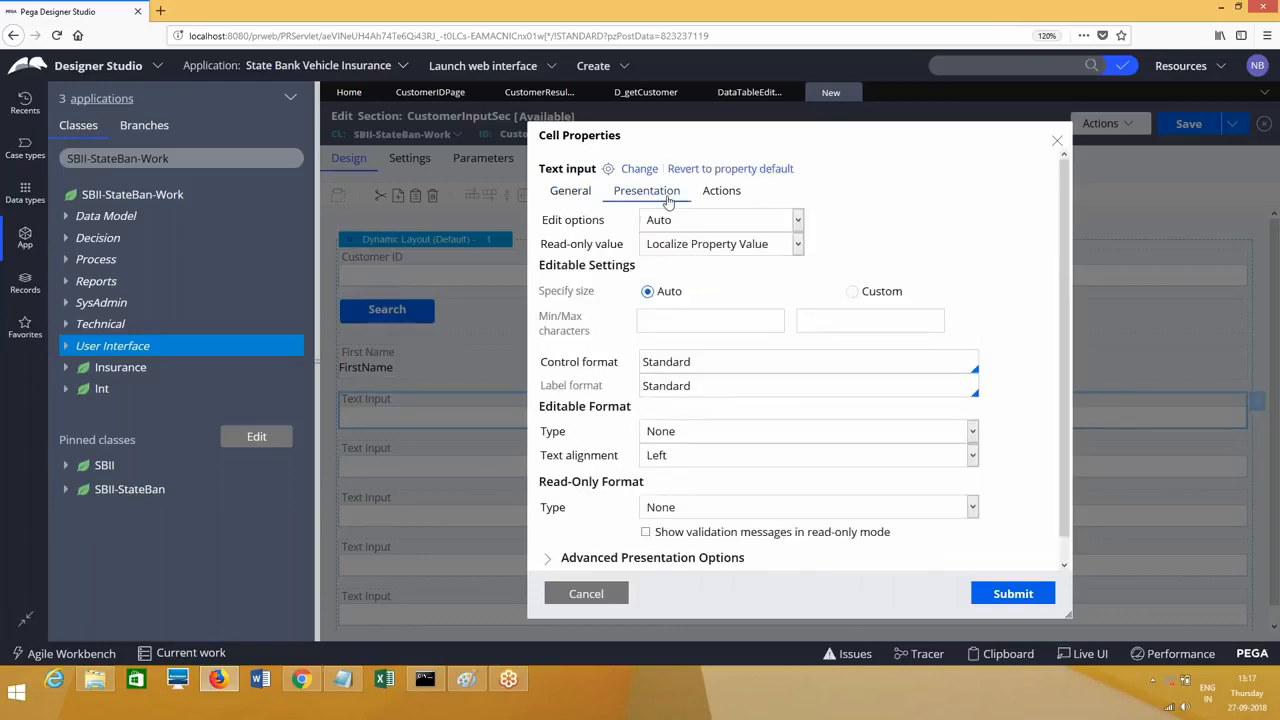
left_click(720, 220)
left_click(690, 254)
left_click(982, 590)
Step: Bind the next field to .CustomerResultsPage.Age, always read-only
double_click(543, 463)
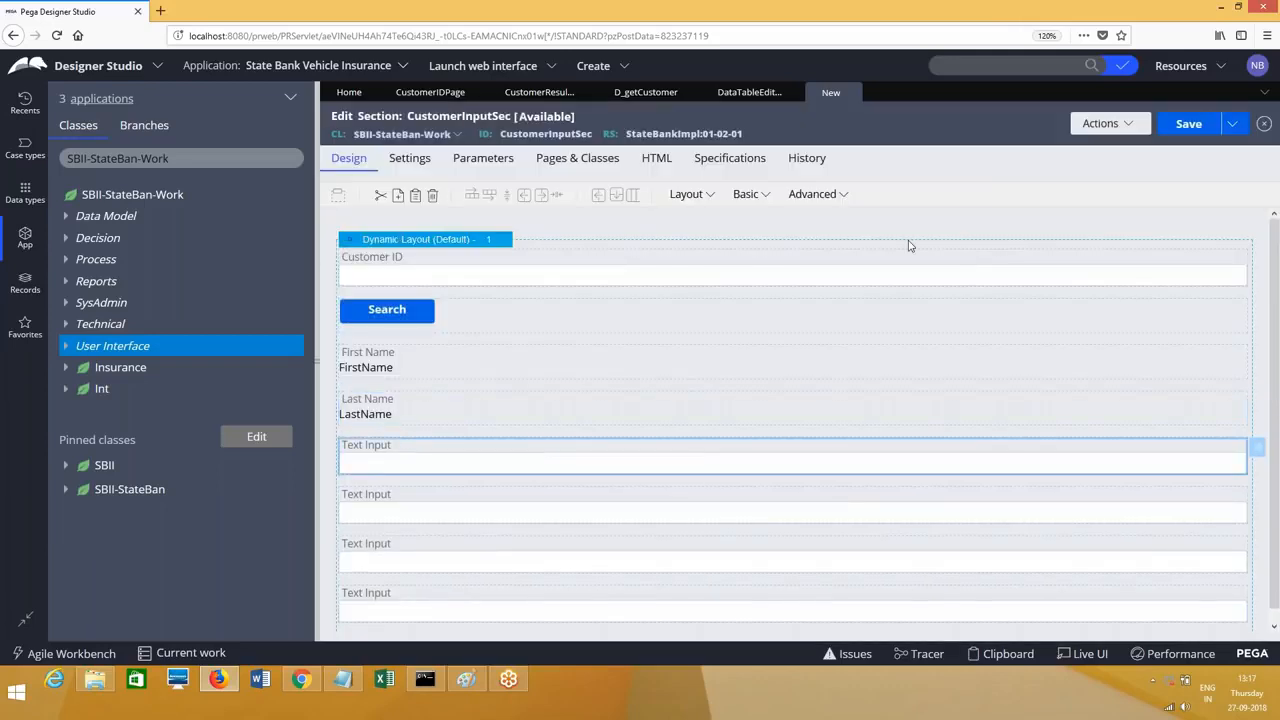
key("ctrl+v")
type("Age")
left_click(646, 190)
left_click(700, 220)
left_click(682, 258)
left_click(1012, 593)
Step: Bind the next field to .CustomerResultsPage.Gender, always read-only
double_click(505, 500)
key("ctrl+v")
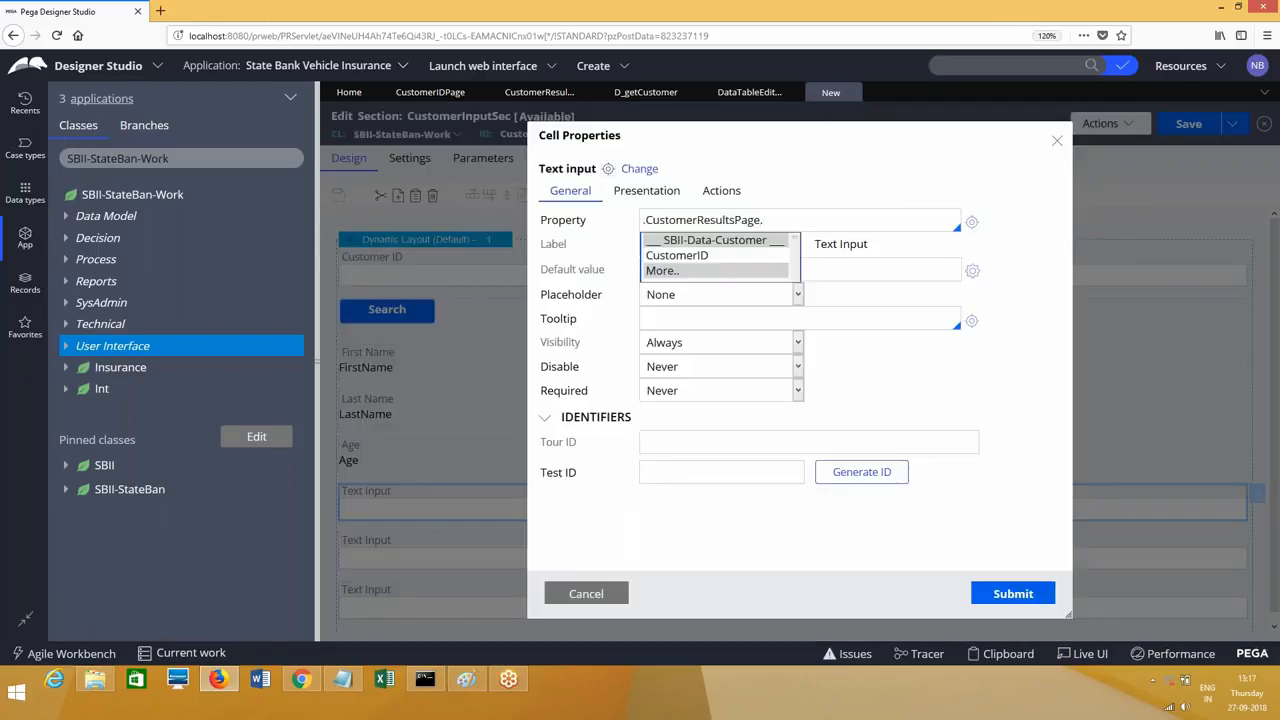
type("Gender")
left_click(646, 190)
left_click(675, 220)
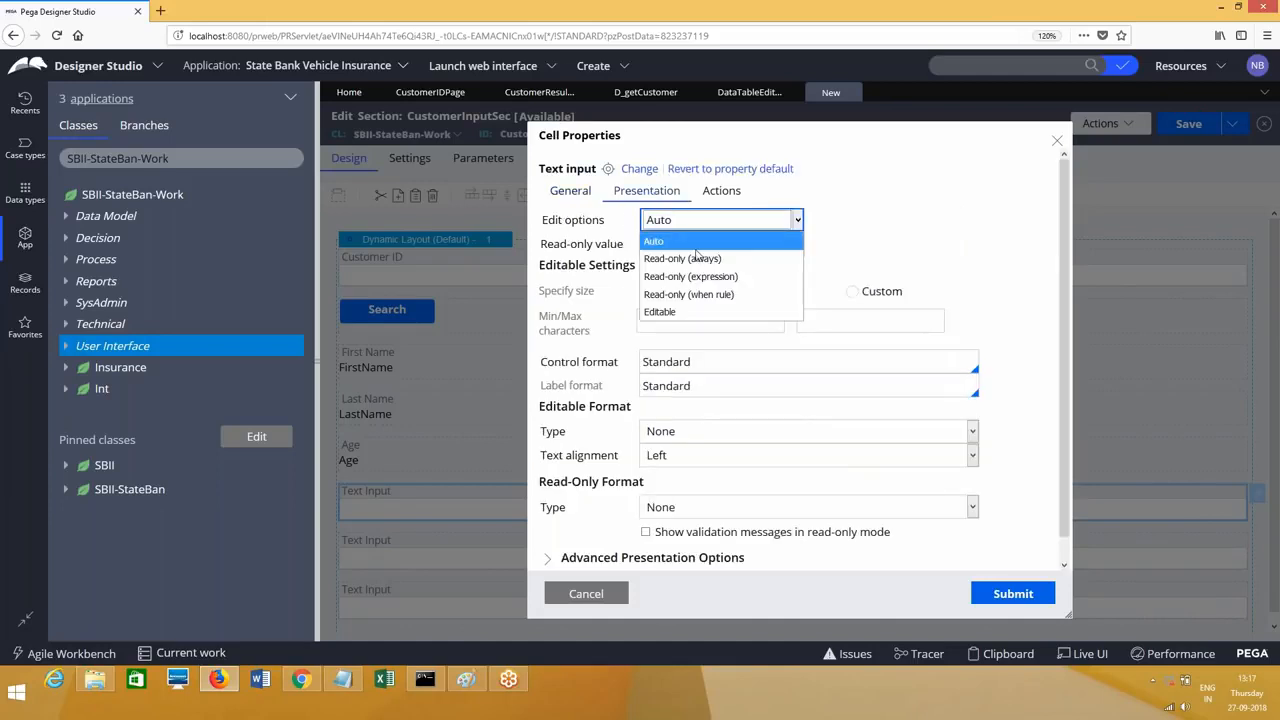
left_click(686, 256)
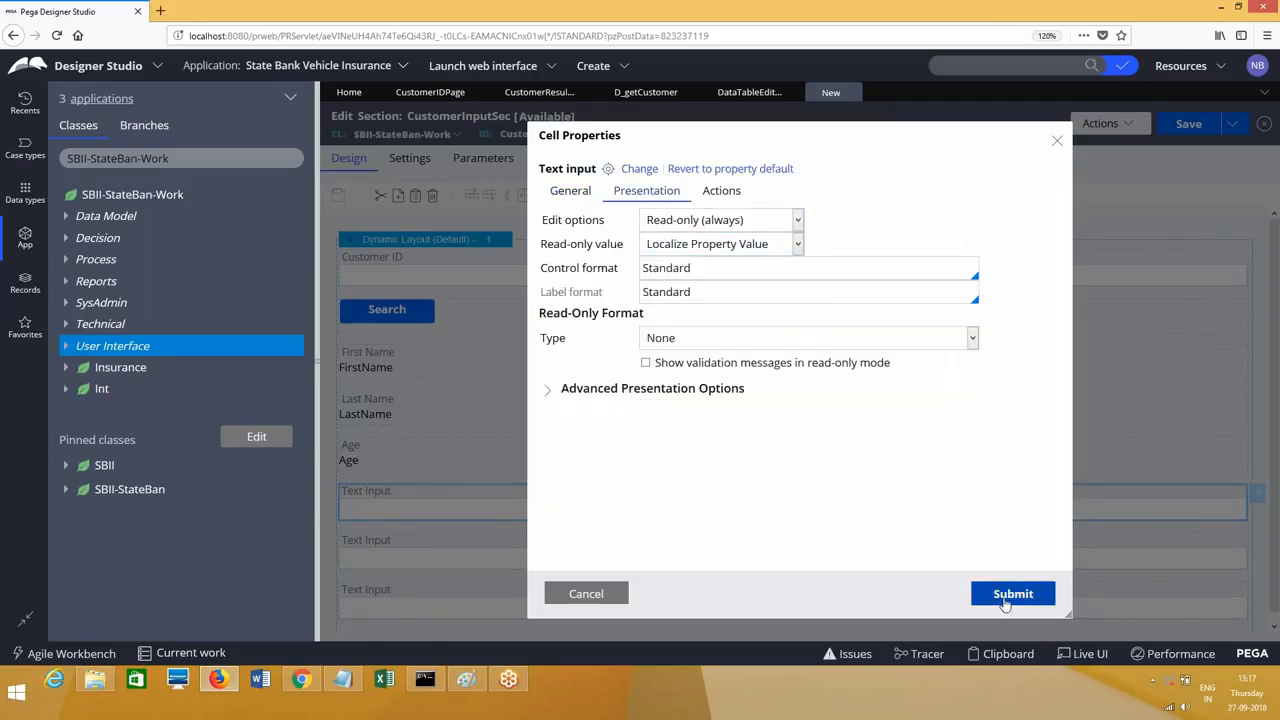
left_click(1010, 593)
Step: Bind the next field to .CustomerResultsPage.State, always read-only
double_click(477, 551)
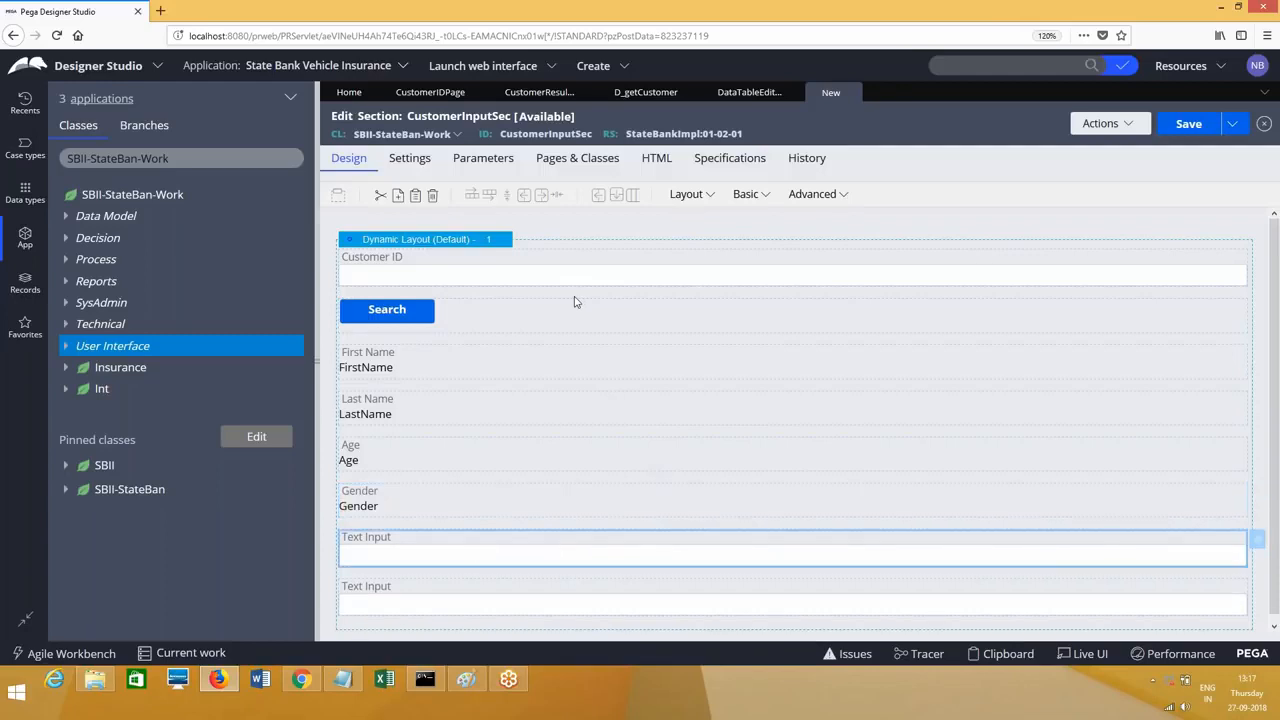
key("ctrl+v")
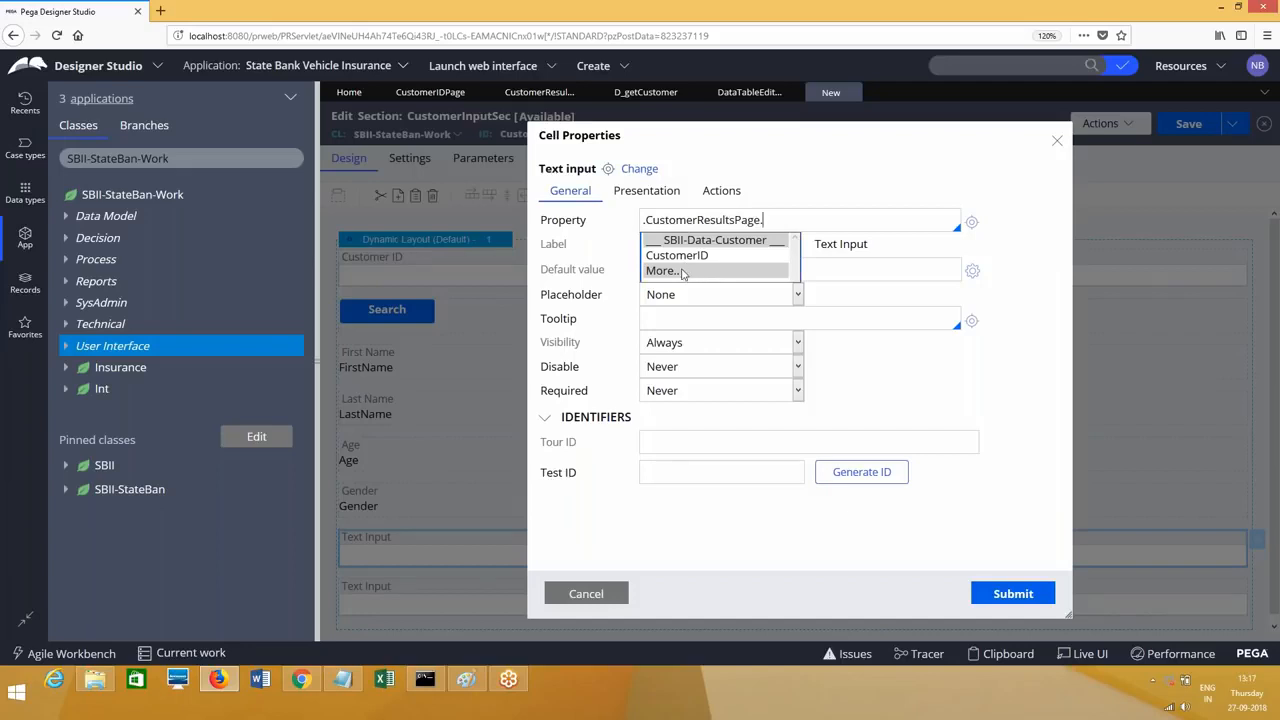
type("State")
left_click(660, 191)
left_click(689, 221)
left_click(707, 256)
left_click(1013, 593)
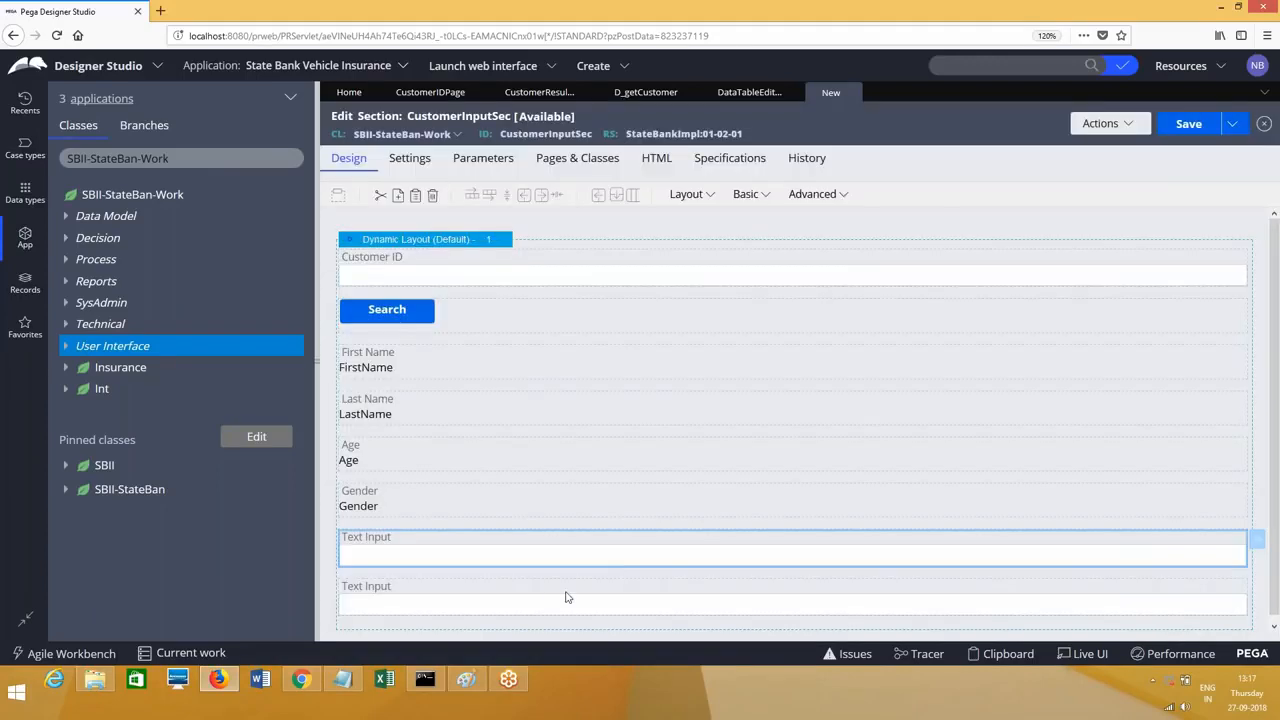
Step: Bind the last field to .CustomerResultsPage.City as always read-only, then save the section
double_click(540, 597)
key("ctrl+v")
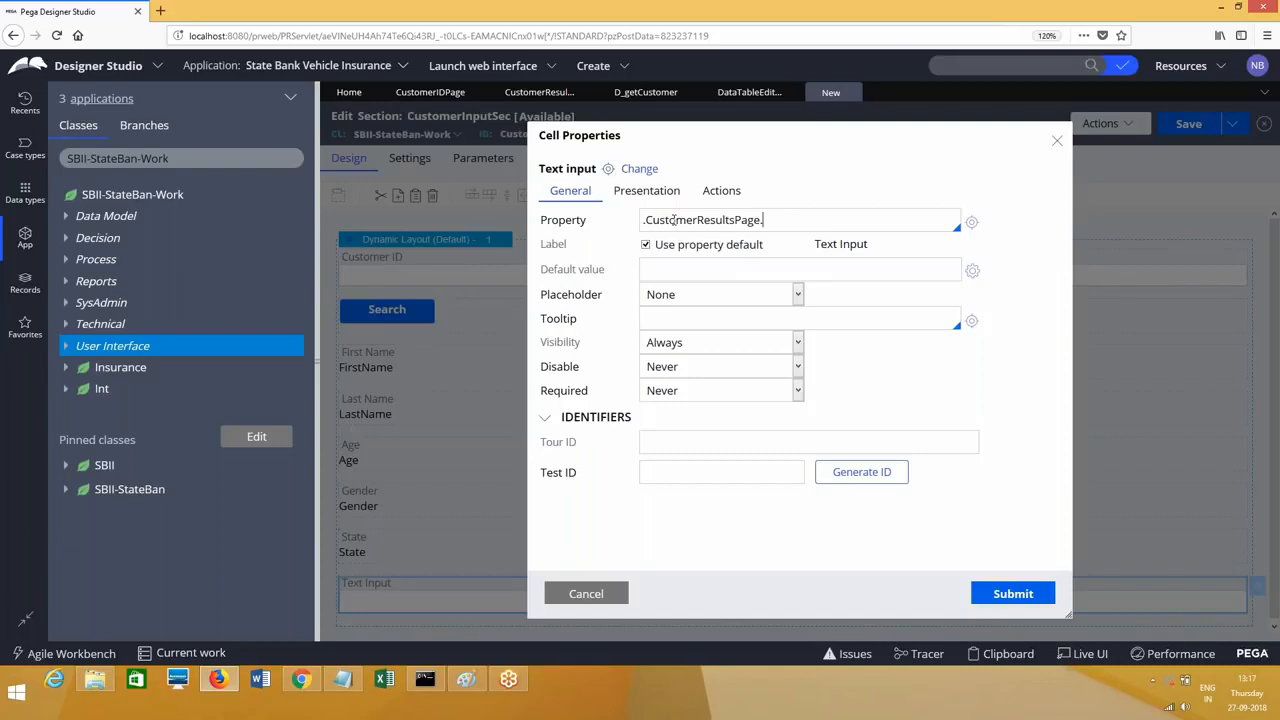
type("City")
left_click(646, 190)
left_click(740, 219)
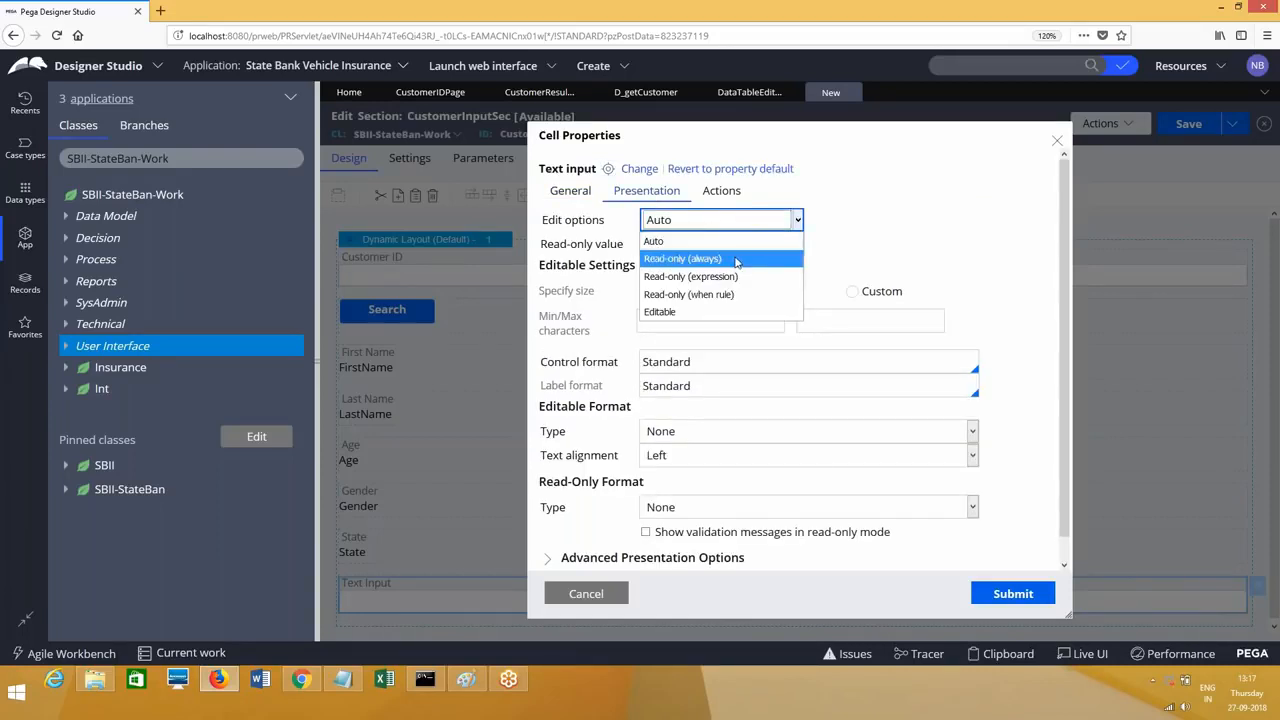
left_click(688, 258)
left_click(1013, 593)
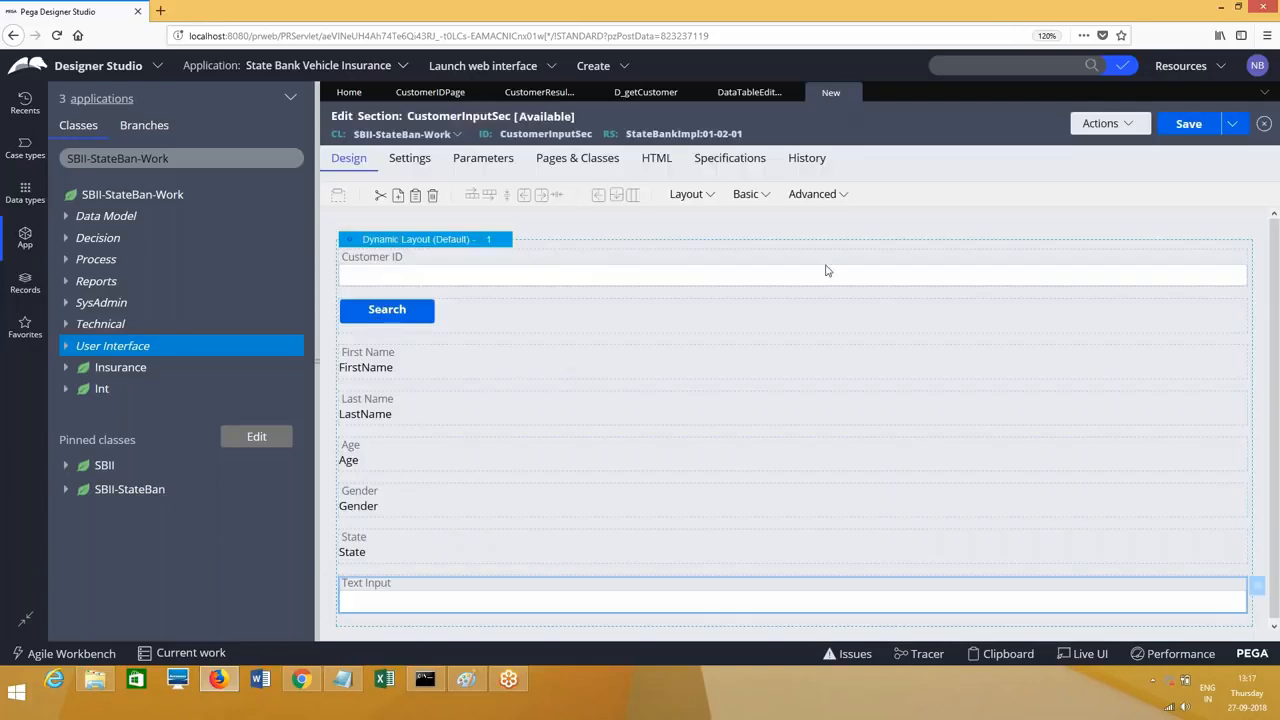
left_click(1185, 126)
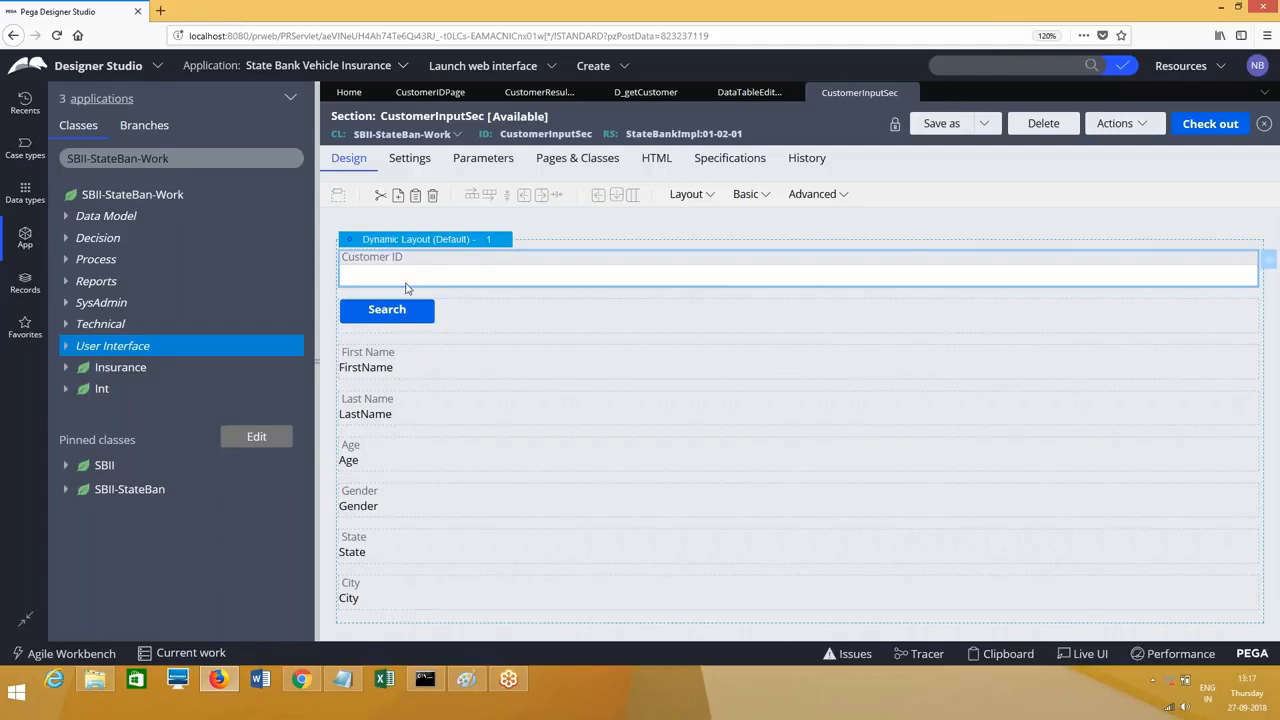
Step: Check the First Name cell's property path for the CustomerResultsPage part
left_click(398, 375)
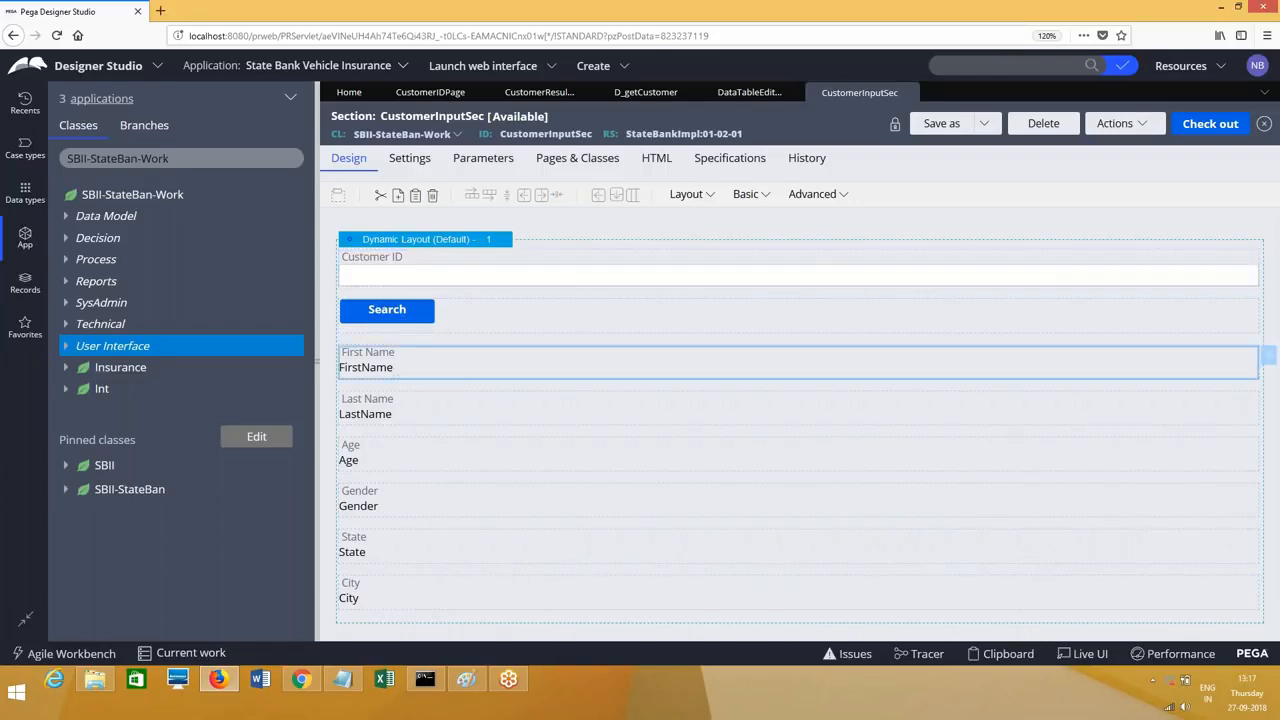
left_click(1268, 356)
left_click_drag(644, 220, 760, 220)
left_click(996, 590)
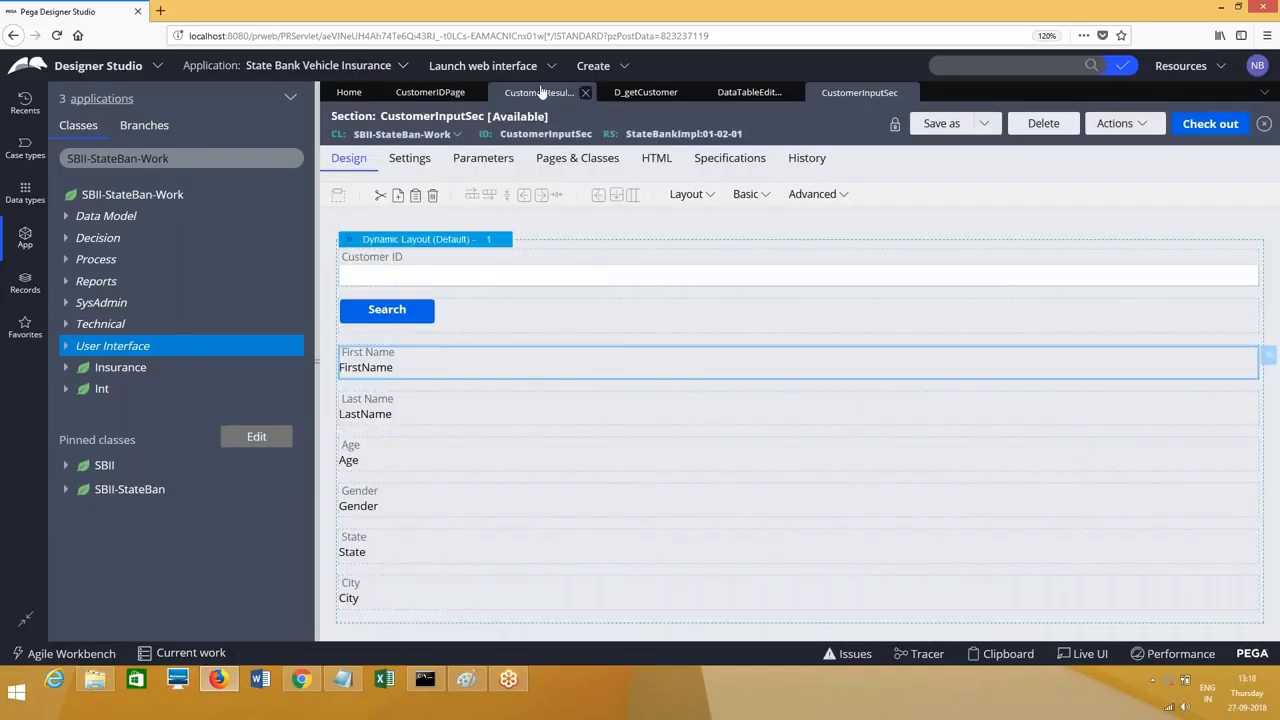
Step: In the CustomerResultsPage property, inspect the D_getCustomer data page and CustomerID key
left_click(541, 92)
double_click(454, 454)
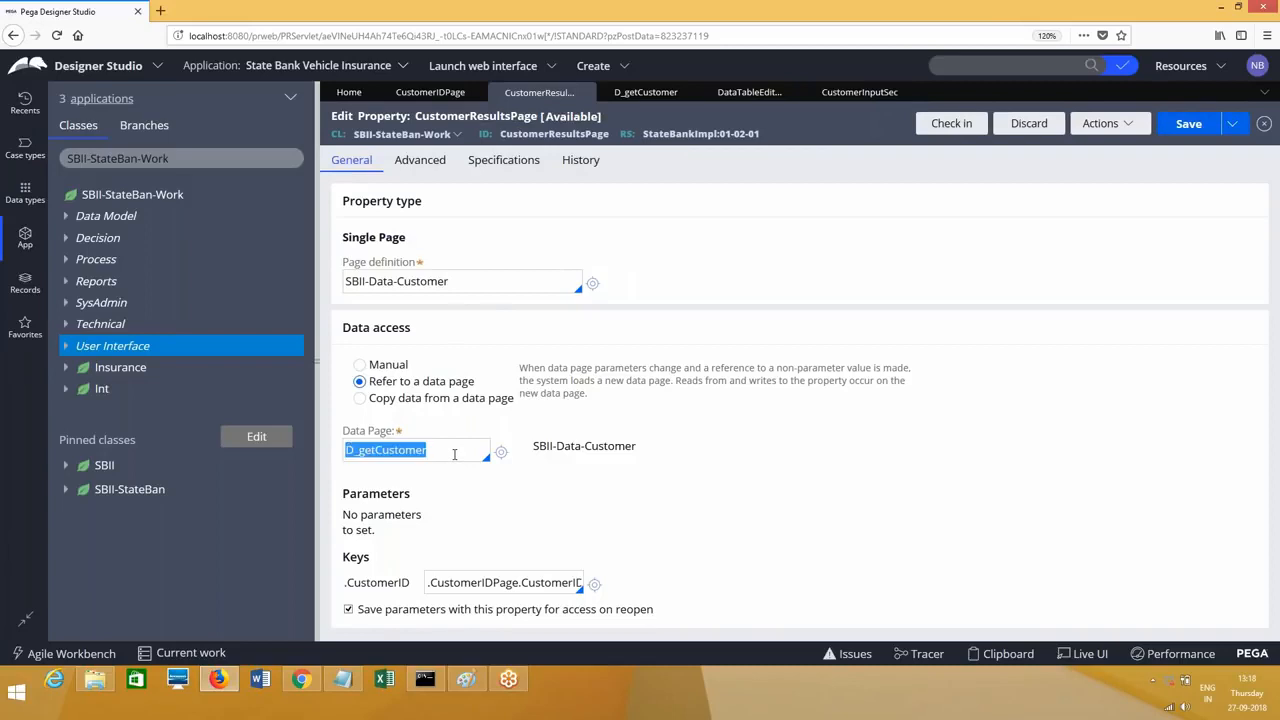
left_click(454, 454)
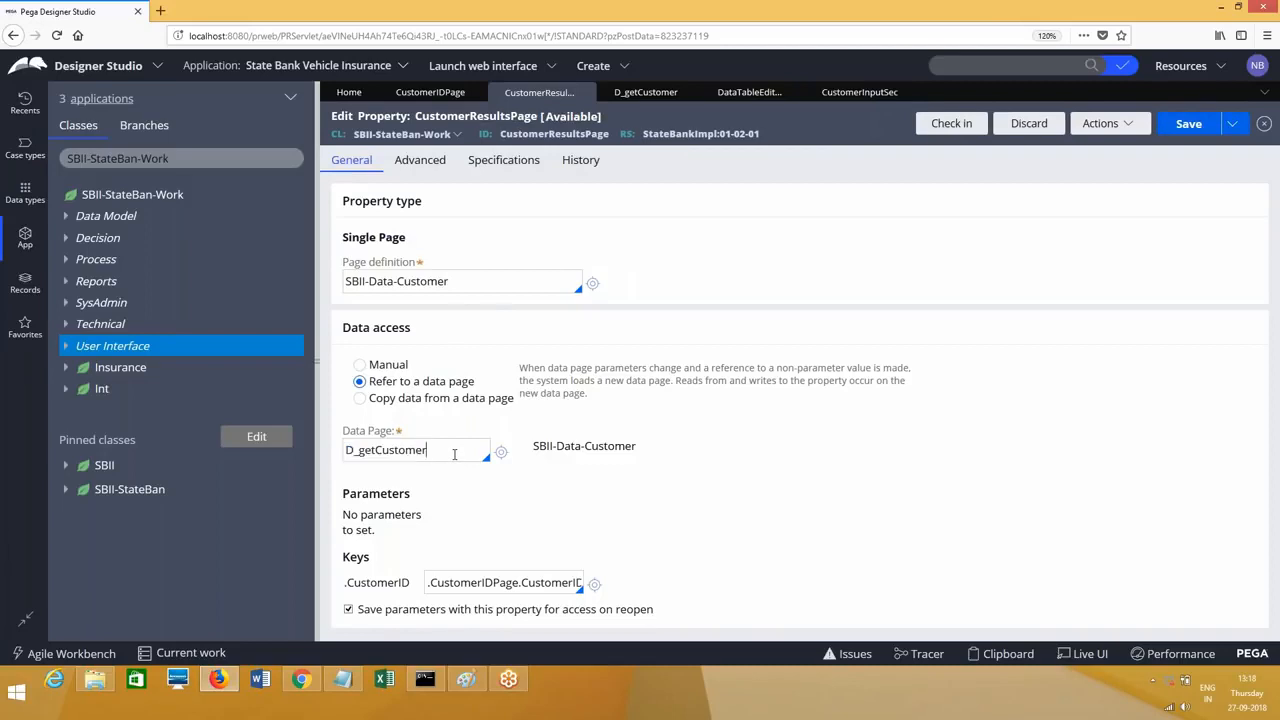
left_click(544, 588)
double_click(544, 588)
left_click(655, 100)
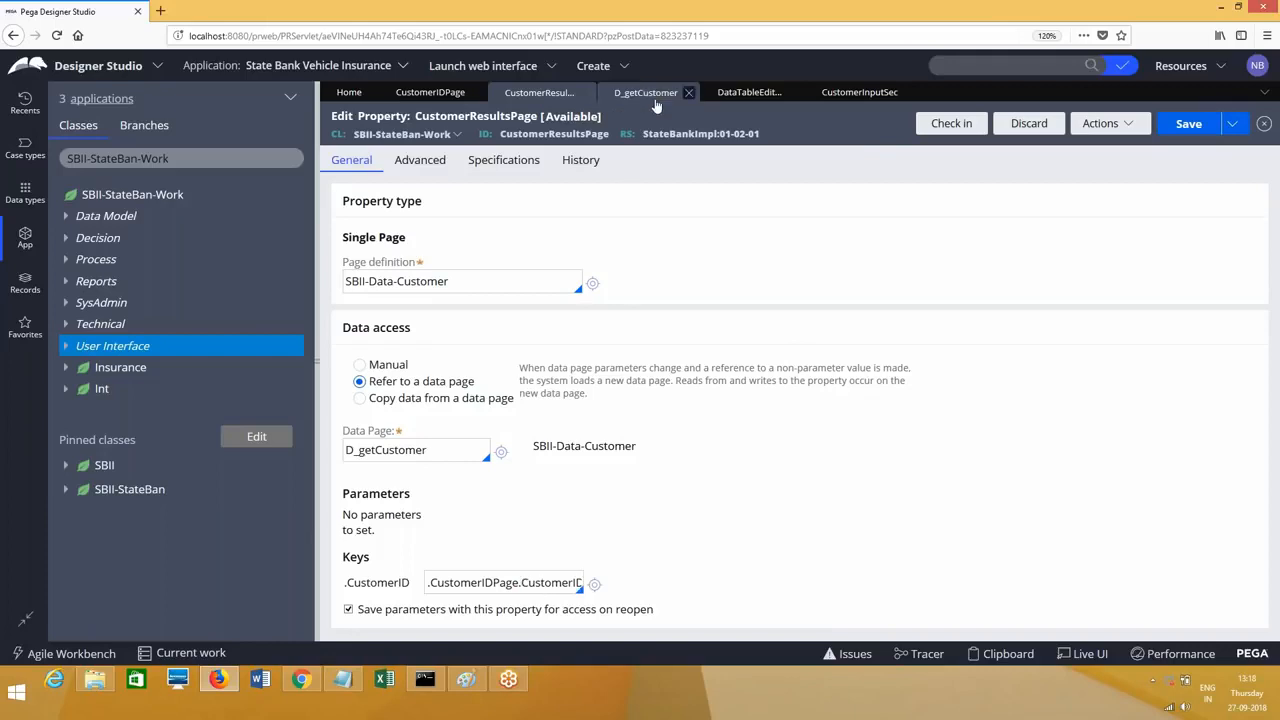
Step: Review the D_getCustomer data page's page list keys, then go back to CustomerResultsPage
left_click(900, 367)
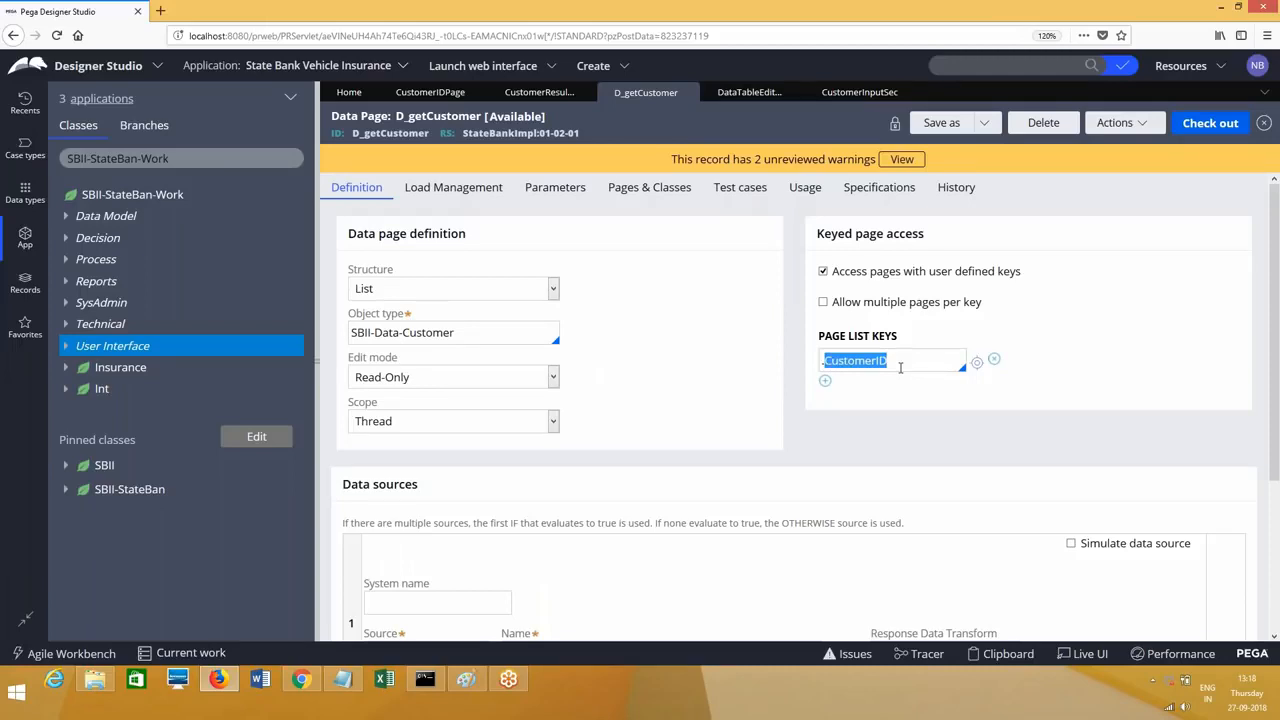
left_click(541, 112)
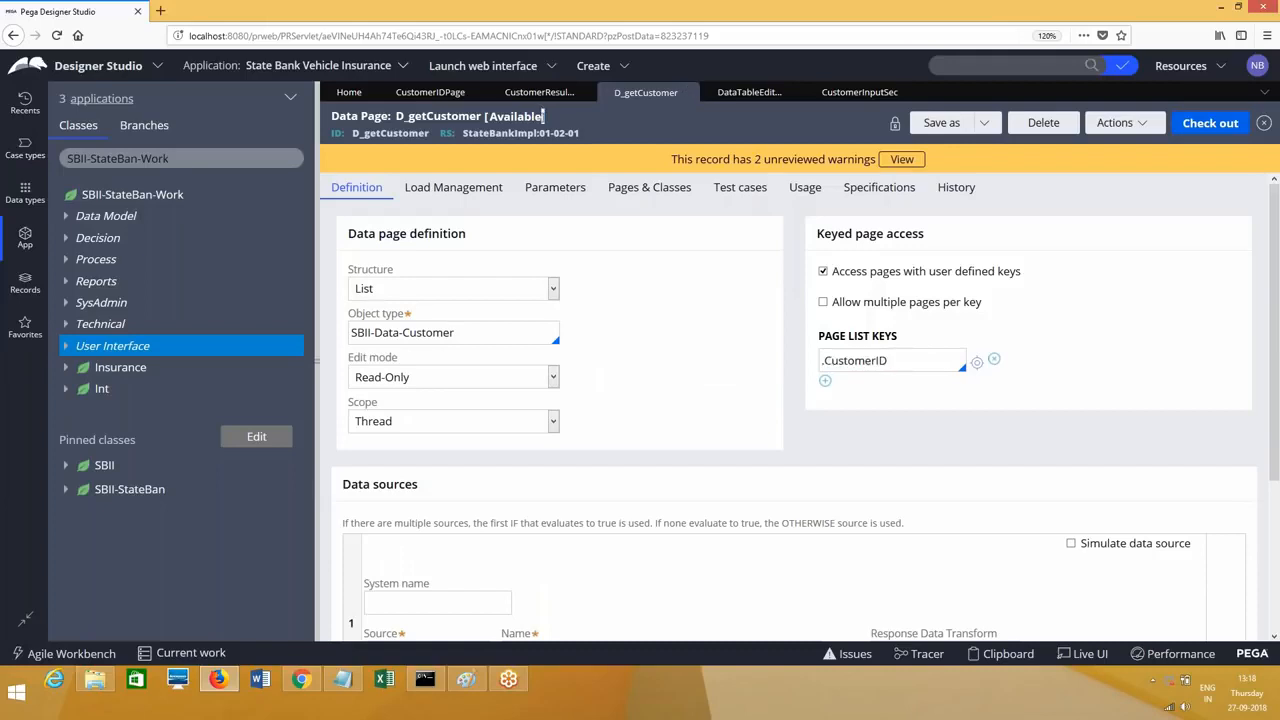
left_click(540, 92)
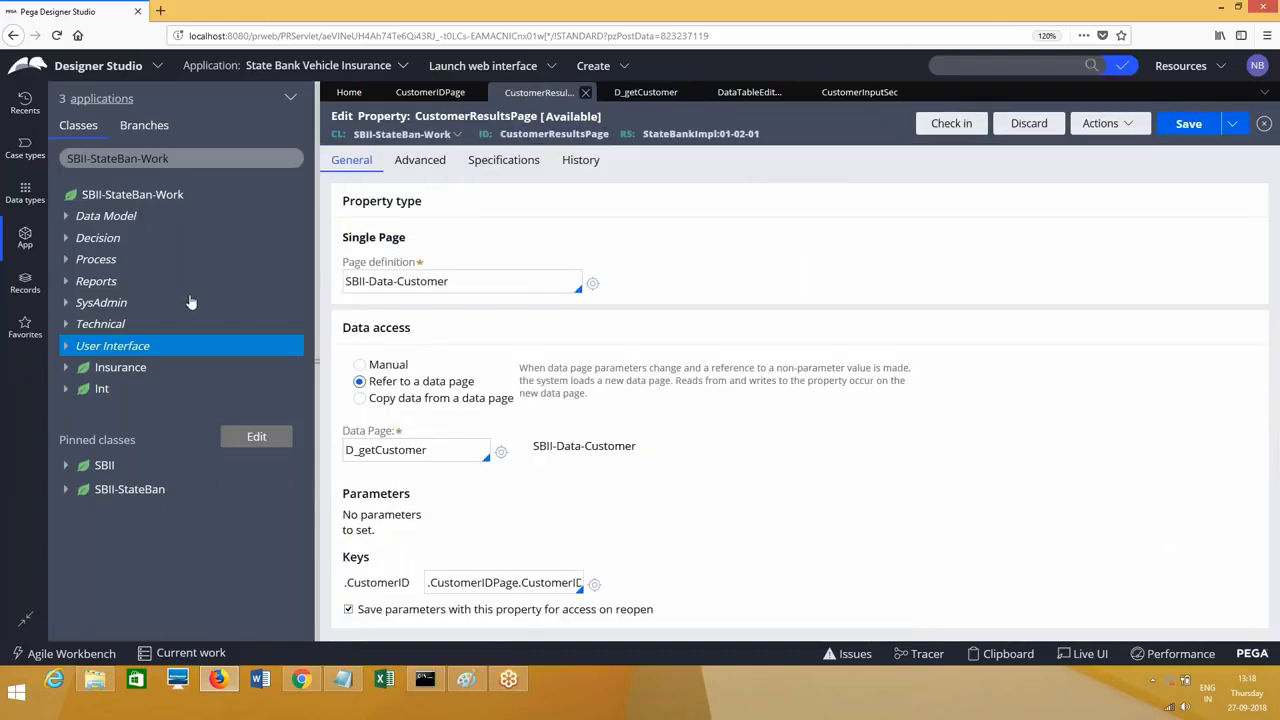
Step: Create a new flow action labelled 'CustomerSearch' under Process
right_click(100, 262)
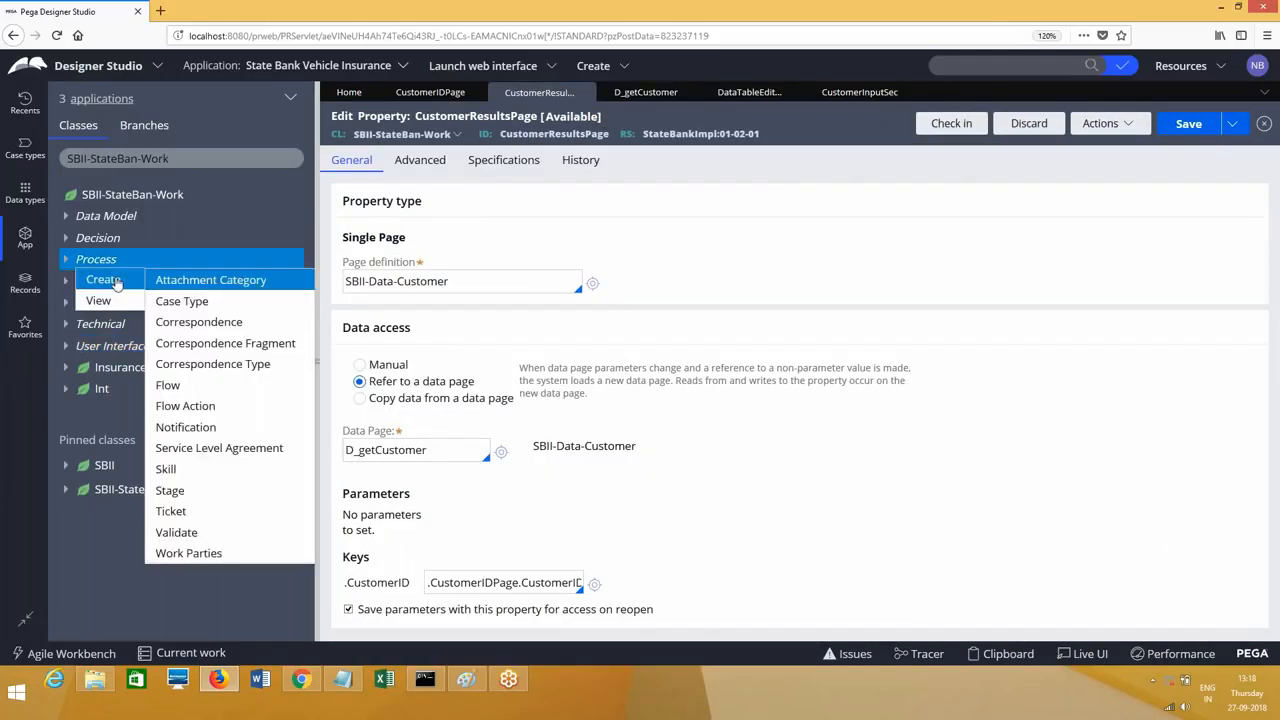
left_click(193, 404)
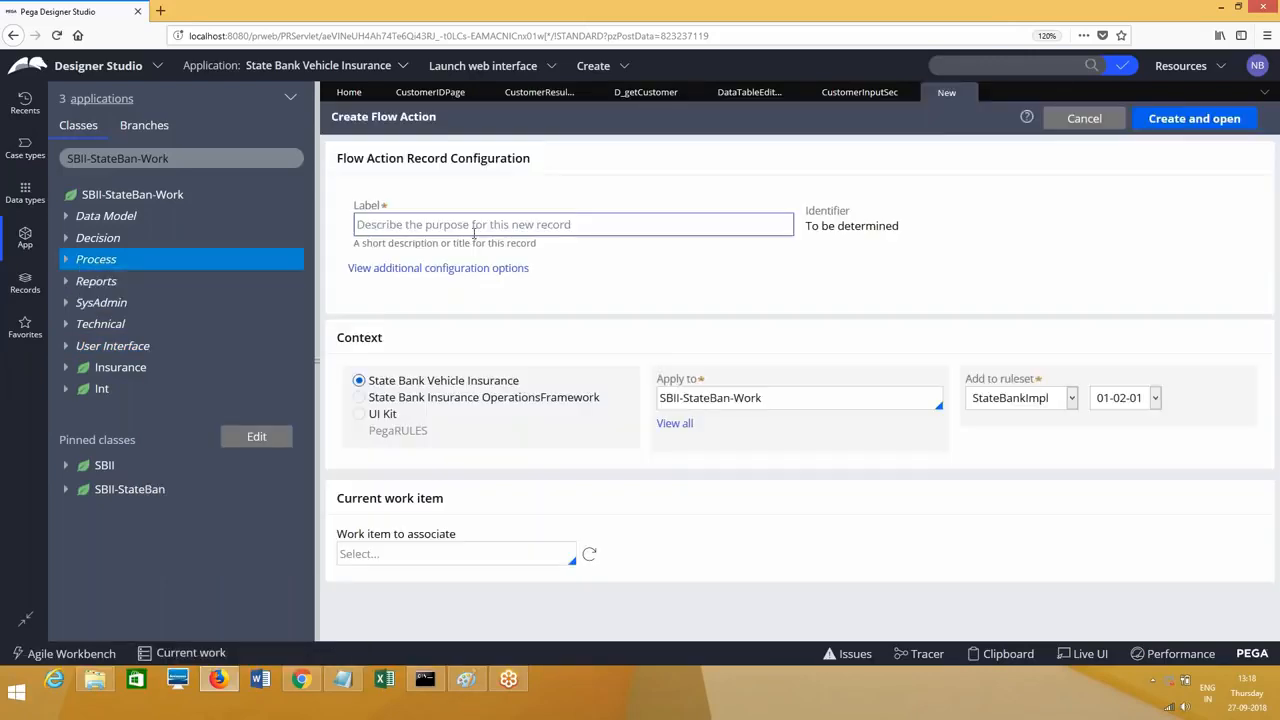
left_click(474, 226)
type("Cus")
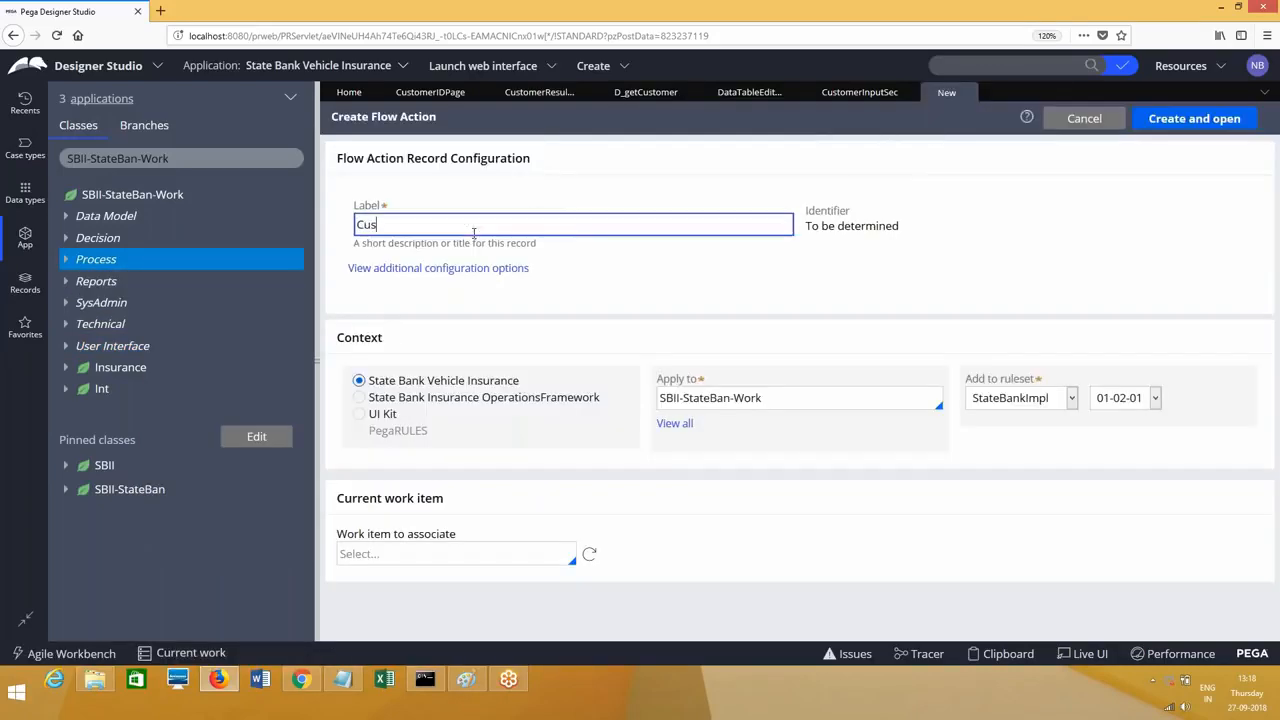
type("tomerSearchFA1")
left_click(1194, 118)
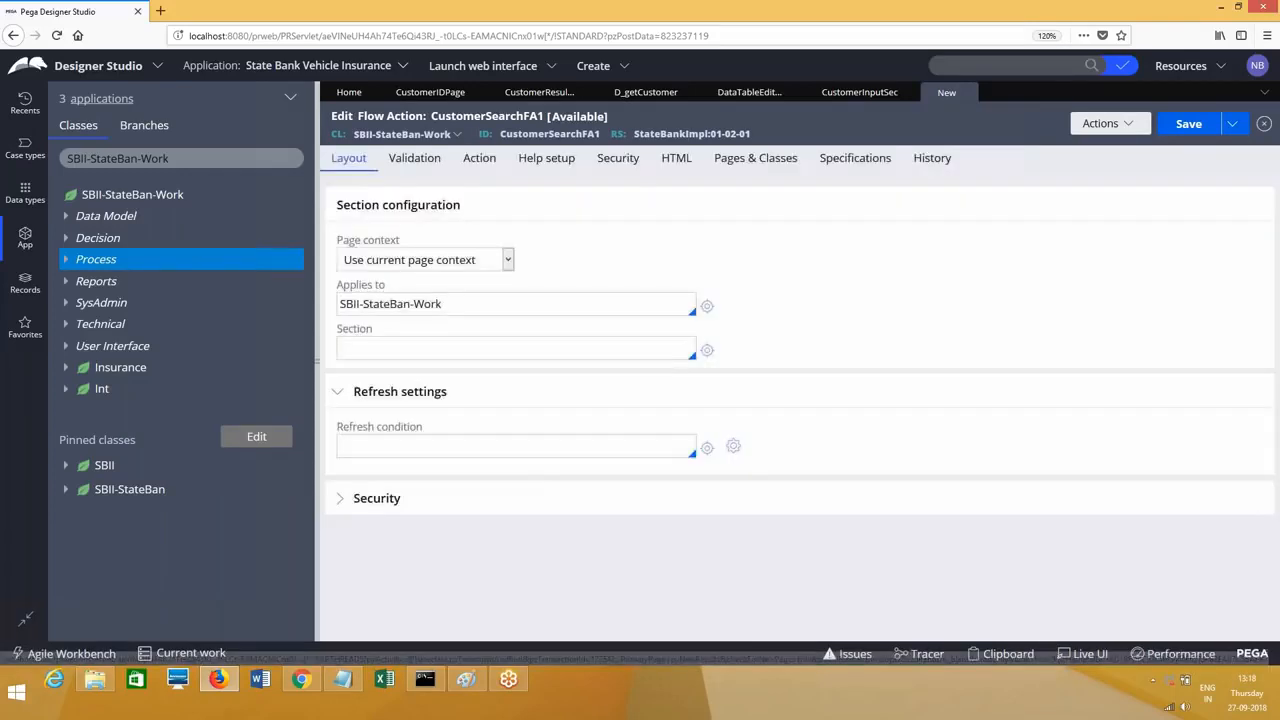
Step: Pick CustomerResultsSec as the section, then review the CustomerResultsPage, CustomerIDPage and CustomerInputSec rules
left_click(423, 352)
type("customer")
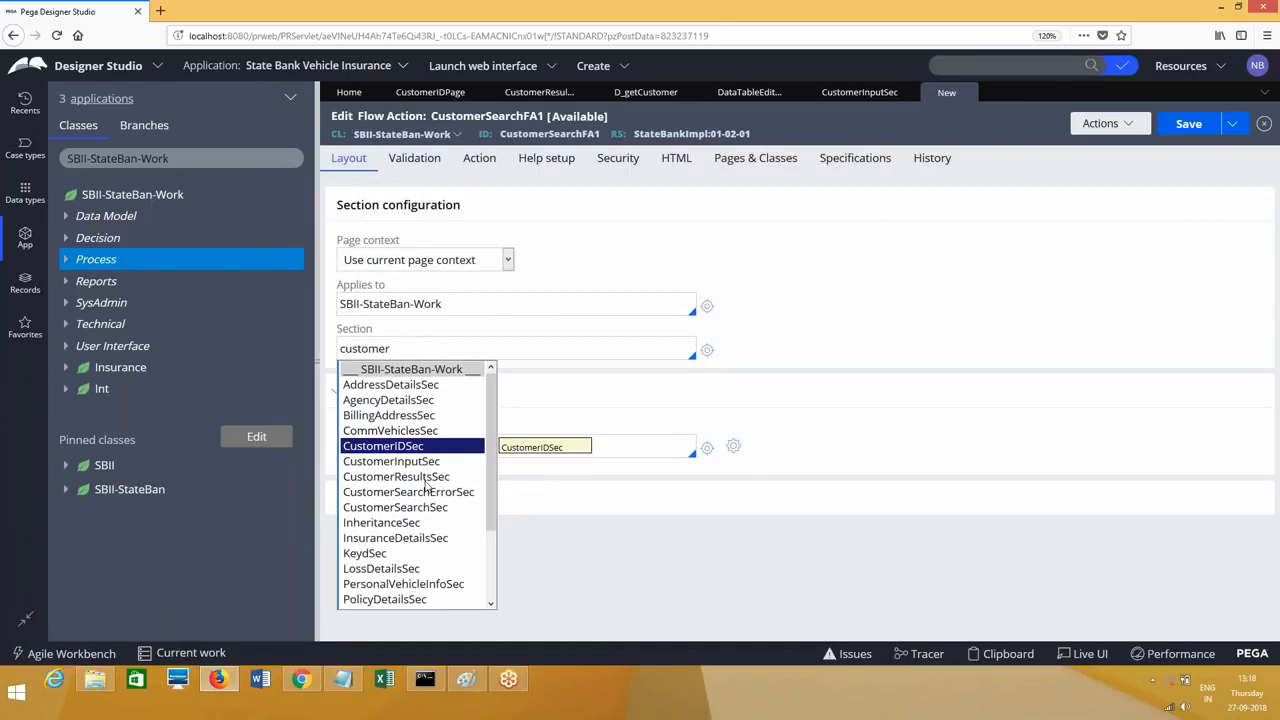
left_click(425, 477)
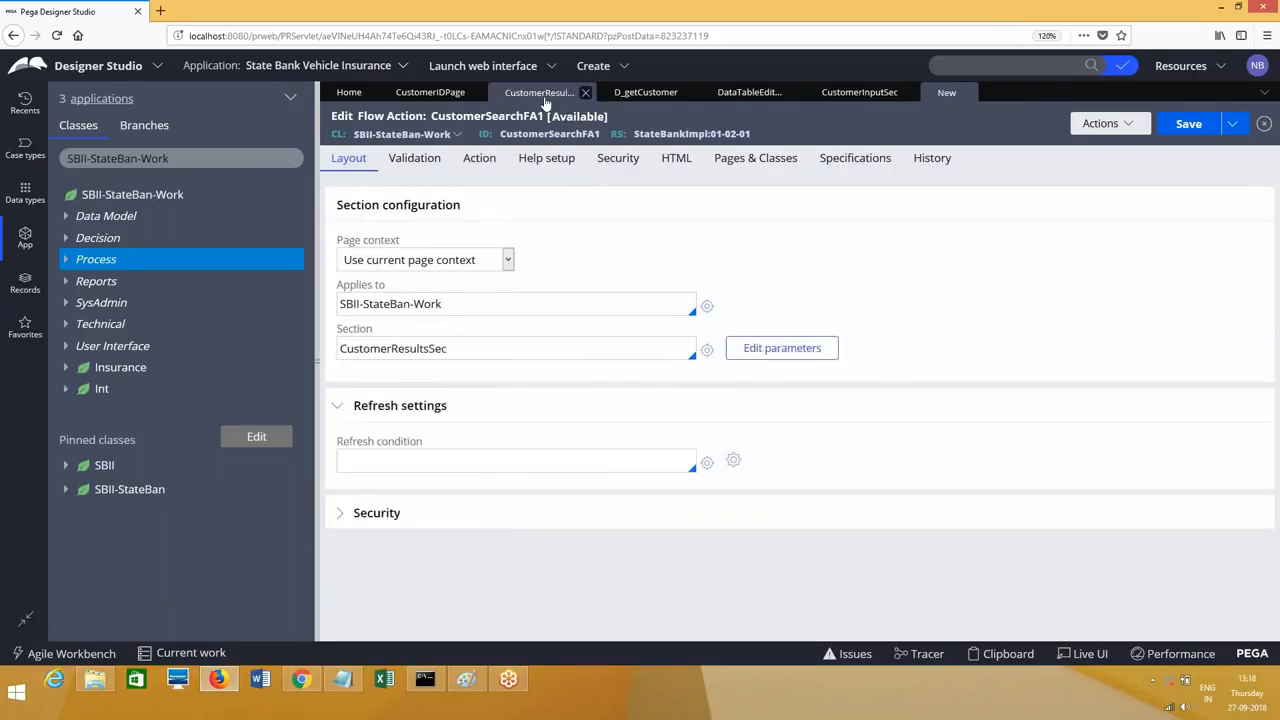
left_click(535, 92)
left_click(430, 92)
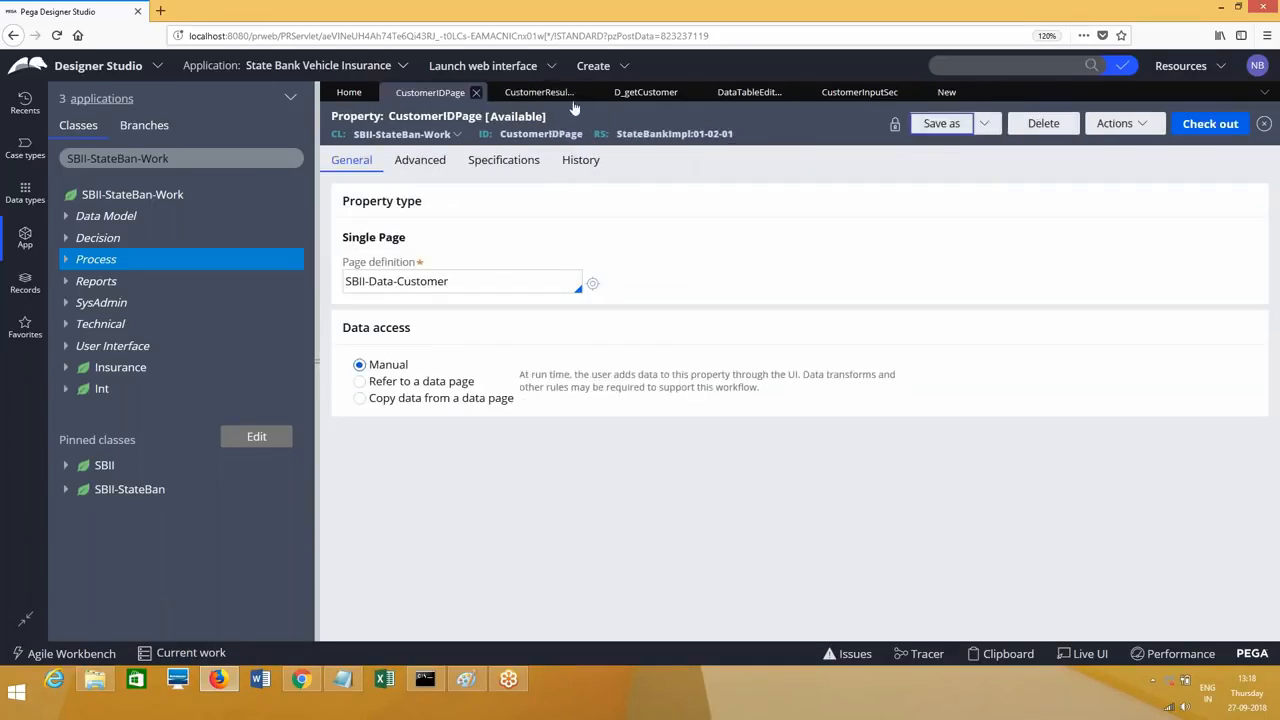
left_click(538, 93)
left_click(859, 92)
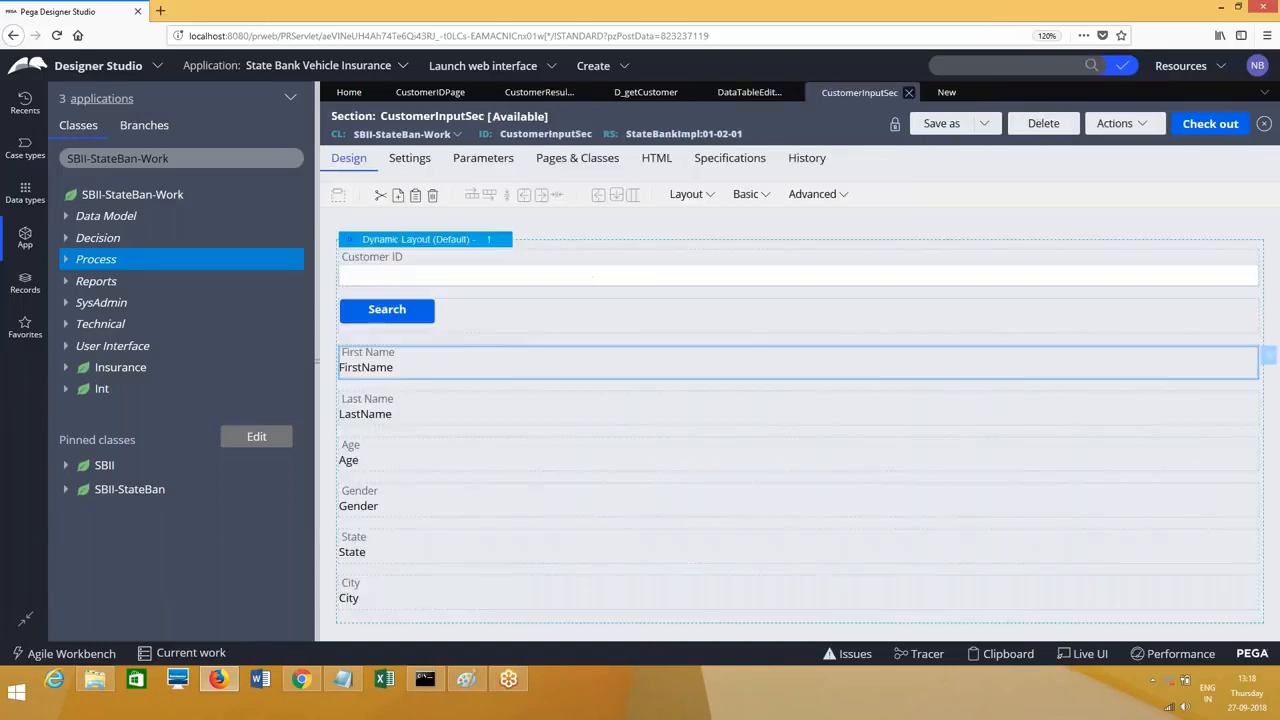
left_click(946, 92)
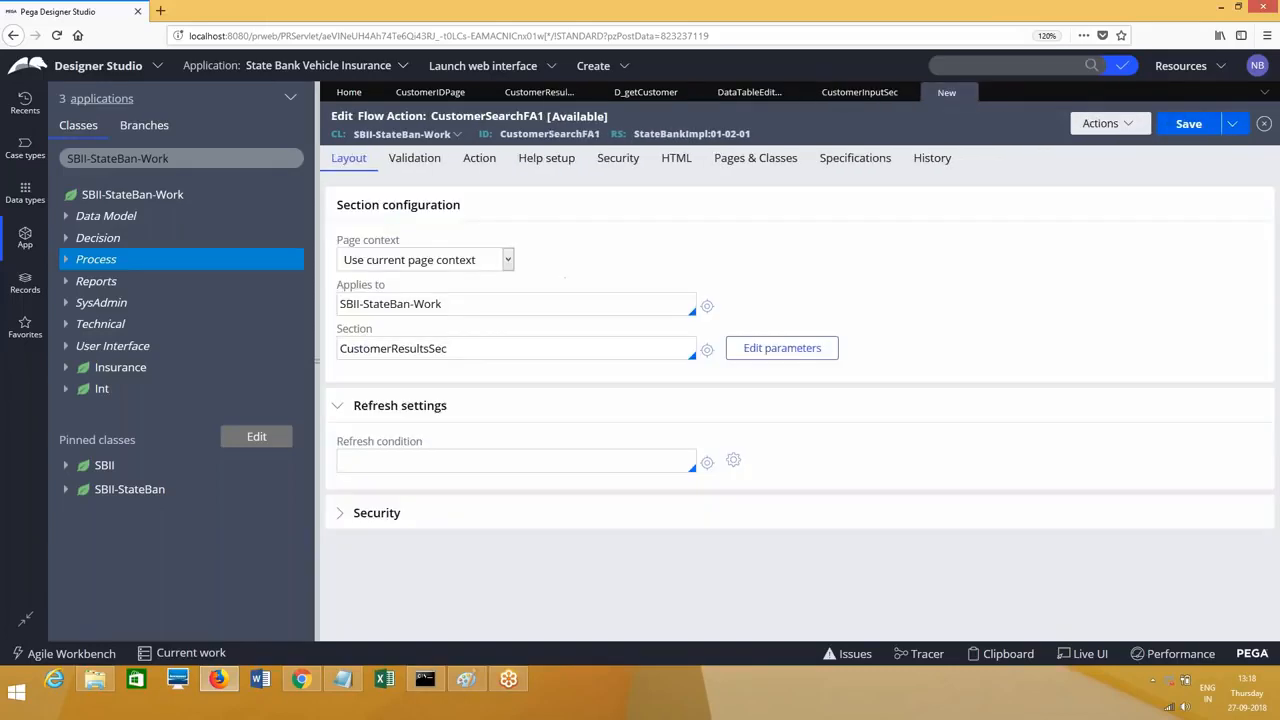
Step: Change the flow action's section to CustomerInputSec and save CustomerSearchFA1
key("ctrl+a")
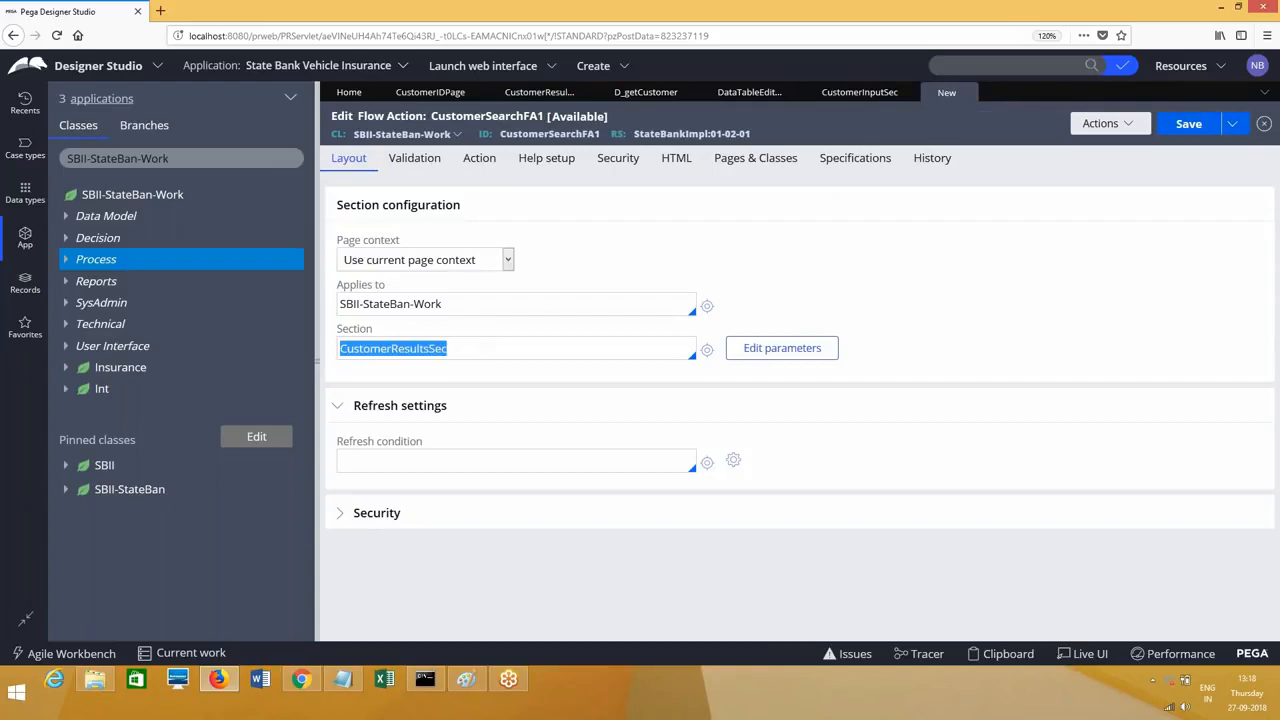
key("BackSpace")
type("c")
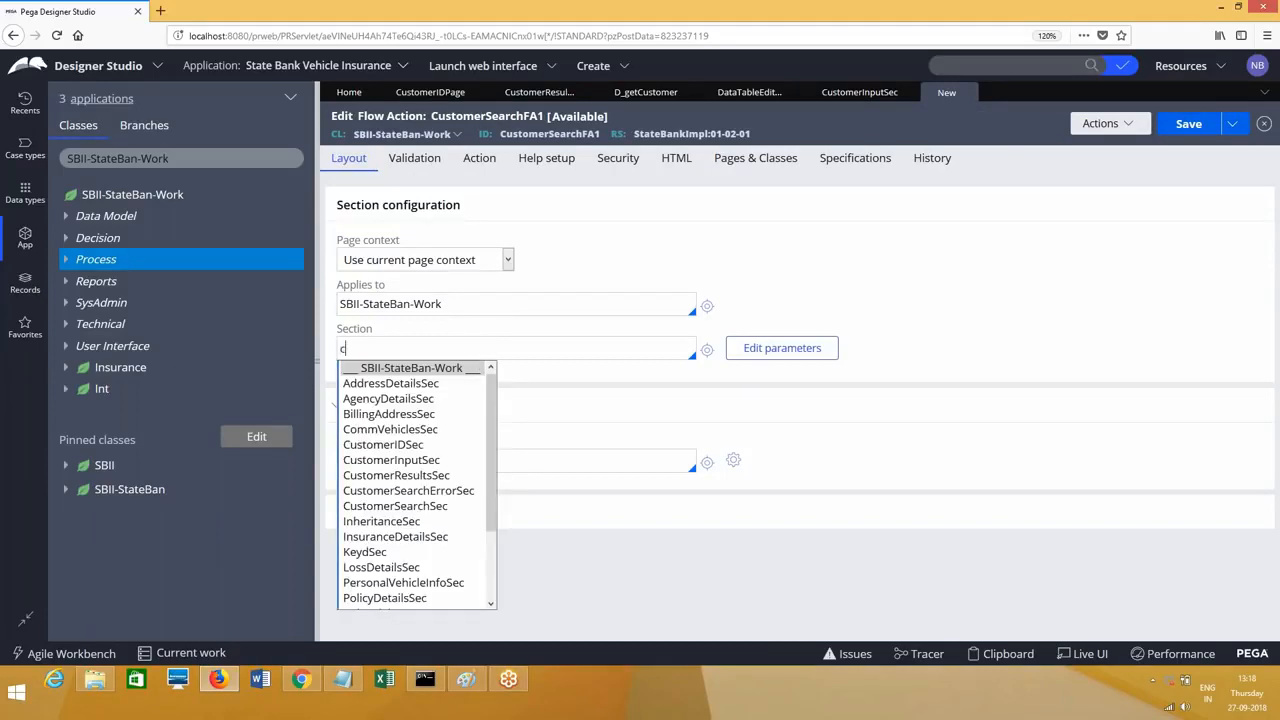
type("ustomerin")
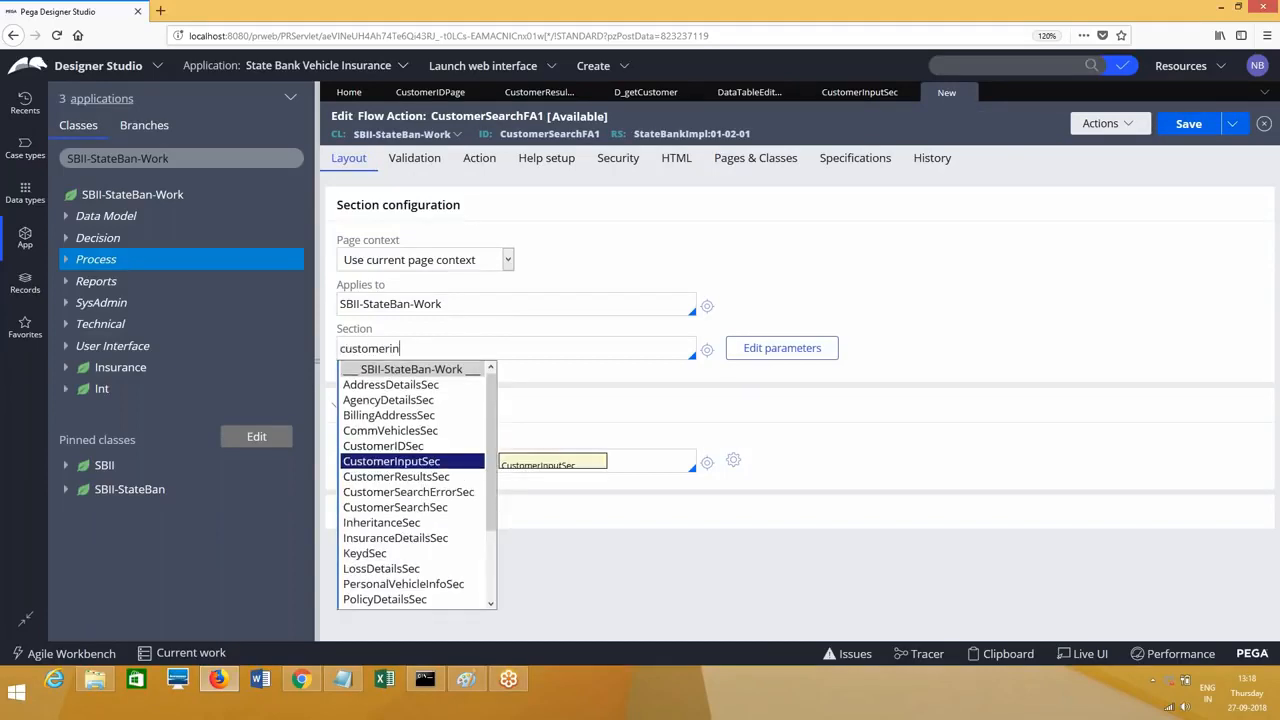
key("Return")
left_click(1180, 124)
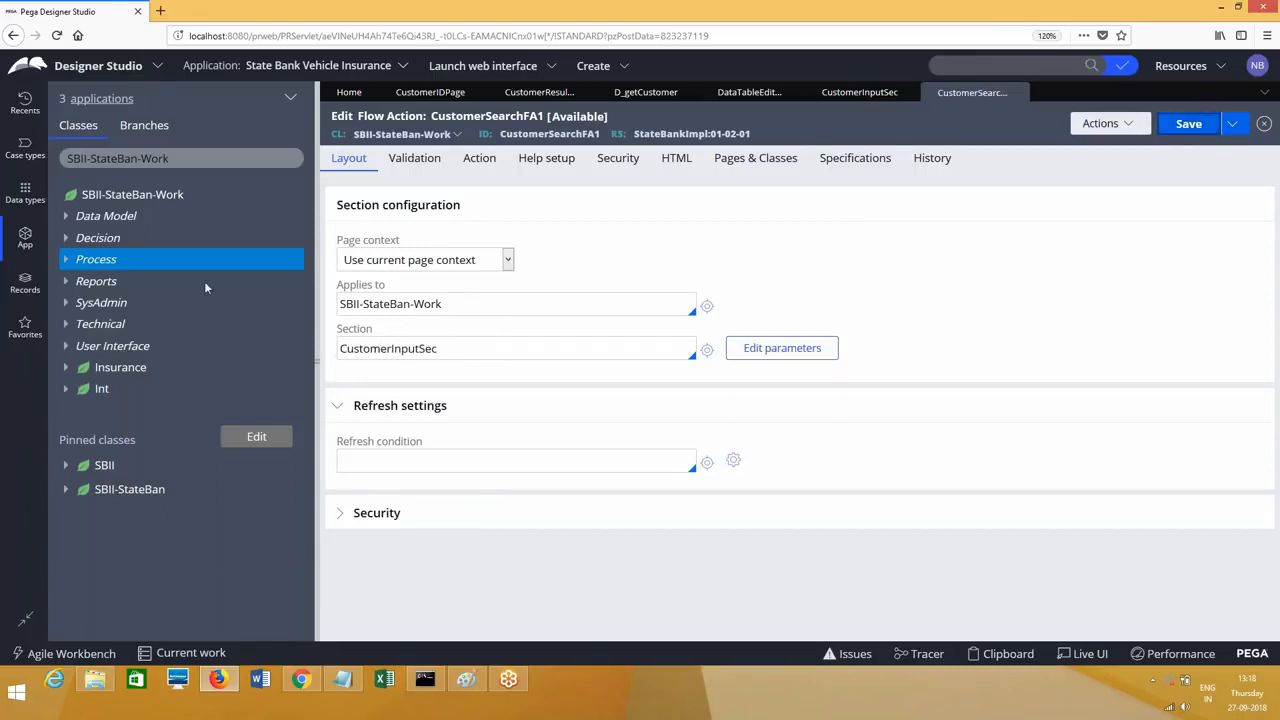
right_click(107, 268)
mouse_move(118, 279)
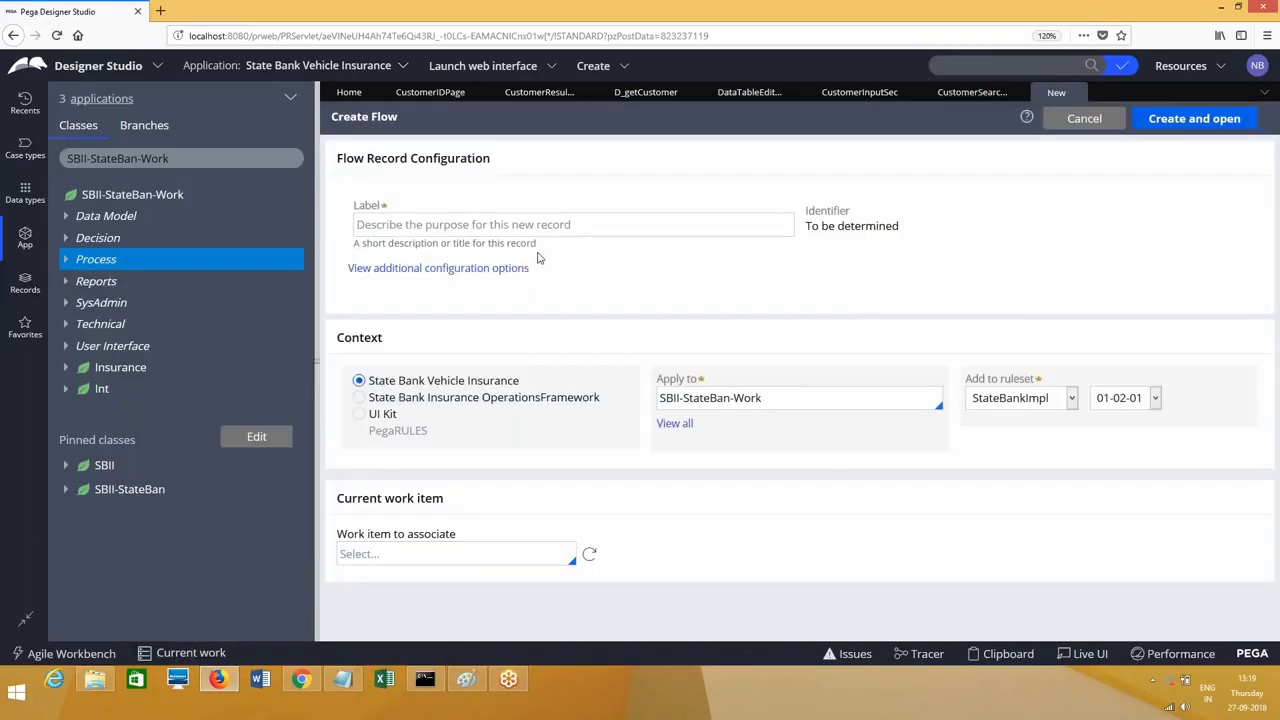
Step: Create and open a new flow labelled 'CustomerSearchFL1'
left_click(483, 222)
type("CustomerSe")
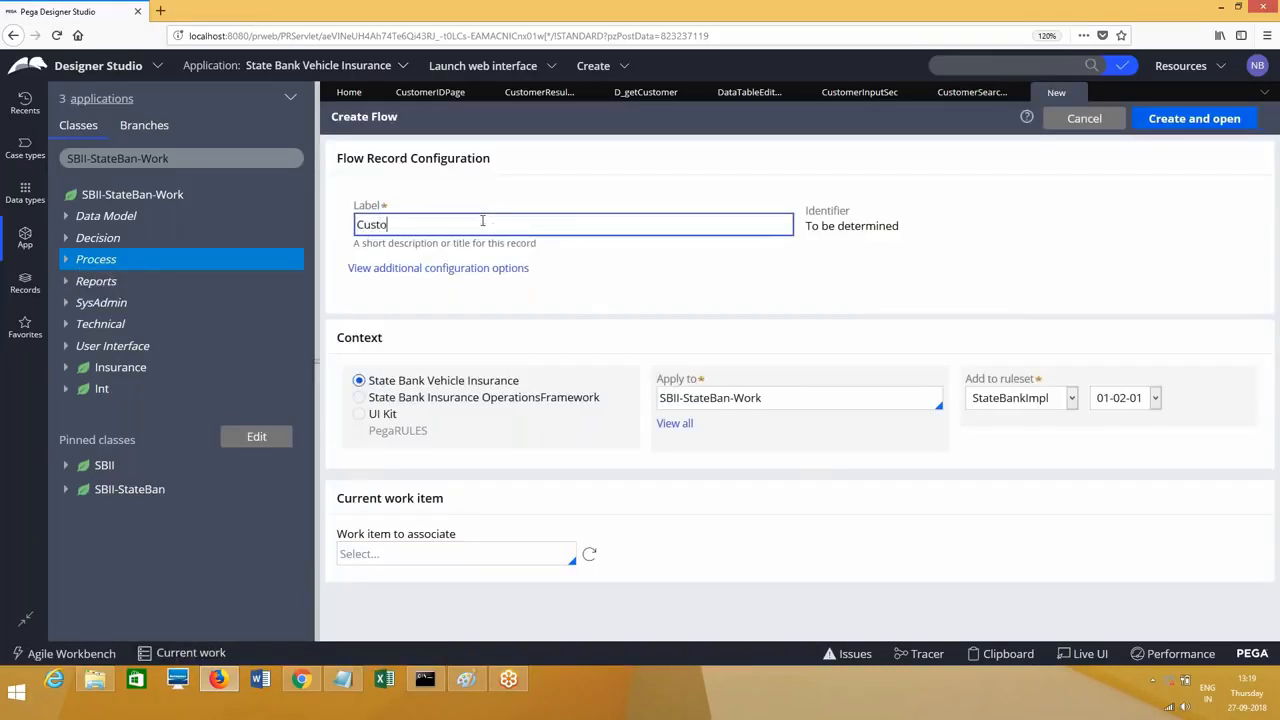
type("archFL1")
key("Tab")
left_click(1217, 129)
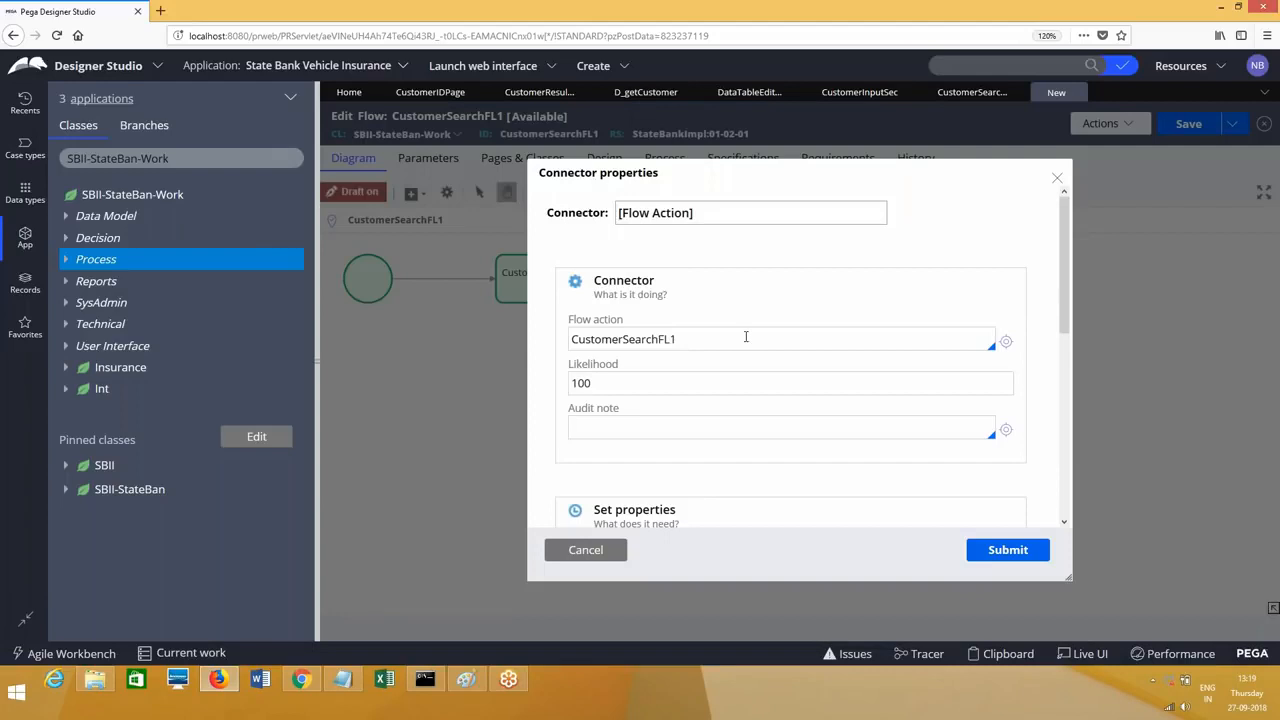
Step: Set the connector's flow action to CustomerSearchFA1 and turn draft mode off
left_click(745, 337)
double_click(745, 337)
key("BackSpace")
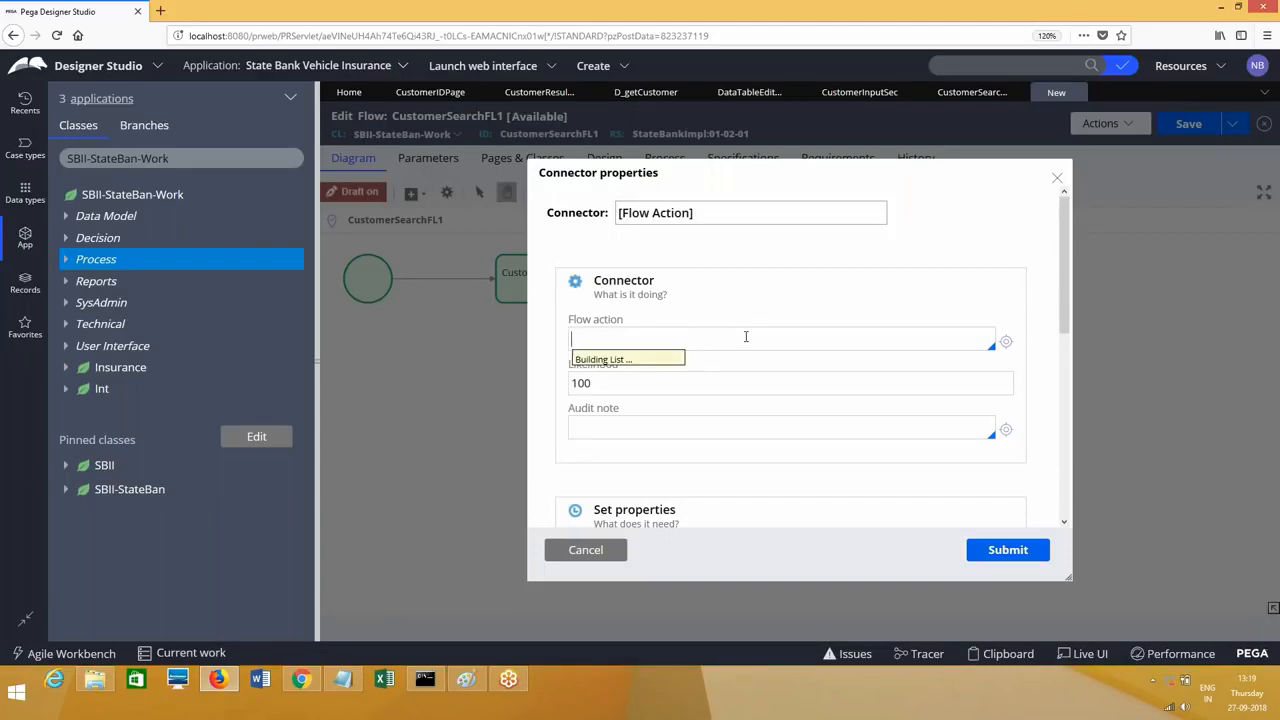
type("customer")
key("Down")
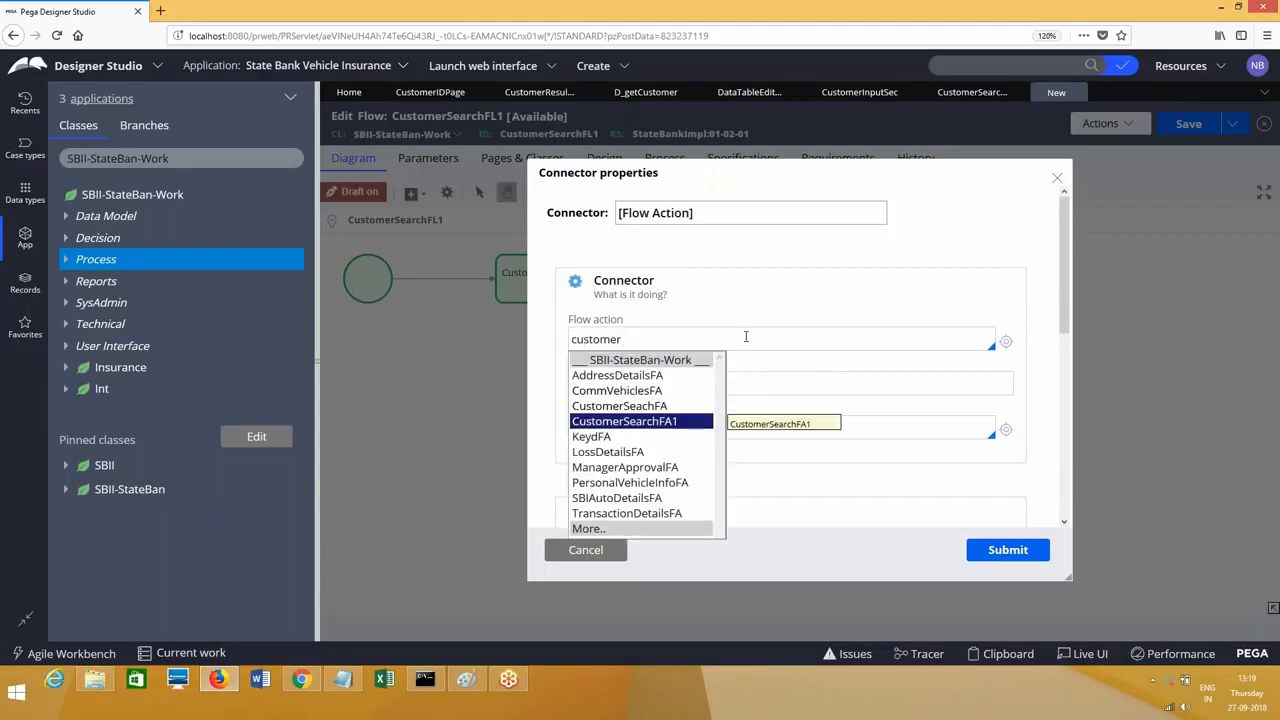
key("Return")
left_click(1008, 552)
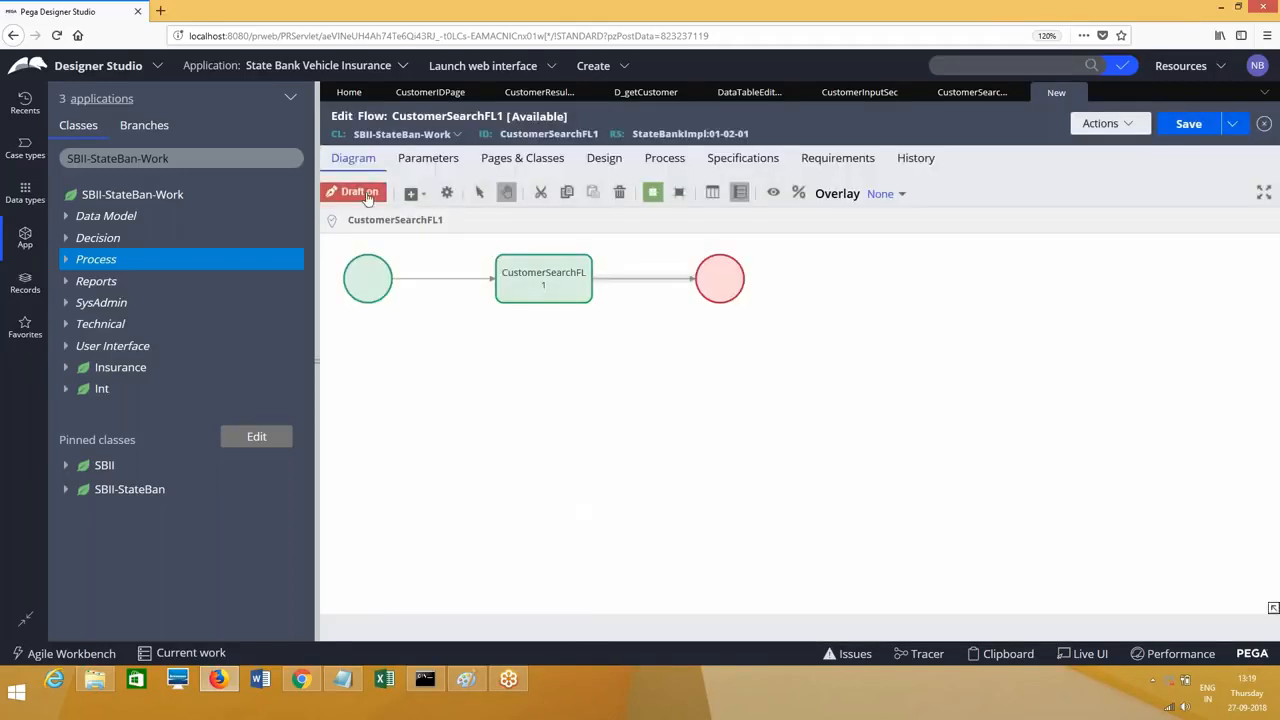
left_click(360, 193)
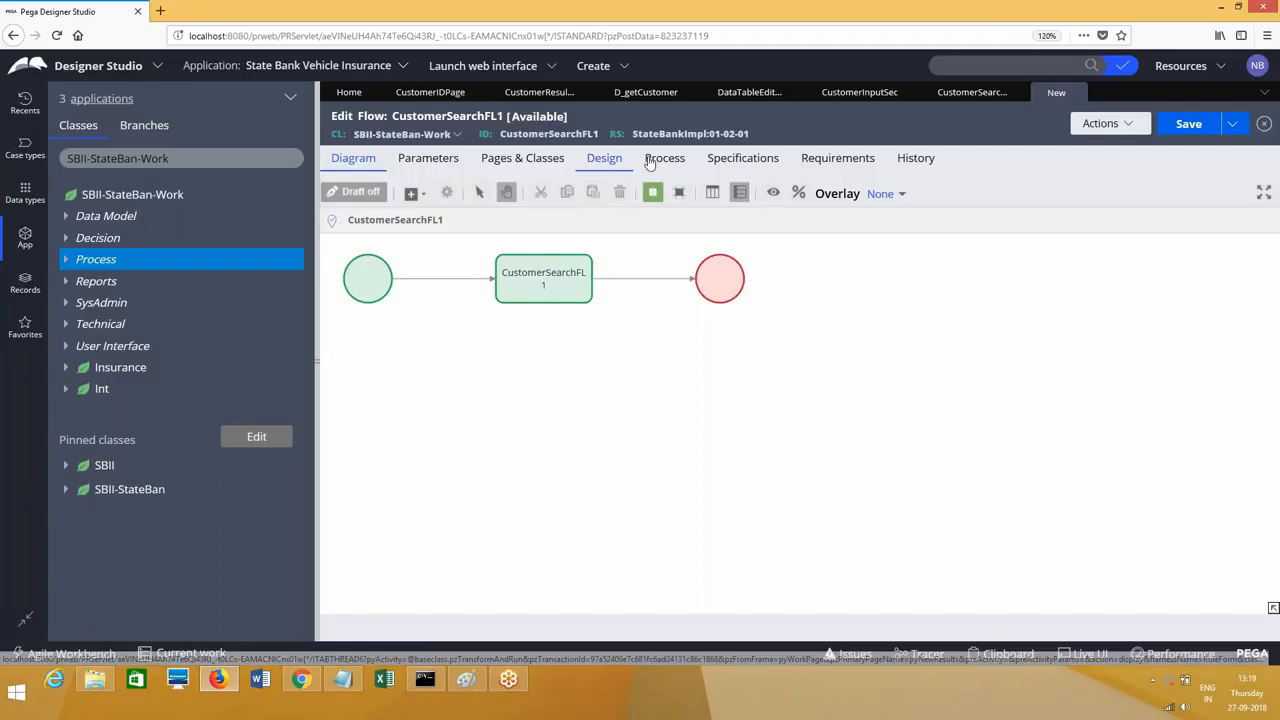
Step: Set the flow's work parties to pyCaseManagementDefault and save the flow
left_click(648, 163)
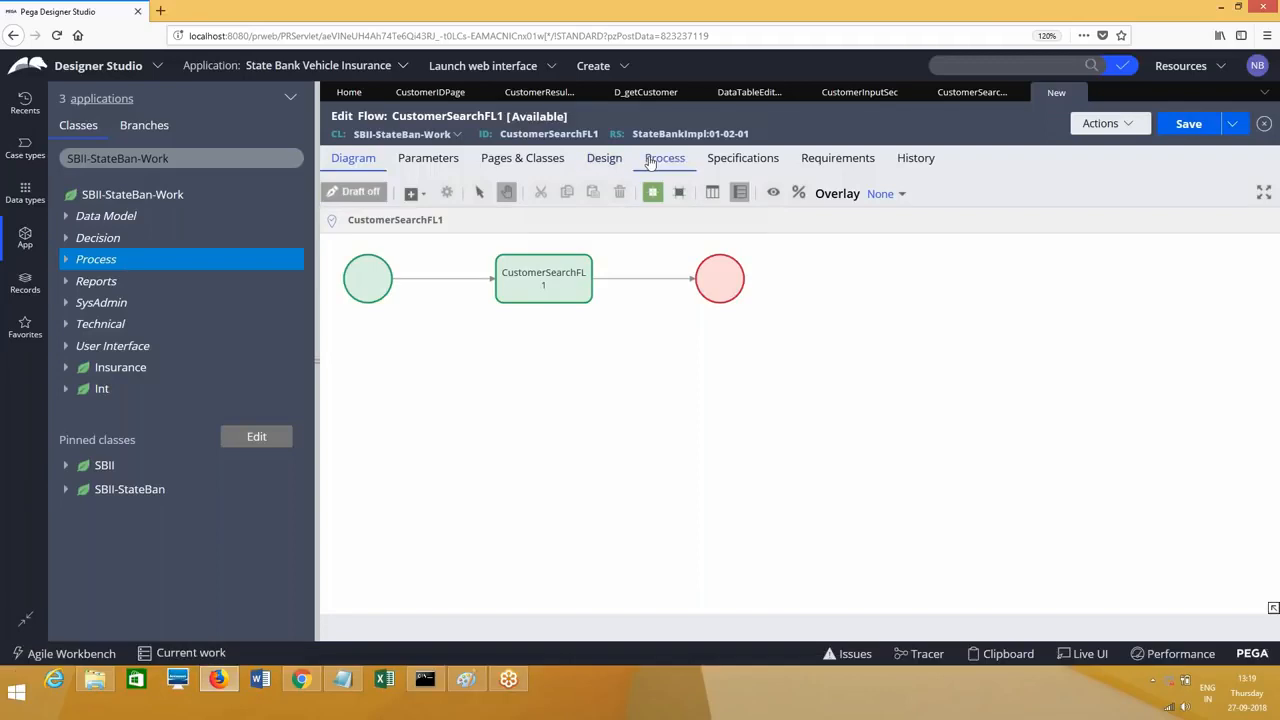
scroll(1278, 428, "down", 1)
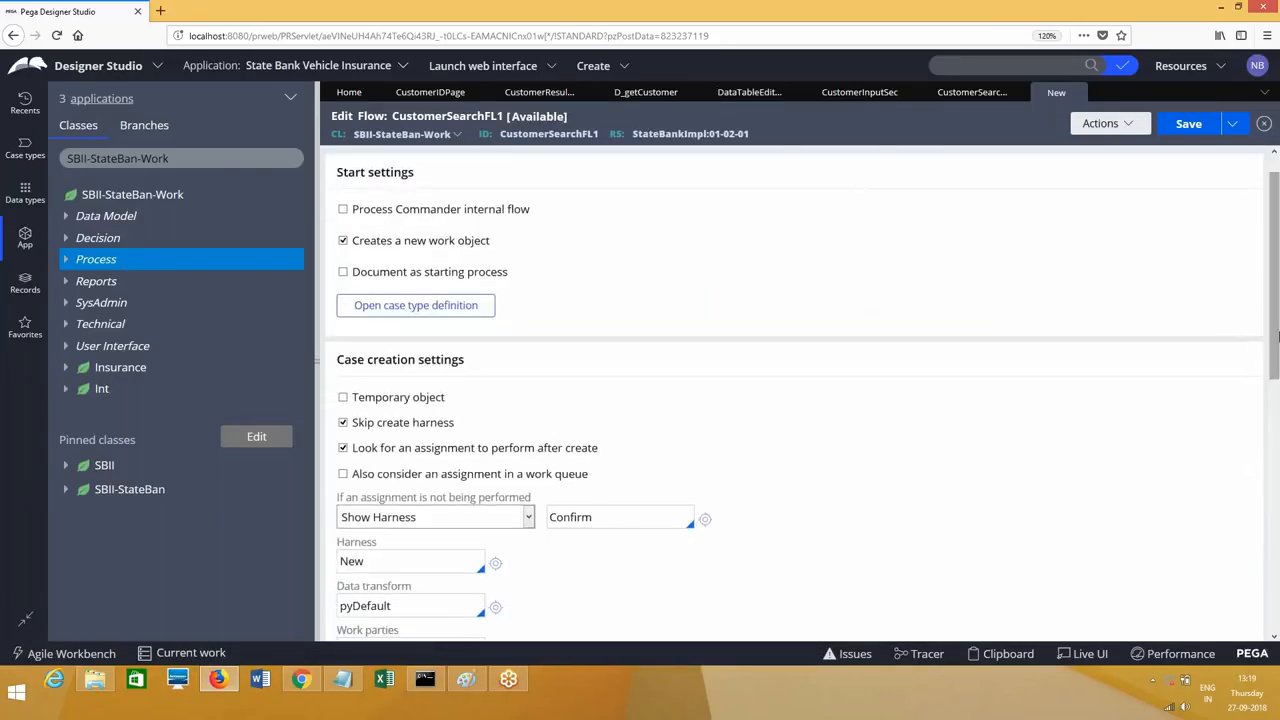
scroll(1278, 428, "down", 6)
left_click(441, 298)
double_click(441, 298)
type("pycase")
left_click(400, 374)
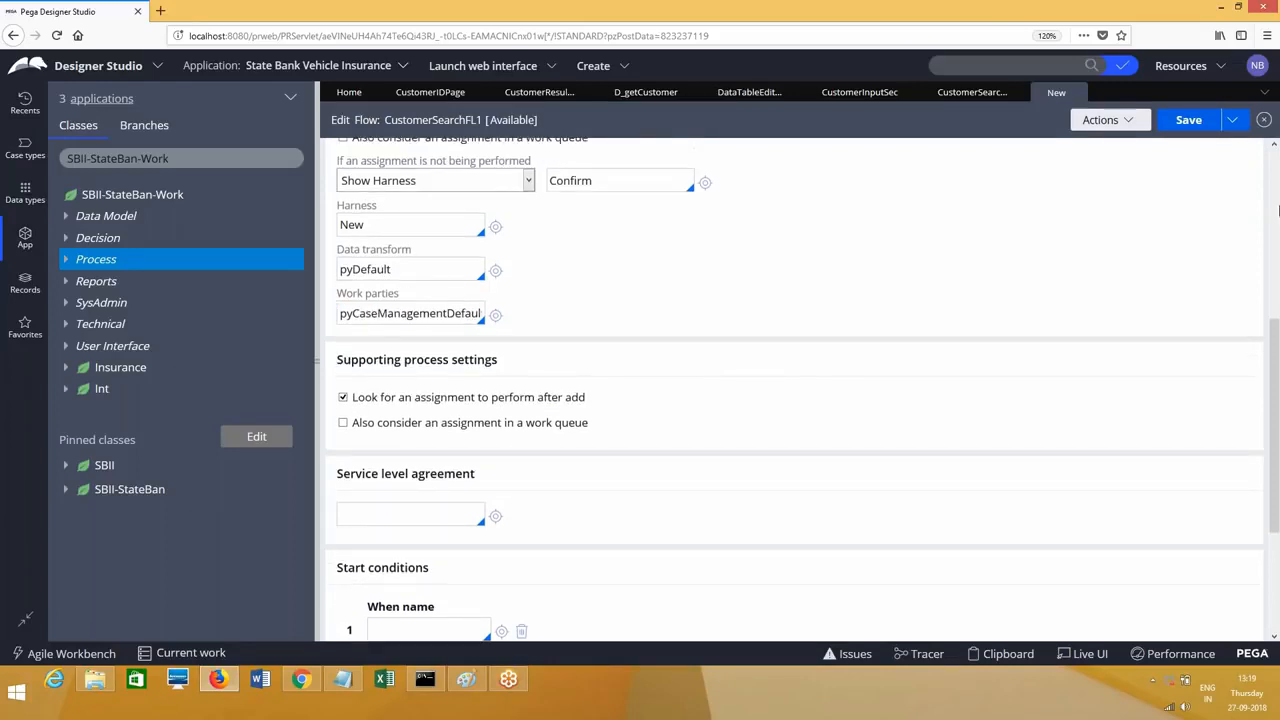
scroll(1278, 210, "up", 7)
key("ctrl+s")
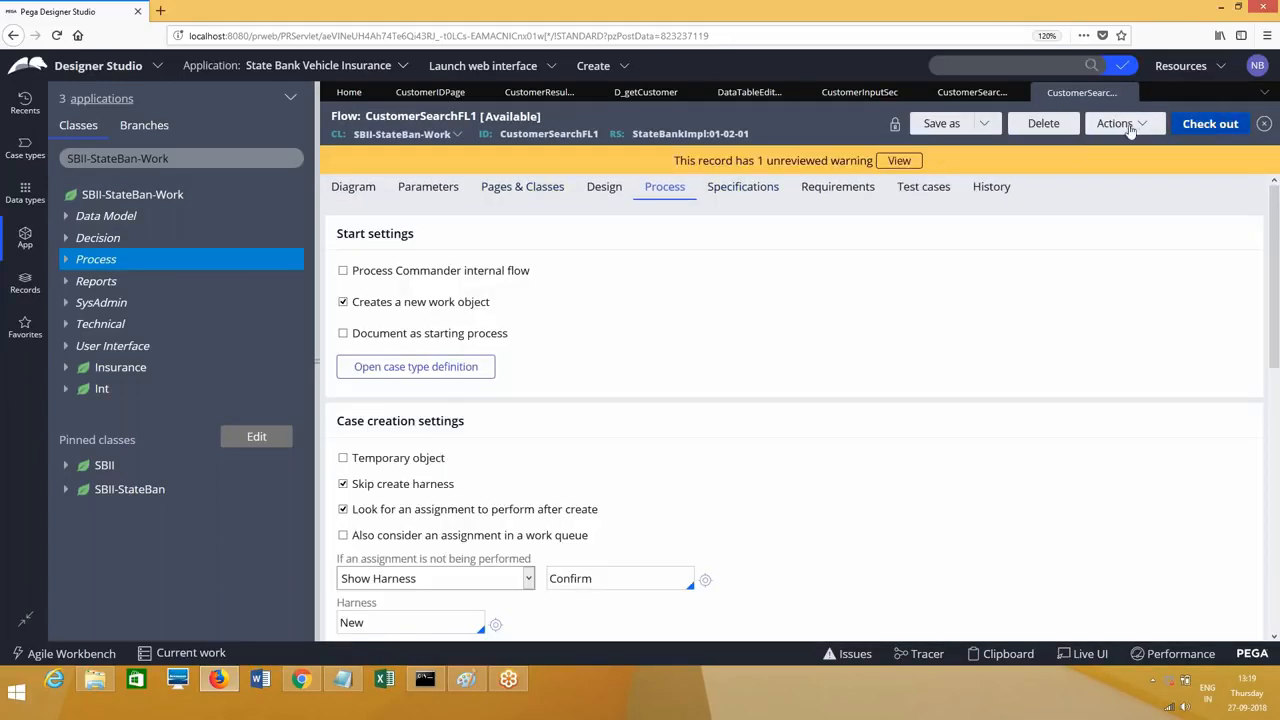
Step: Run the flow as a new test case, close it, and enter the user name at login
left_click(1124, 124)
left_click(1108, 380)
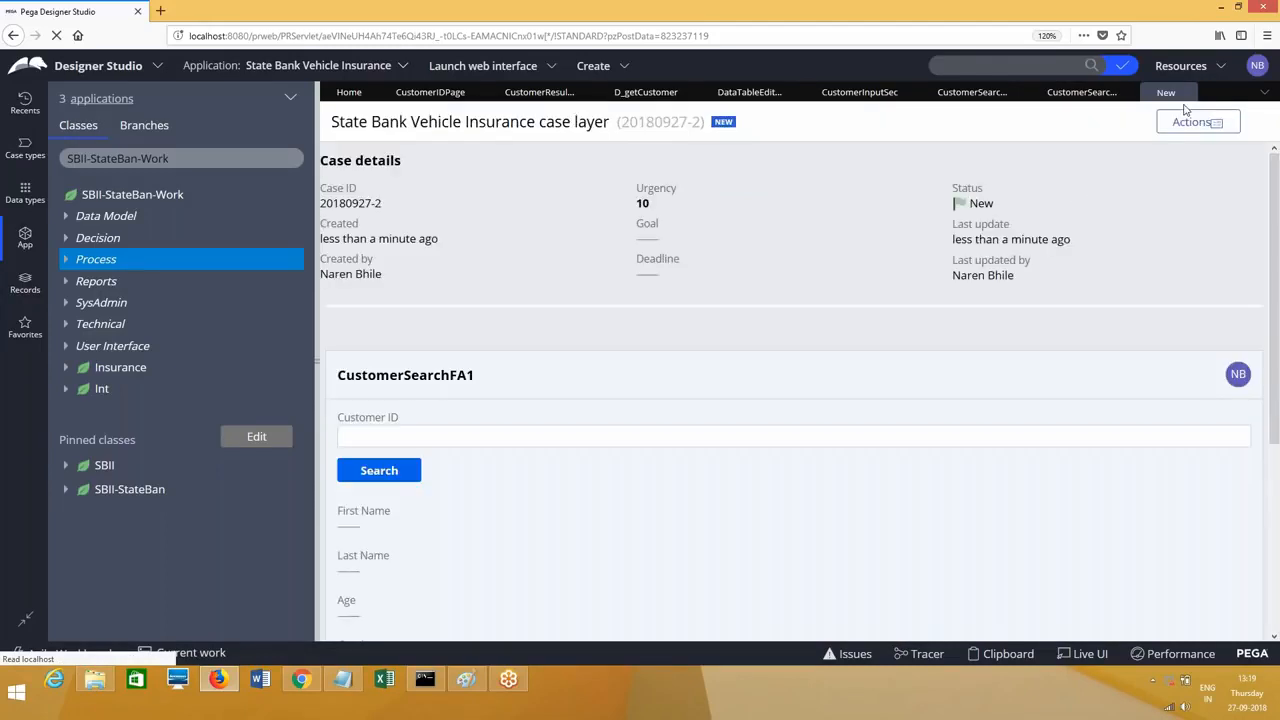
left_click(1217, 92)
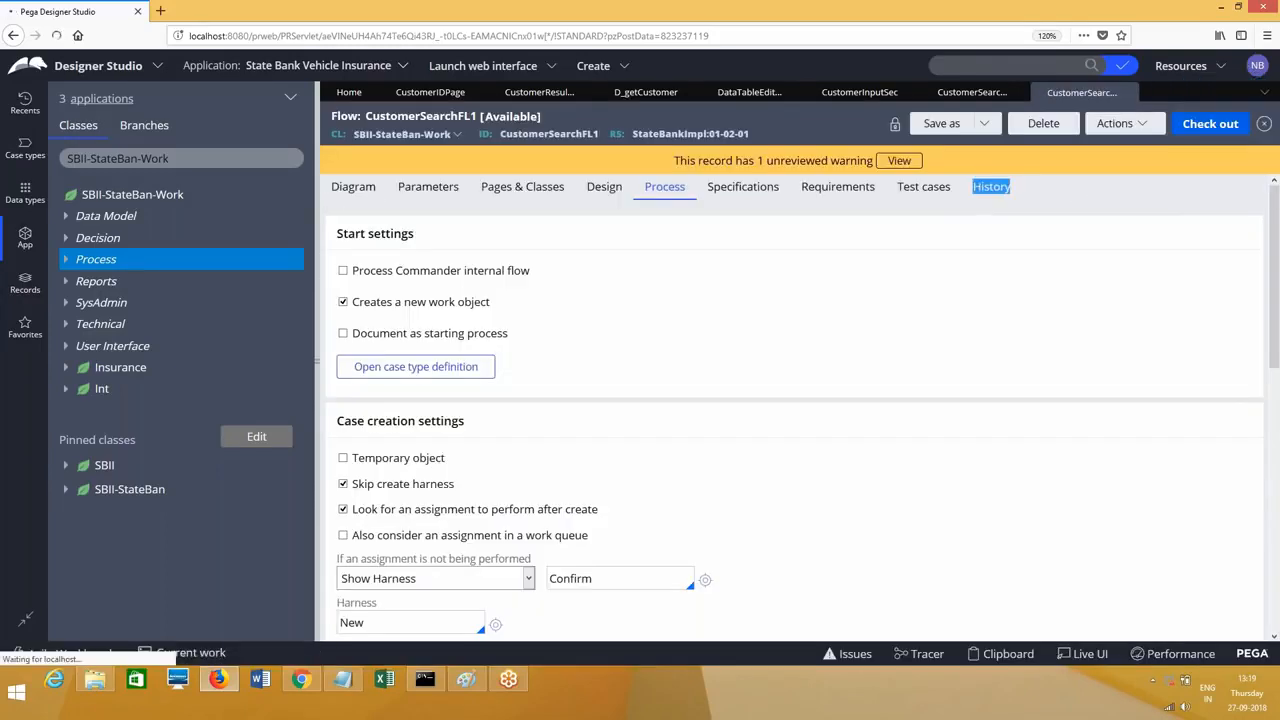
type("admin")
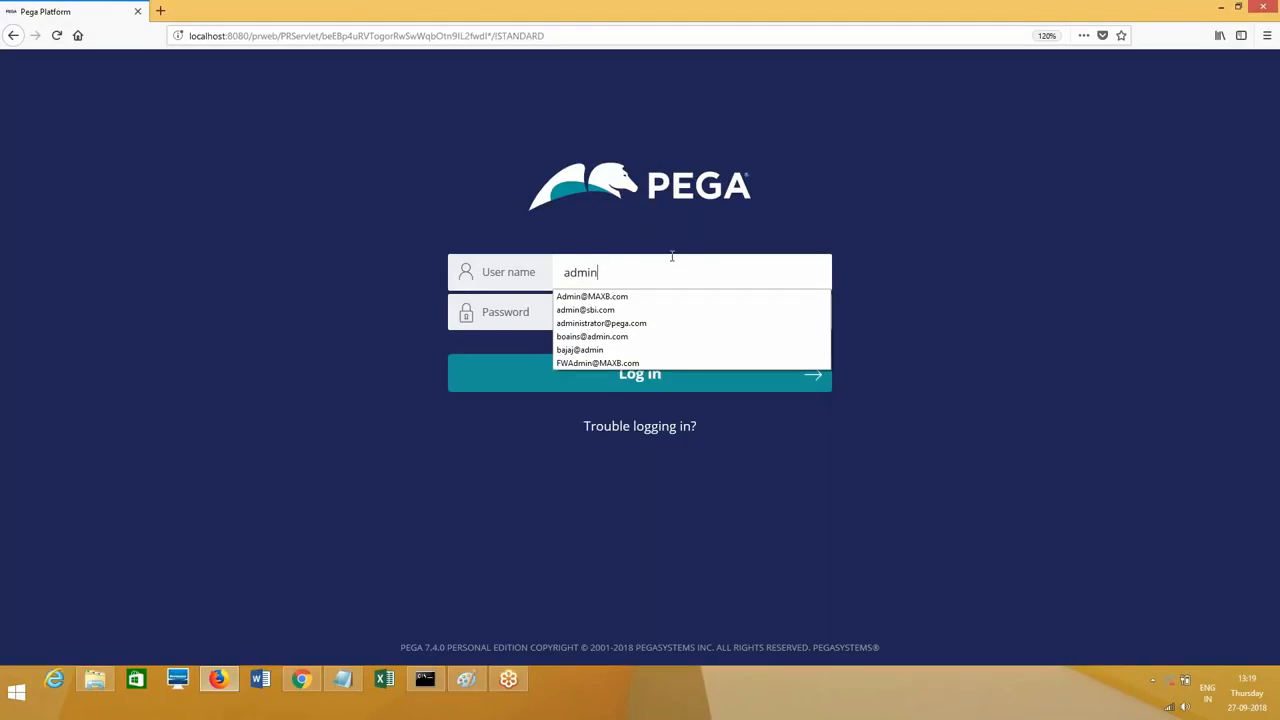
Step: Log back in as the saved administrator user and run CustomerSearchFL1 as a new case
left_click(603, 311)
type("rules")
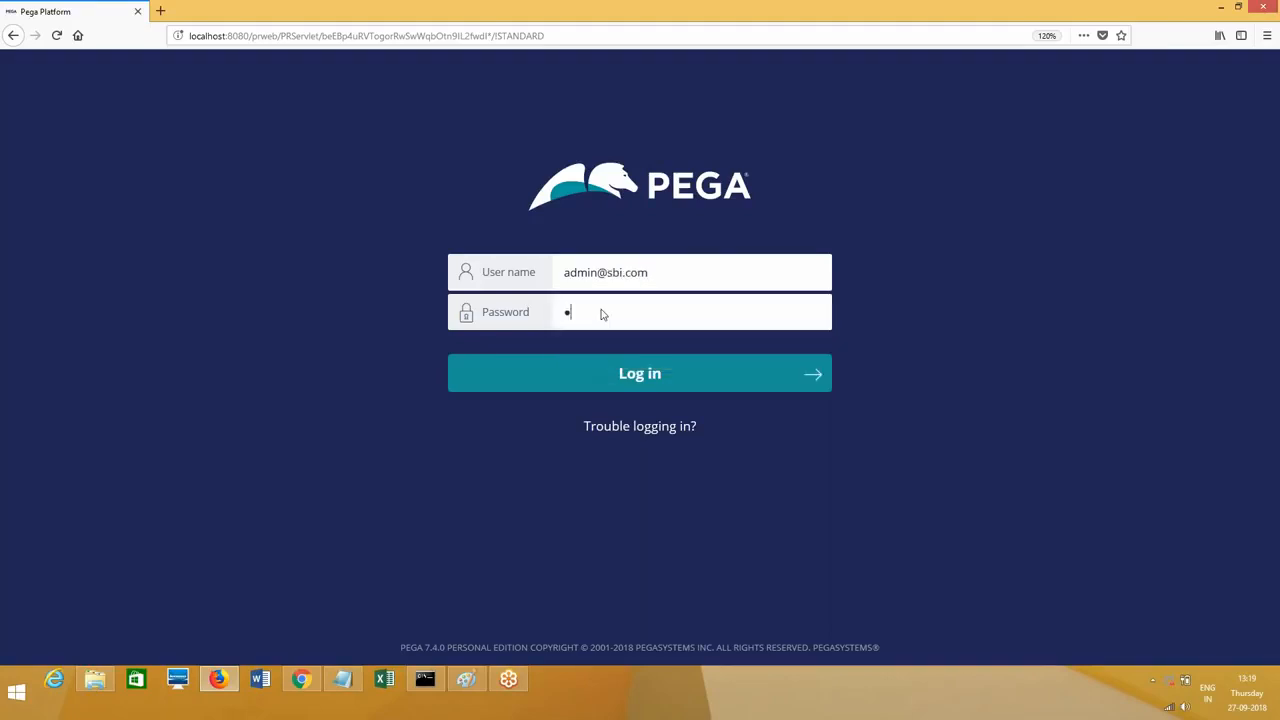
key("Return")
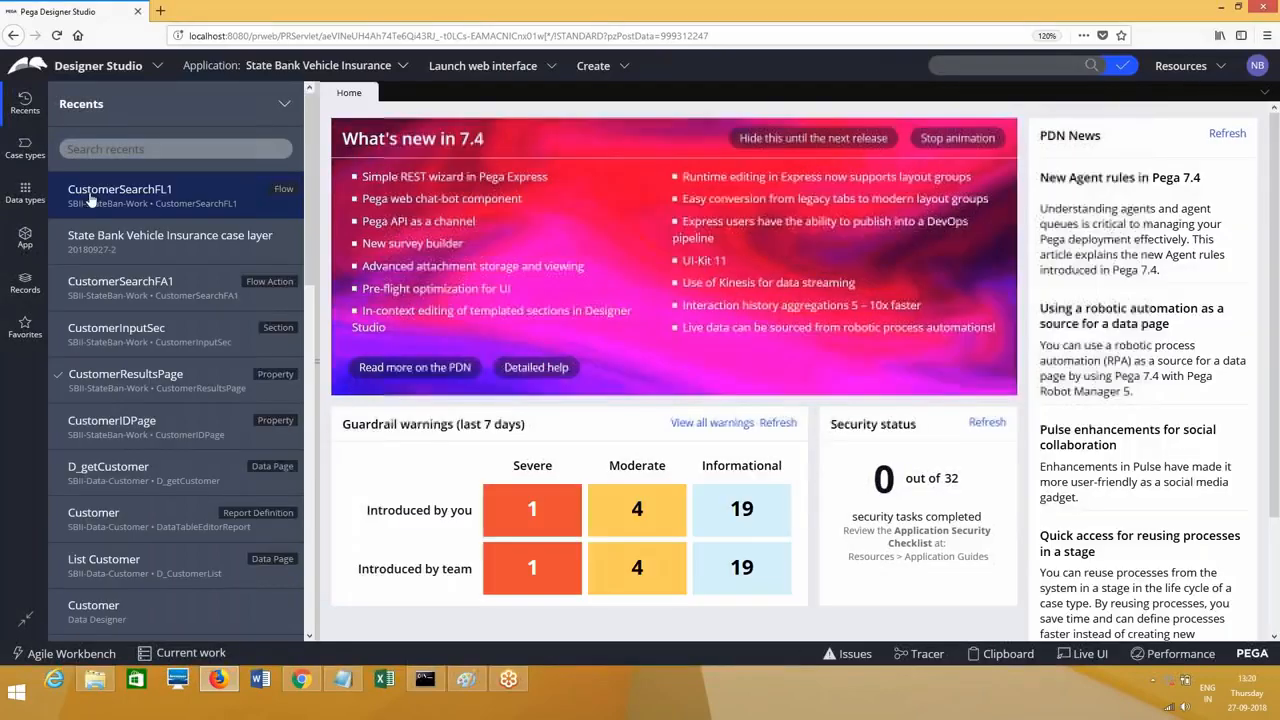
left_click(120, 189)
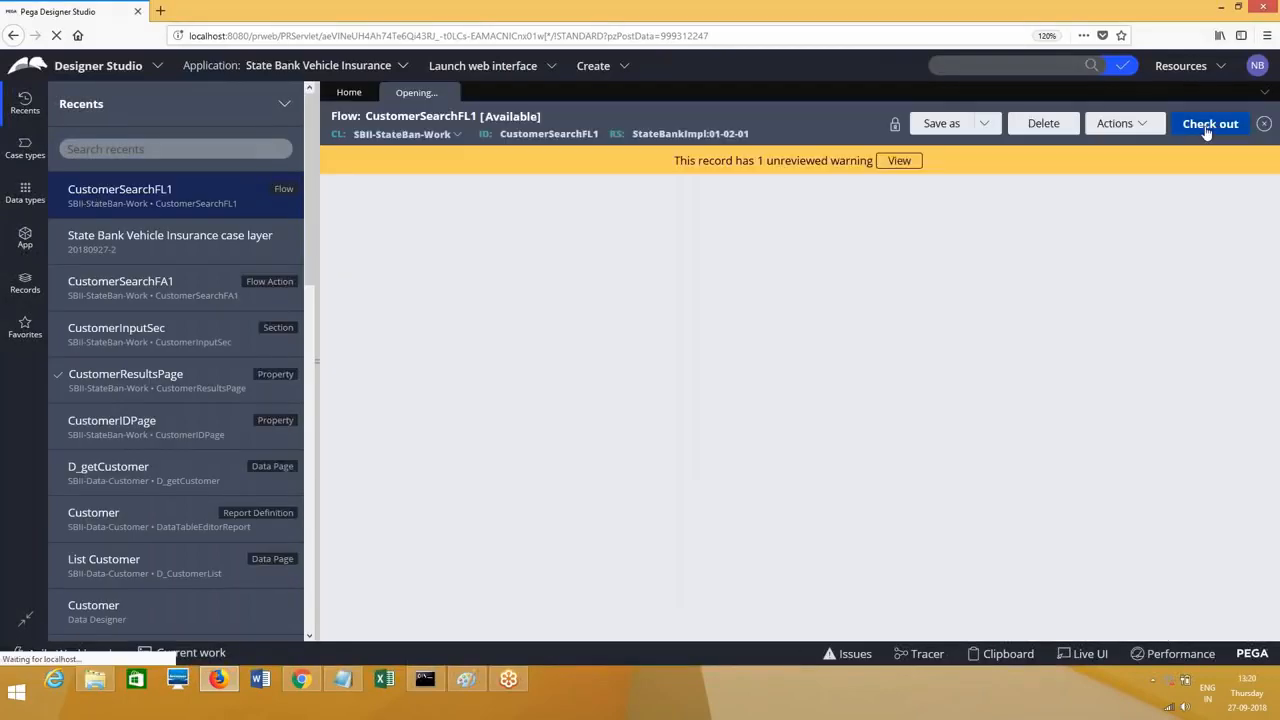
left_click(1120, 123)
left_click(1103, 143)
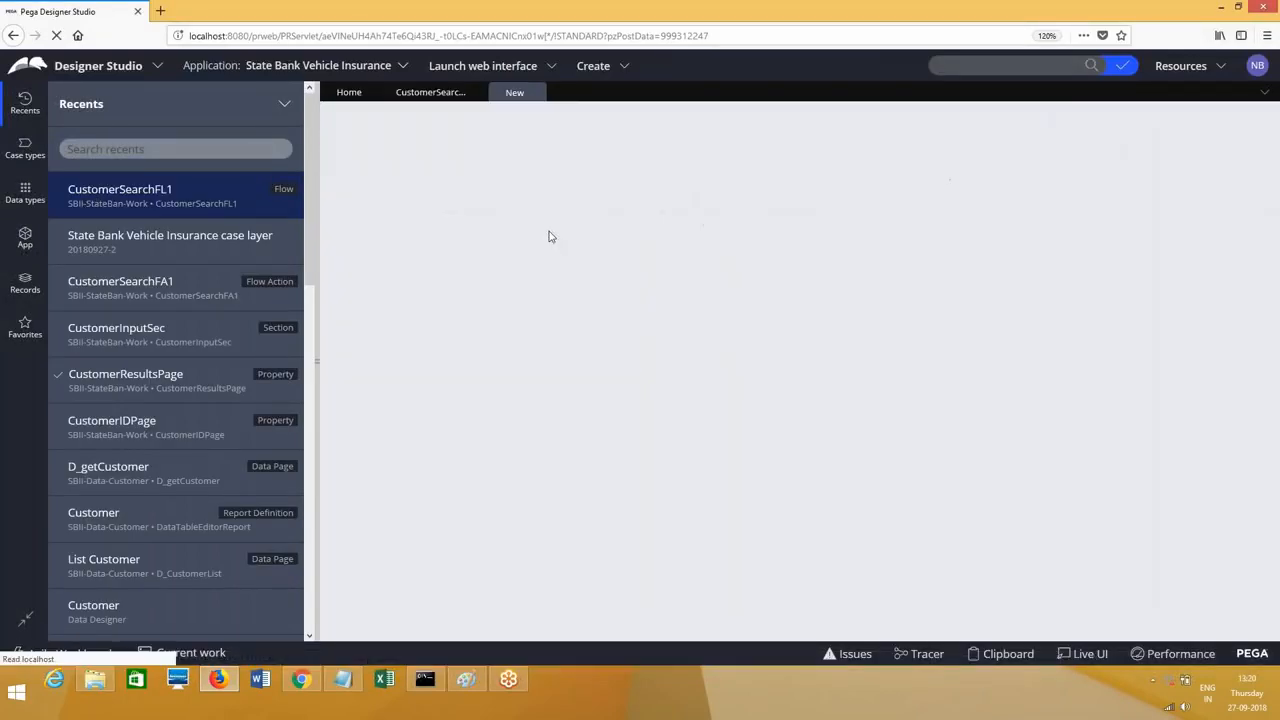
Step: Enter Customer ID CUST002 and search for that customer
left_click(391, 436)
type("CUST002")
key("Tab")
left_click(395, 475)
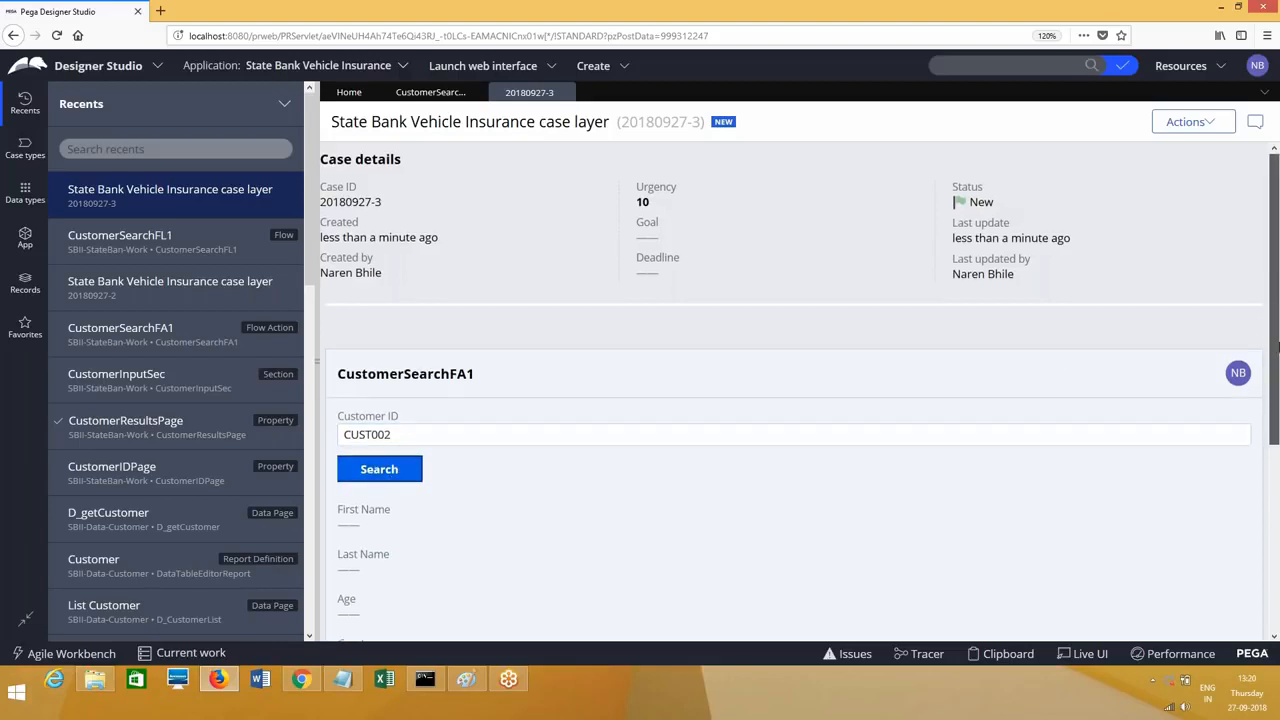
Step: Select the CUST002 ID, check Data Pages in the Clipboard viewer, then scroll to the filled fields
scroll(1276, 308, "down", 2)
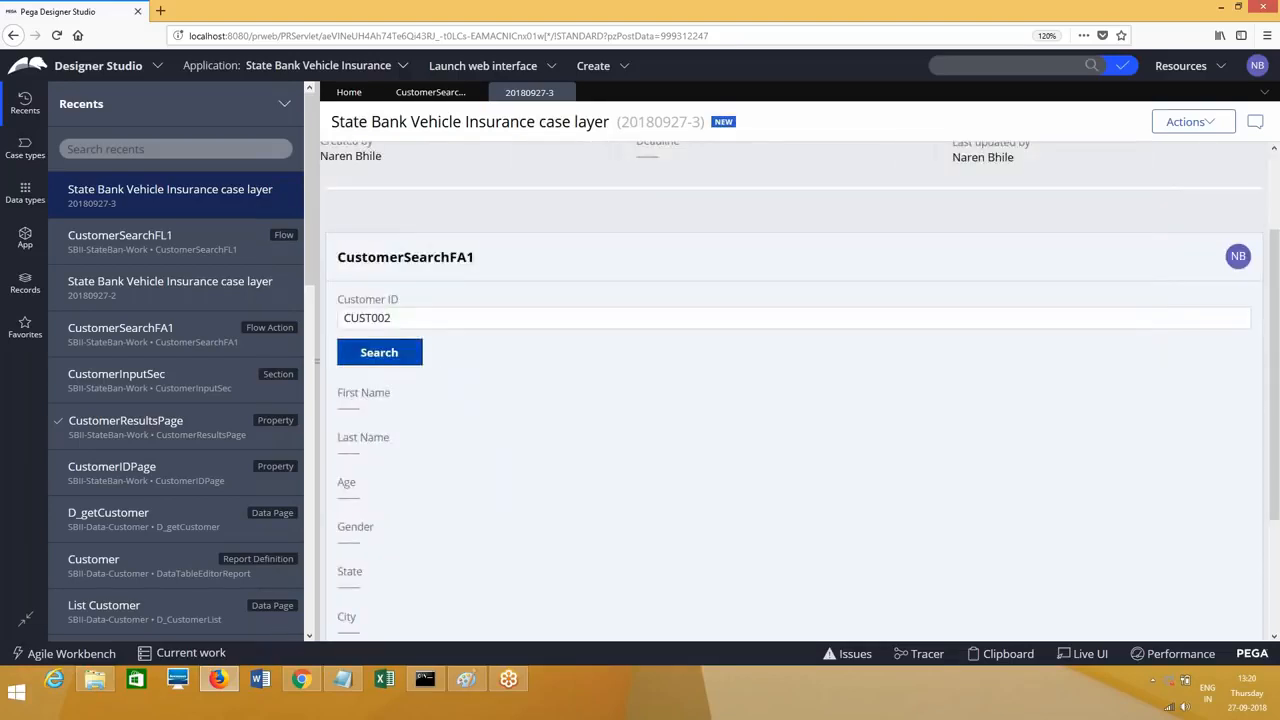
left_click(416, 320)
double_click(422, 320)
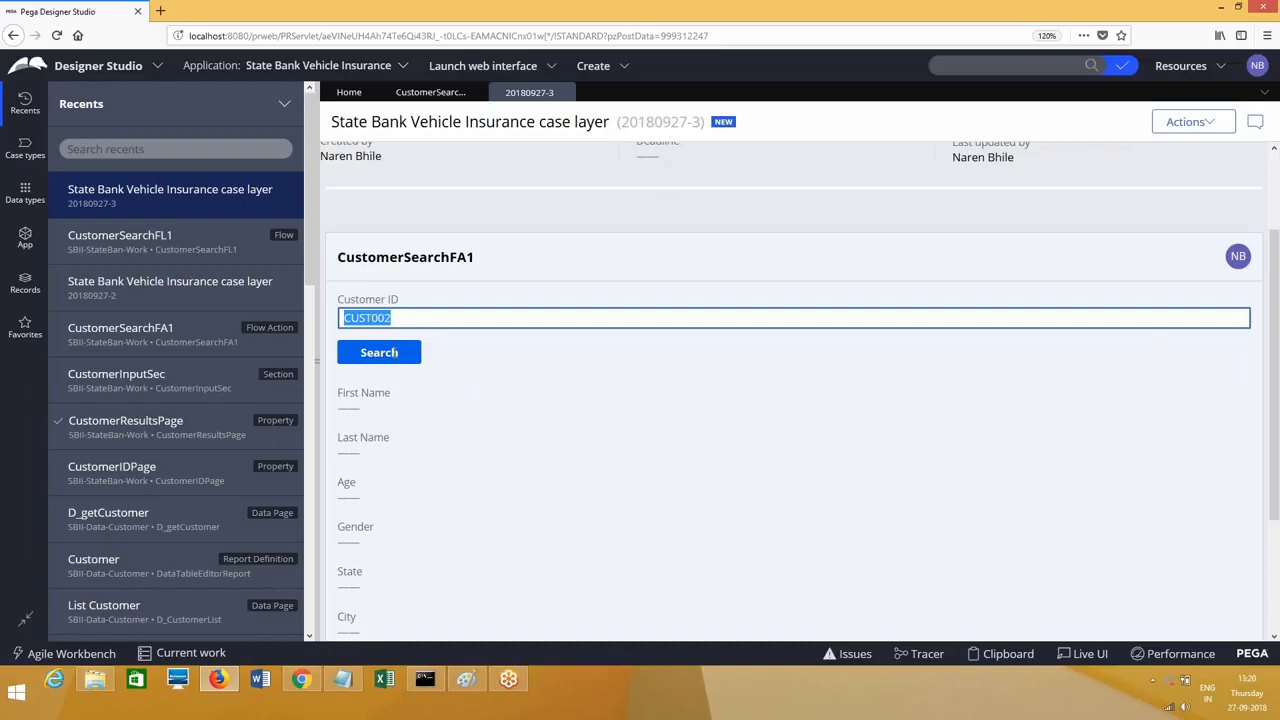
left_click(990, 662)
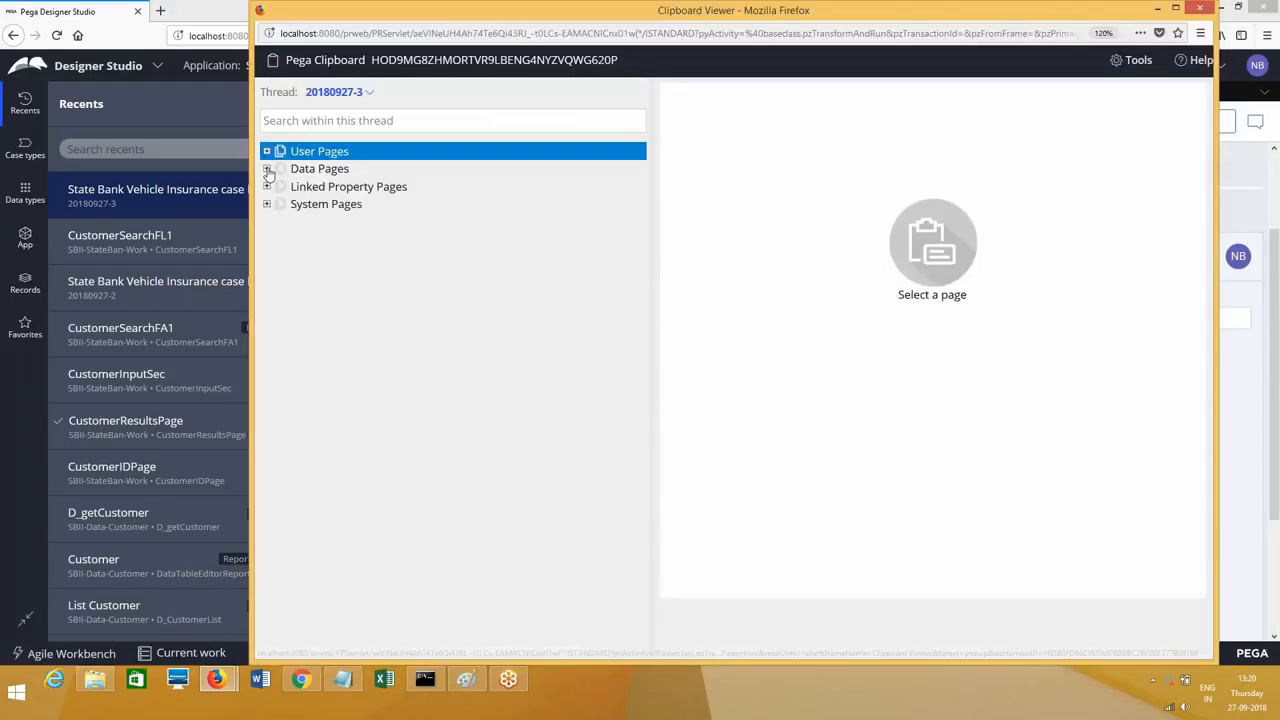
left_click(267, 169)
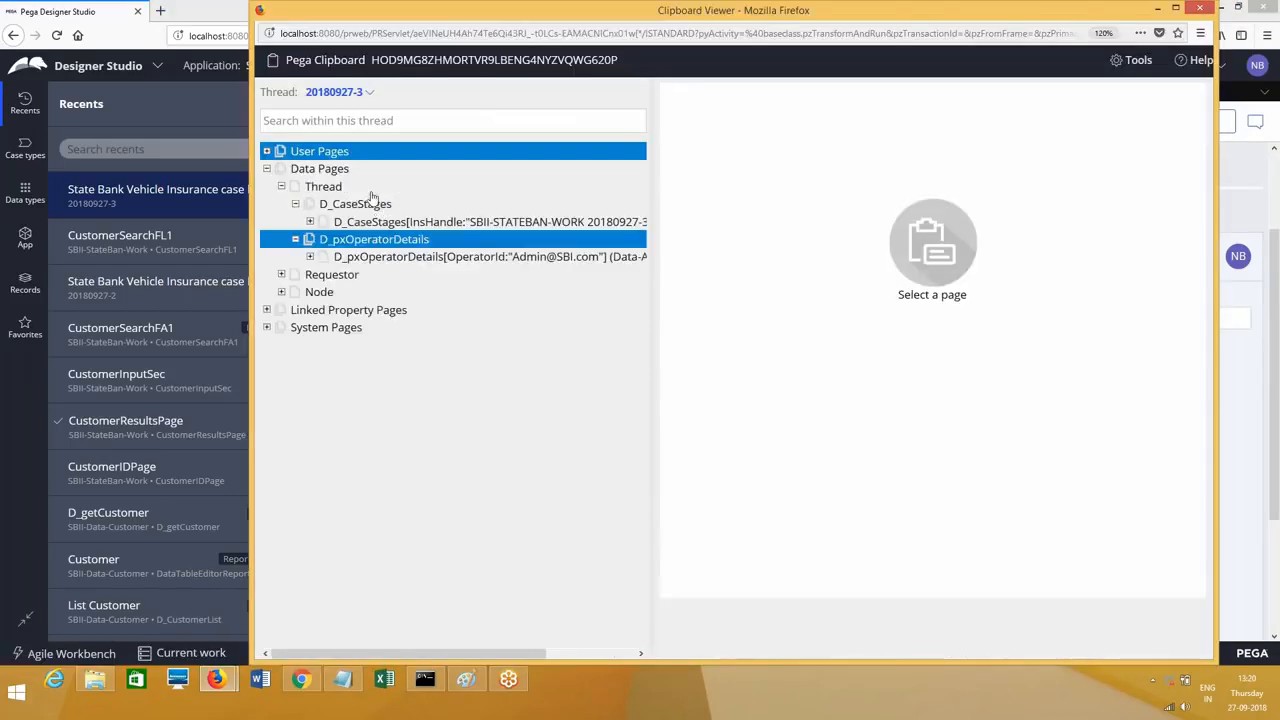
left_click(1199, 10)
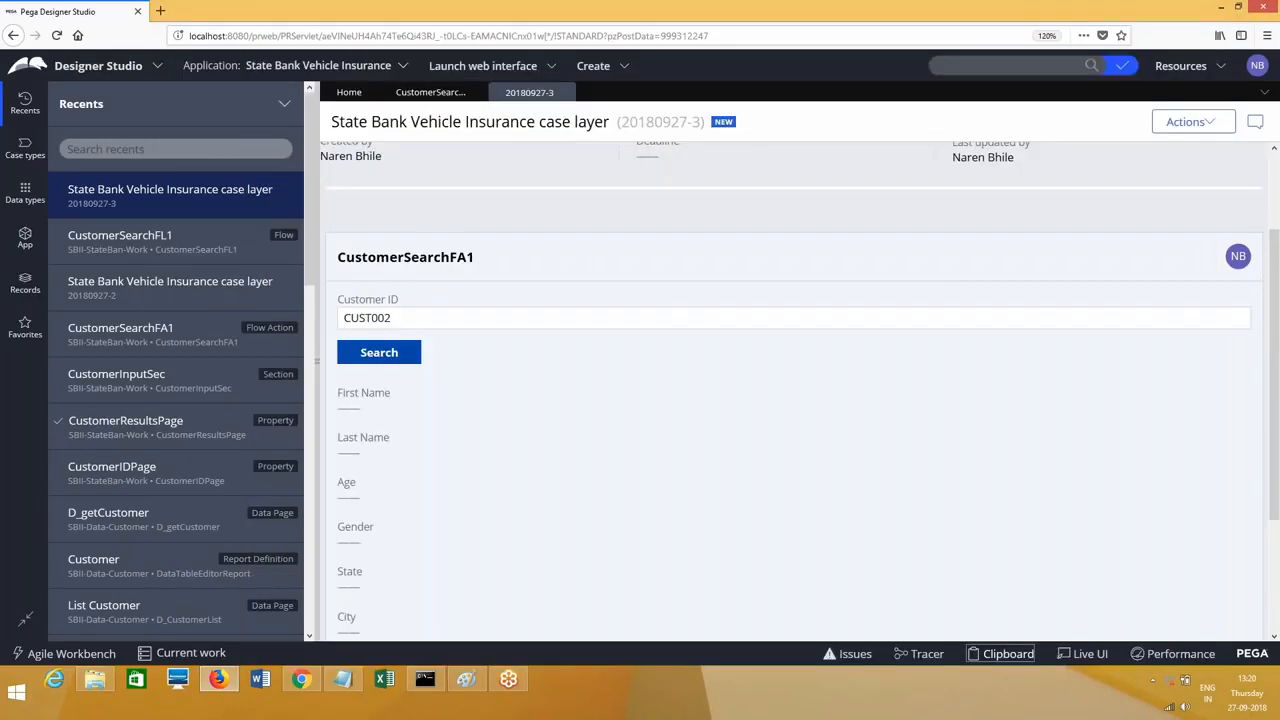
left_click_drag(1278, 471, 1278, 582)
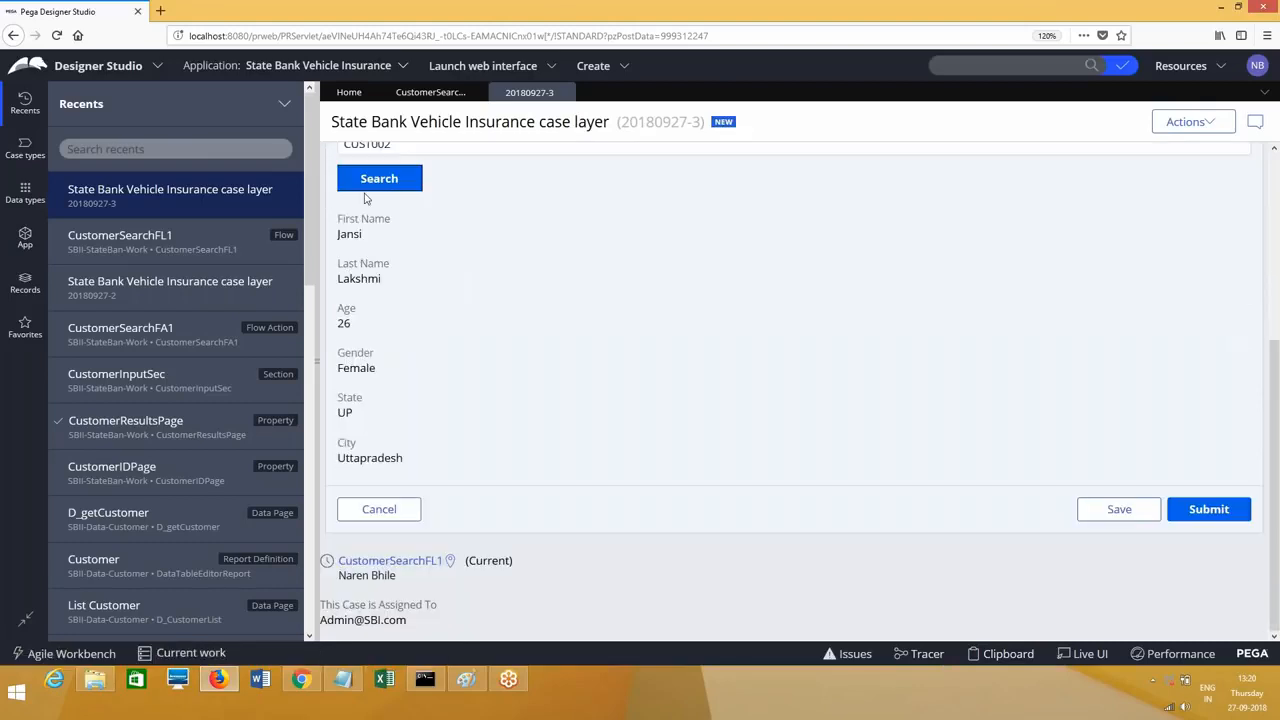
Step: Open the Clipboard viewer maximized and expand the Thread data pages down to D_getCustomer pxResults
left_click(1007, 654)
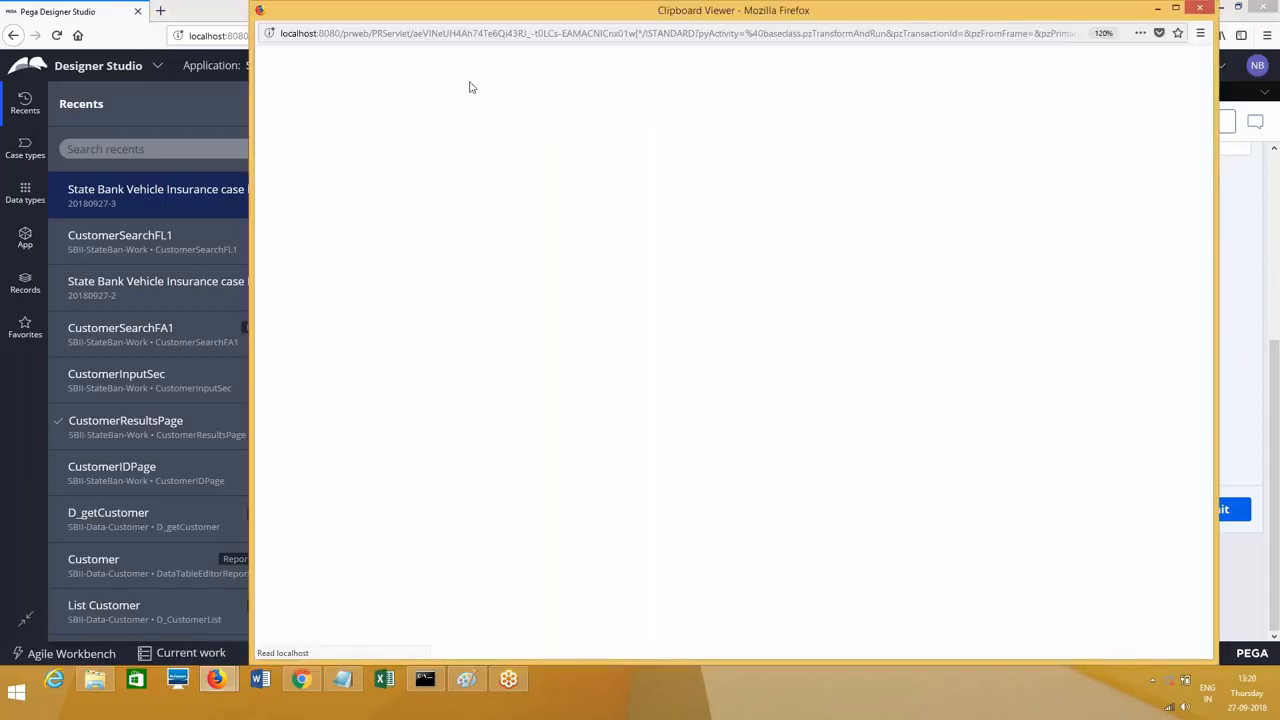
double_click(530, 12)
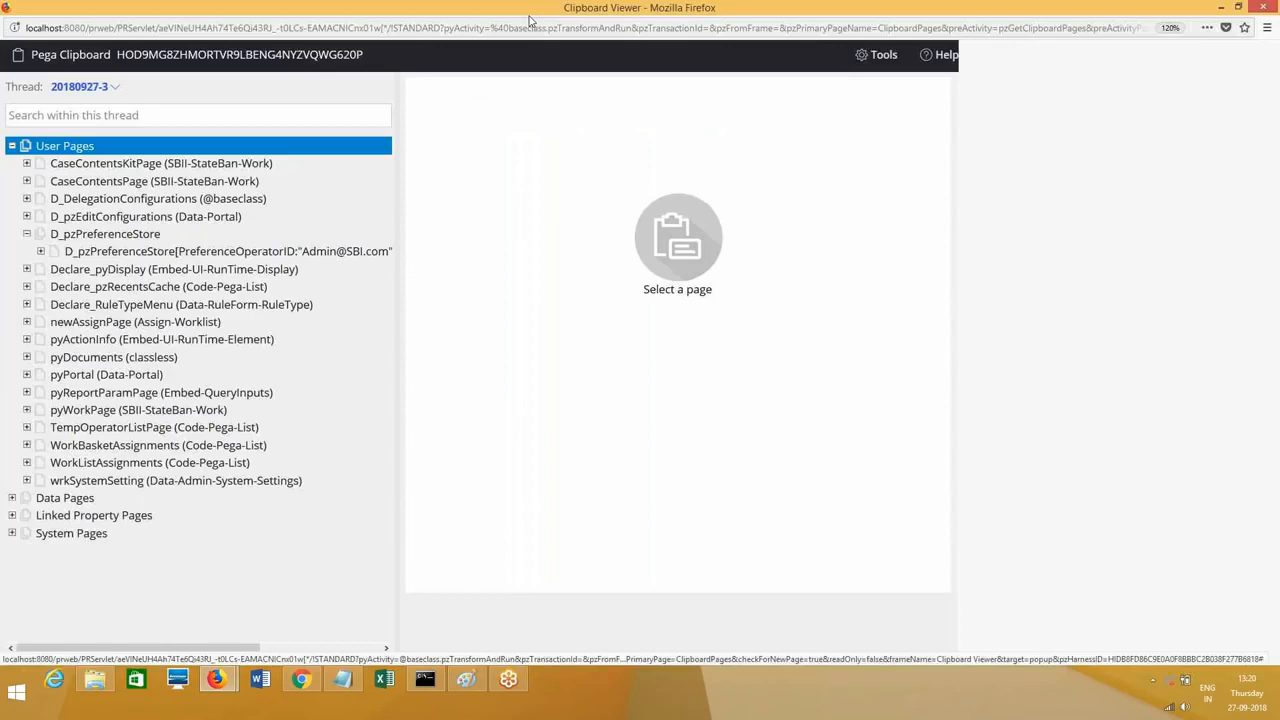
left_click(12, 146)
left_click(12, 164)
left_click(27, 182)
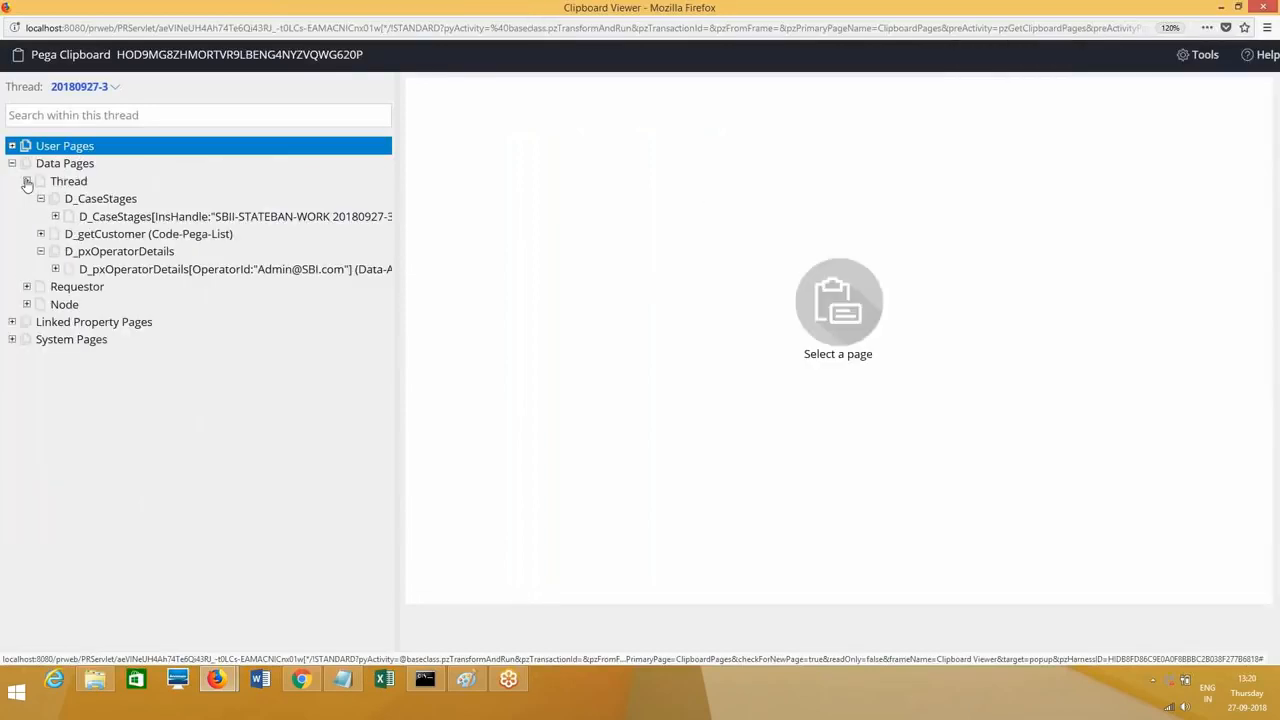
left_click(40, 235)
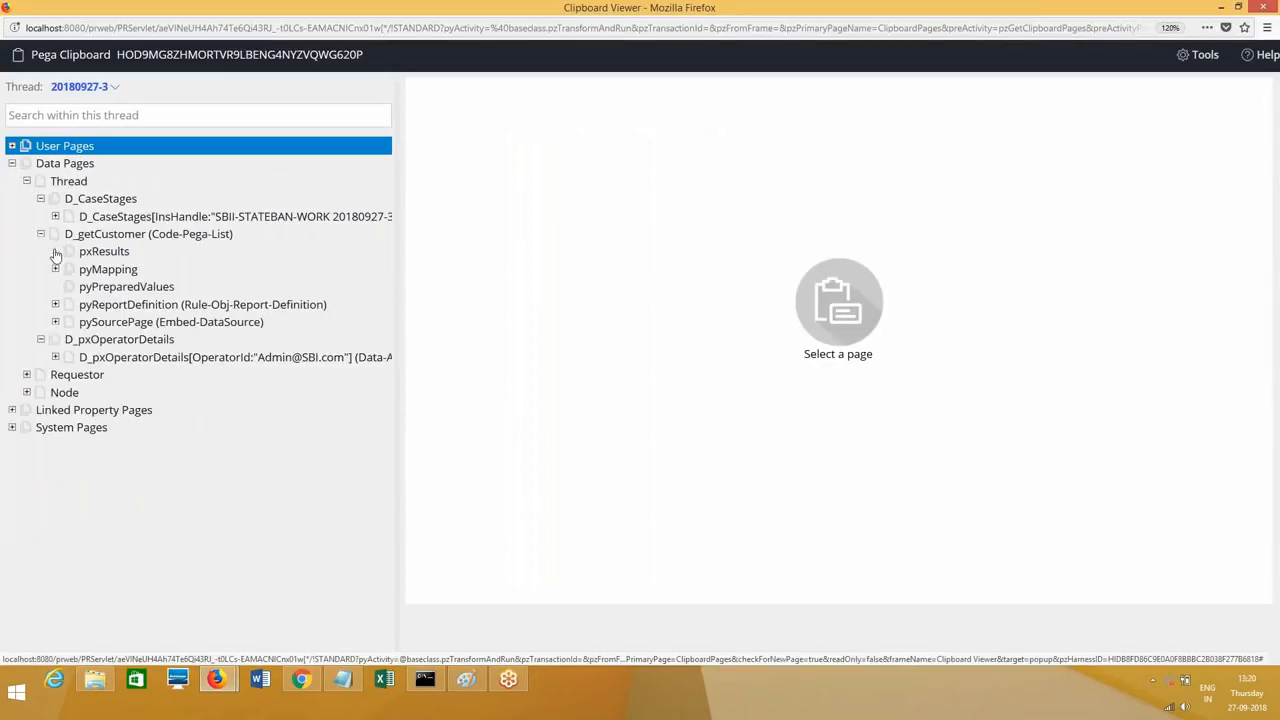
left_click(55, 252)
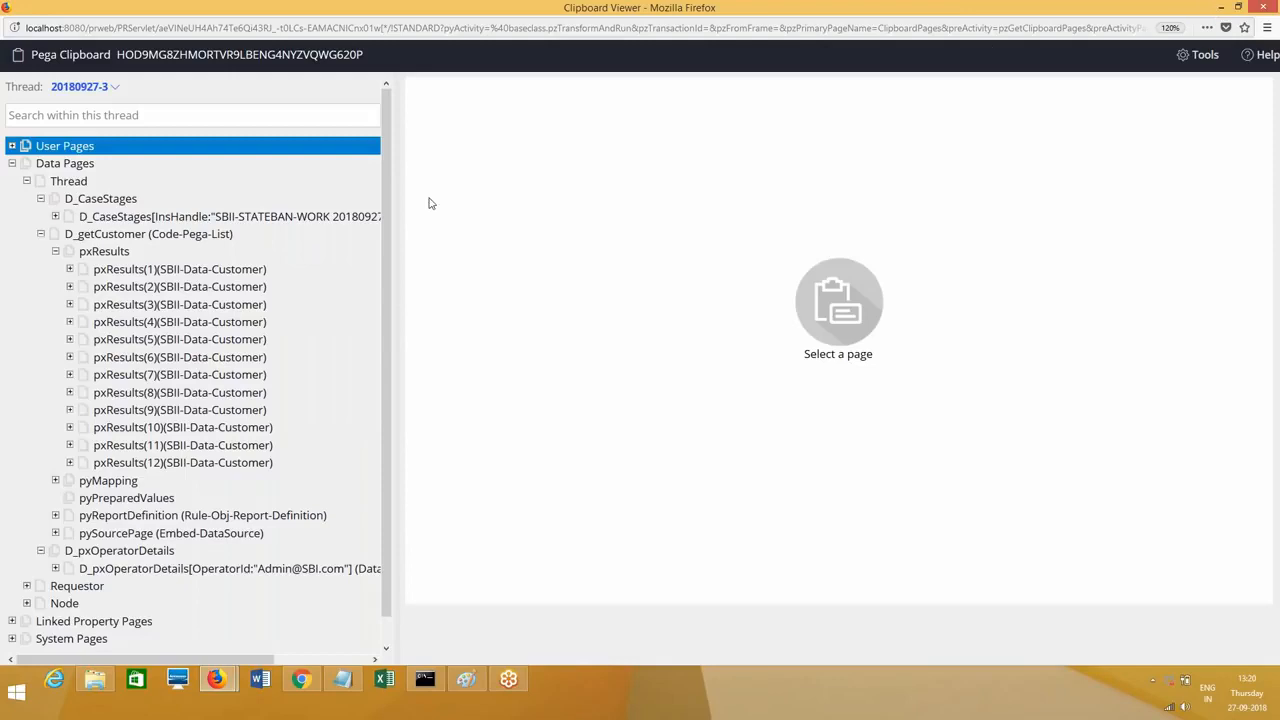
Step: Inspect pxResults(1) and pxResults(2), noting the CUST002 customer ID, then close the viewer
left_click(185, 270)
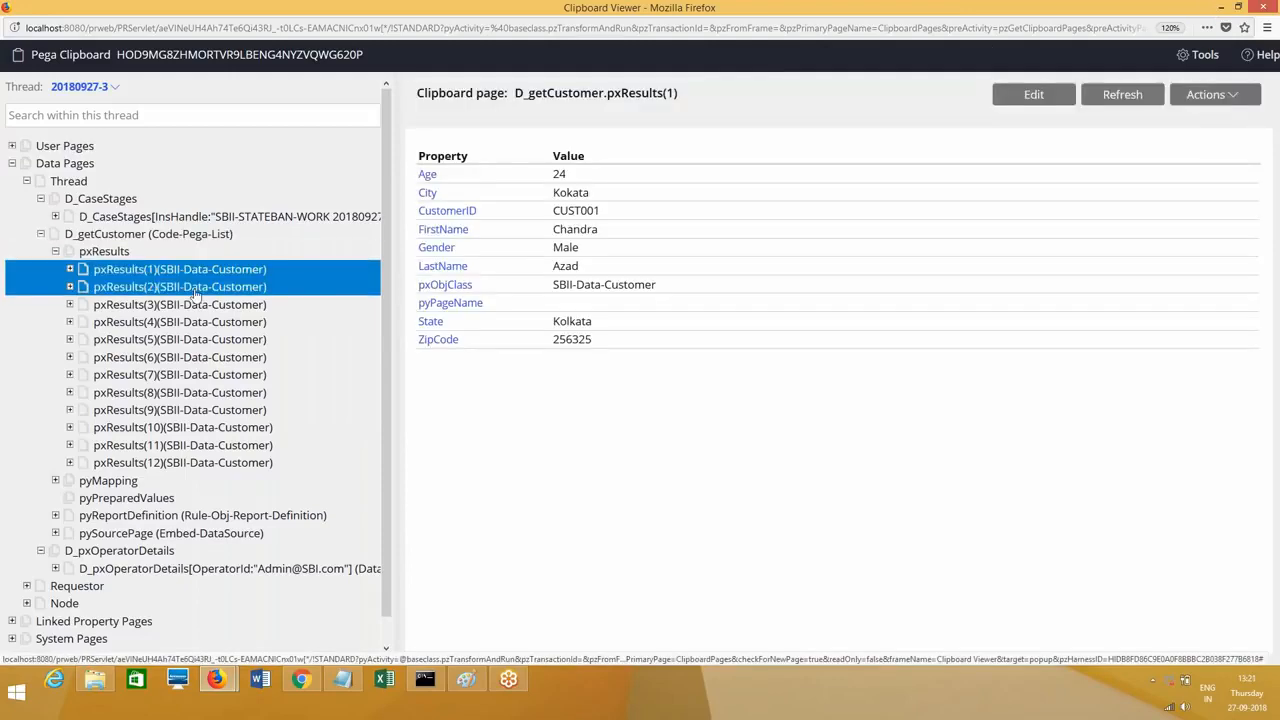
left_click(197, 287)
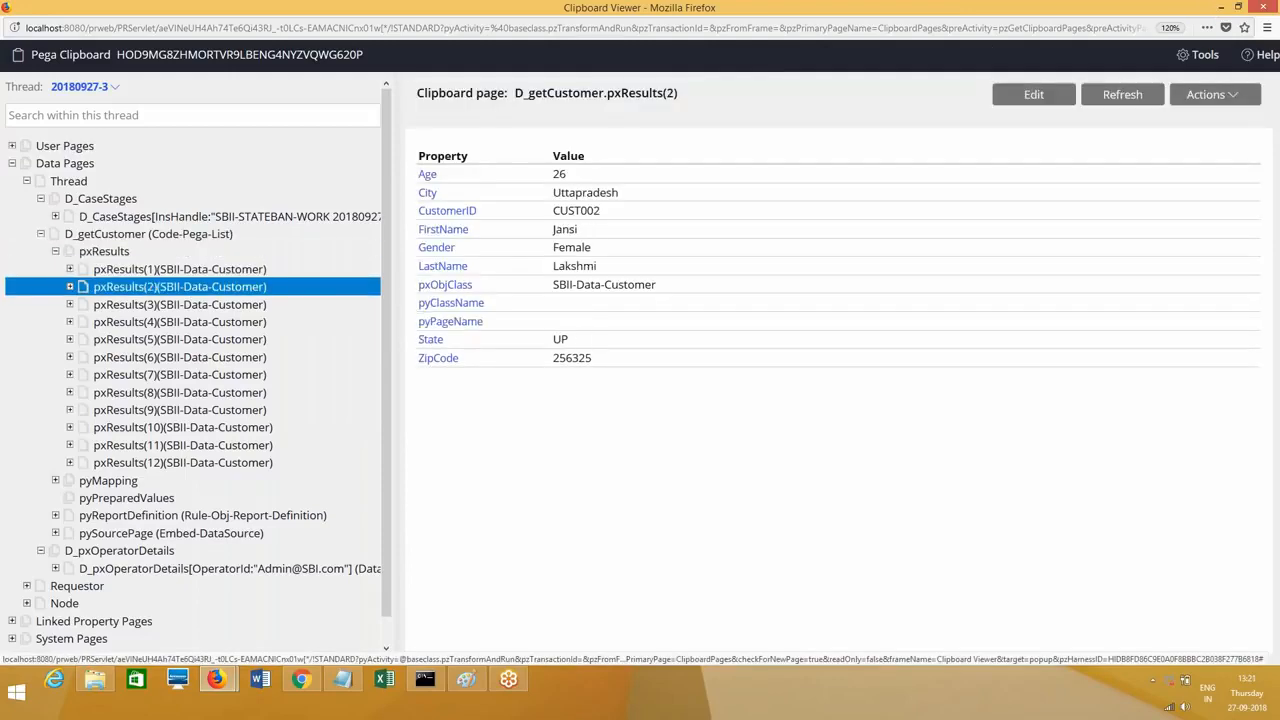
double_click(570, 212)
left_click(595, 210)
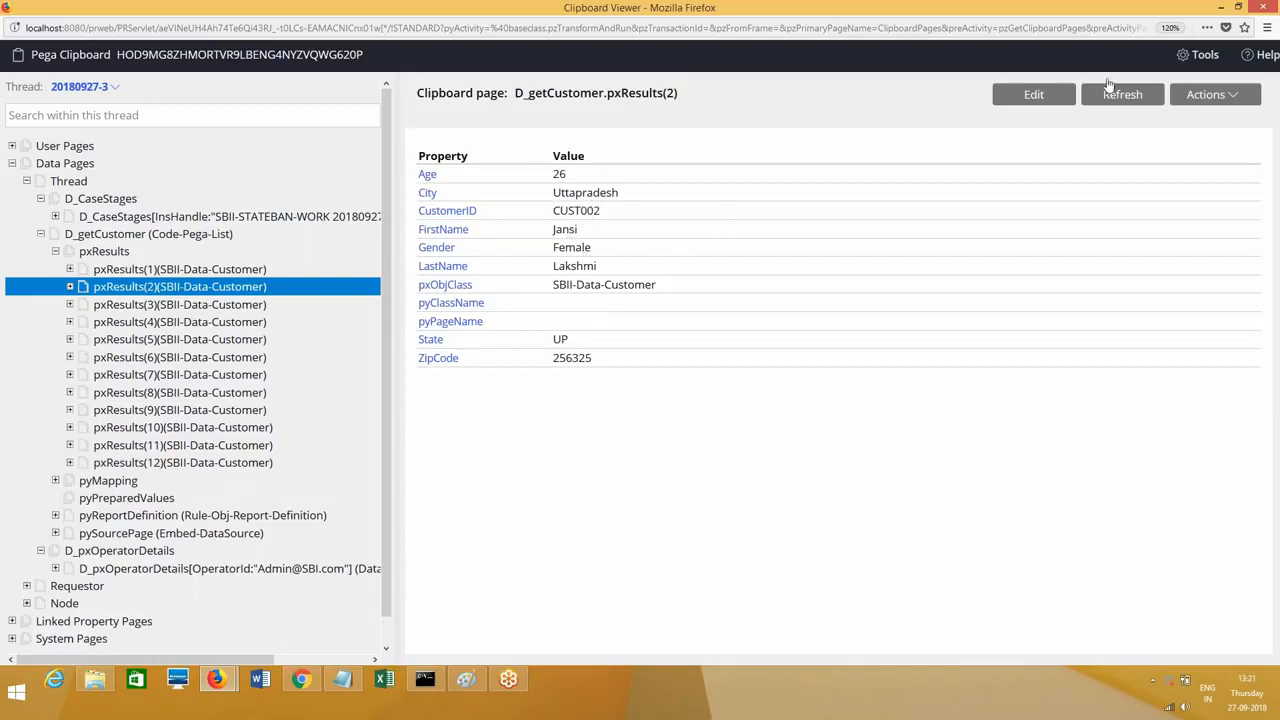
left_click(1267, 8)
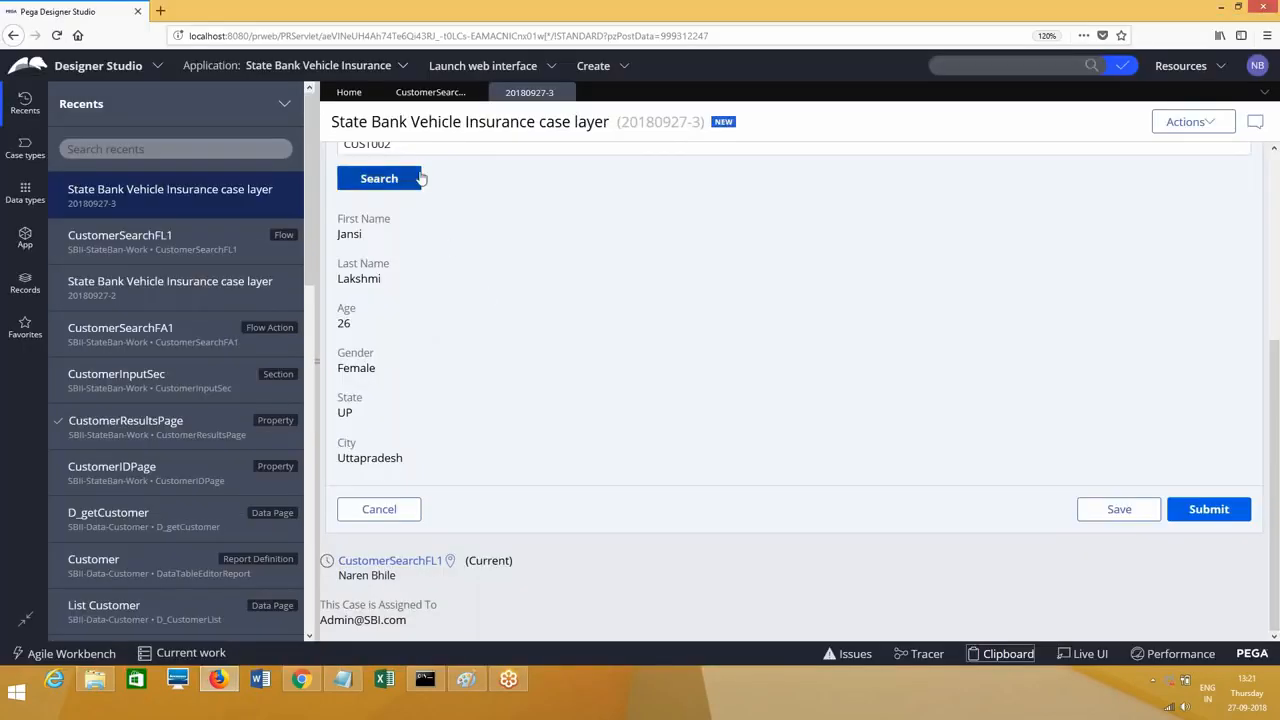
Step: Search for customer CUST003, then change the ID to CUST001 and search again
left_click(410, 147)
key("BackSpace")
type("3")
left_click(397, 184)
left_click(410, 149)
key("BackSpace")
type("1")
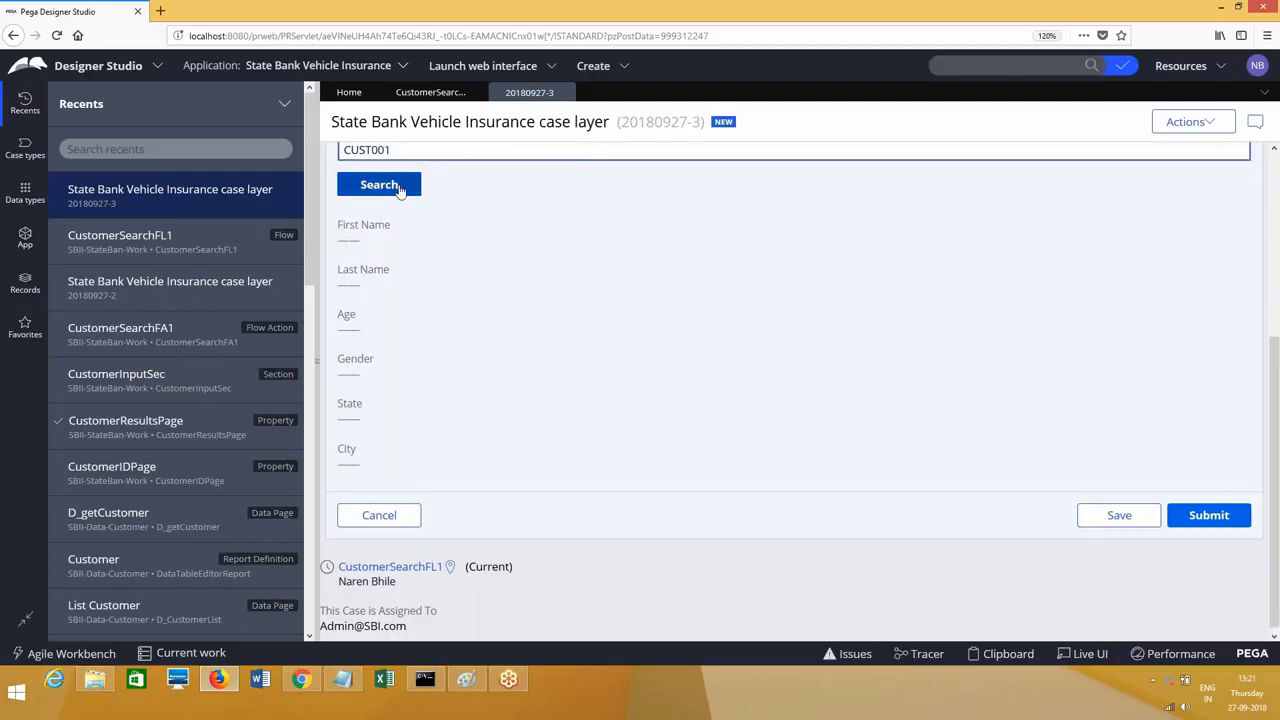
left_click(399, 188)
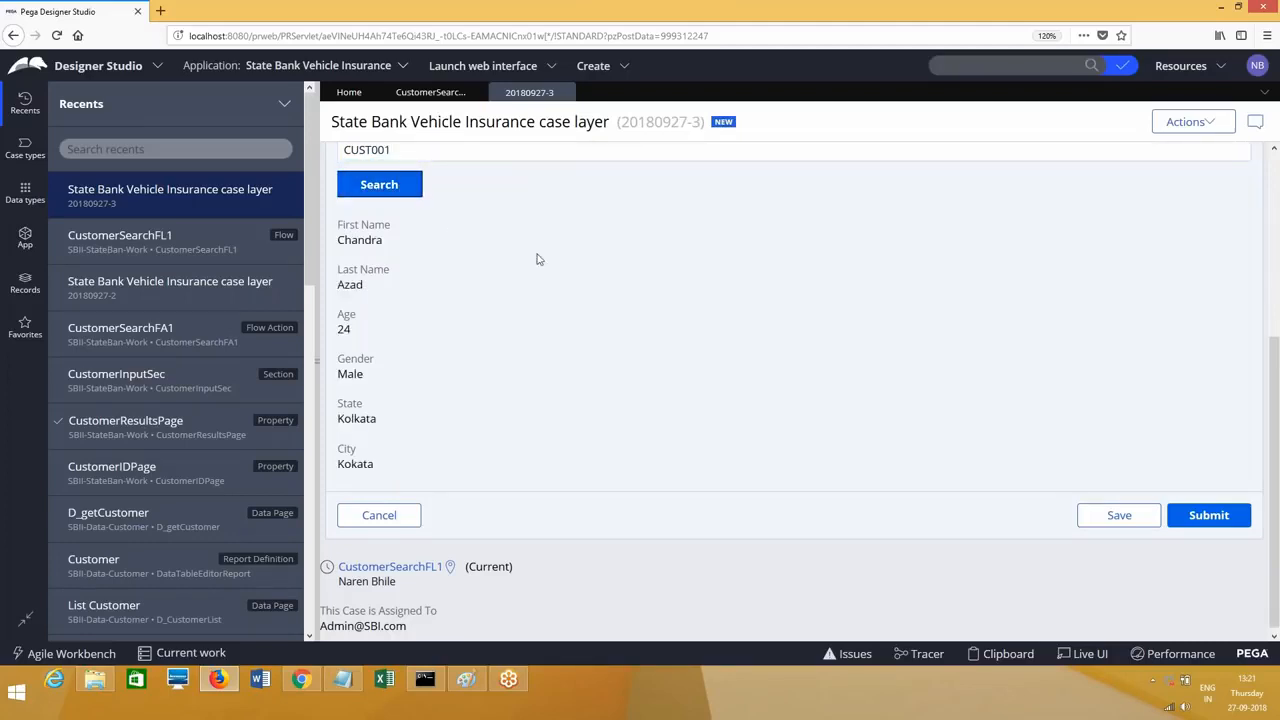
Step: In the Clipboard viewer, expand D_getCustomer pxResults, inspect pxResults(1), then close it
left_click(1000, 653)
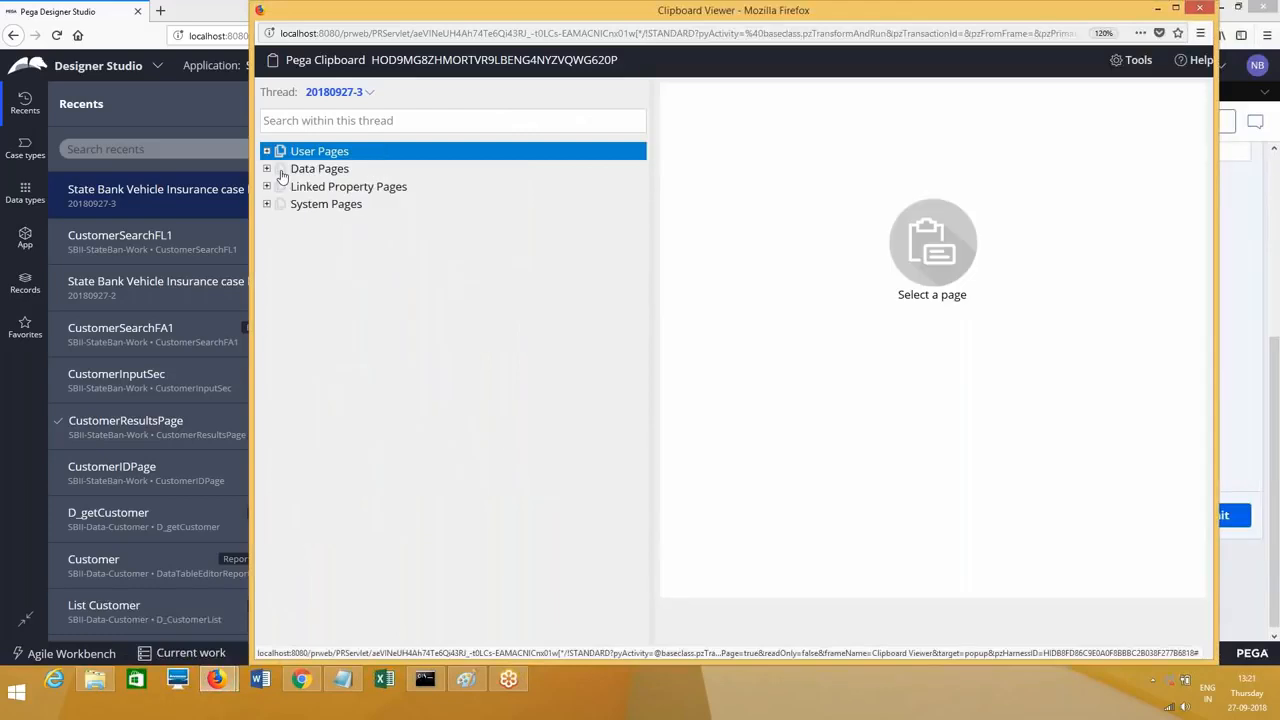
left_click(281, 170)
left_click(281, 186)
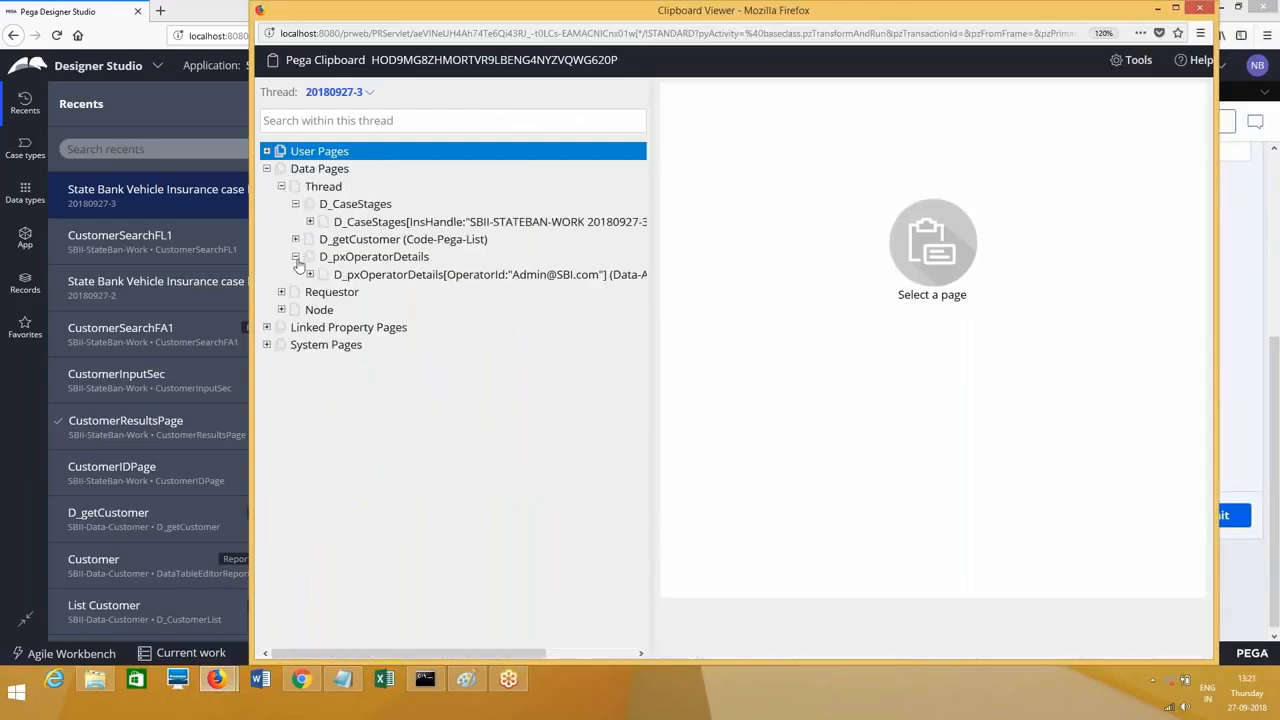
left_click(295, 239)
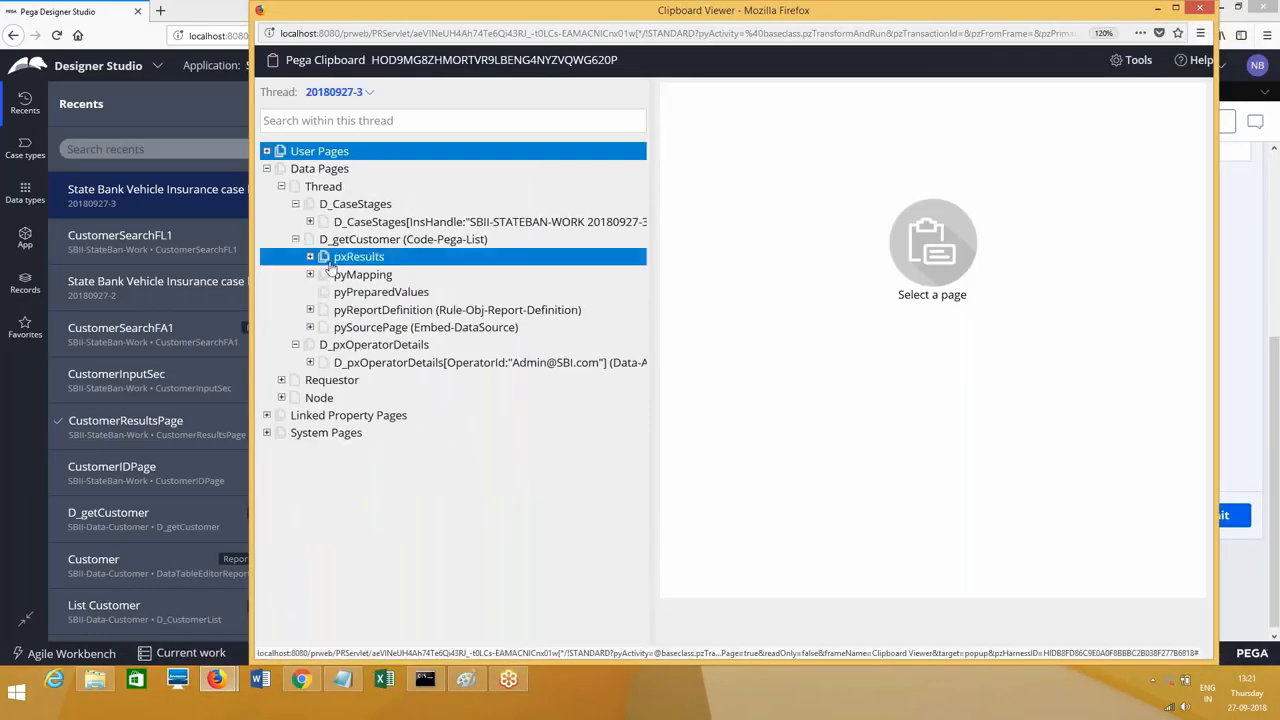
left_click(313, 257)
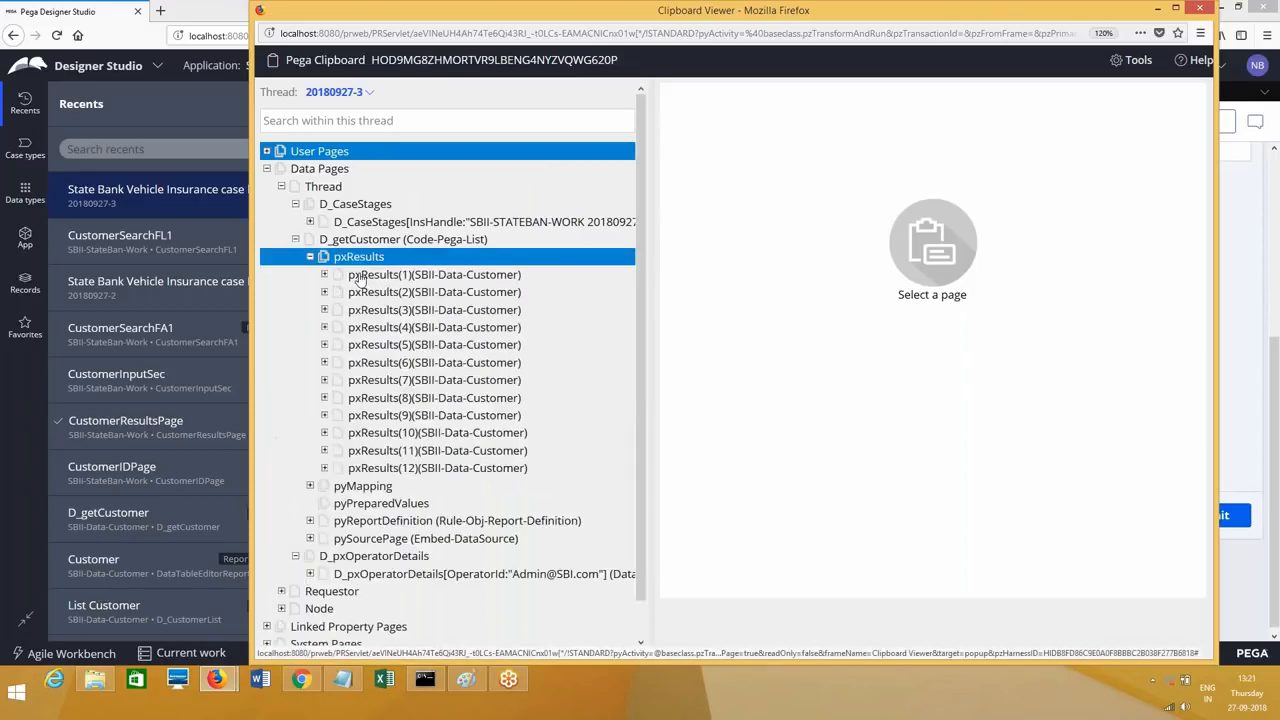
left_click(430, 274)
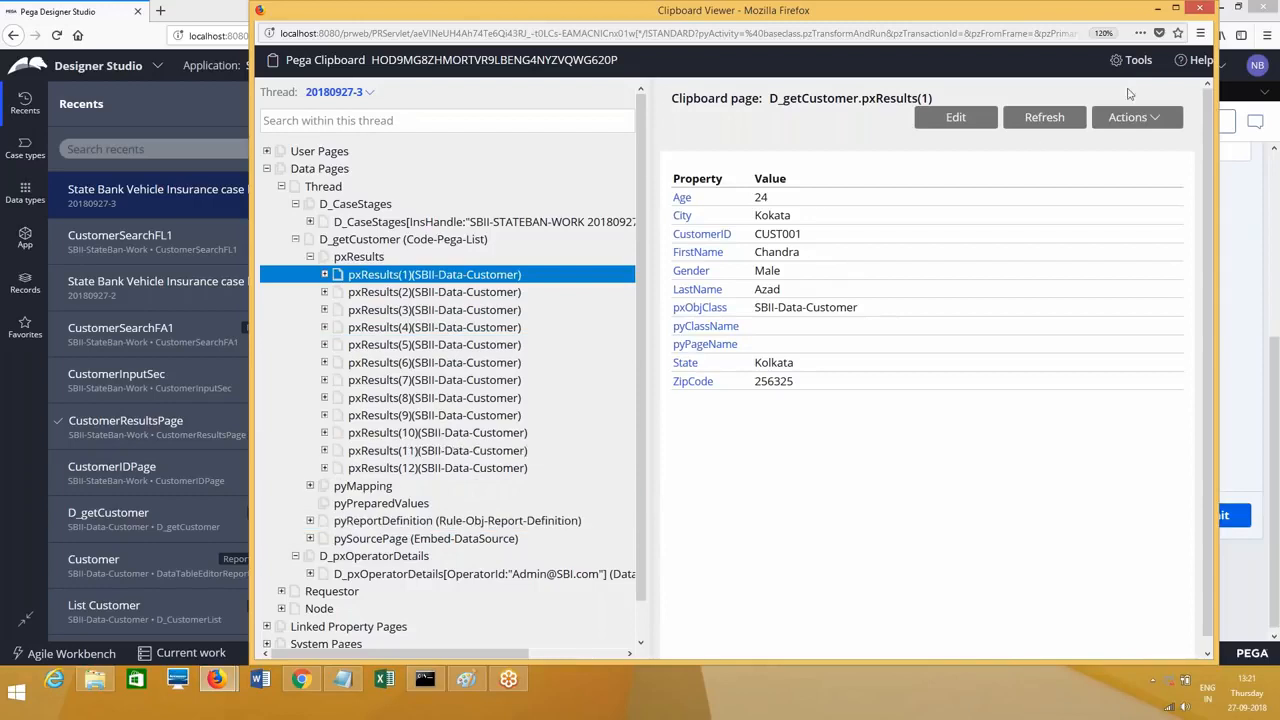
left_click(1205, 12)
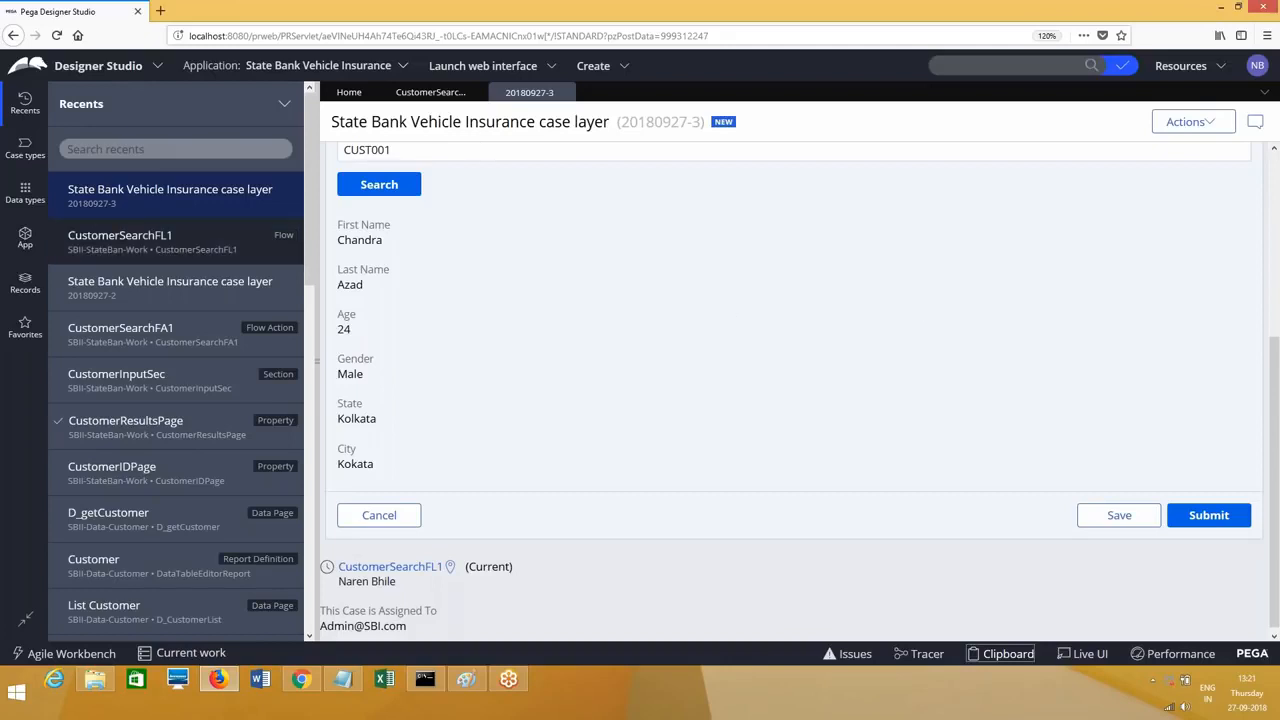
Step: Open CustomerResultsPage, review its D_getCustomer data page and CustomerIDPage key, then open D_getCustomer
left_click(132, 426)
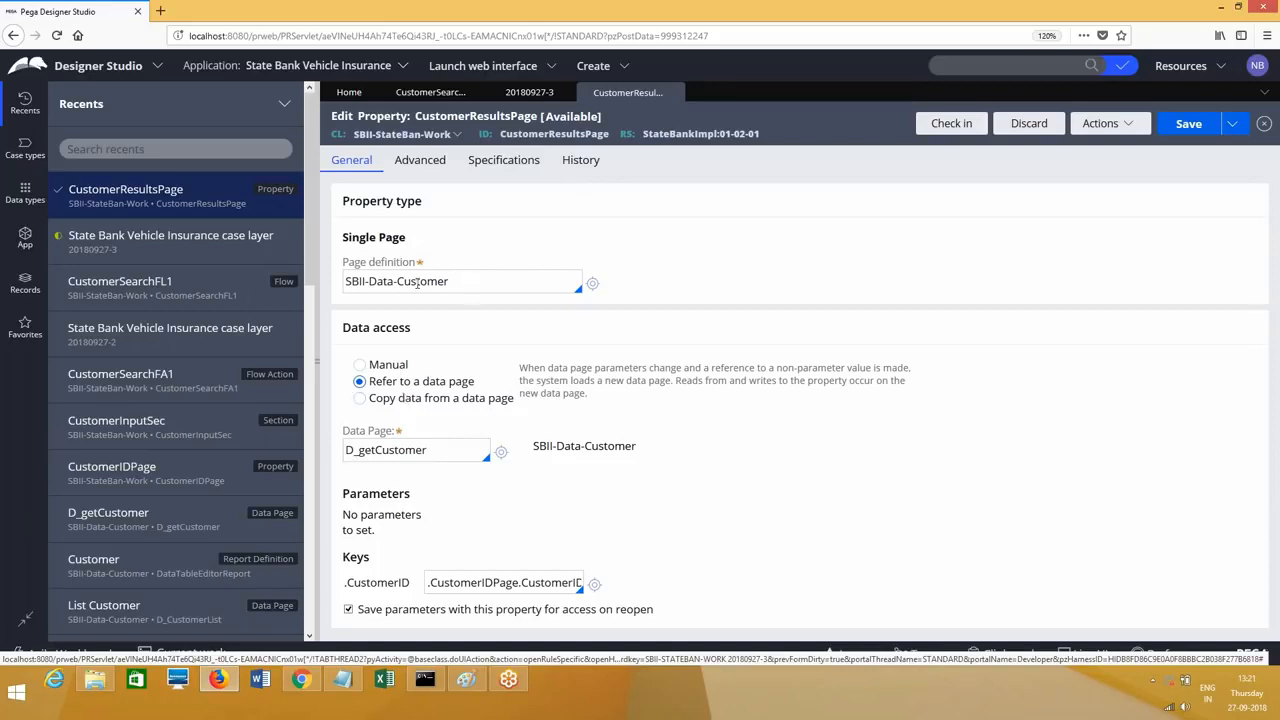
double_click(524, 136)
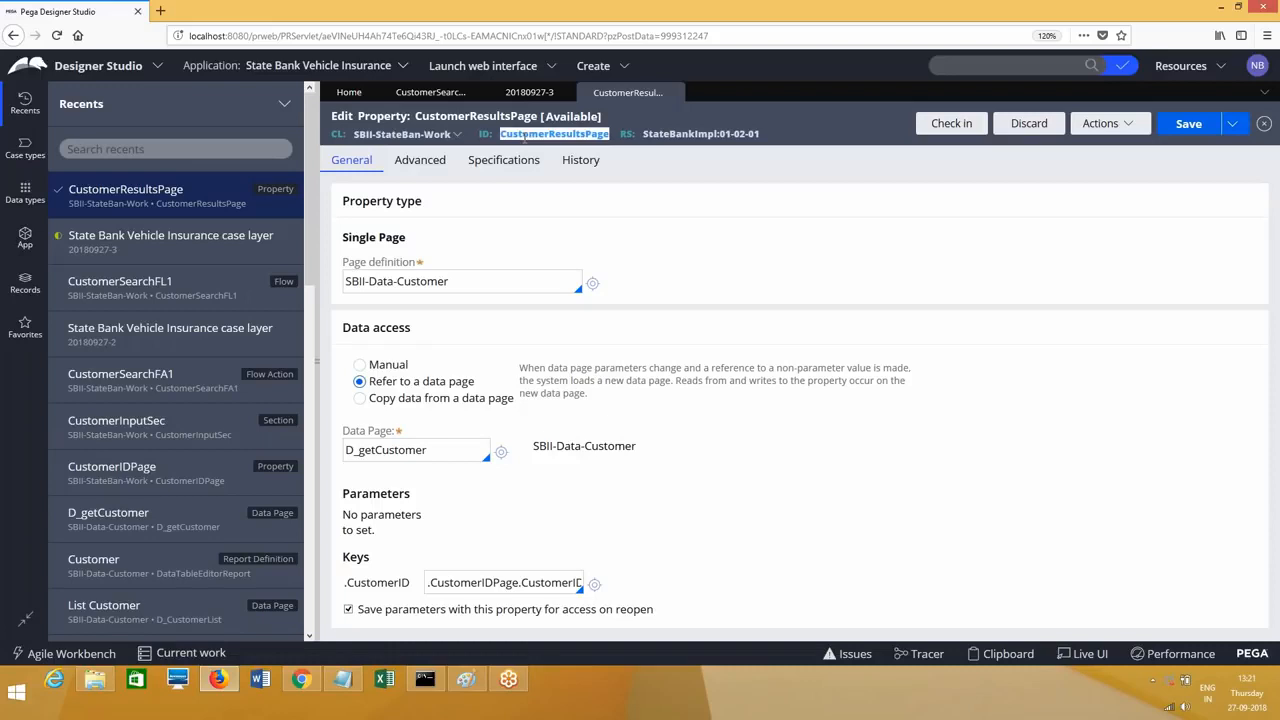
double_click(431, 453)
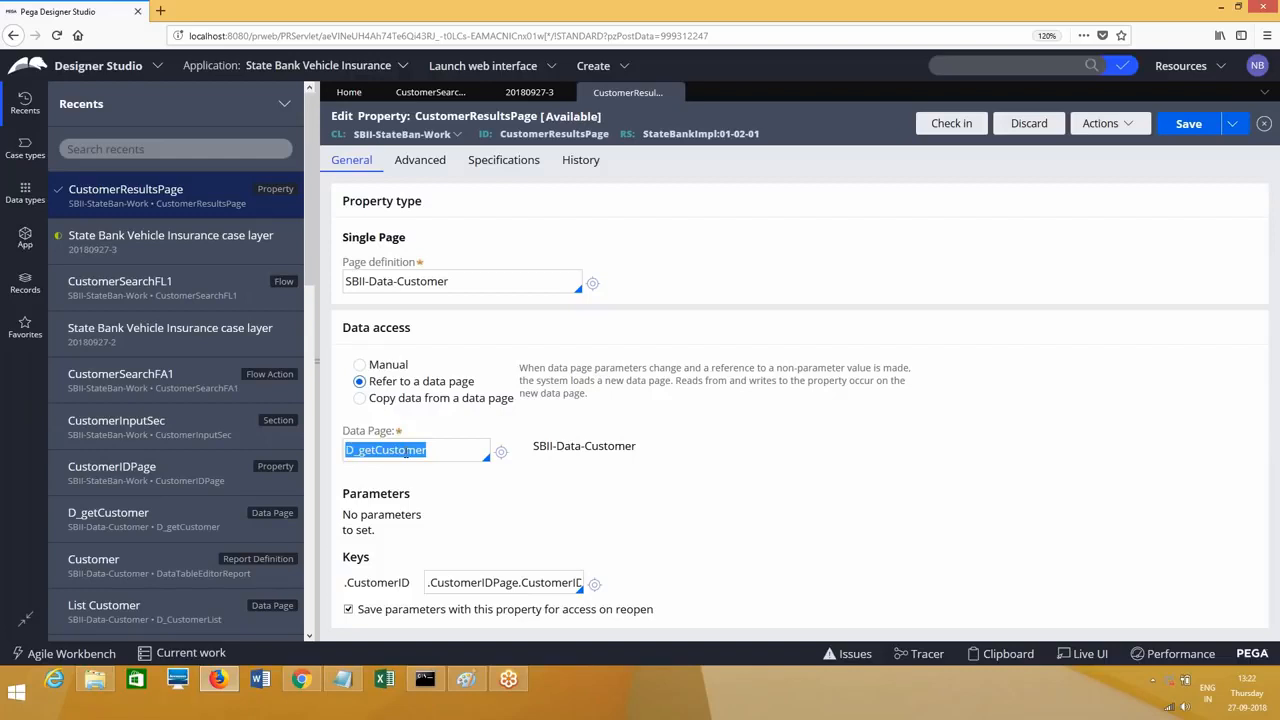
double_click(474, 582)
left_click(500, 452)
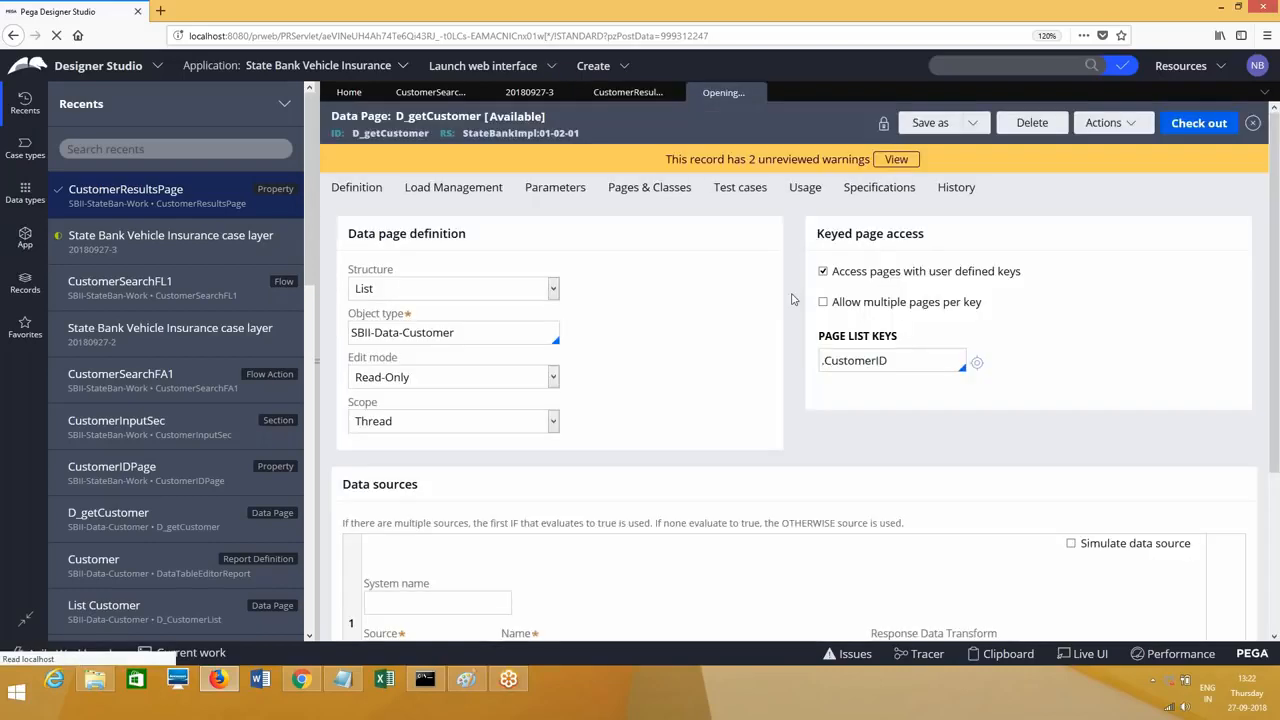
Step: Compare D_getCustomer's CustomerID page list key with CustomerResultsPage's SBII-Data-Customer definition across the open tabs
double_click(907, 360)
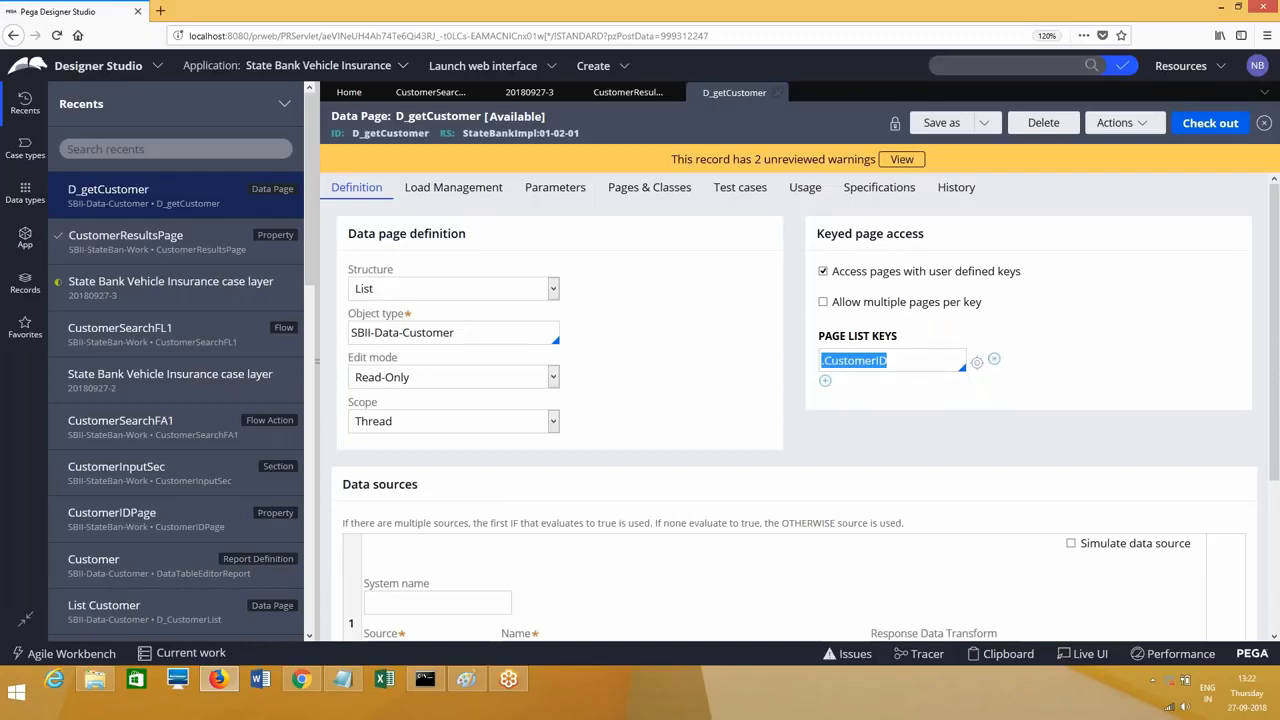
left_click(628, 92)
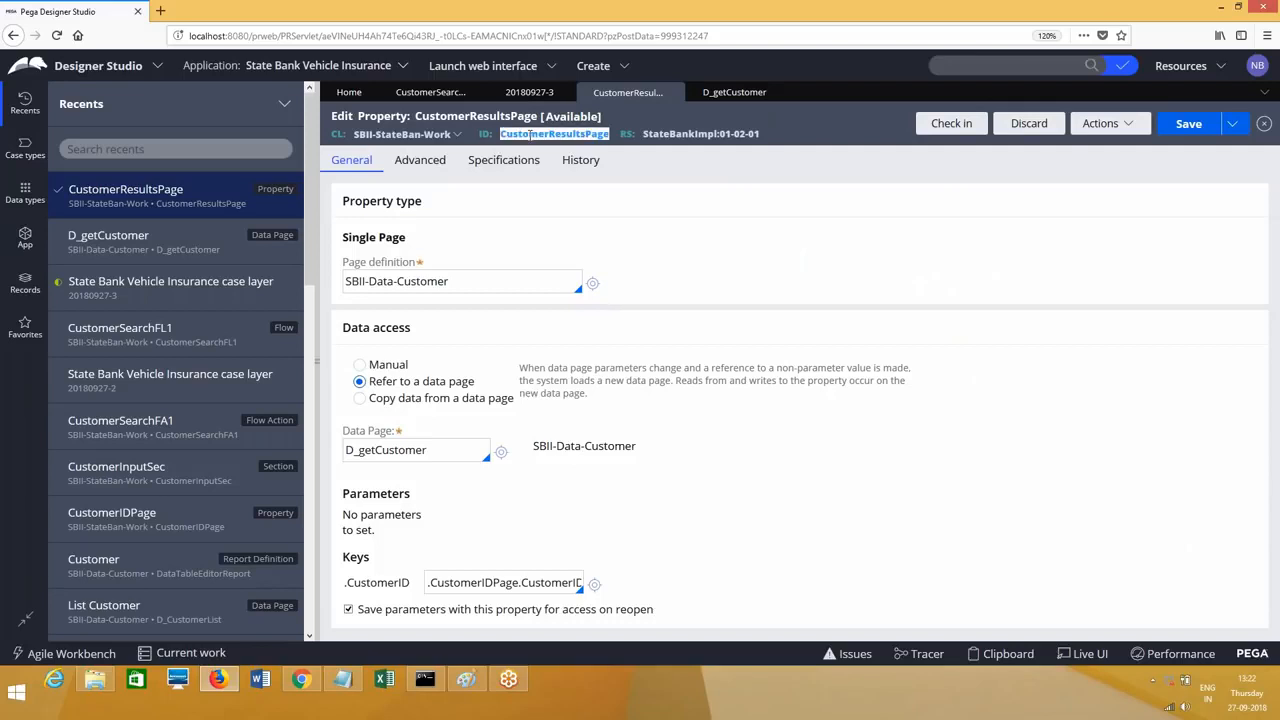
left_click(669, 262)
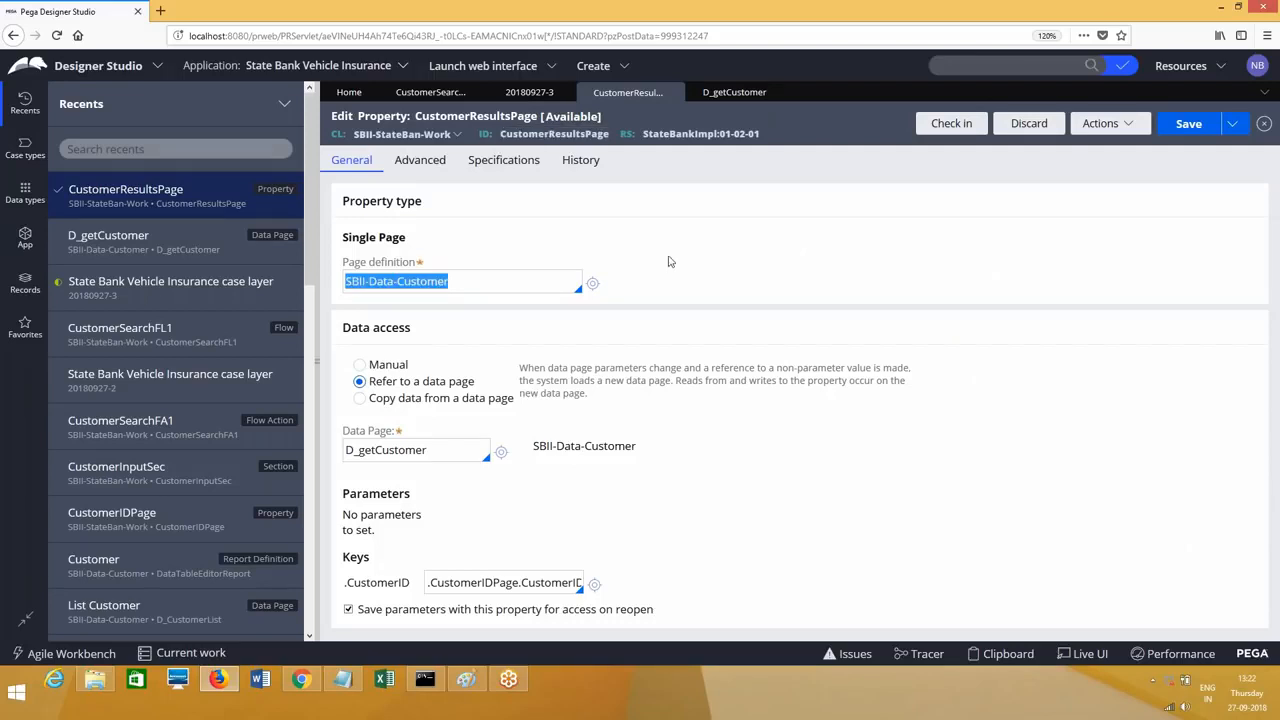
left_click(432, 91)
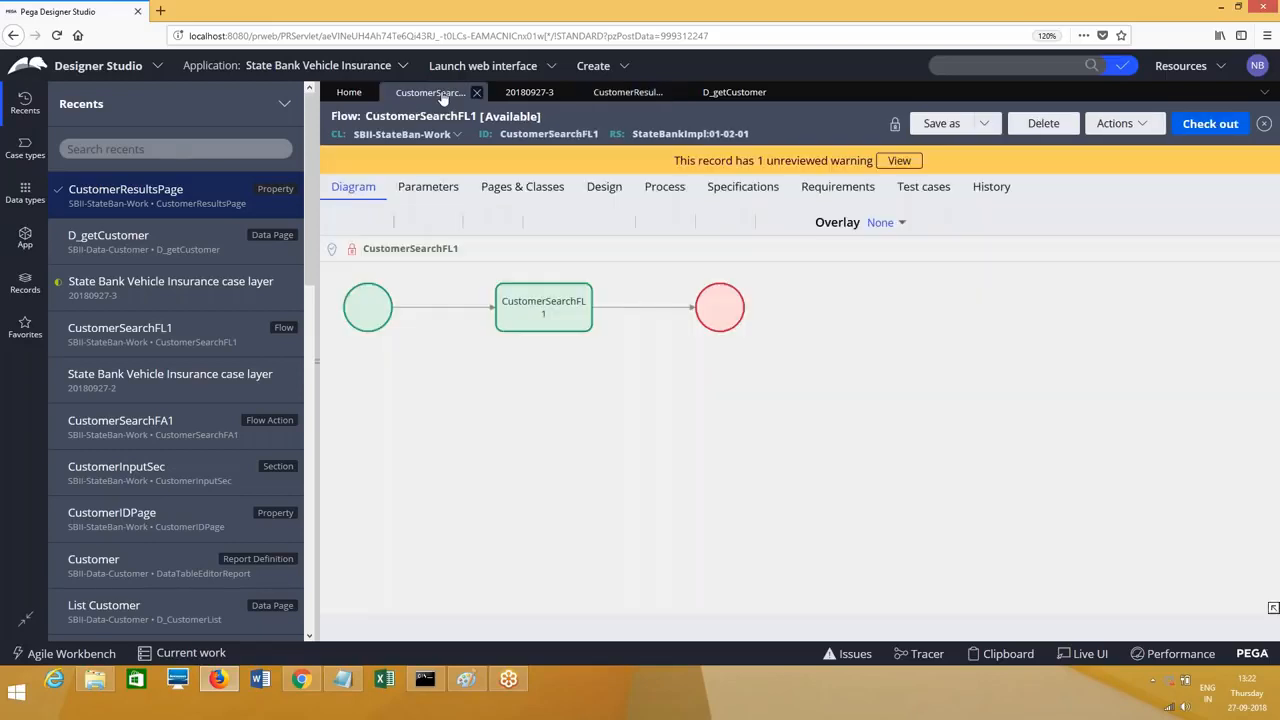
left_click(734, 92)
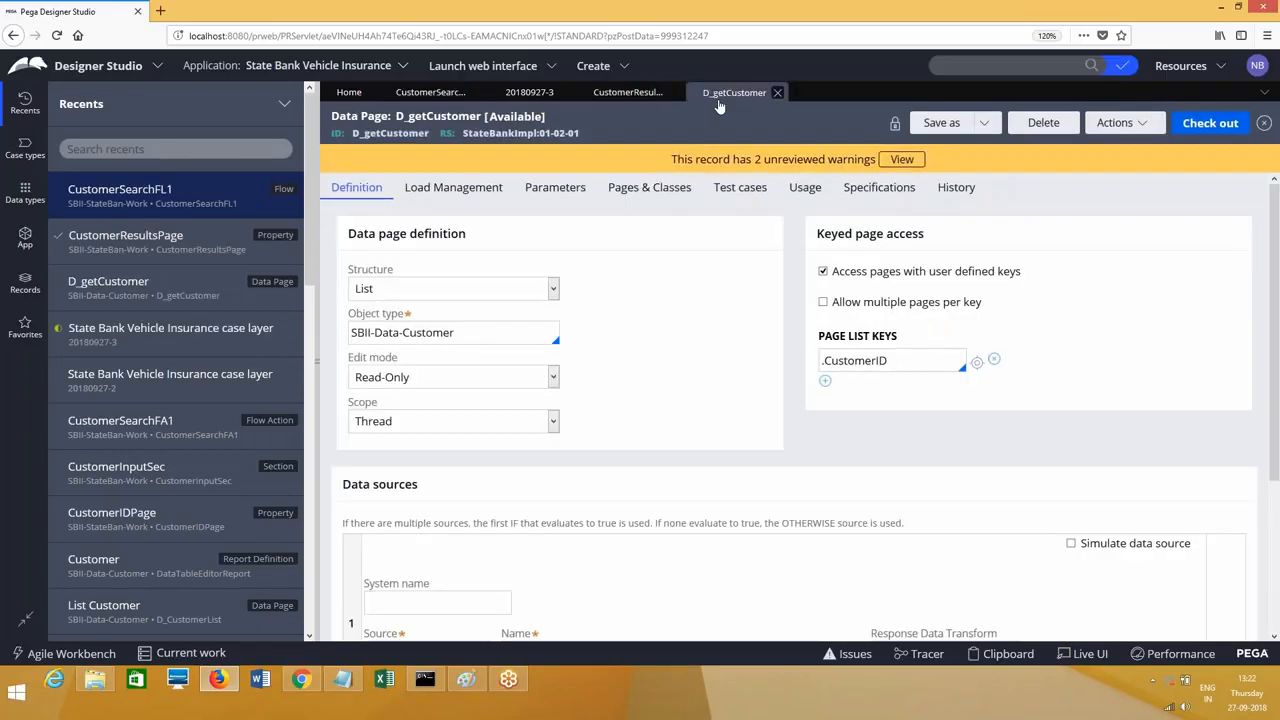
double_click(908, 364)
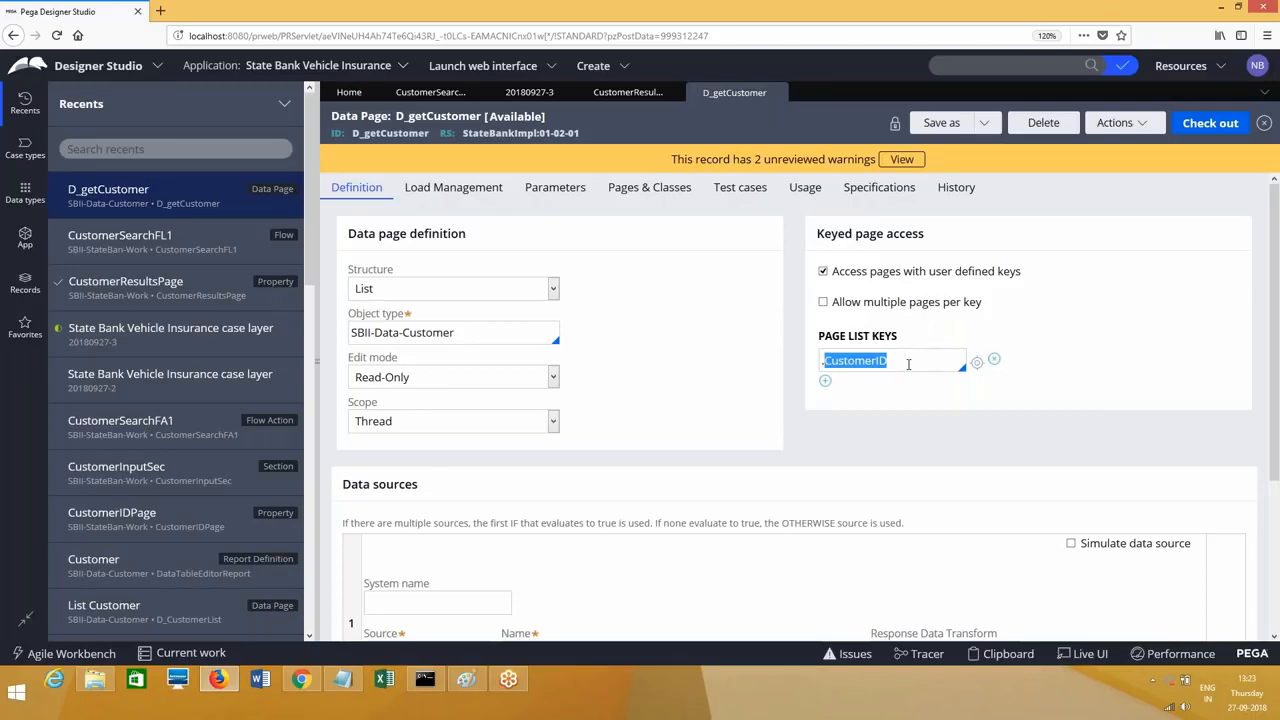
left_click(430, 92)
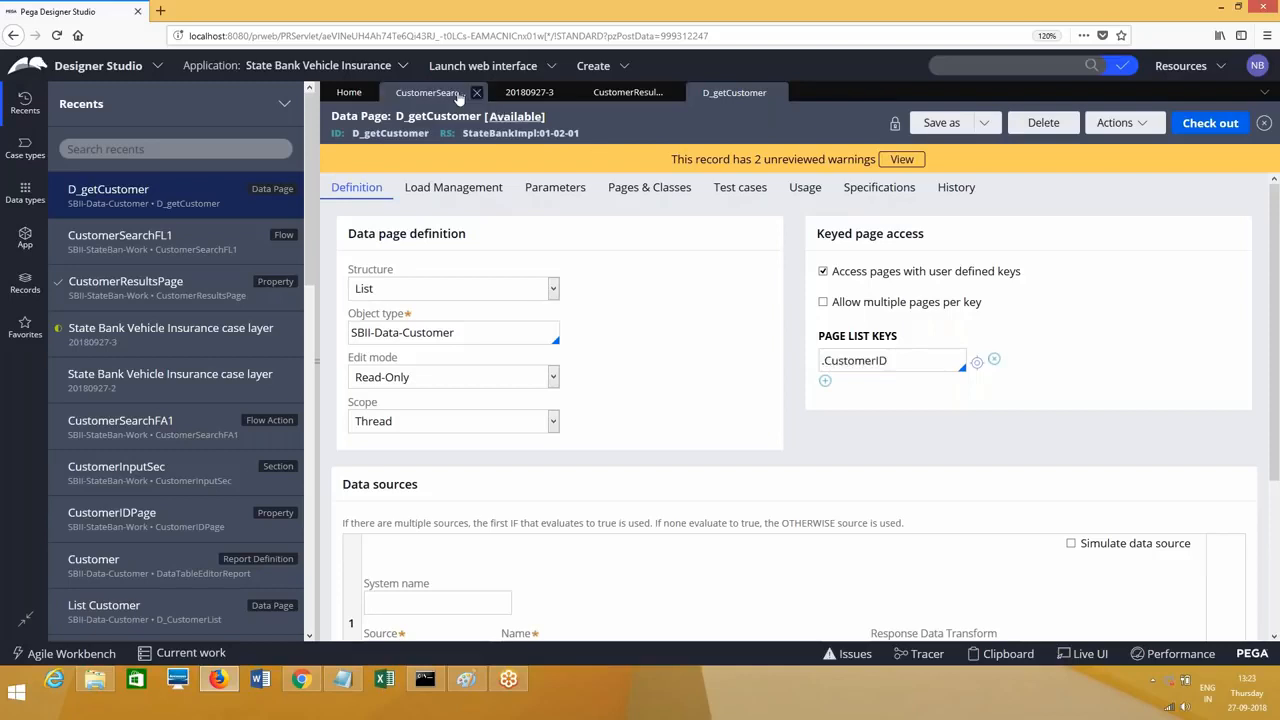
left_click(627, 92)
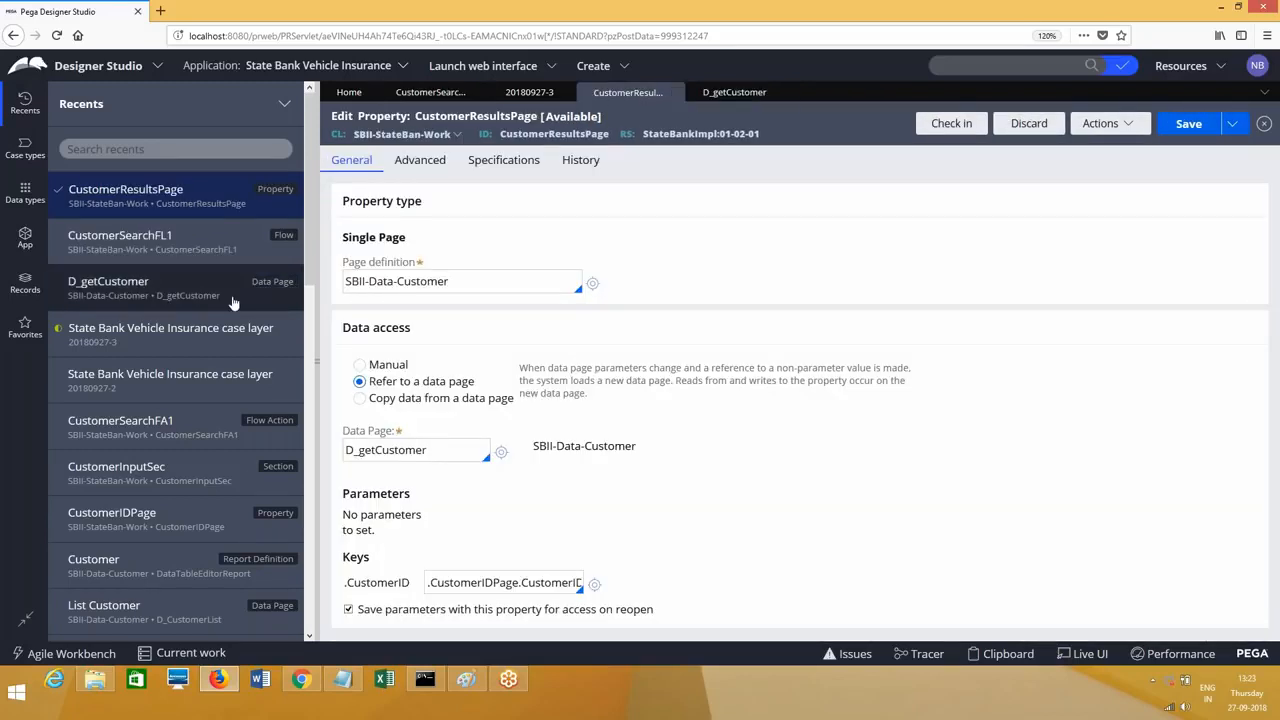
Step: Open CustomerInputSec, select its Search row, then return to running case 20180927-3
left_click(114, 470)
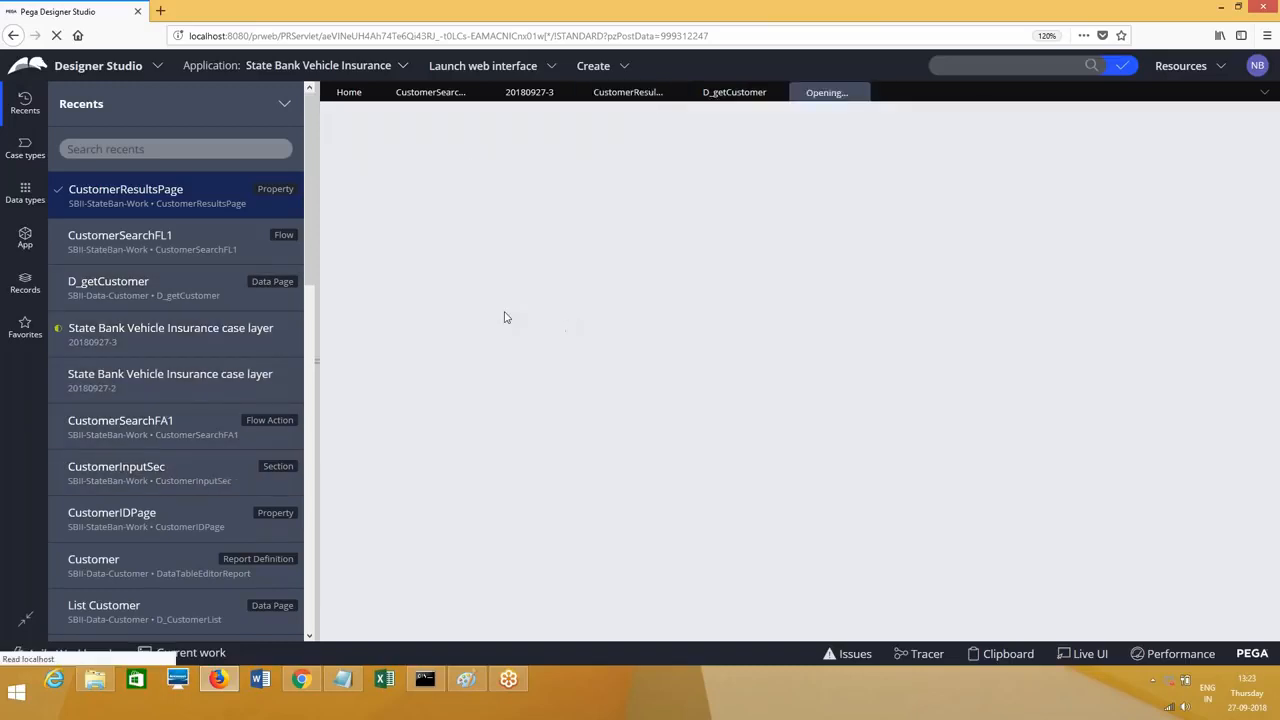
left_click(418, 312)
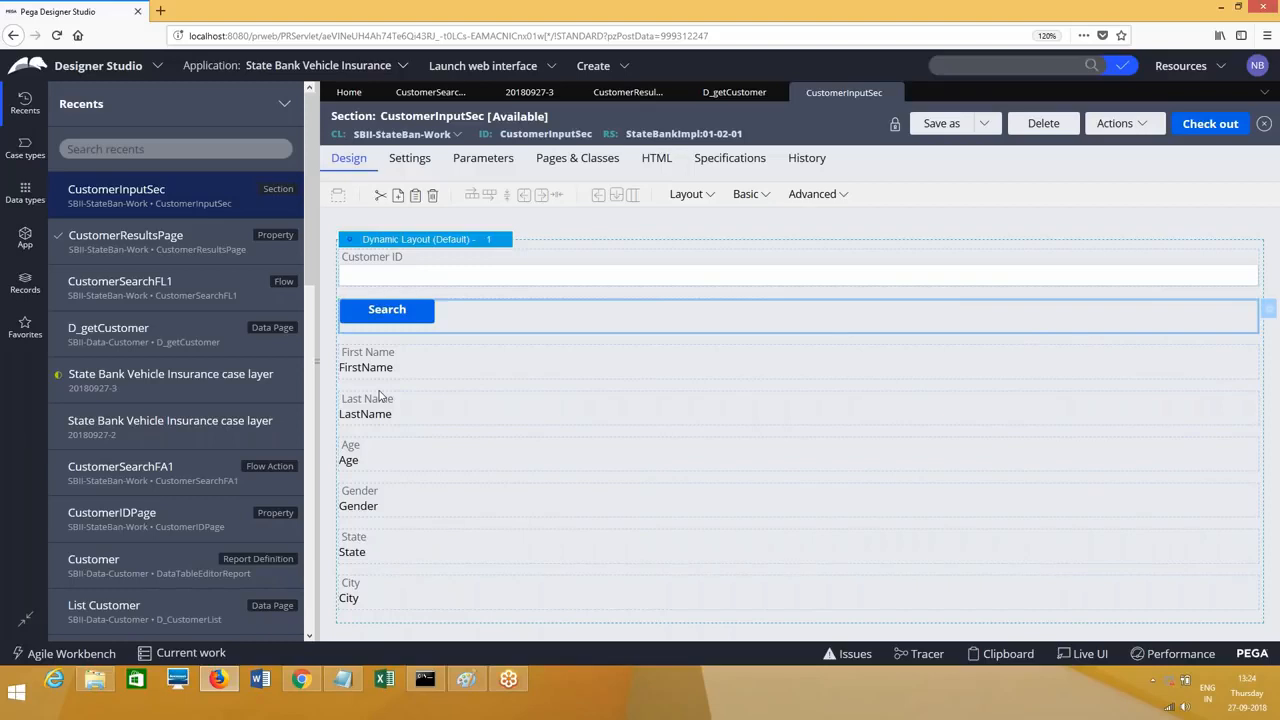
left_click(529, 92)
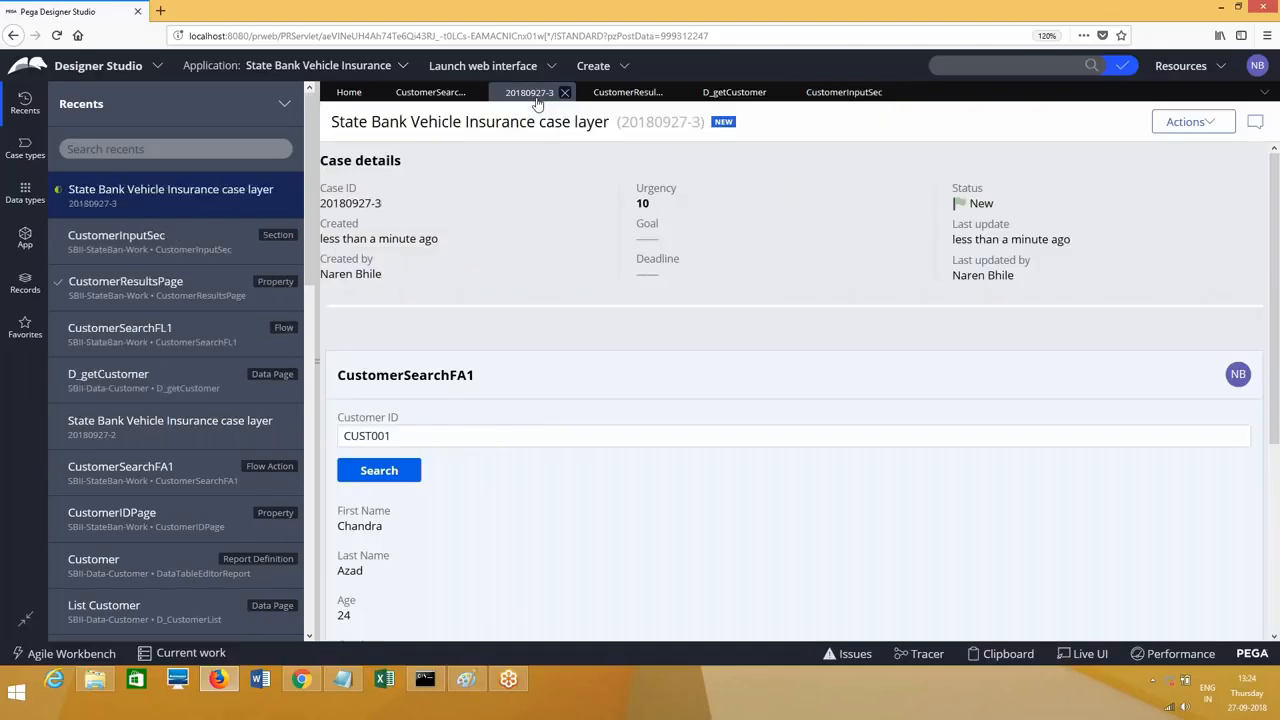